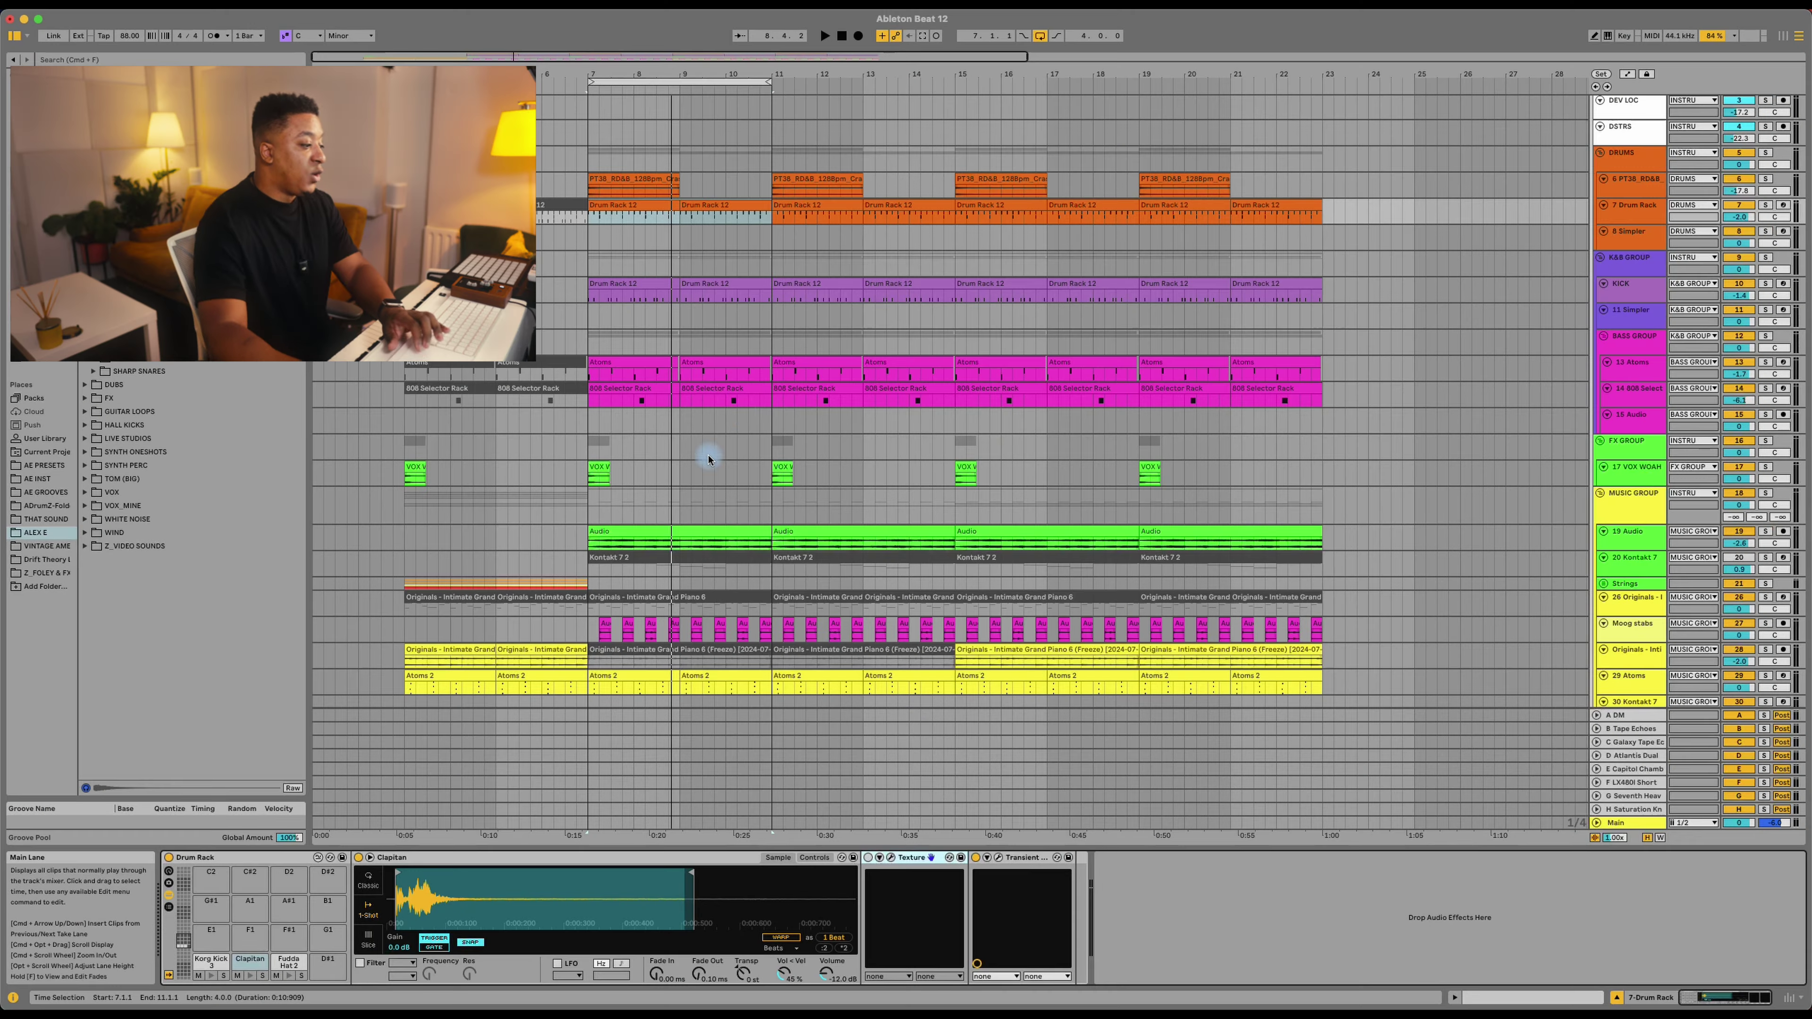
Step: Scroll the Ableton Beat 12 arrangement down to the drum rack's clap chain with Texture and Transient
scroll(740, 408, "down", 3)
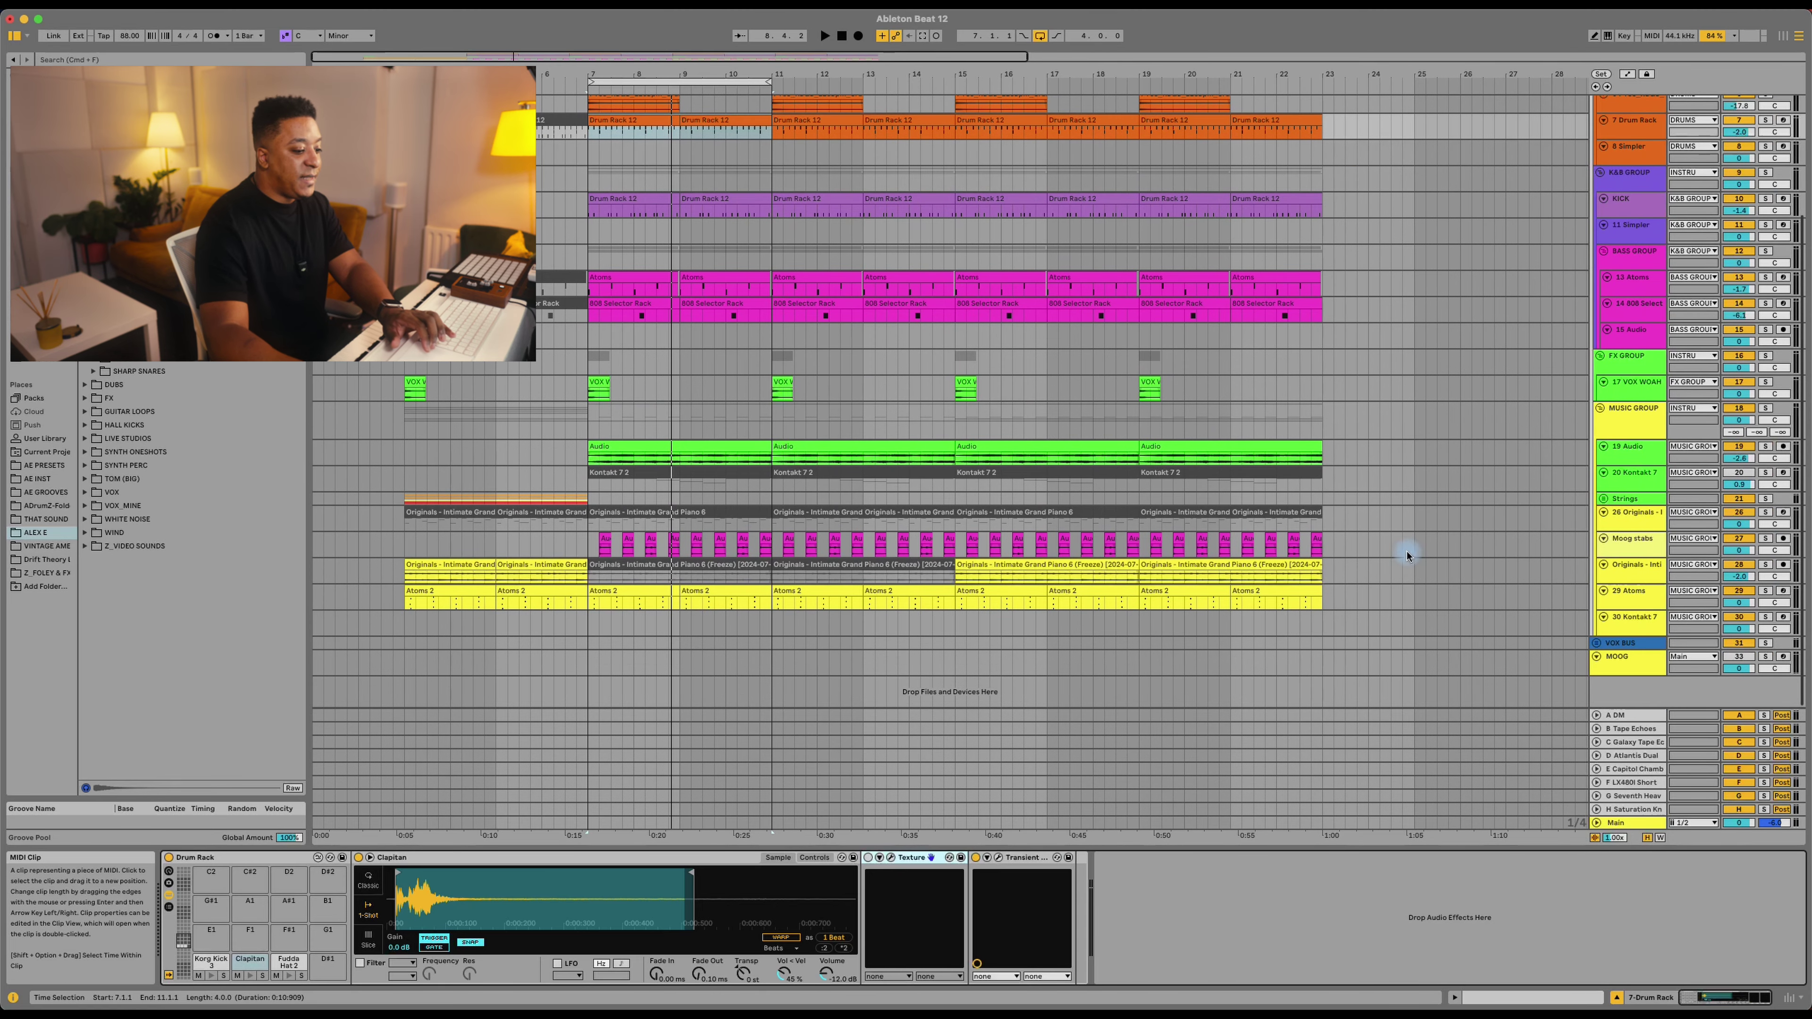
Step: Check the 29 Atoms, 11 Simpler and 17 VOX WOAH tracks' devices, then start playback
left_click(1626, 601)
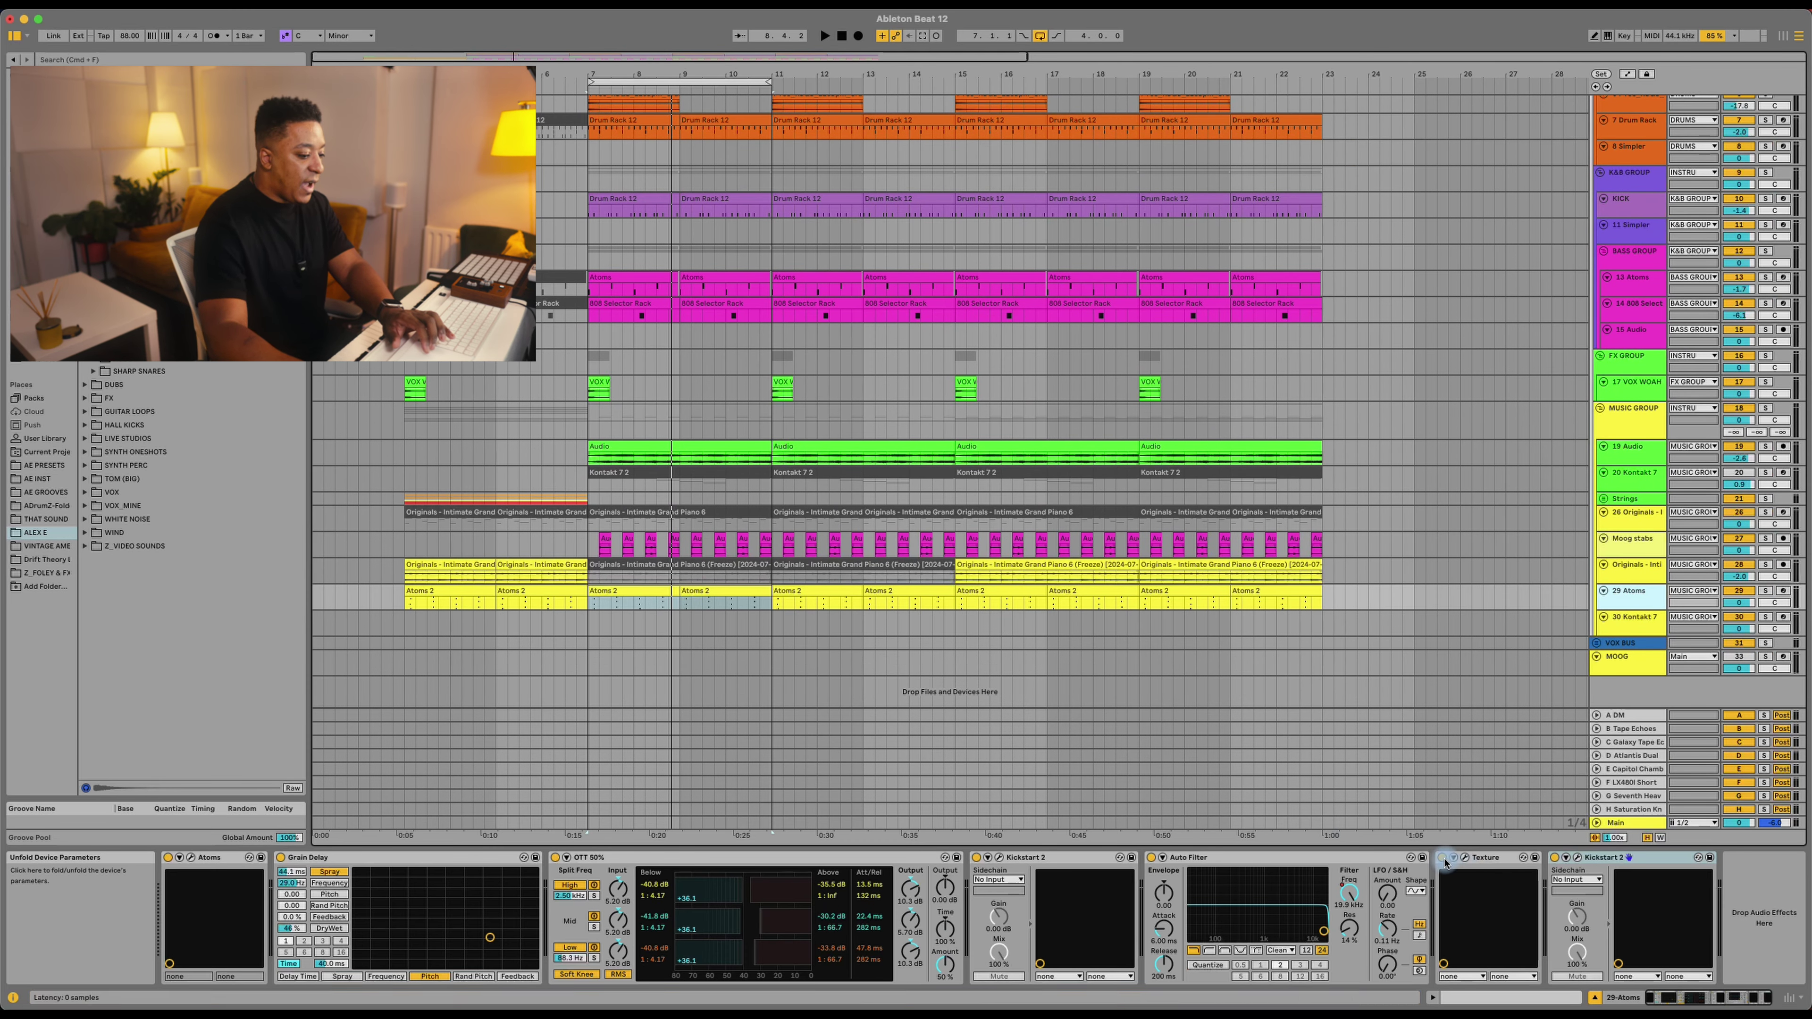
left_click(1630, 228)
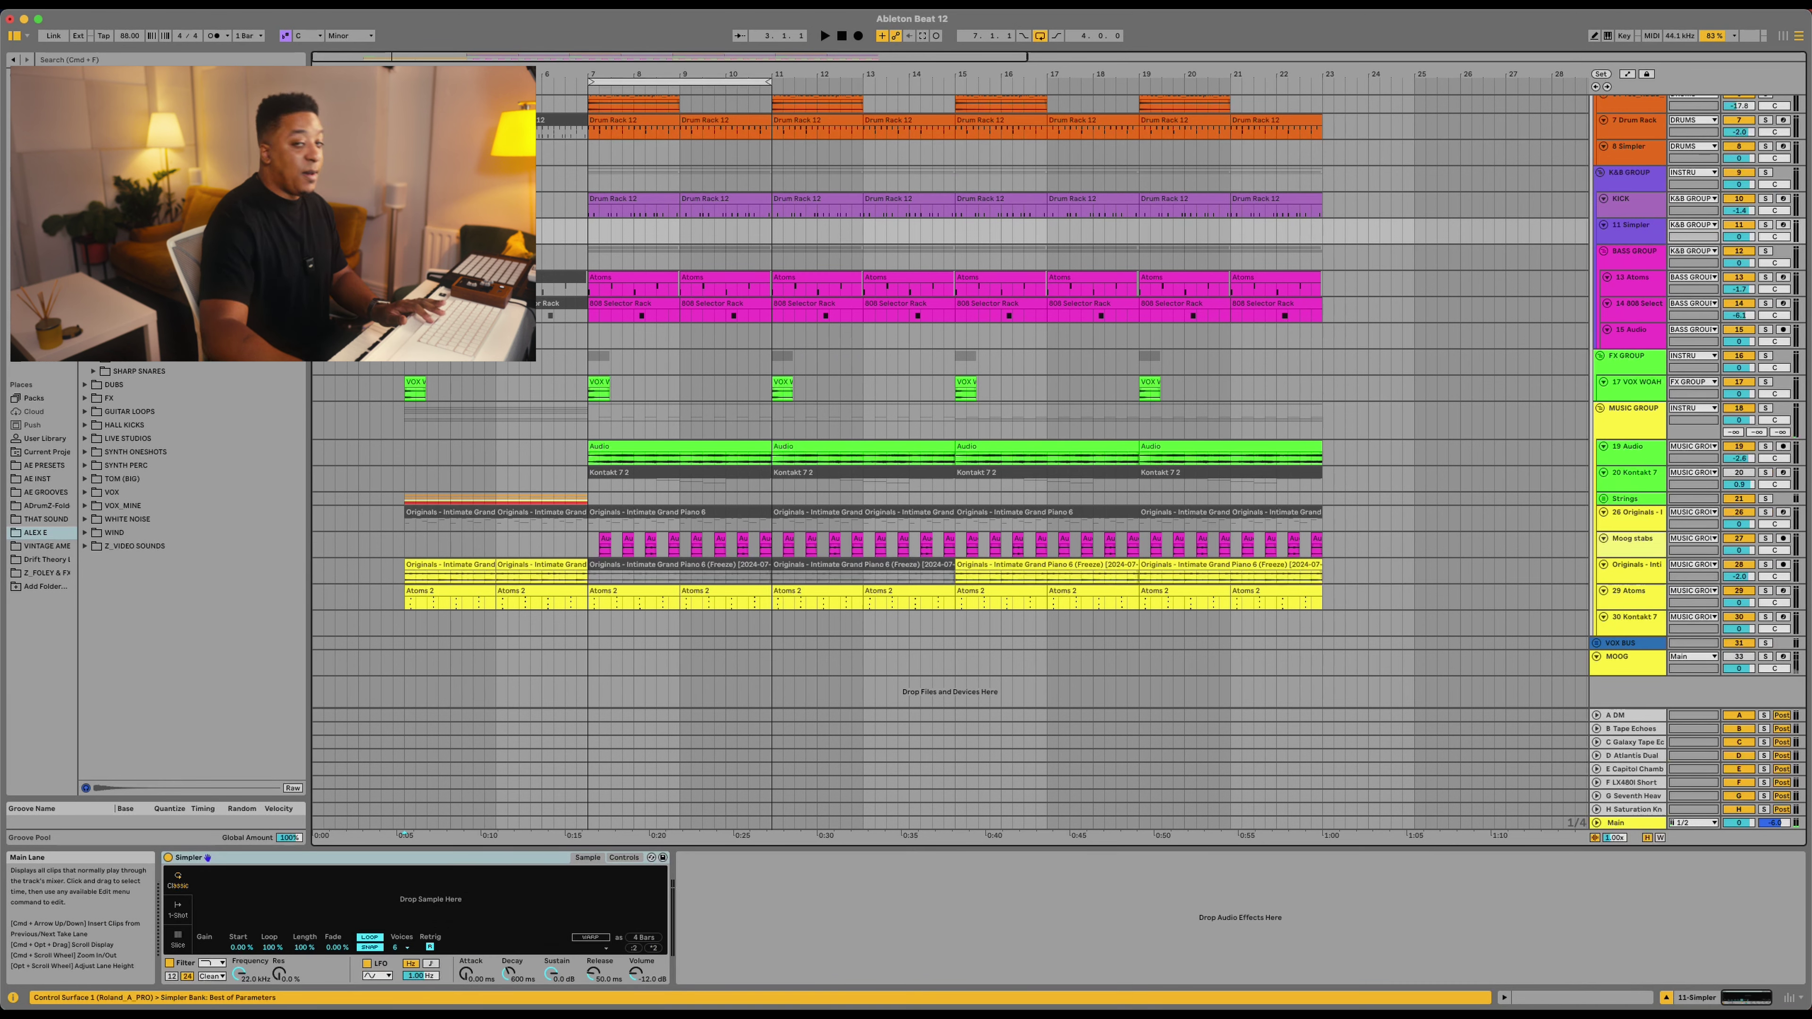
left_click(408, 389)
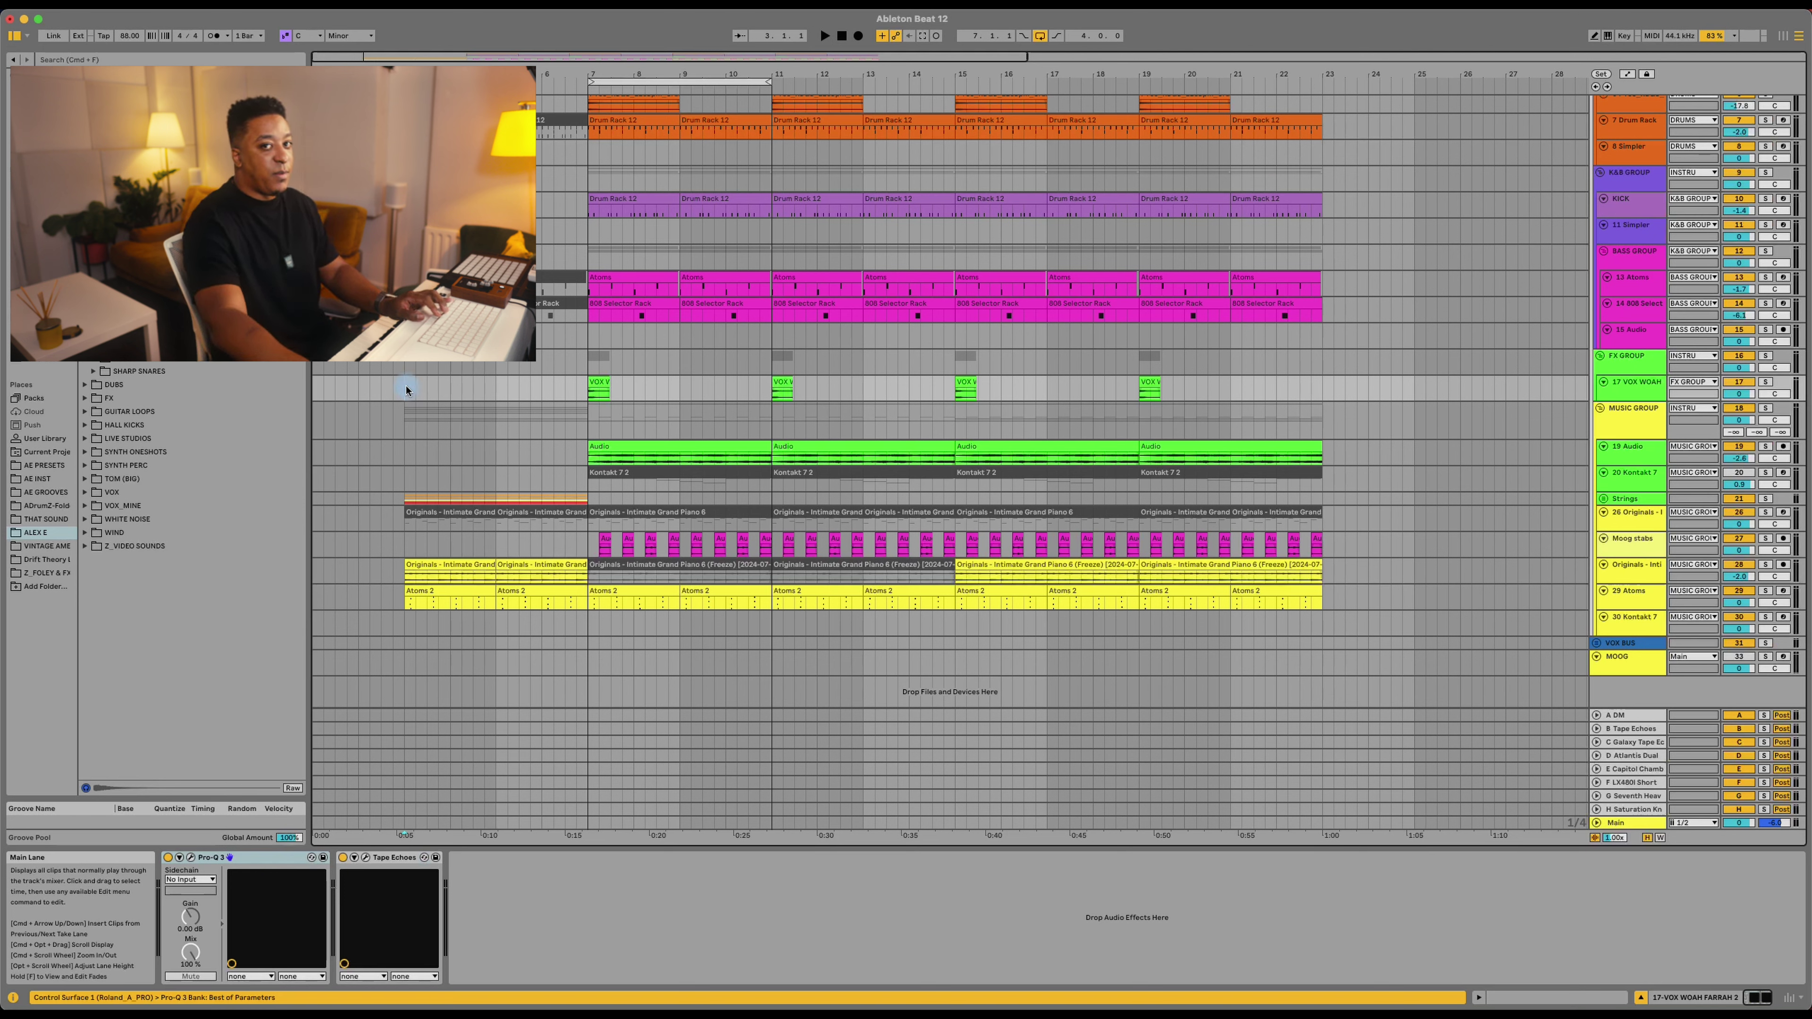
key("space")
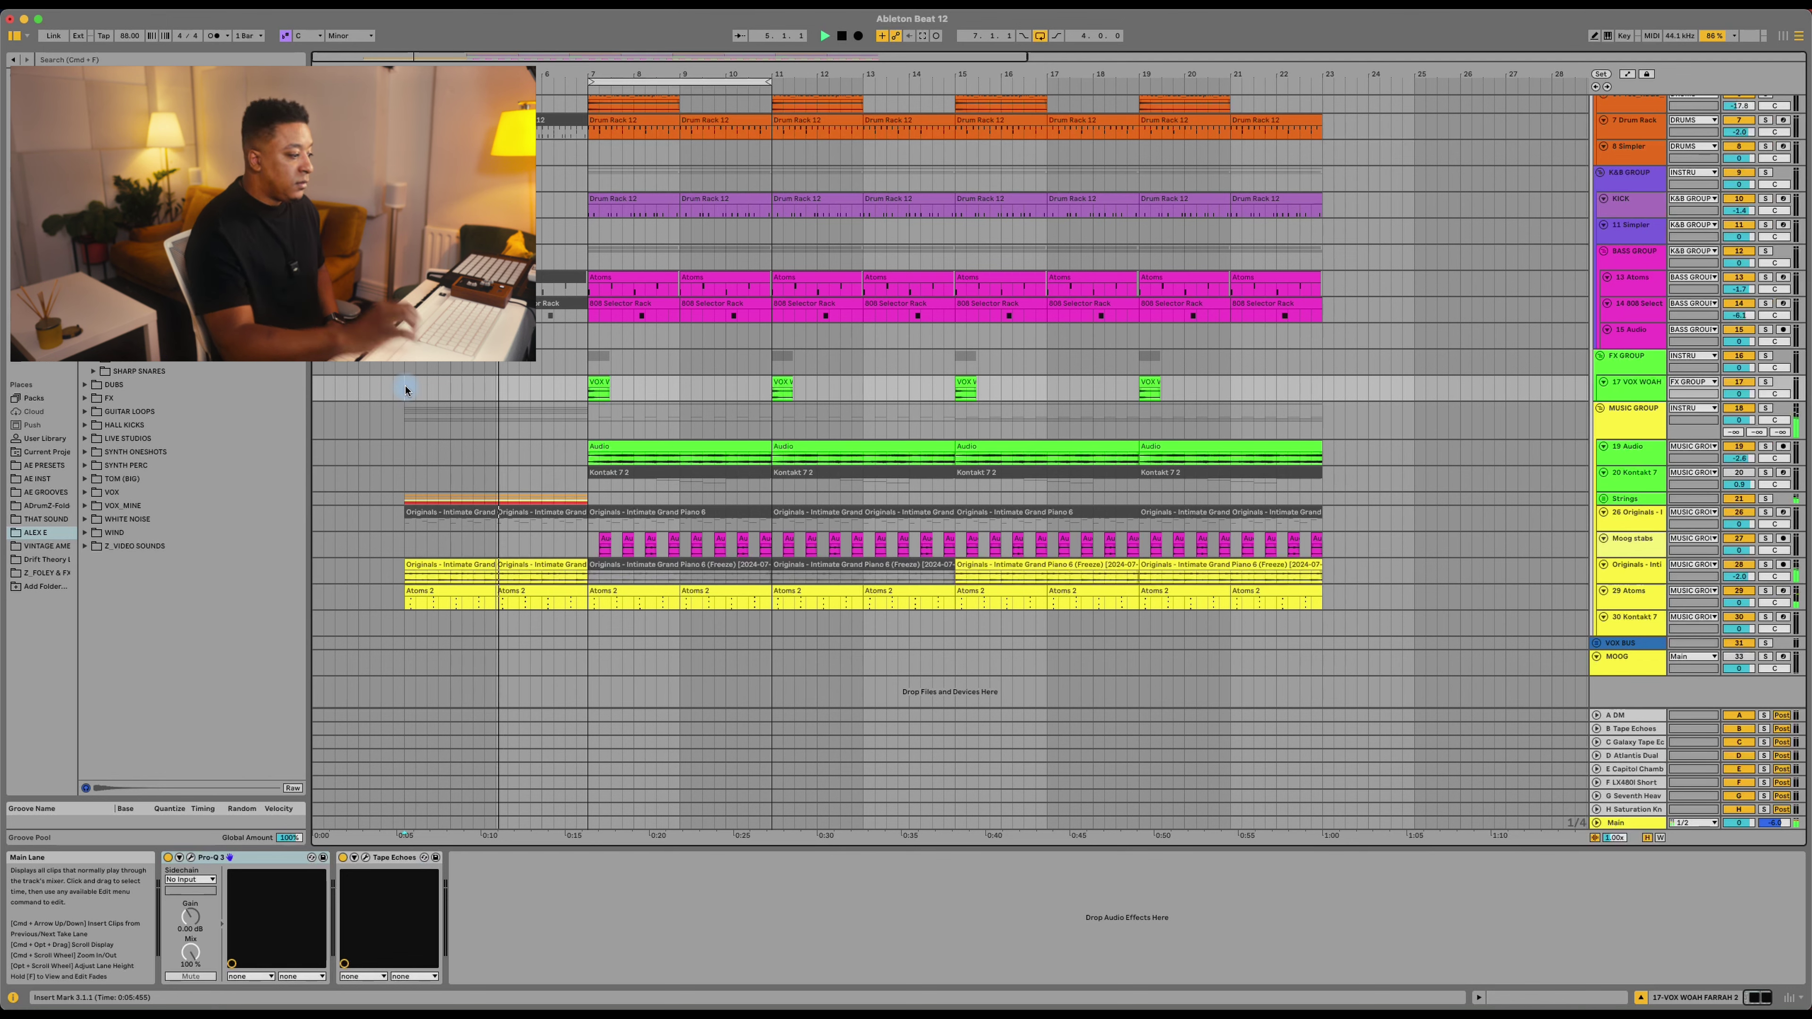
Step: Extend the loop end to bar 15 and bring up the 7 Drum Rack track's device chain
scroll(406, 389, "up", 3)
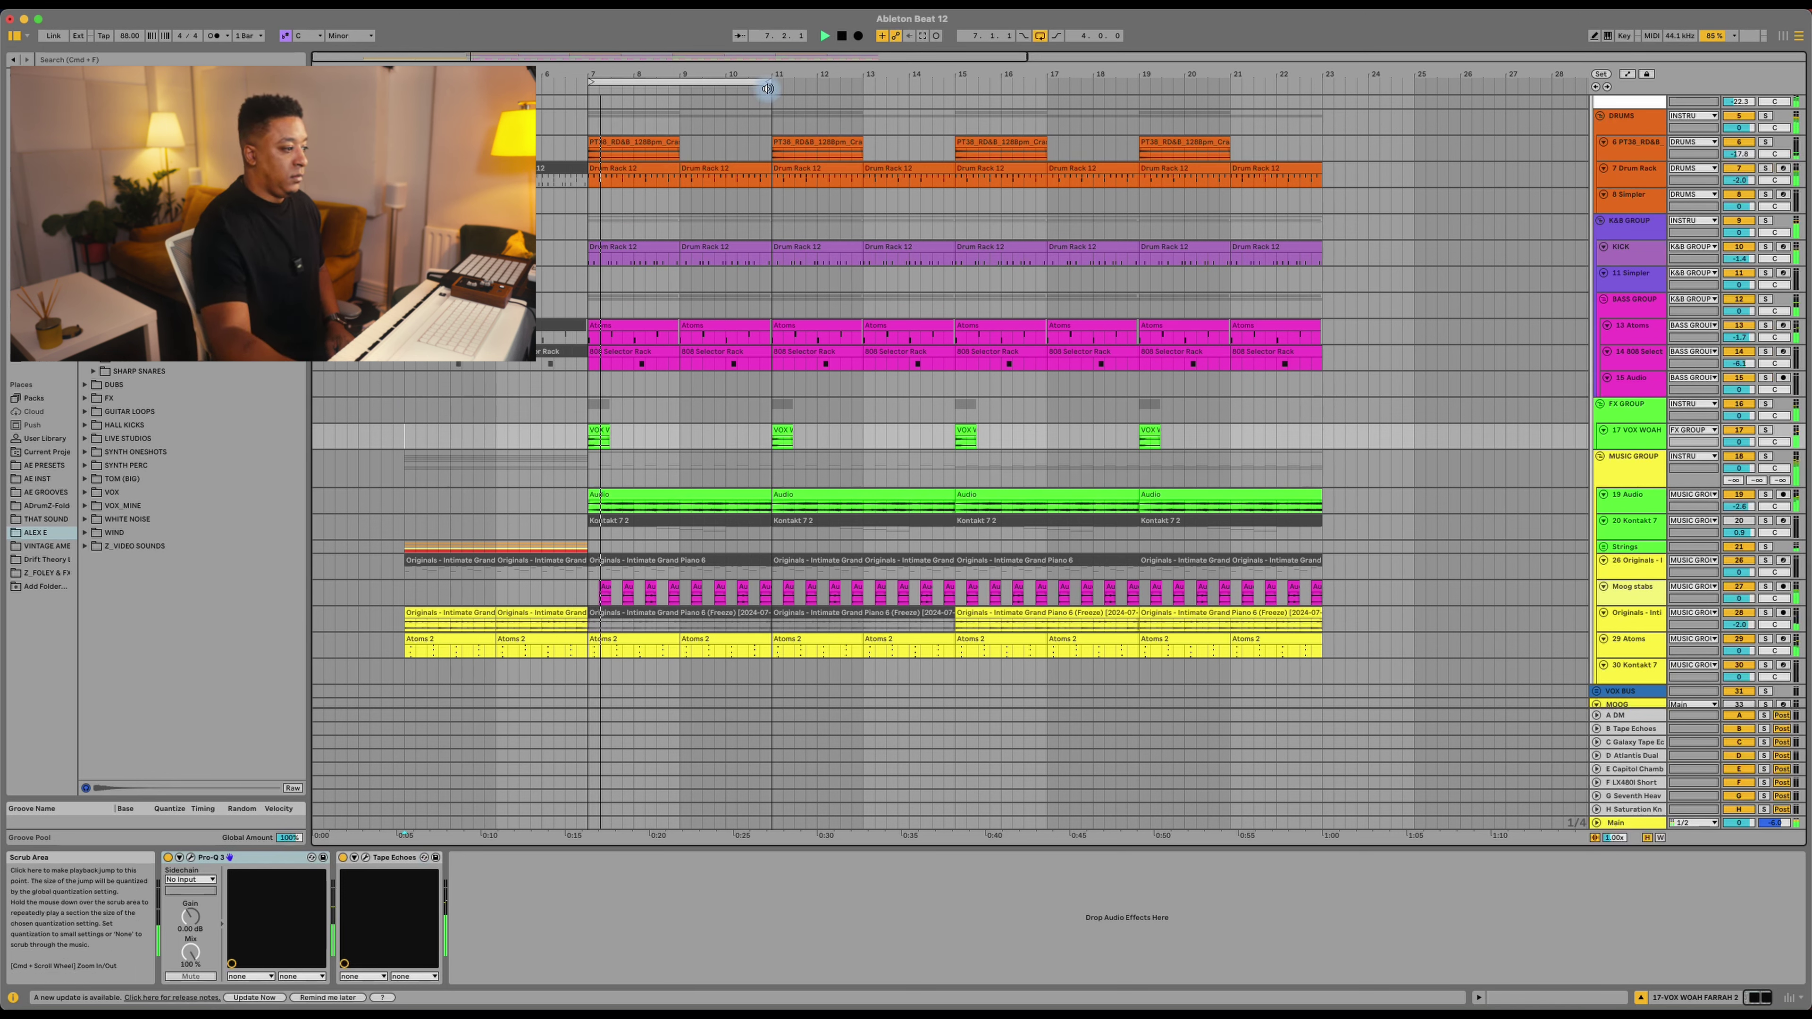
mouse_move(768, 83)
left_mouse_down()
mouse_move(954, 84)
mouse_move(956, 106)
left_mouse_up()
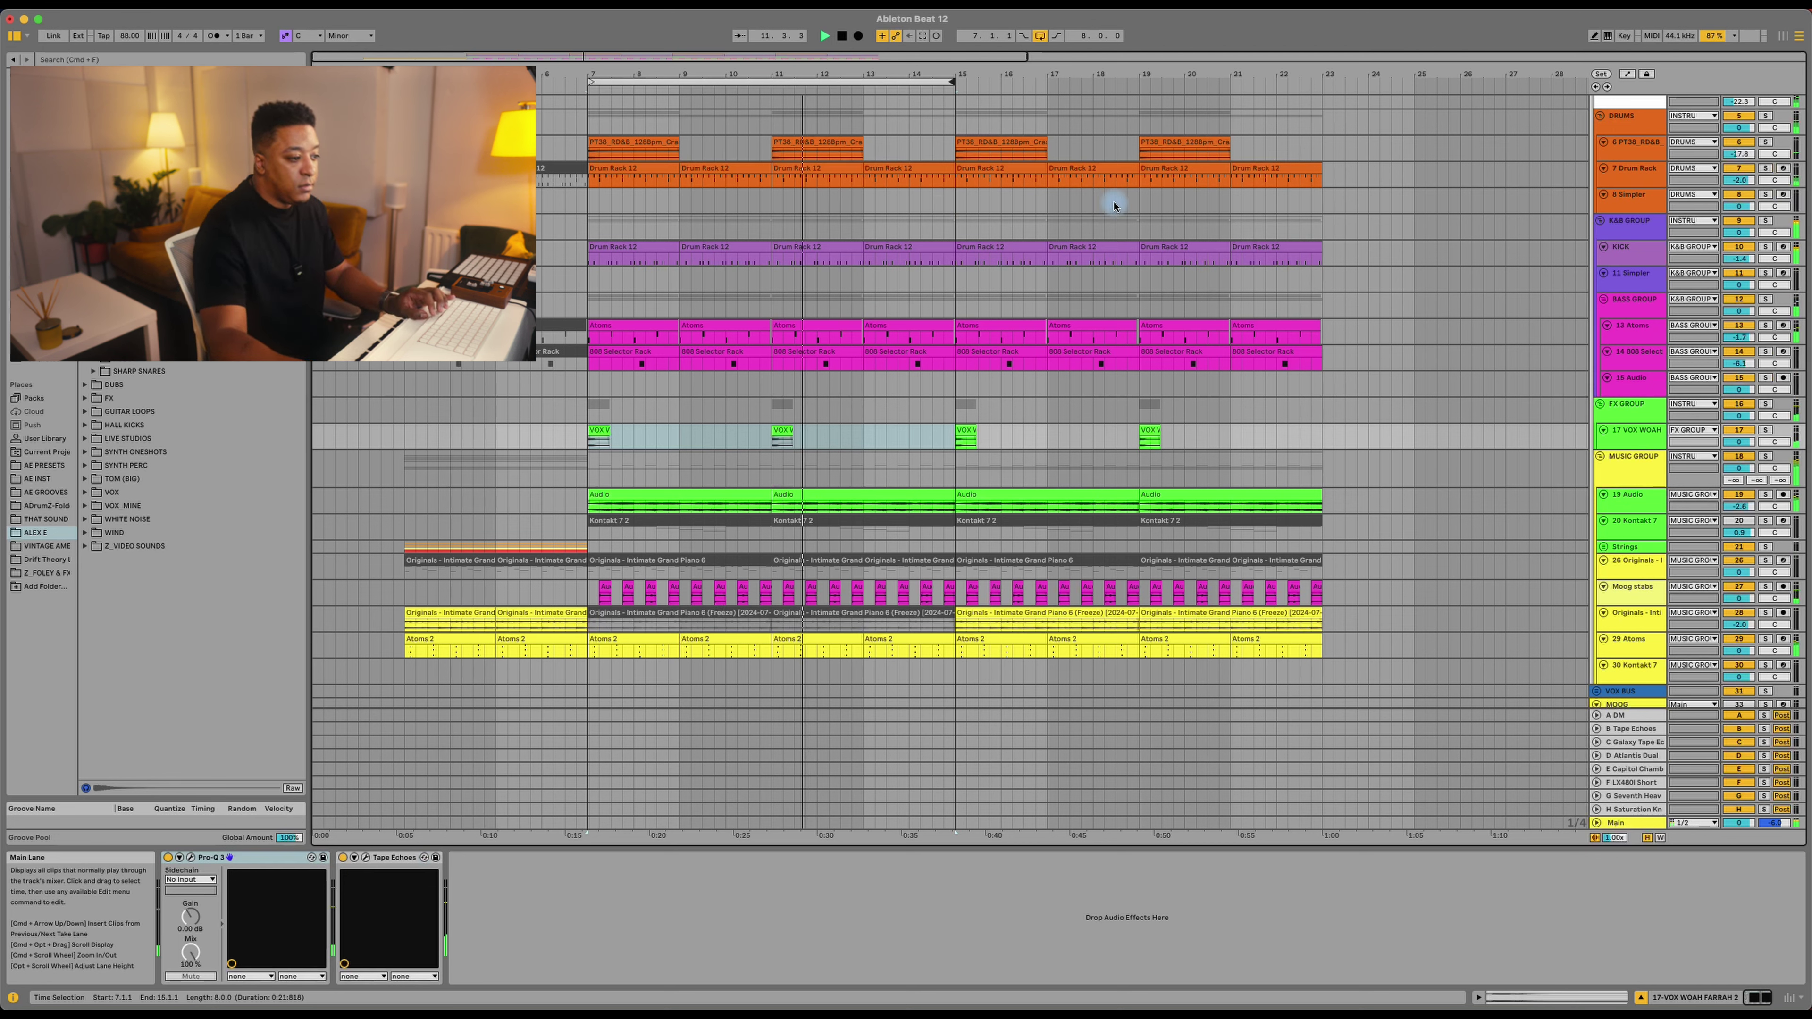
left_click(1568, 176)
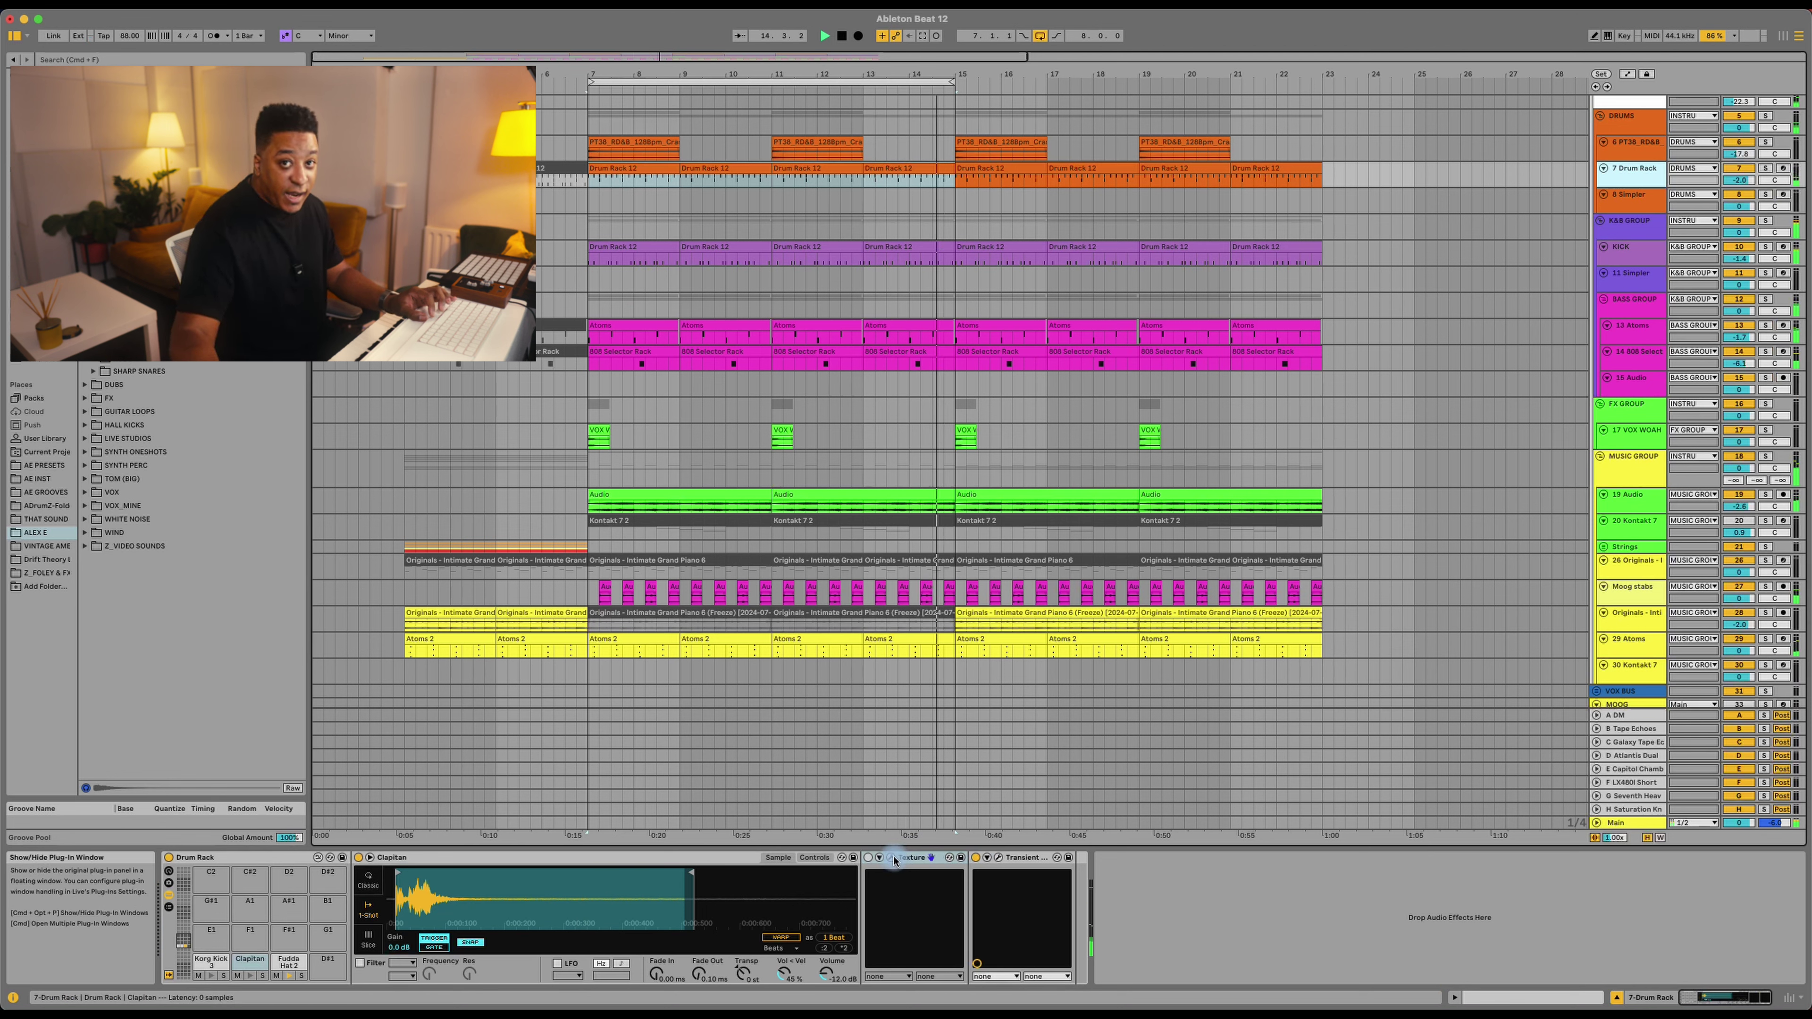
Step: Compare the clap with Texture bypassed and engaged during playback, finishing with Texture on and stopped
left_click(892, 860)
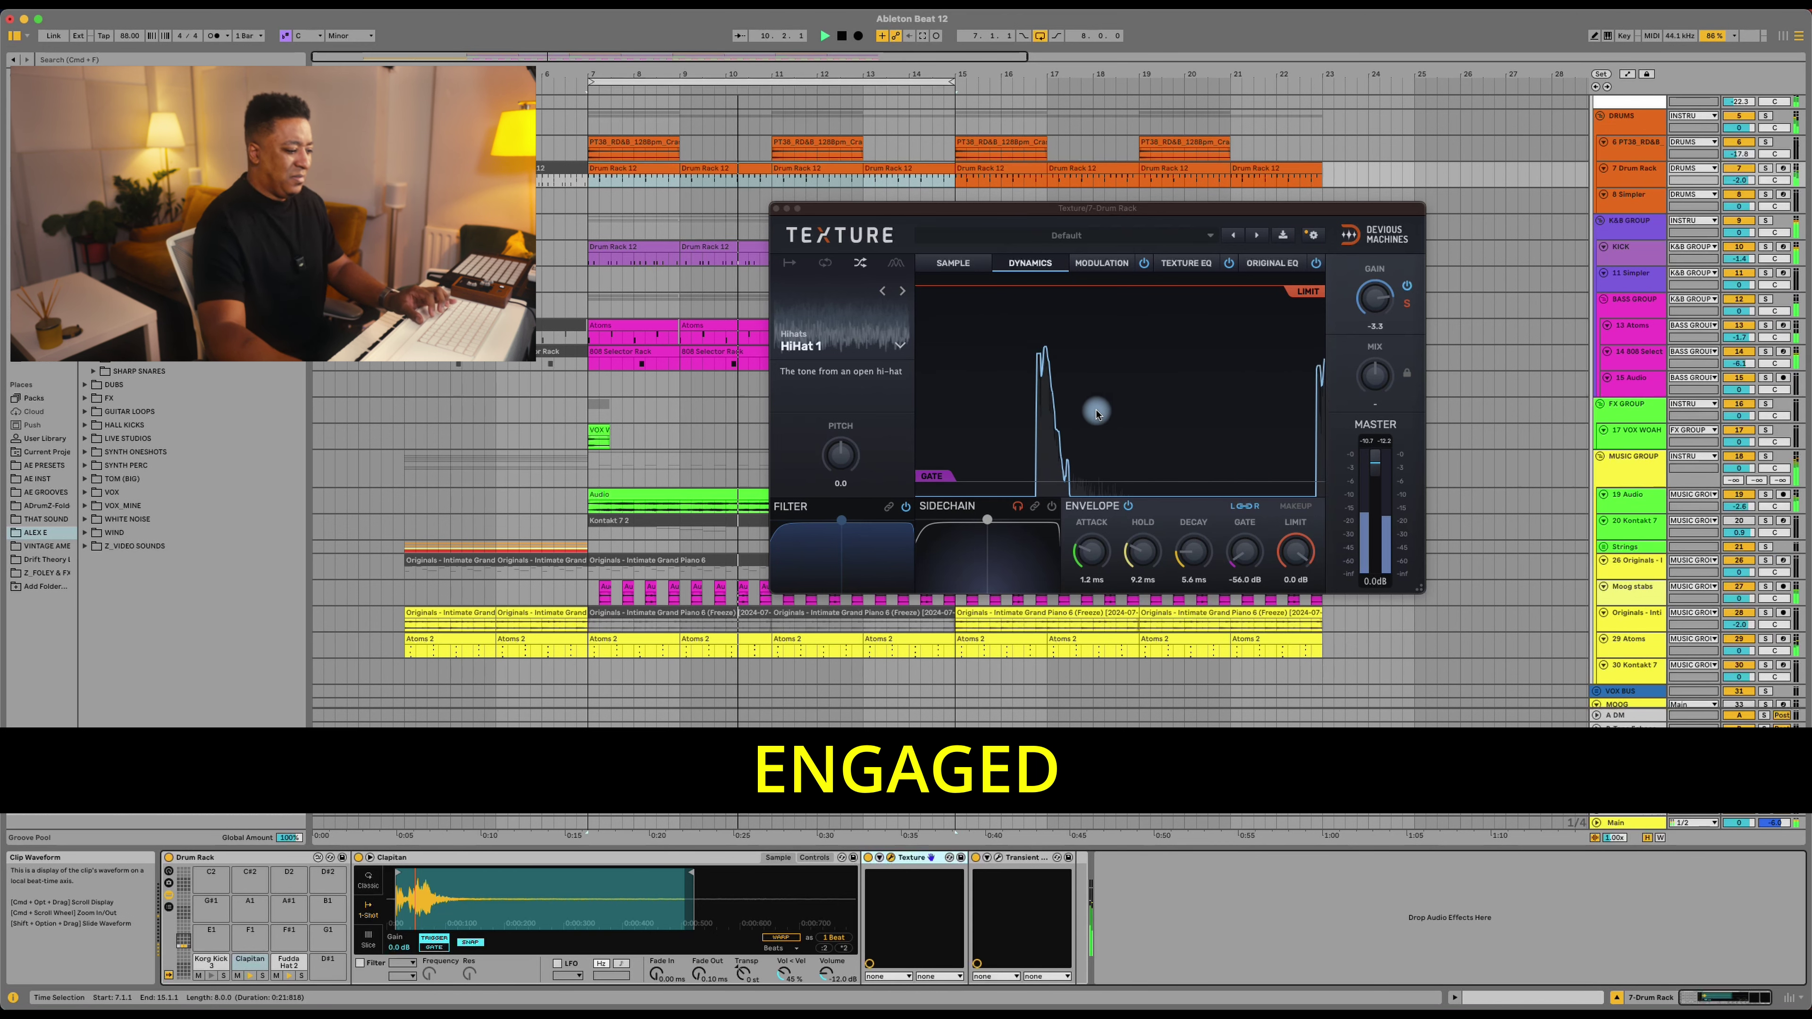
left_click(869, 859)
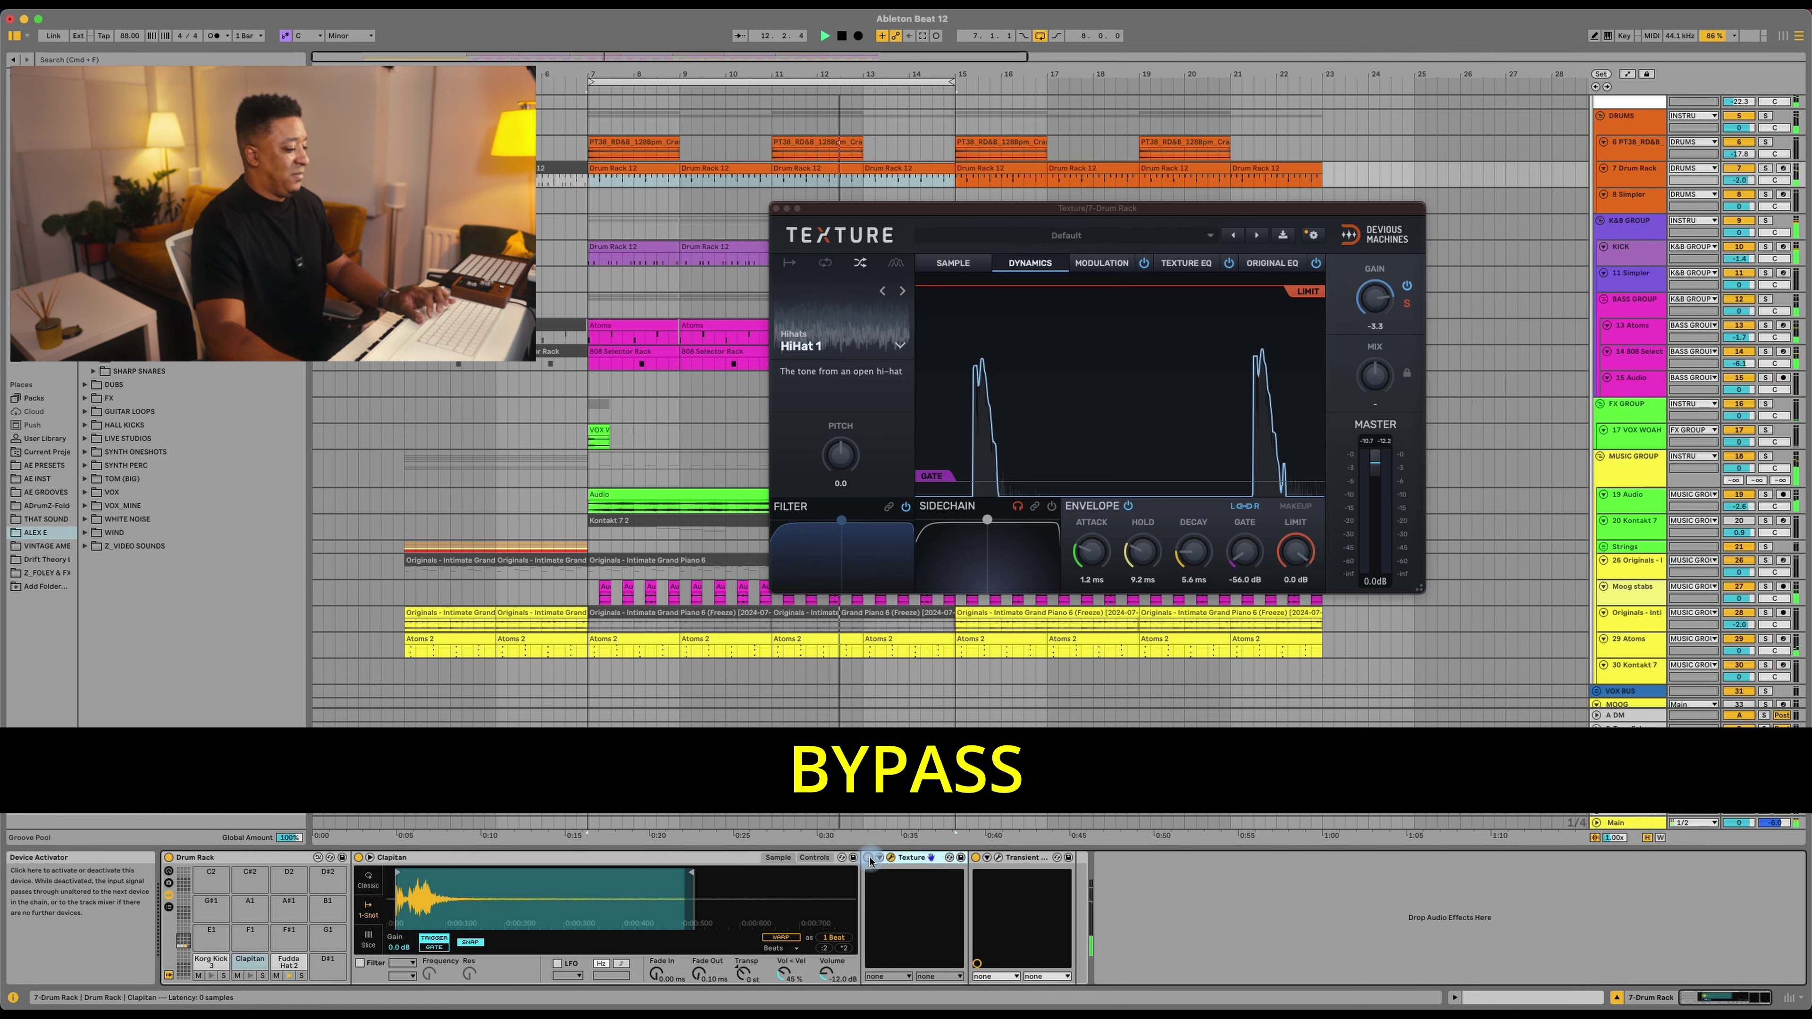
left_click(868, 858)
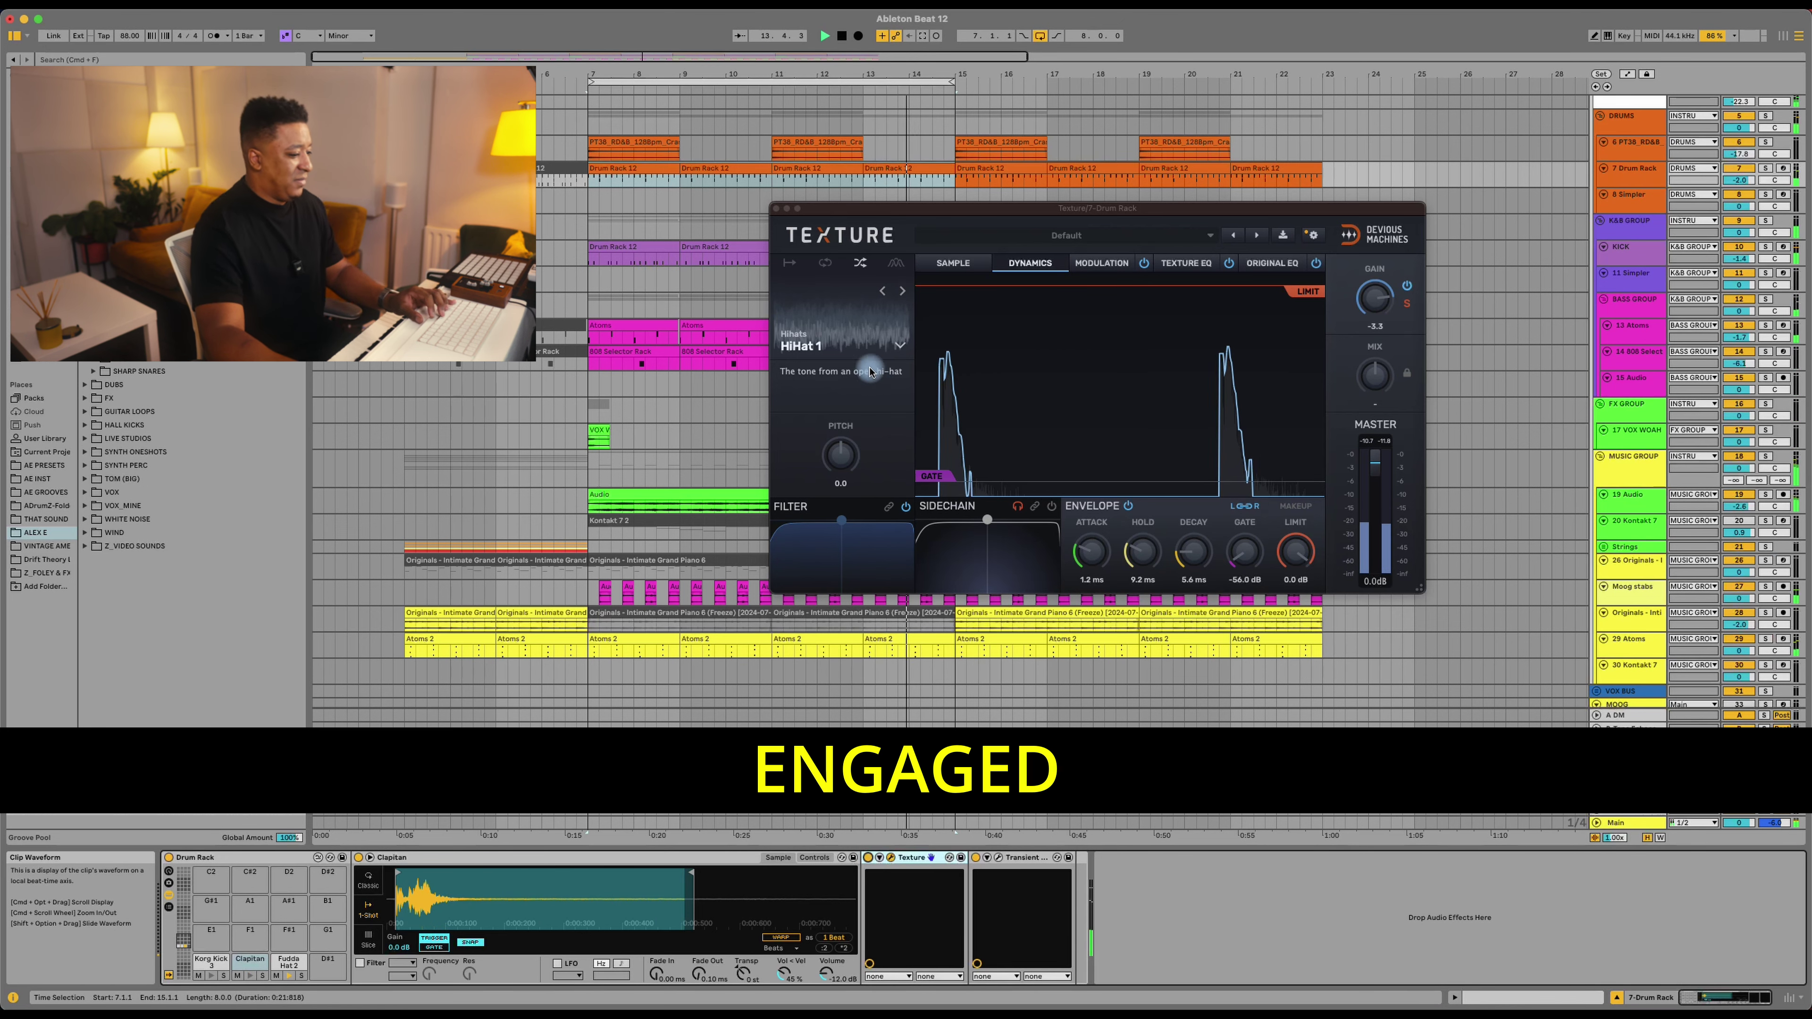
key("space")
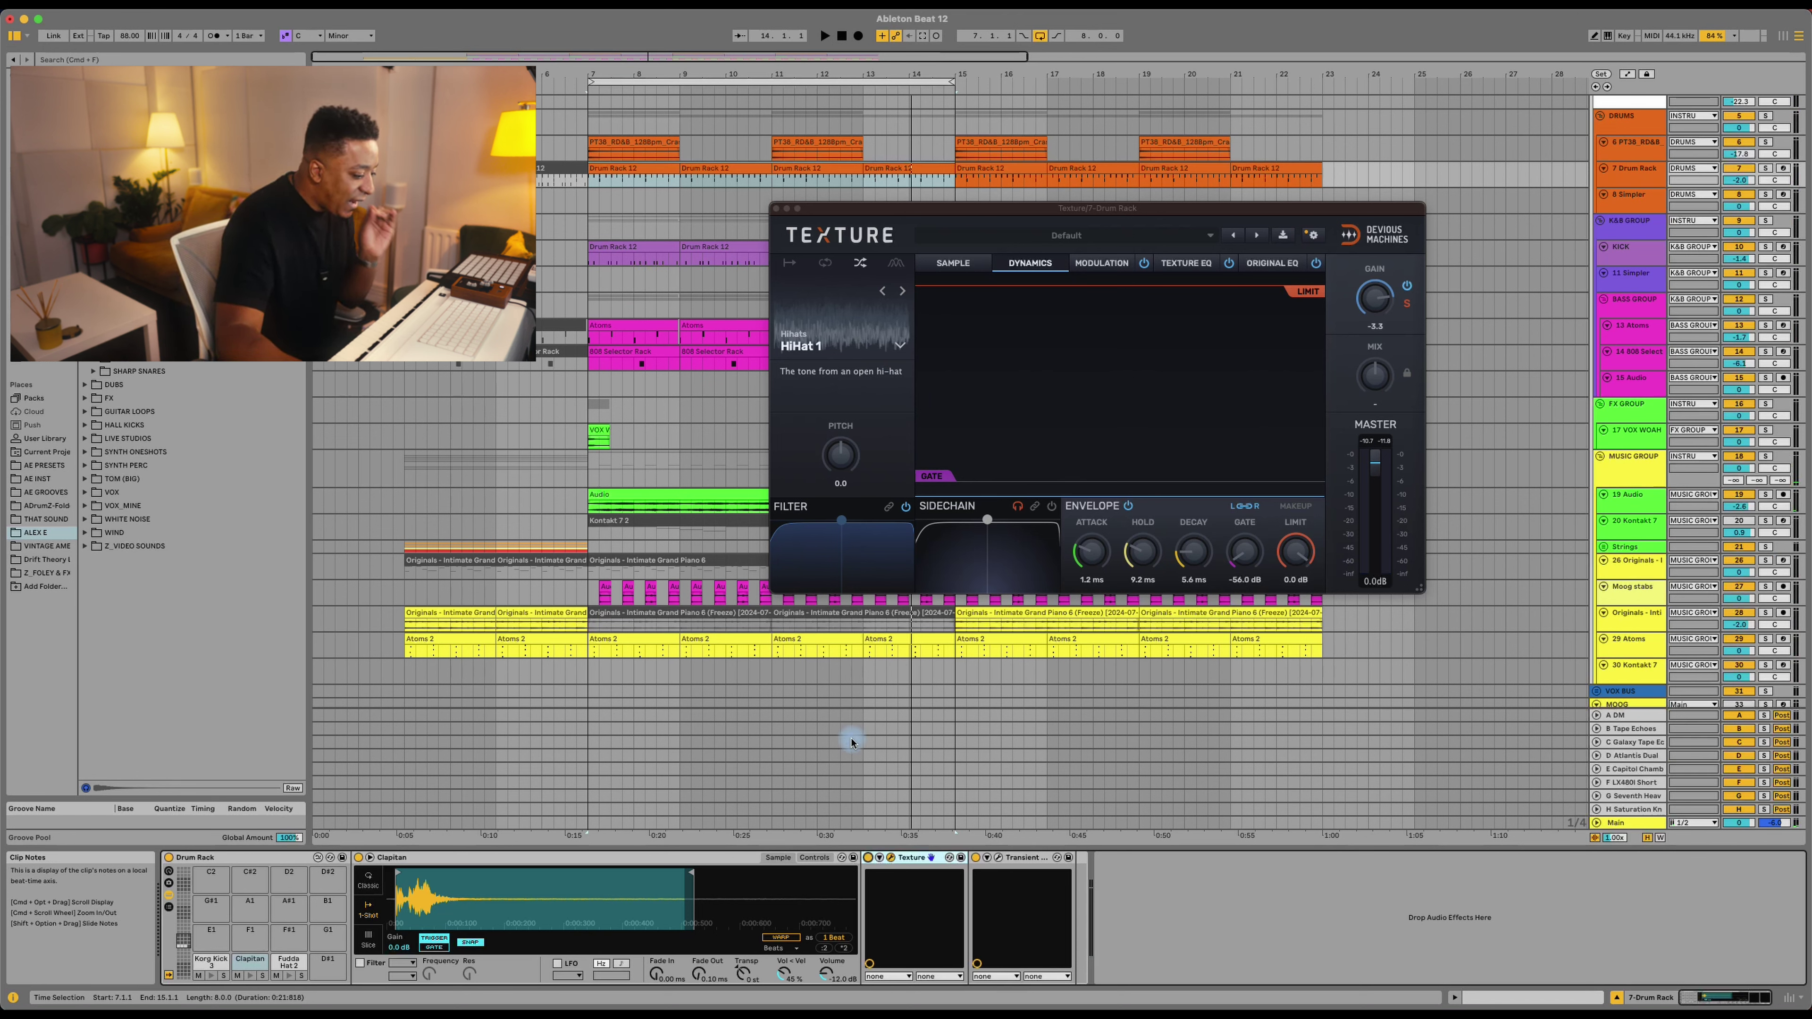
key("space")
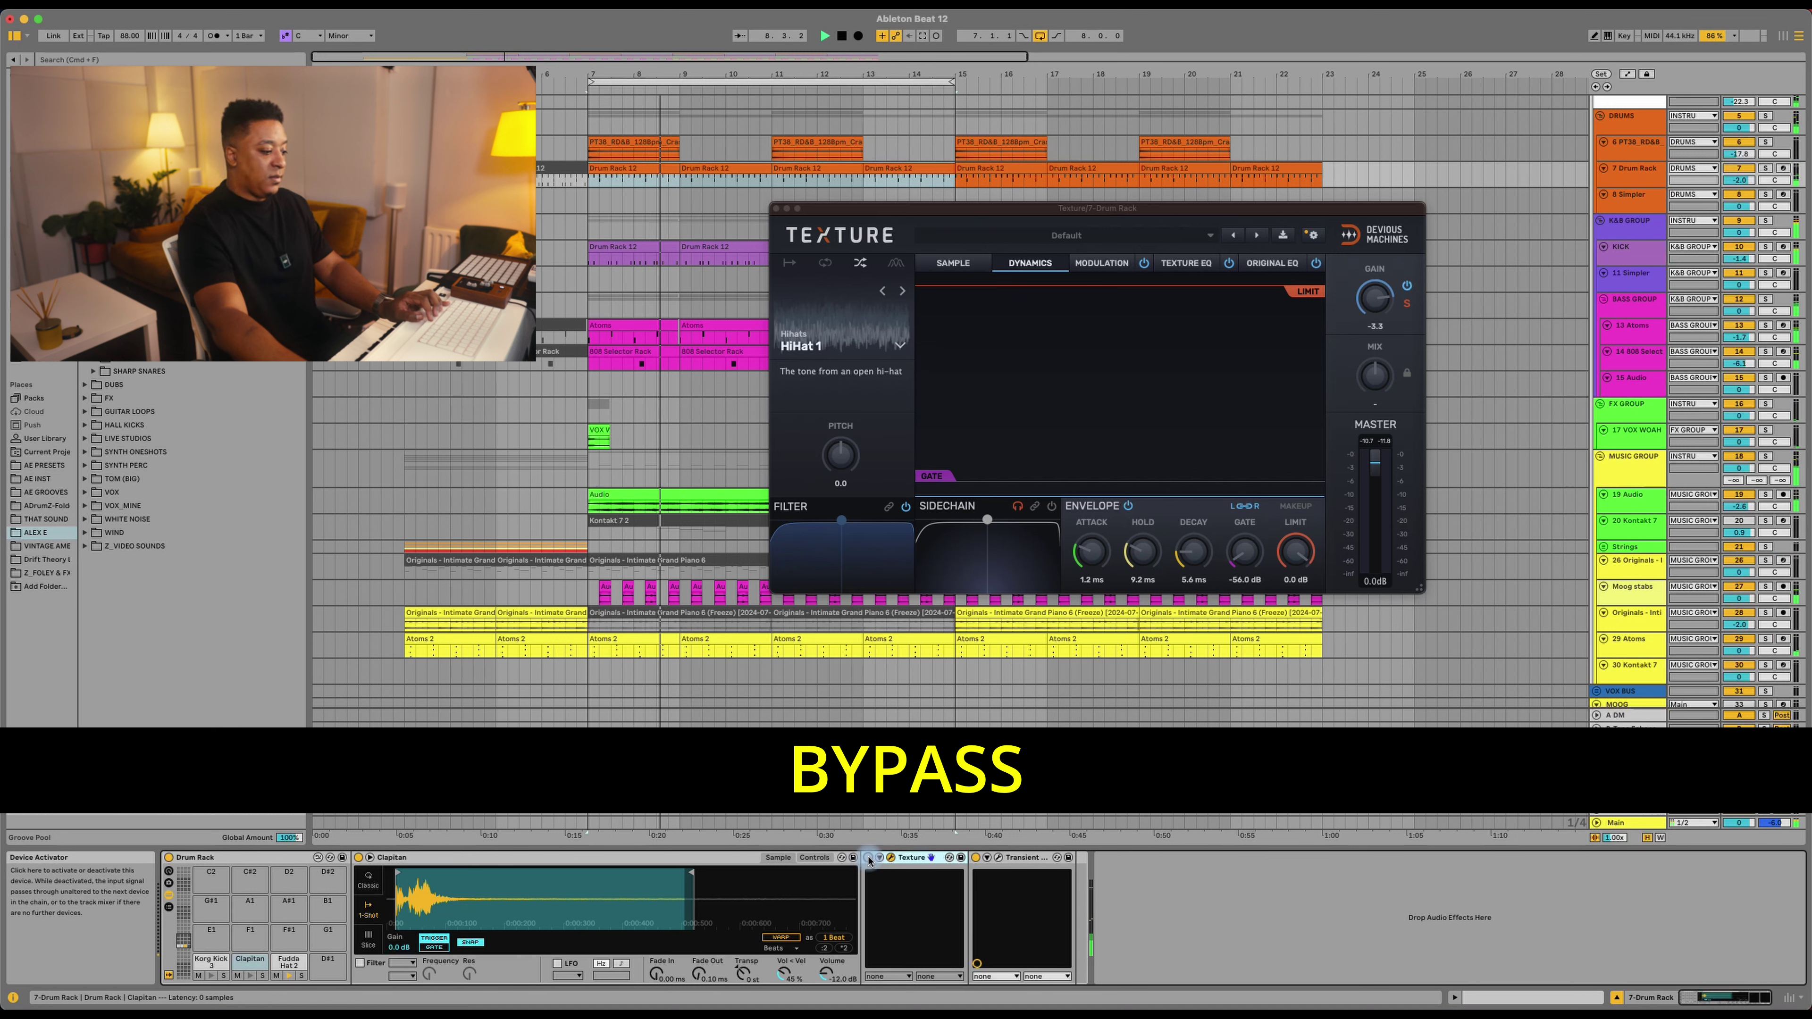
left_click(870, 858)
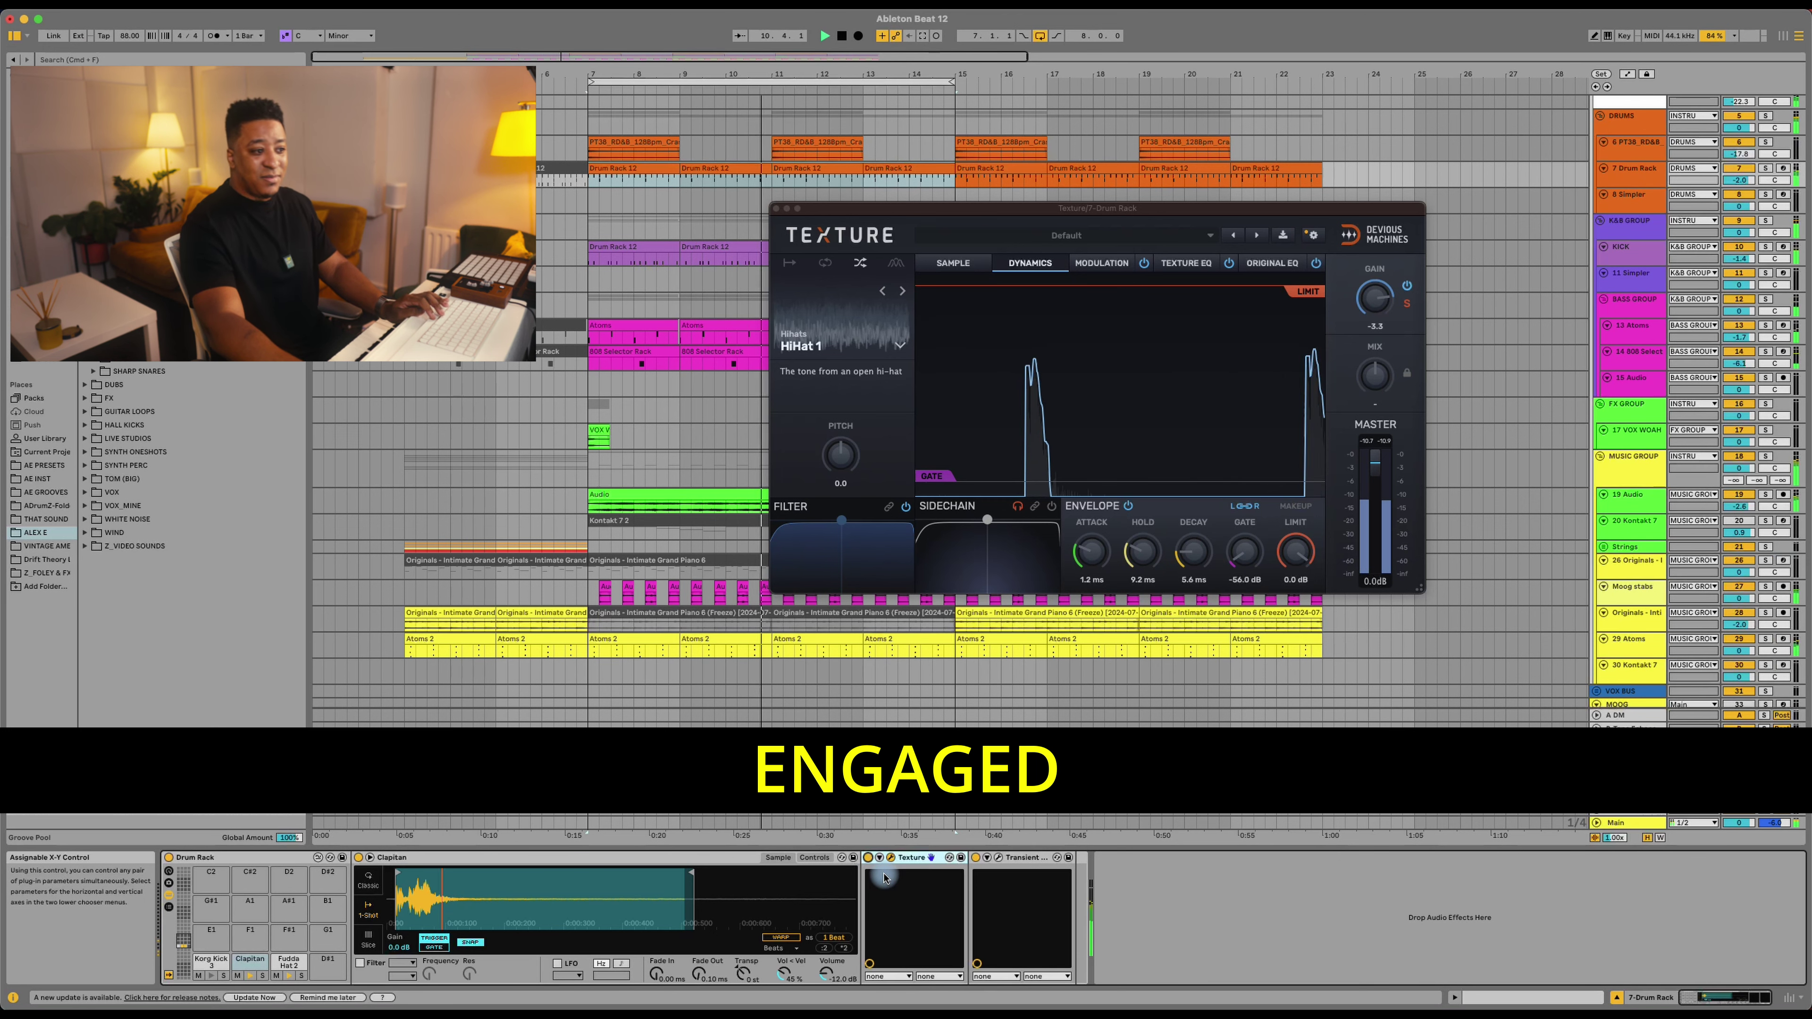
key("space")
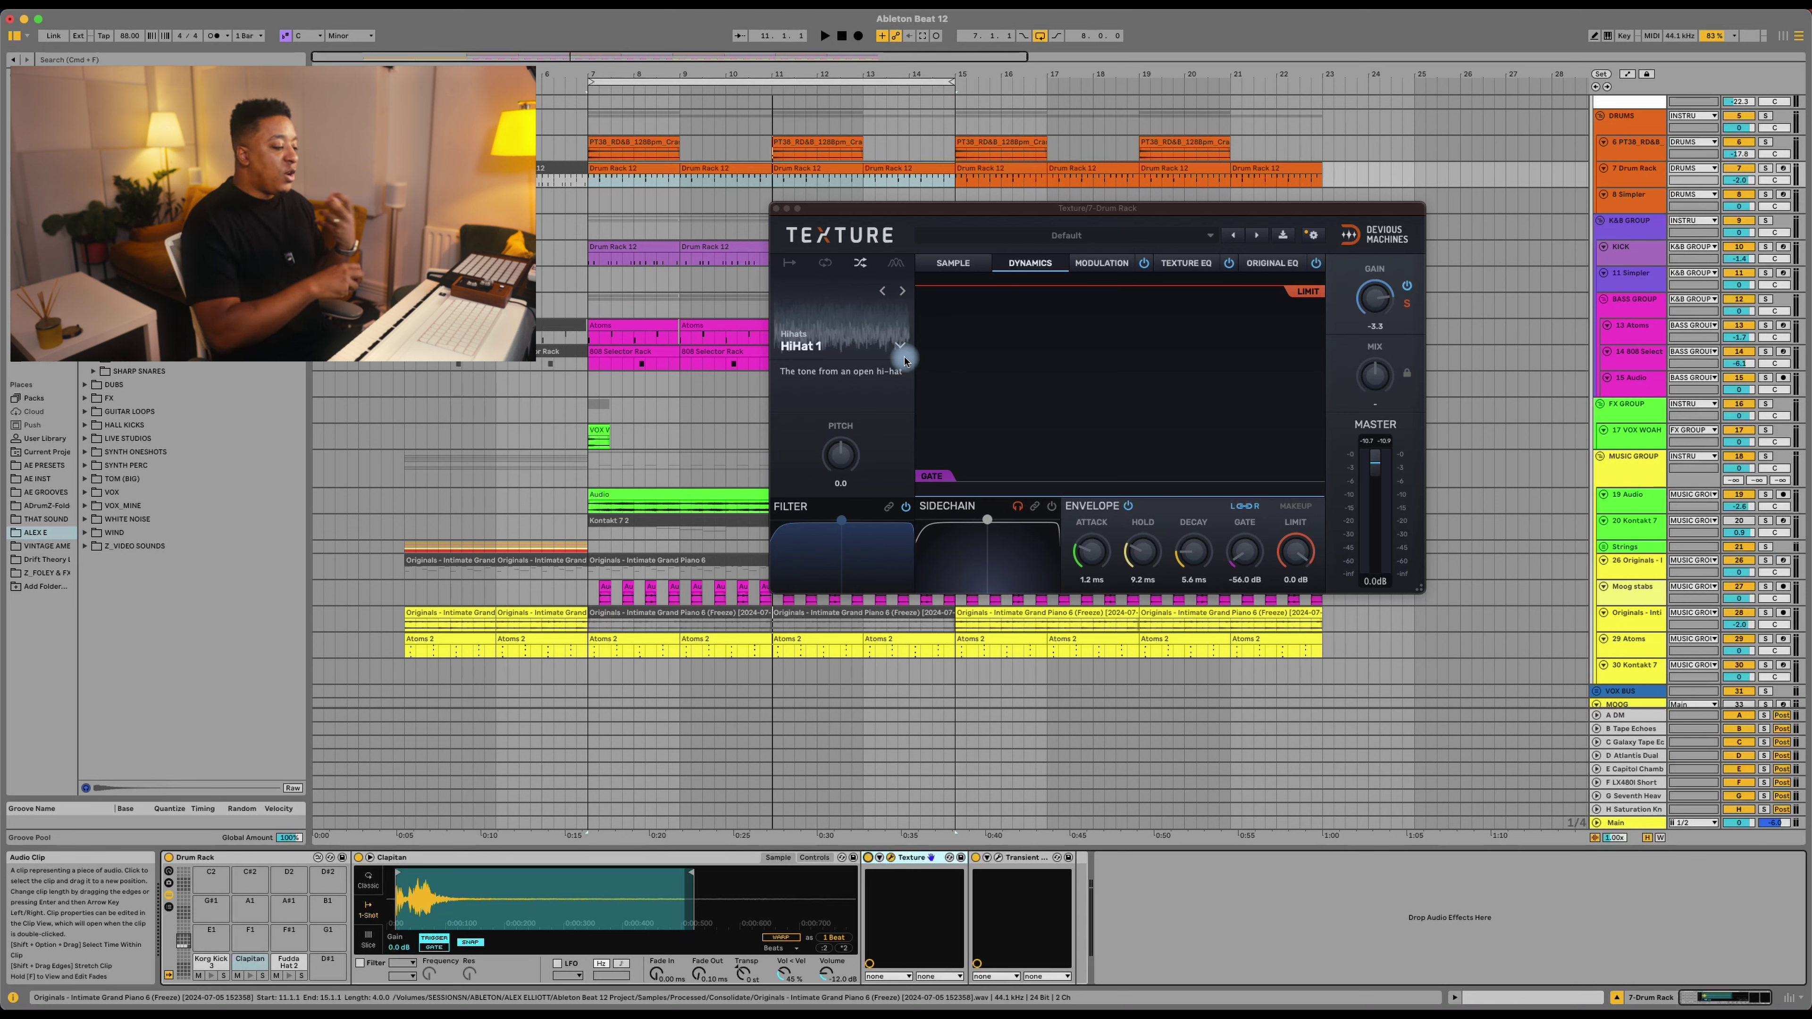
Step: Look through Texture's Sample import and Modulation pages
left_click(941, 264)
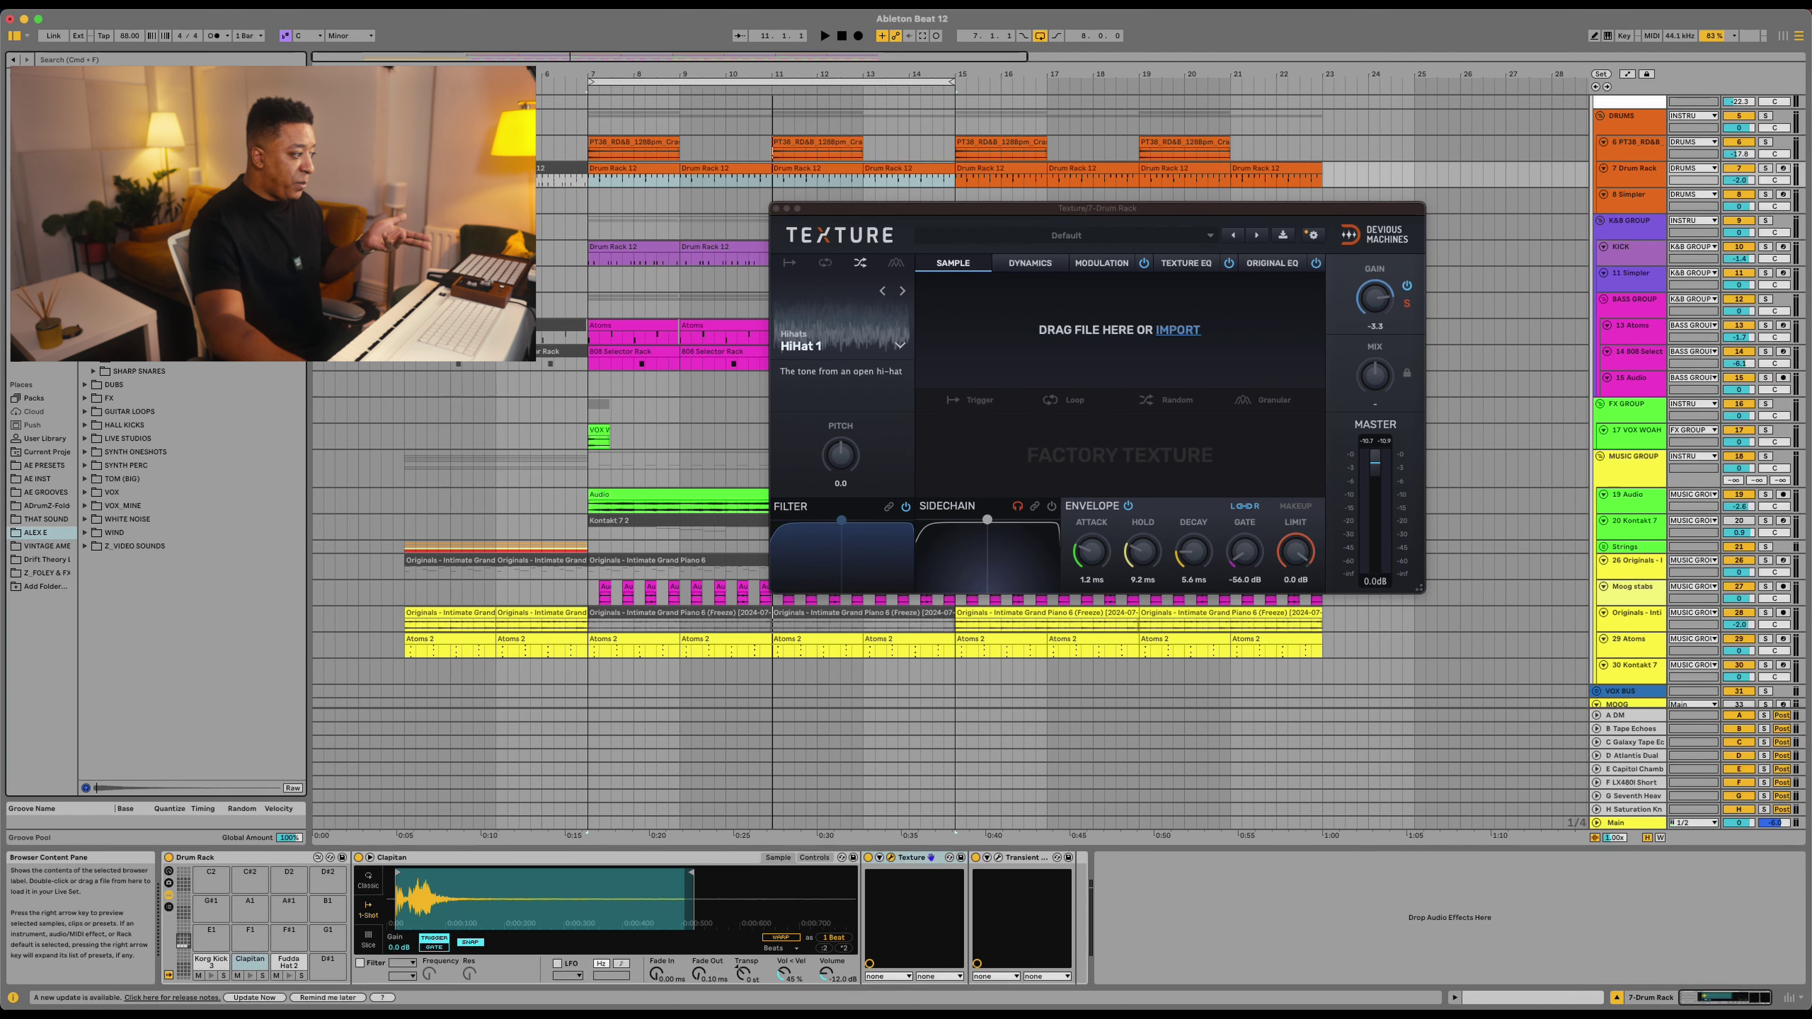
left_click_drag(760, 356, 1032, 362)
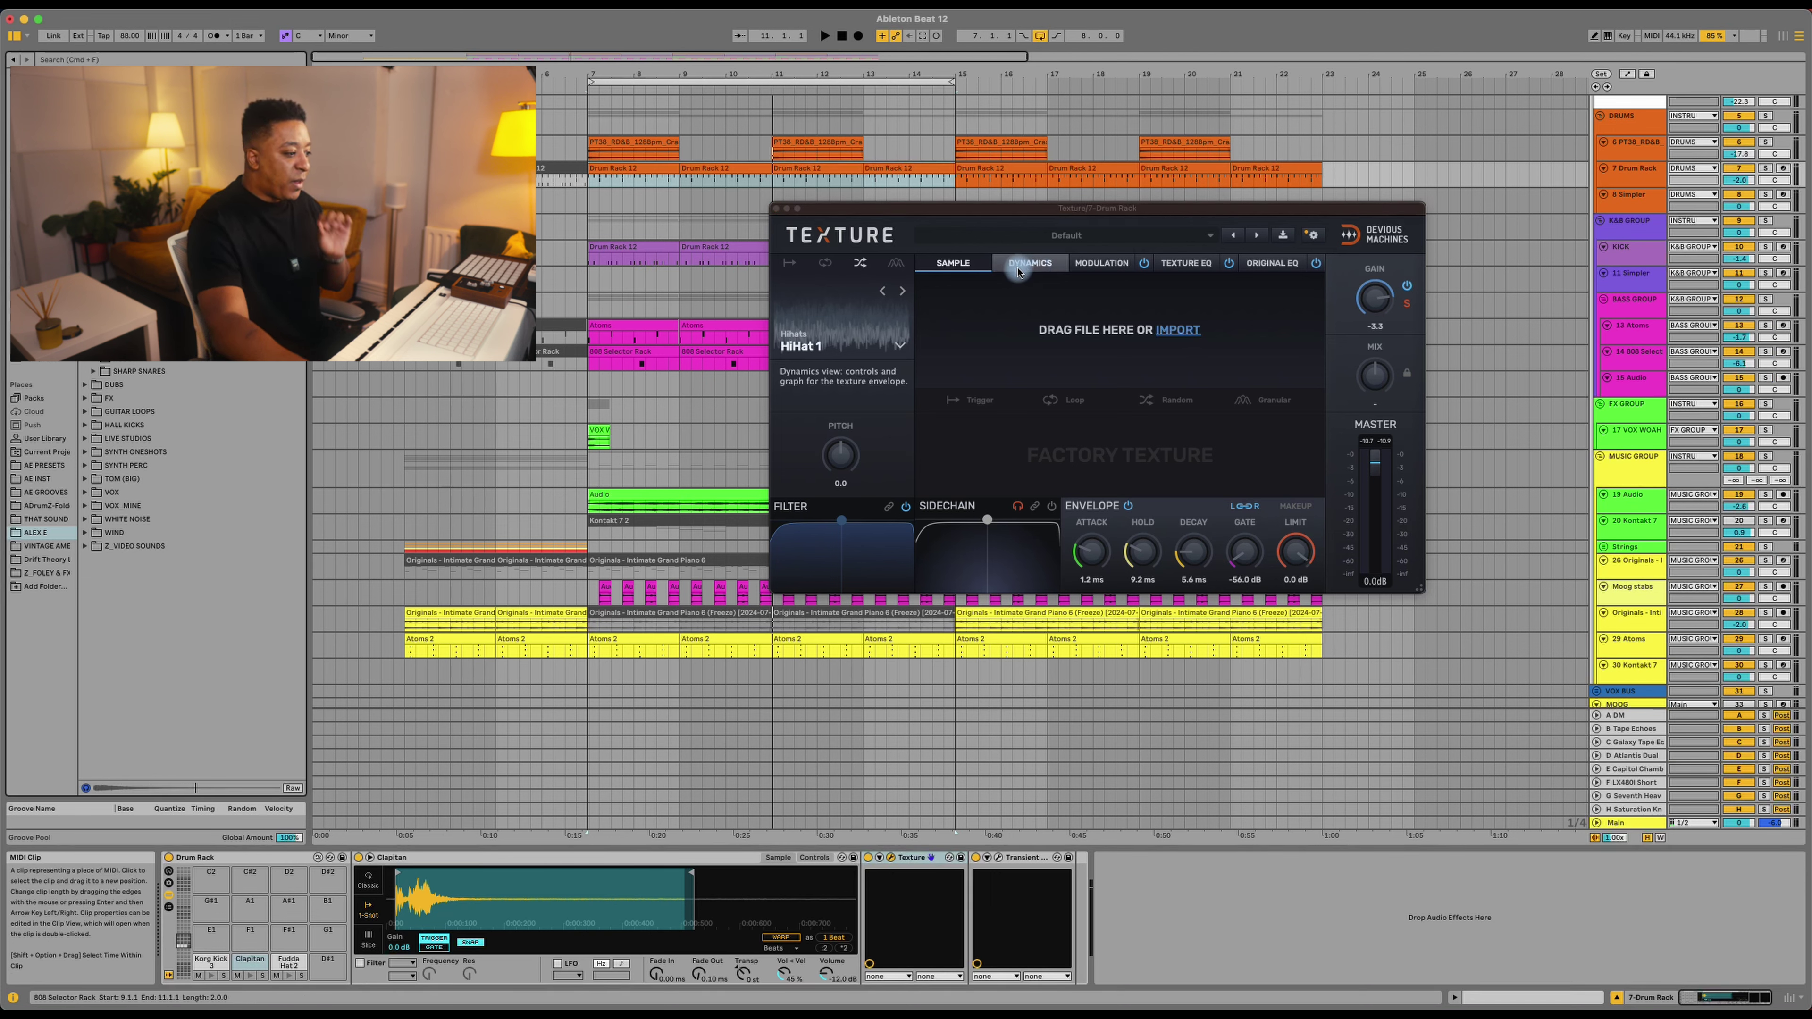
left_click(1083, 264)
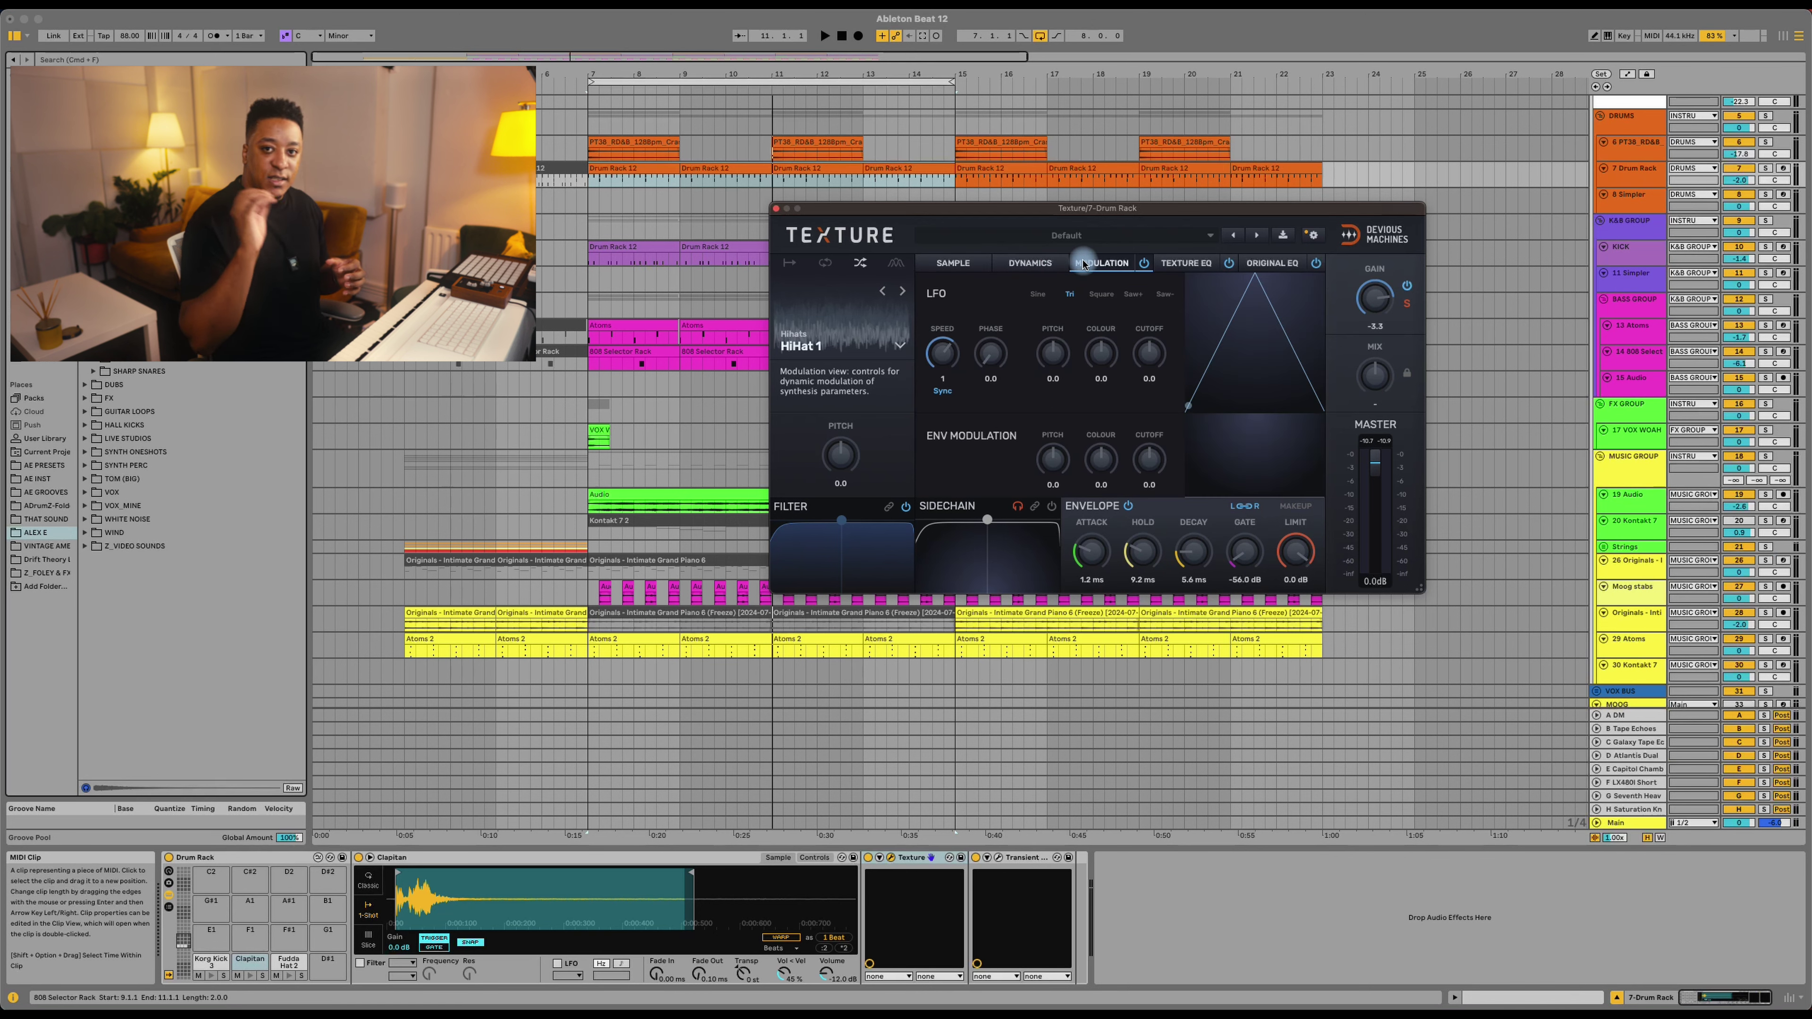
Step: Browse the Reverberation and Hihats noise sources keeping HiHat 1, return to Dynamics, and start at bar 7
left_click(894, 355)
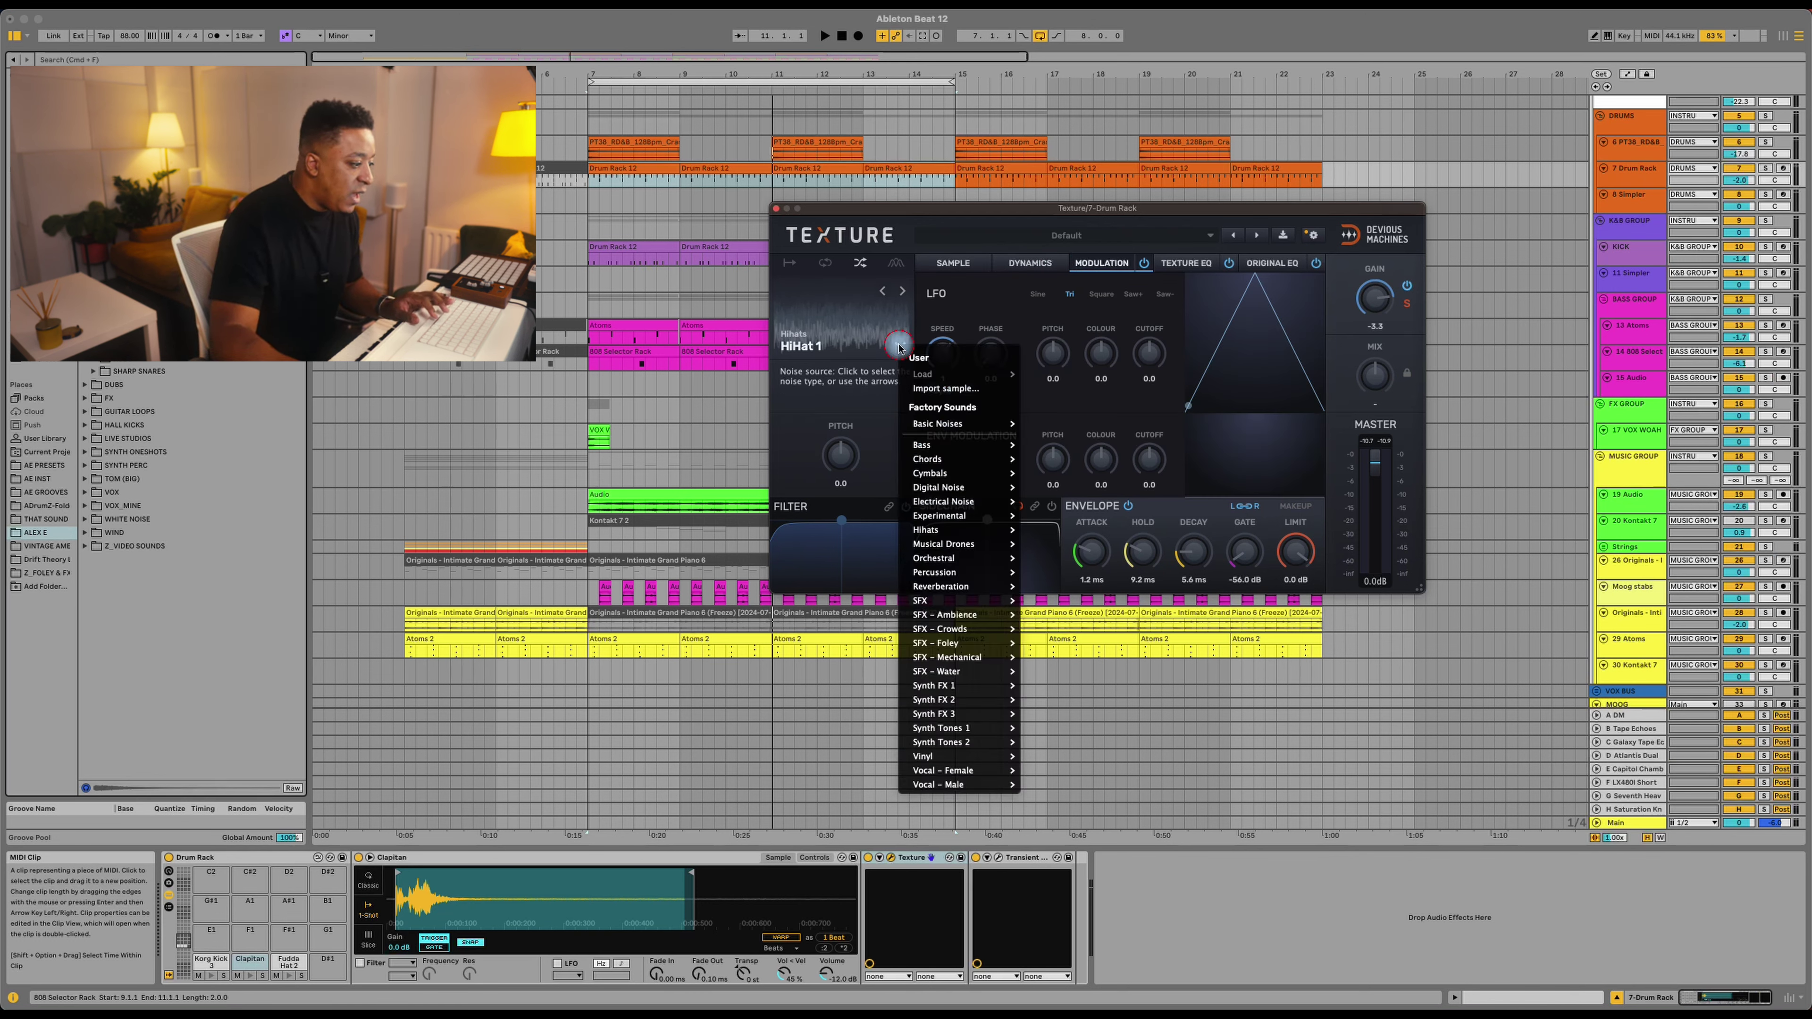
left_click(955, 587)
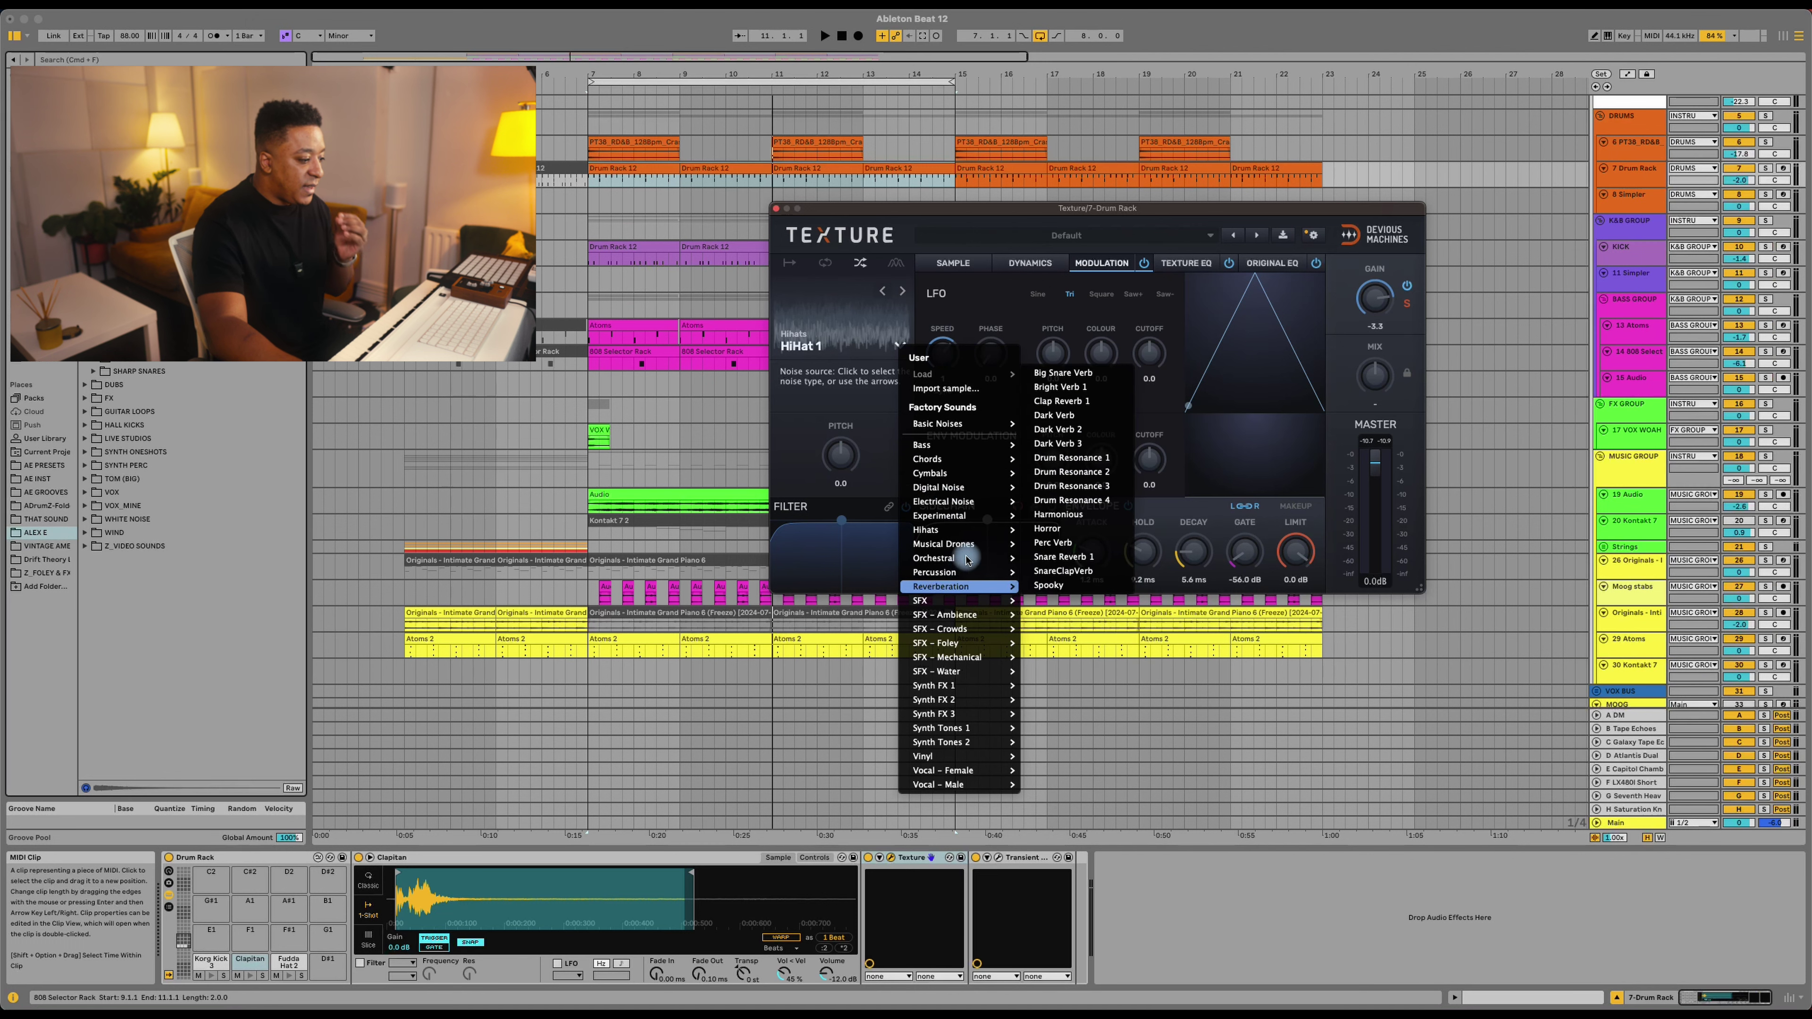
left_click(970, 532)
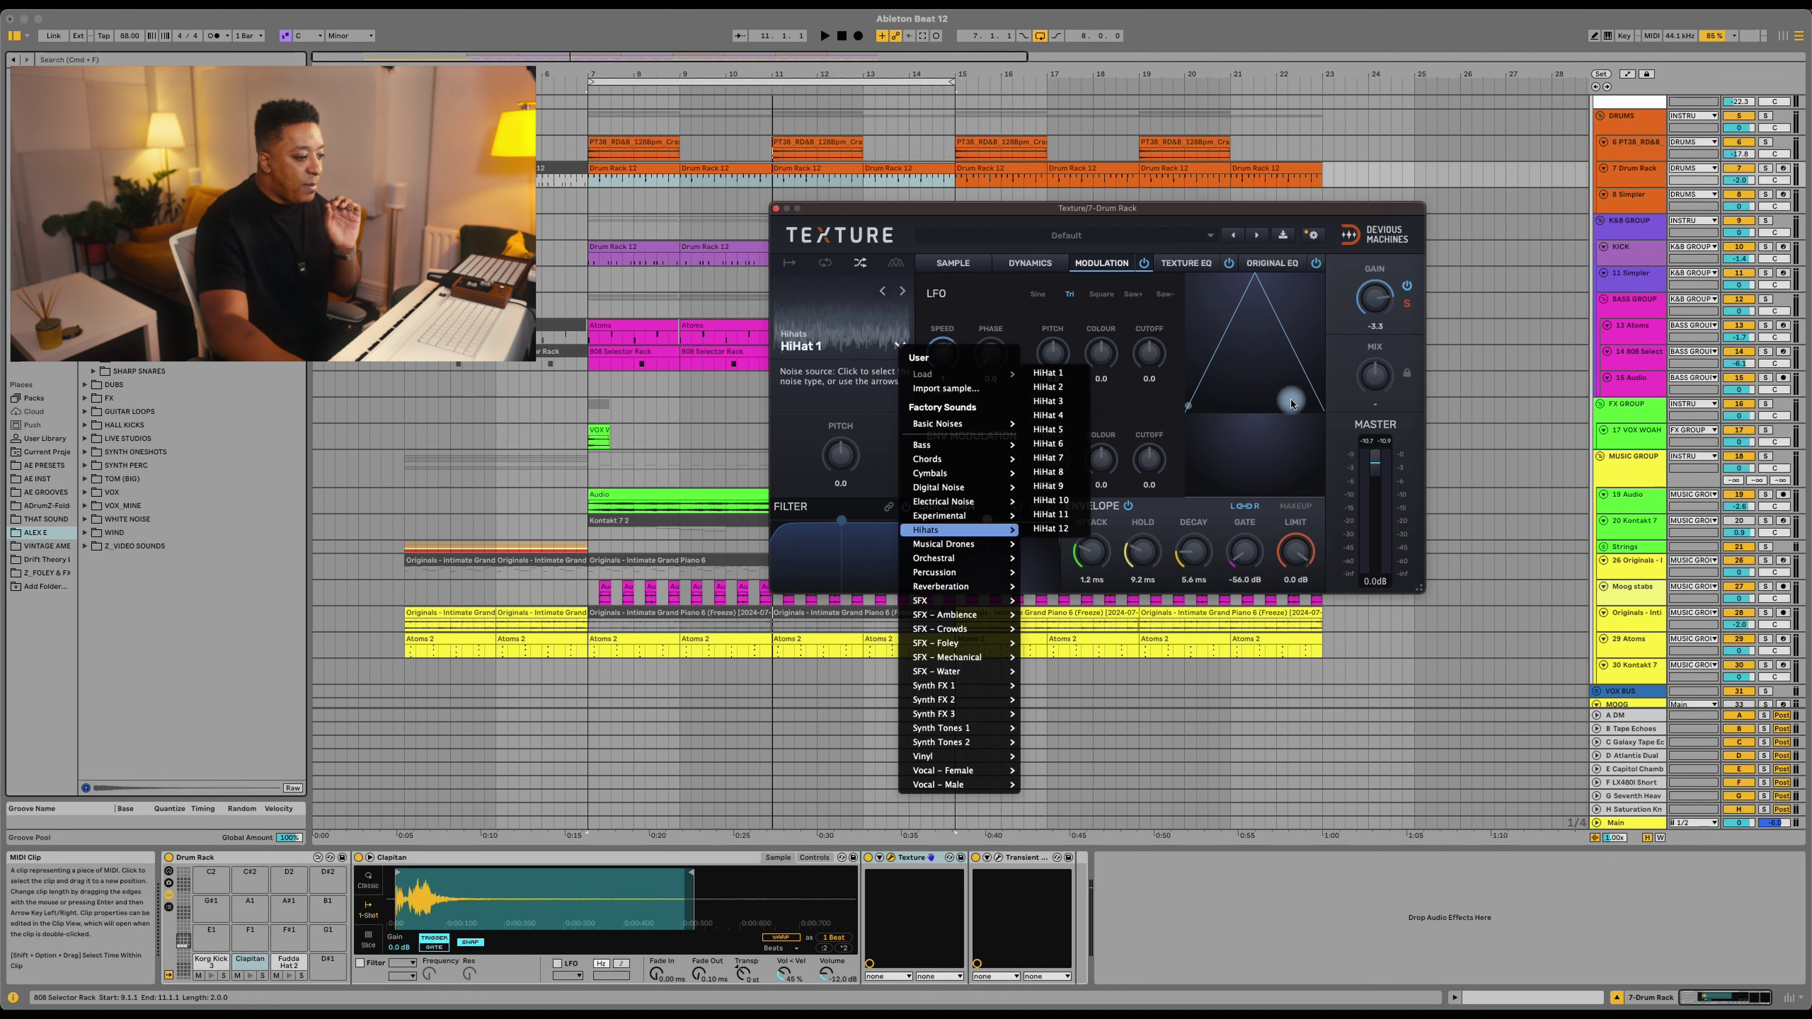
left_click(1338, 350)
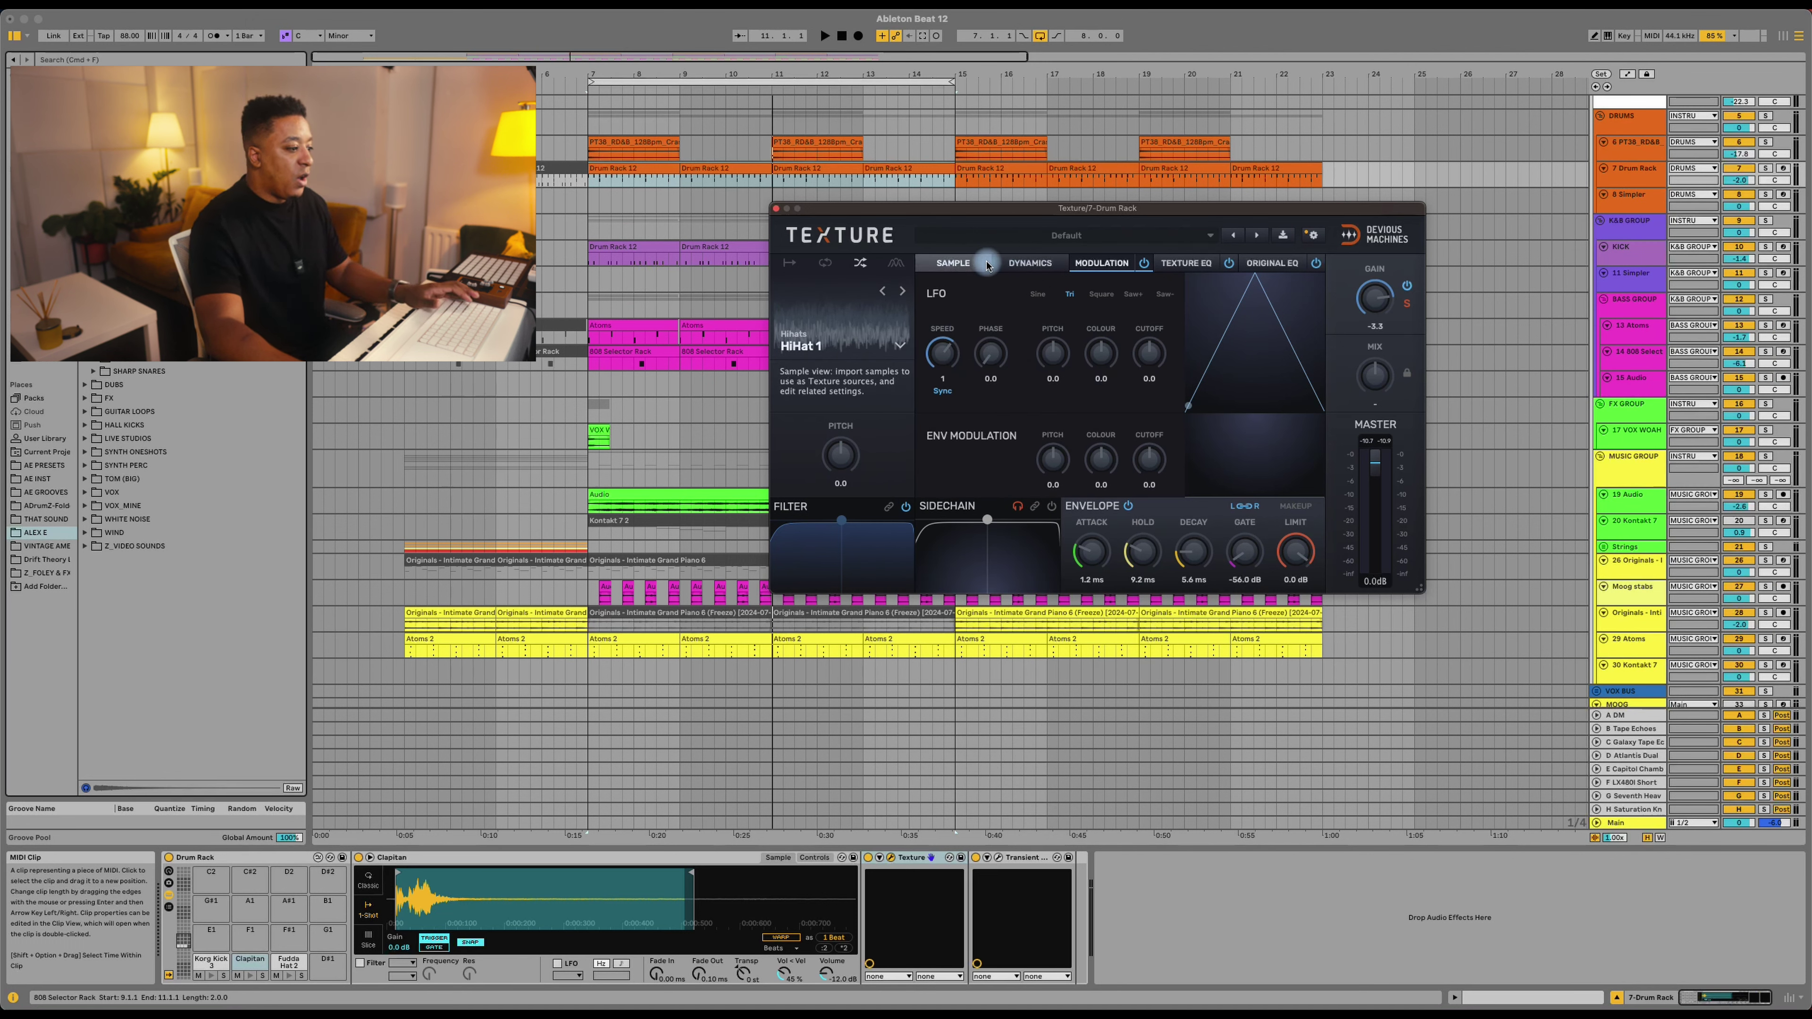
left_click(1013, 261)
left_click(586, 194)
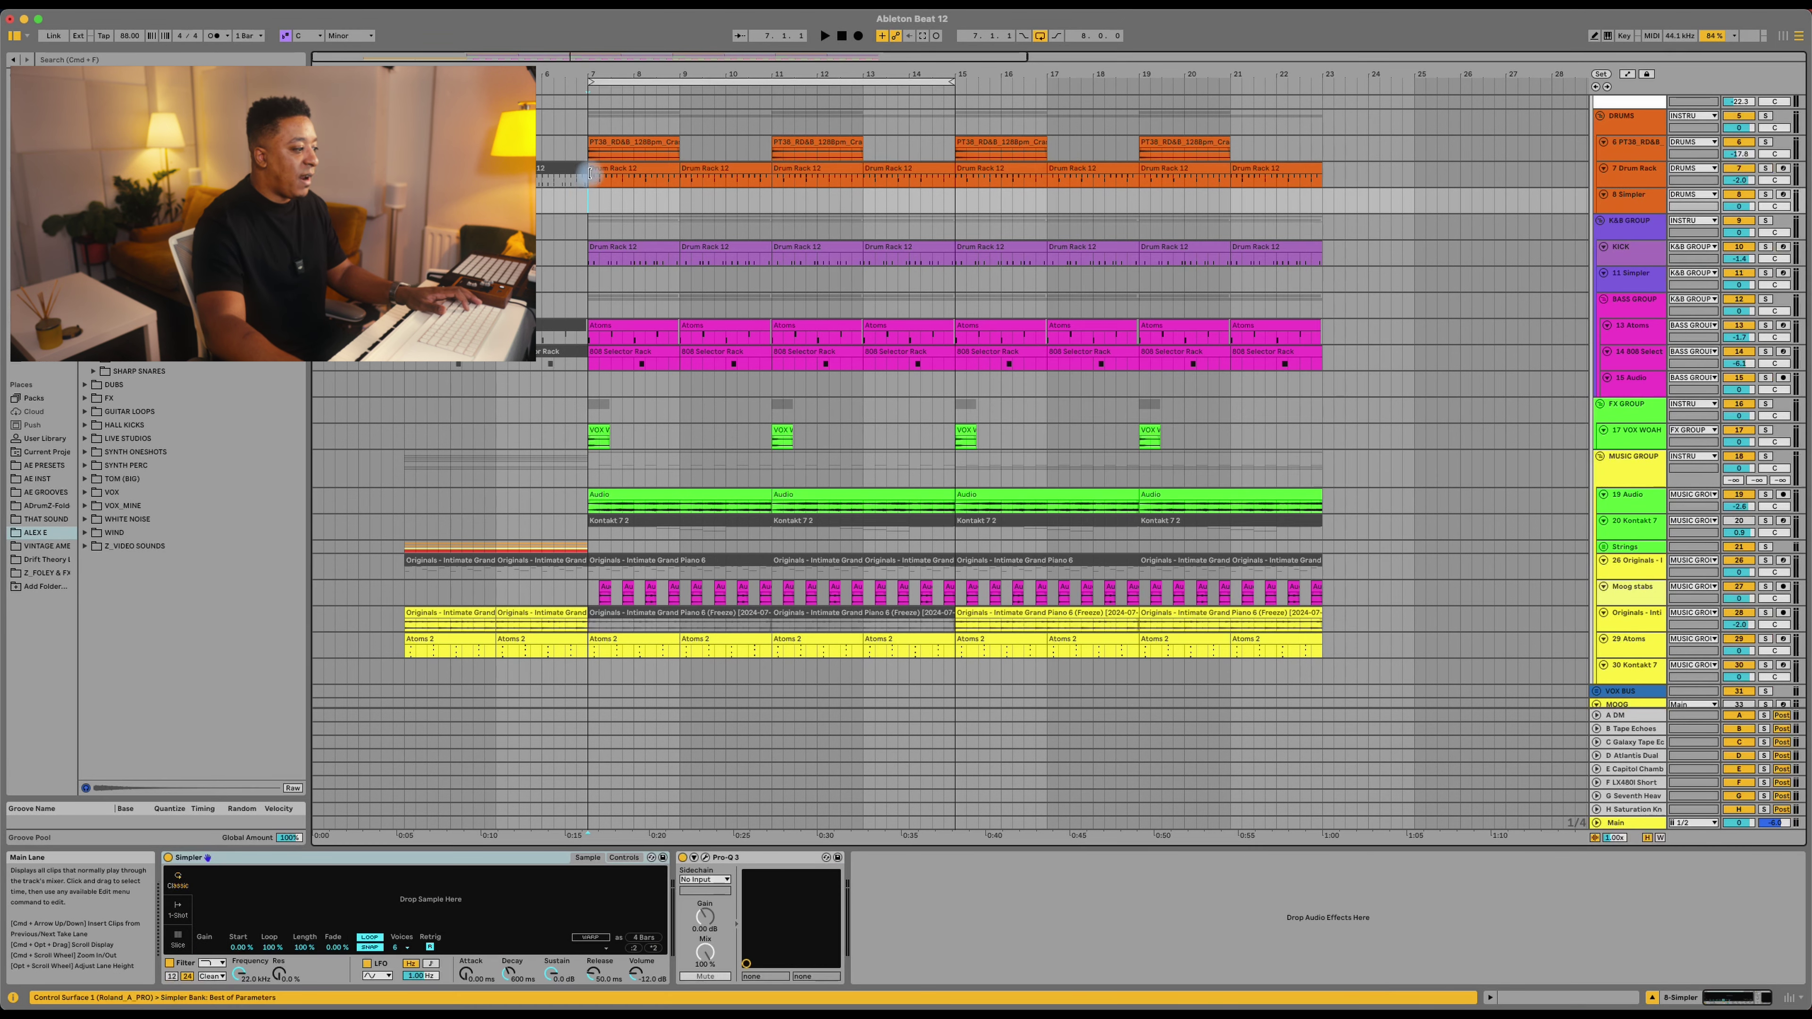
Step: Play from bar 7 and switch Texture's wet texture signal off and back on to compare
left_click(596, 184)
key("space")
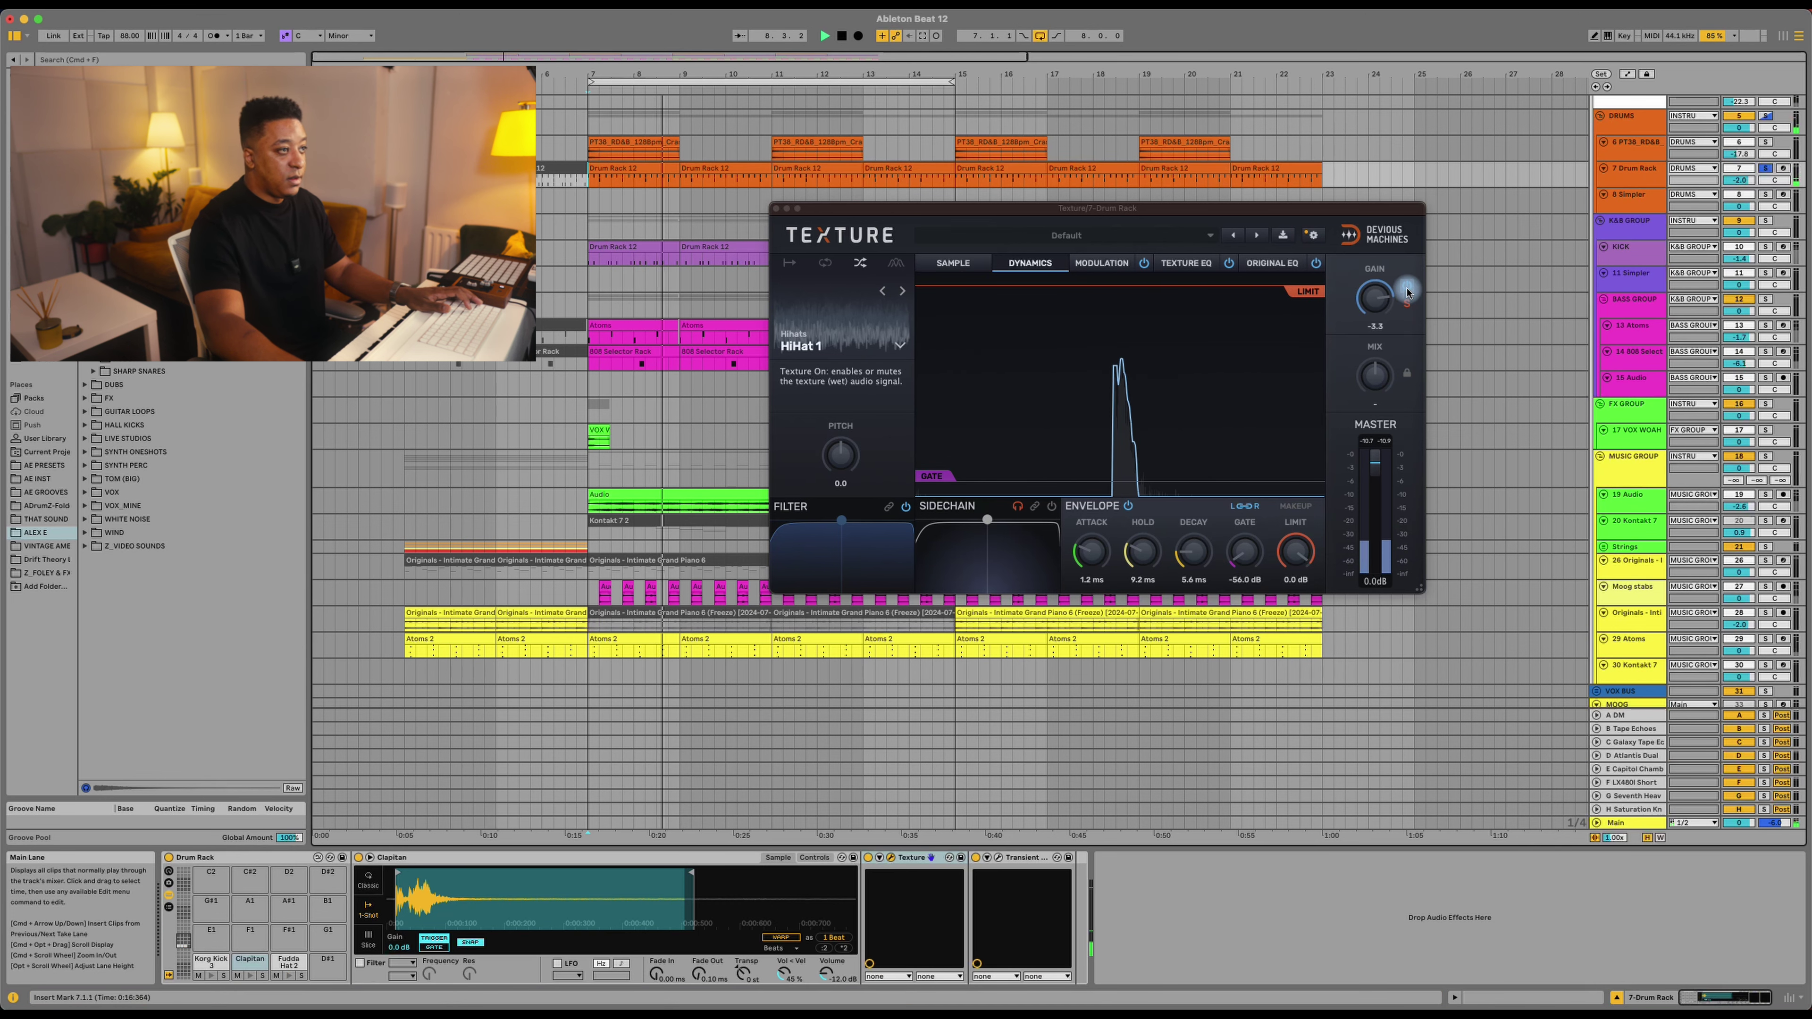
key("space")
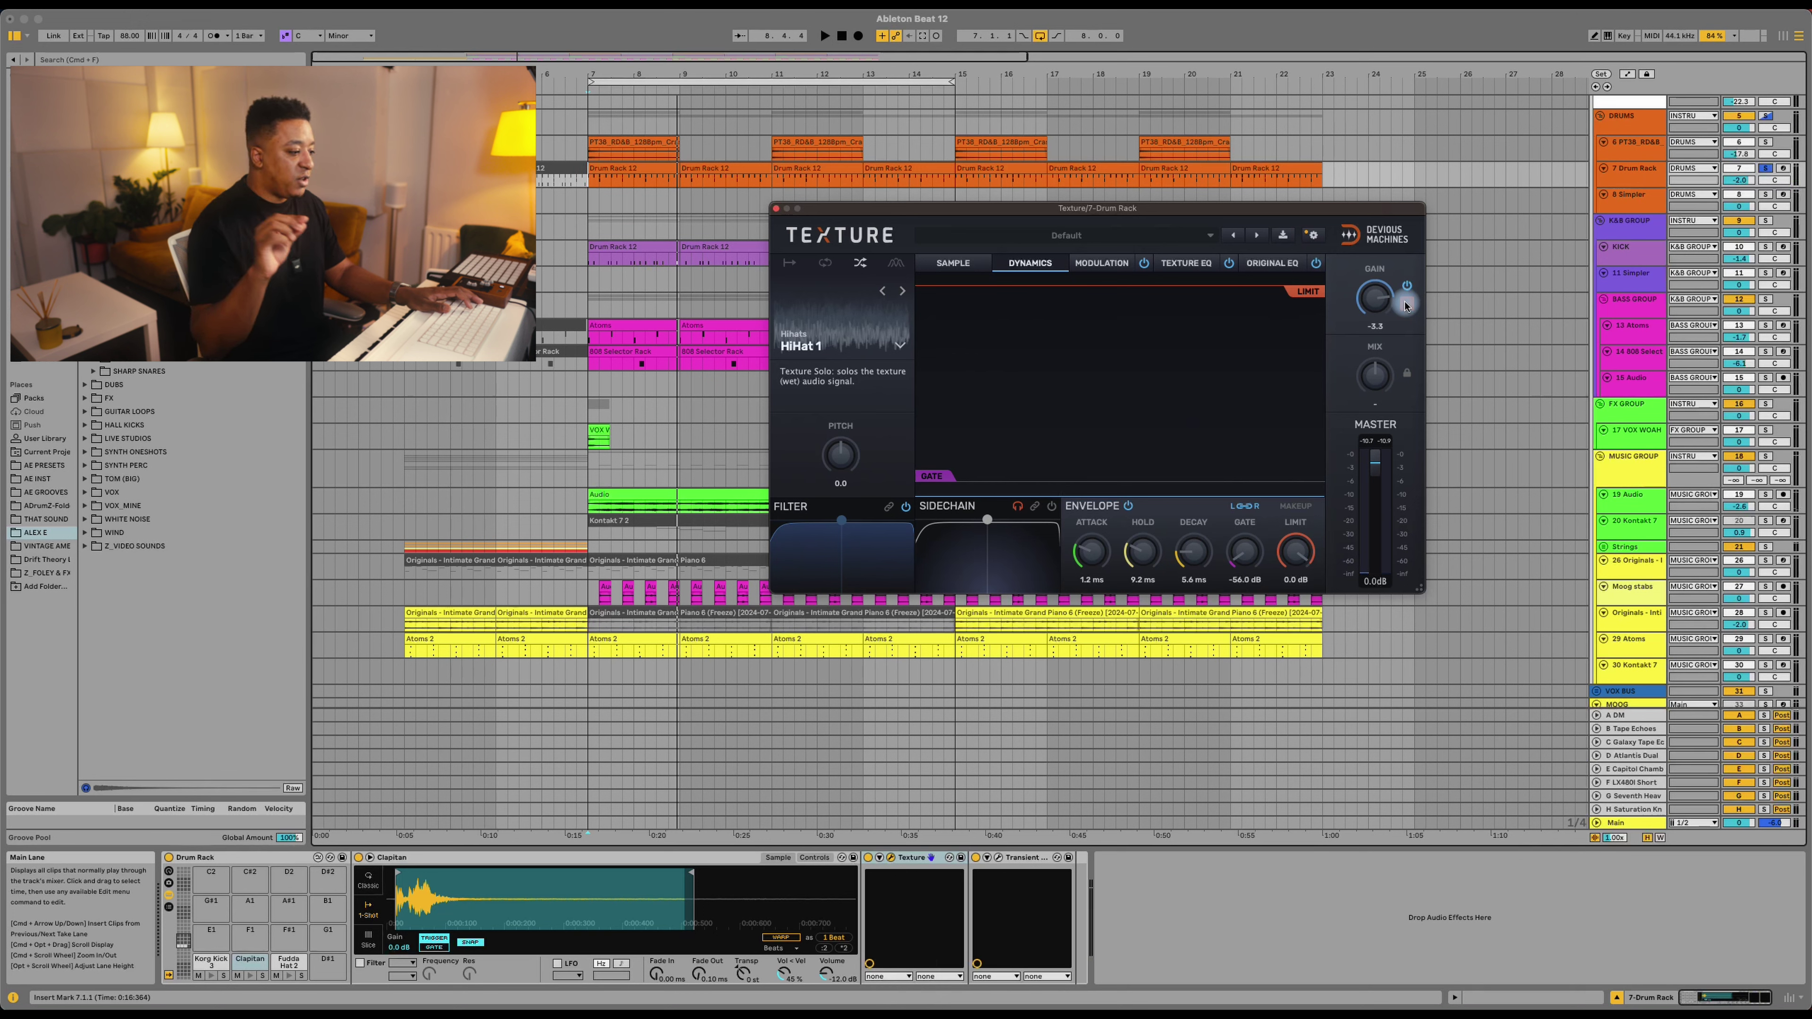
key("space")
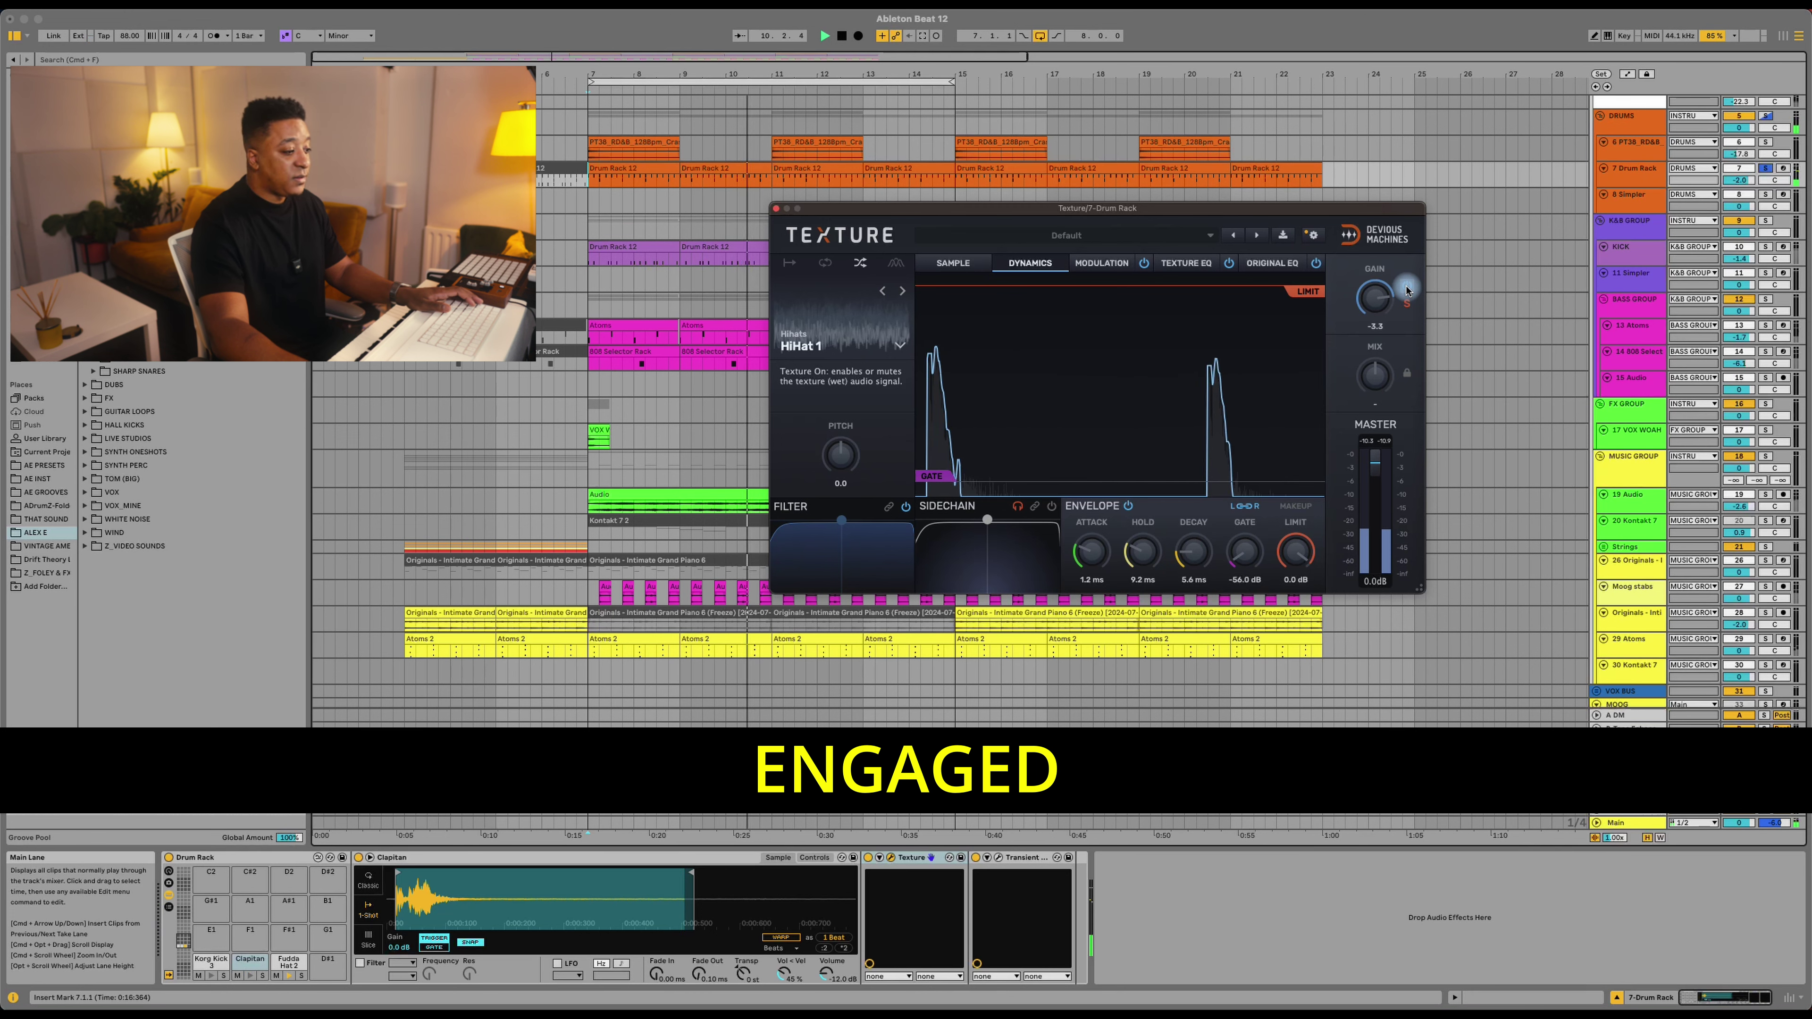
left_click(1407, 288)
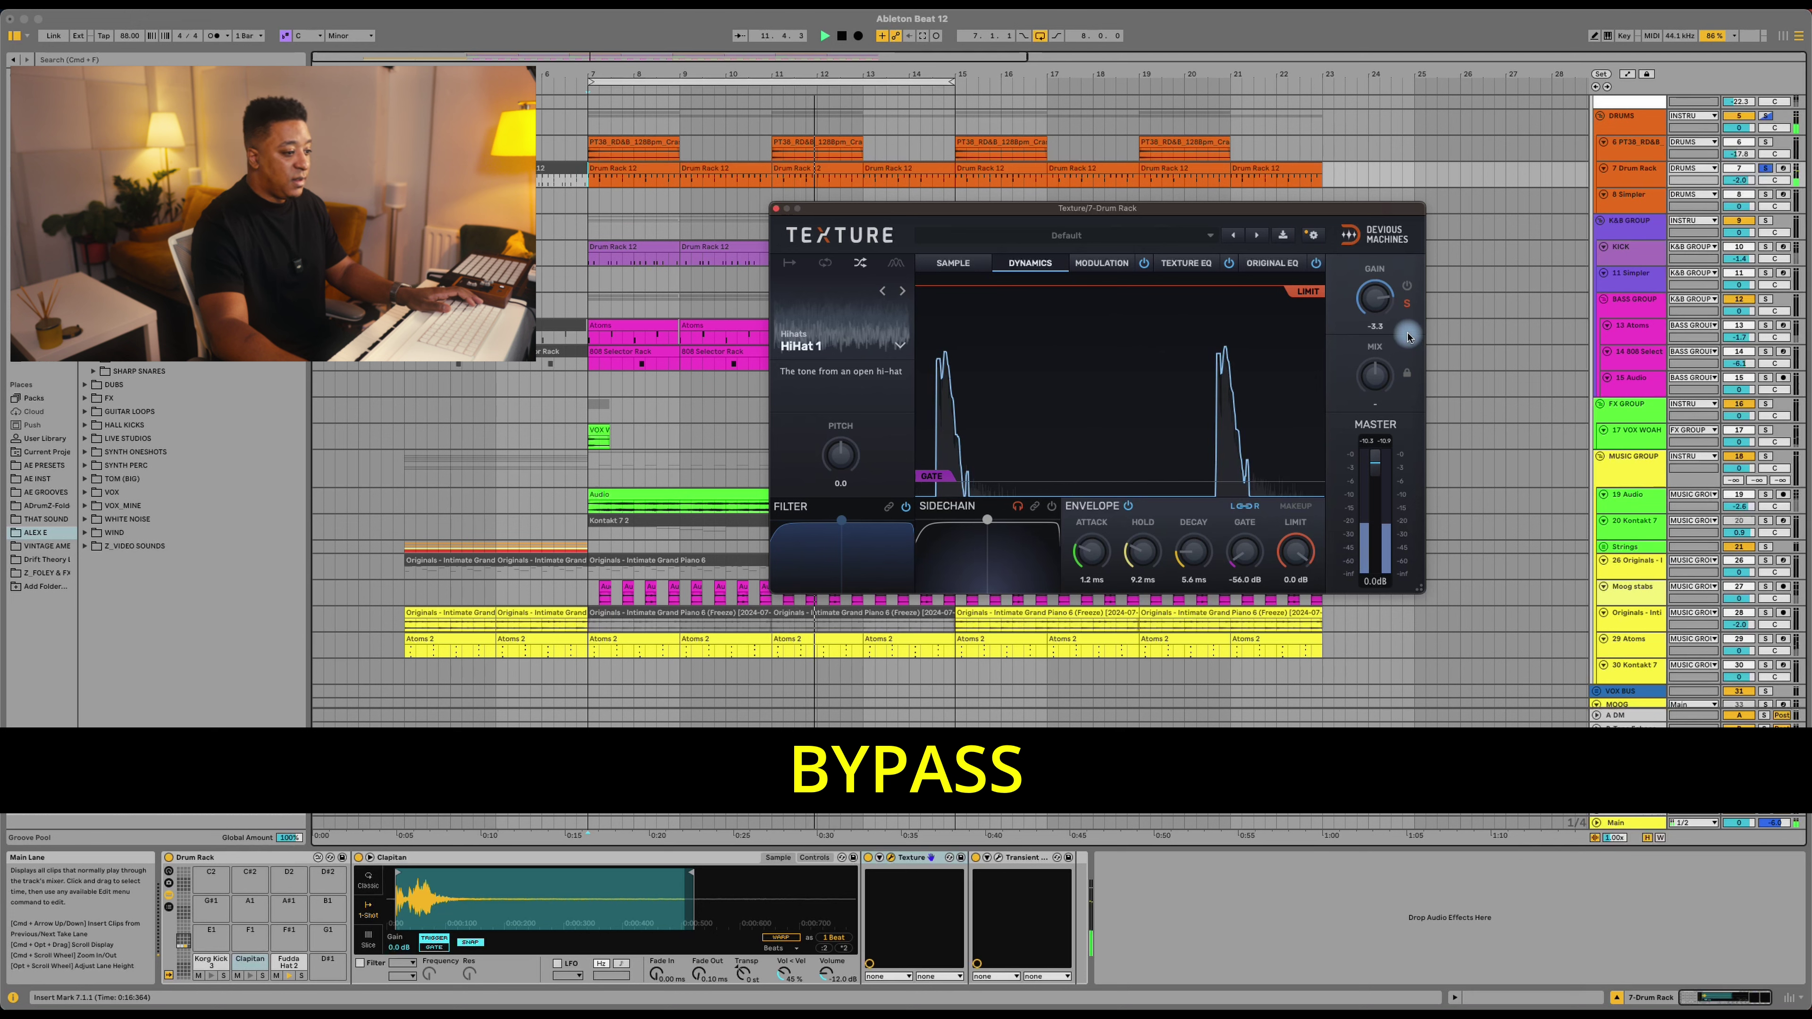
left_click(1408, 288)
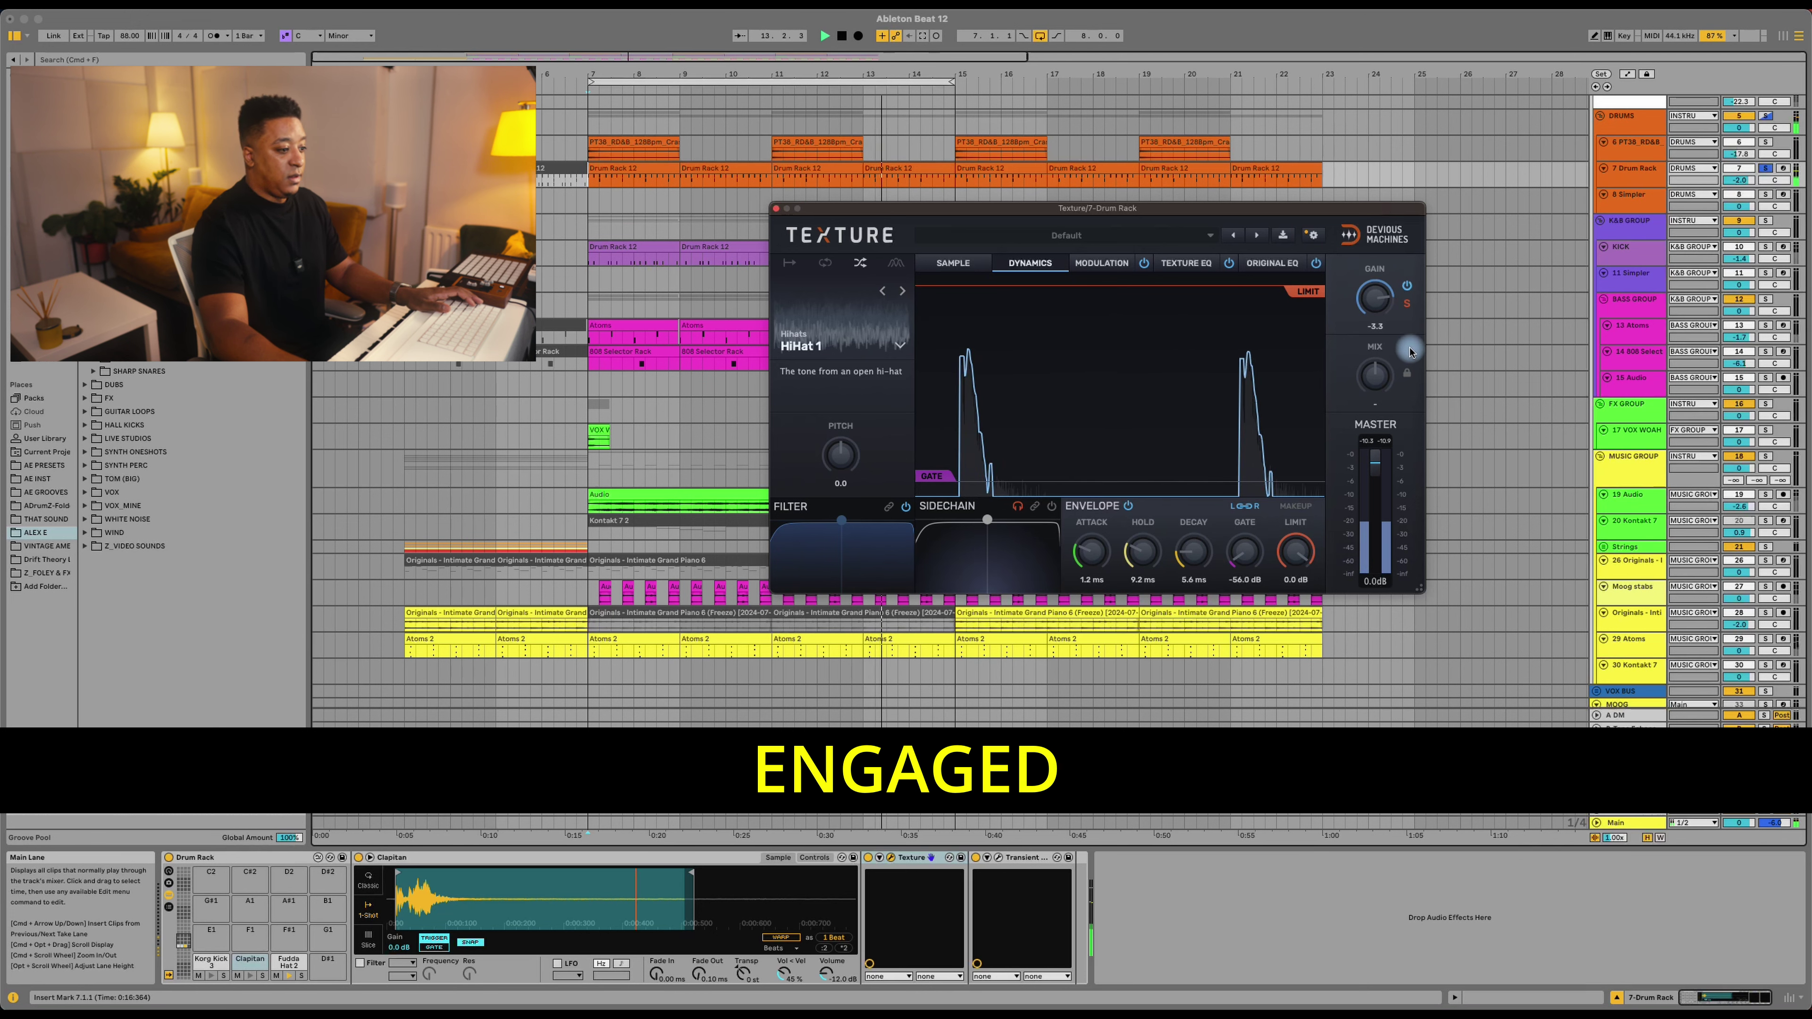
key("space")
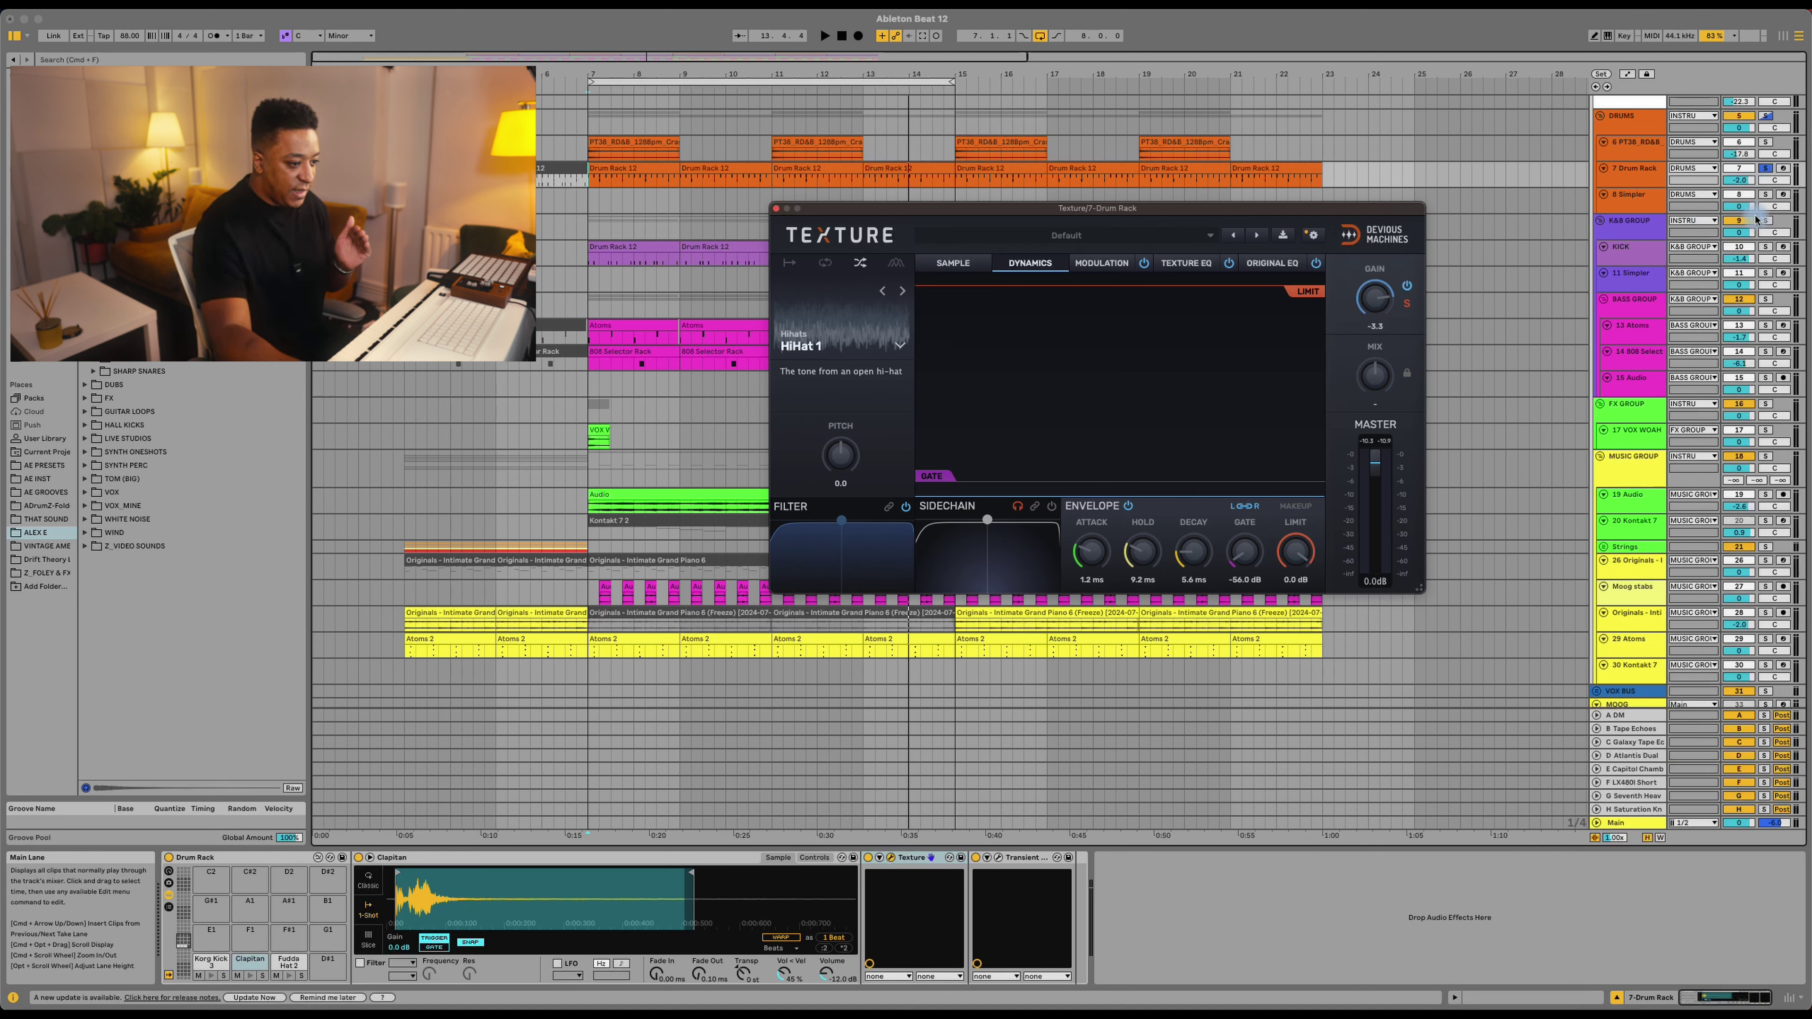
Step: Unsolo the 7 Drum Rack and play the beat with HiHat 1 bypassed, then re-engaged
left_click(1765, 168)
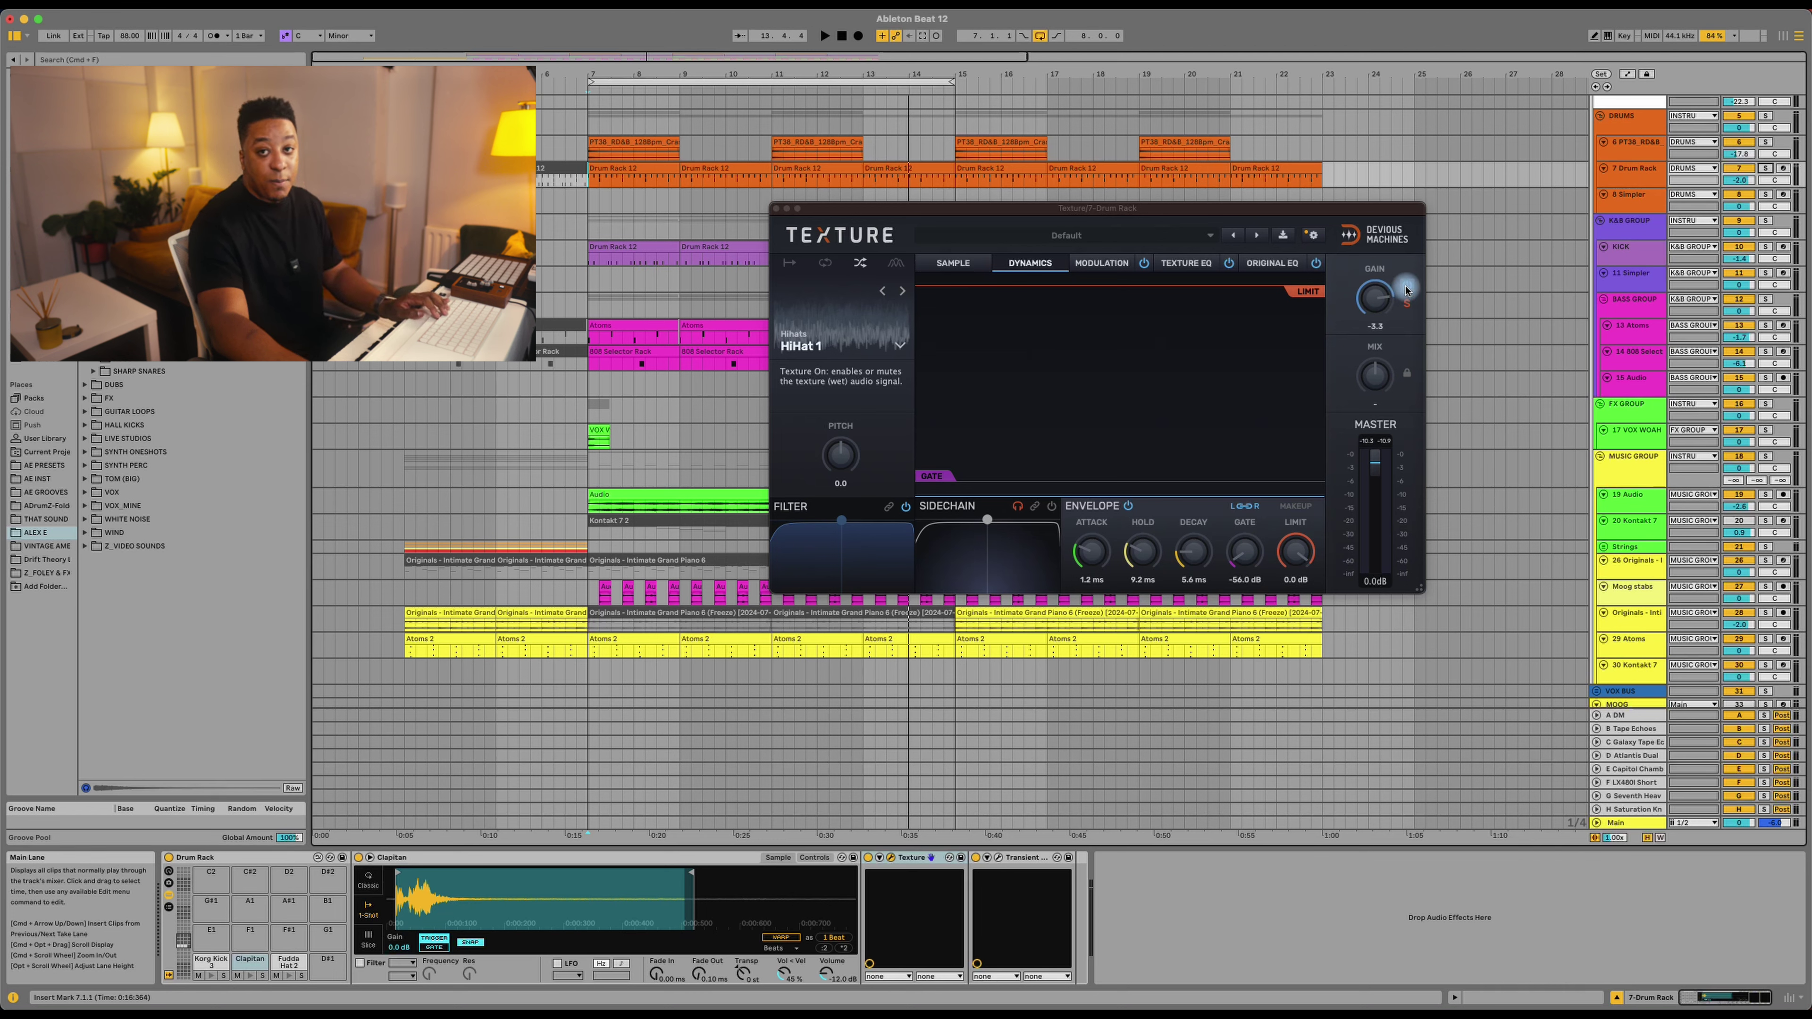
key("space")
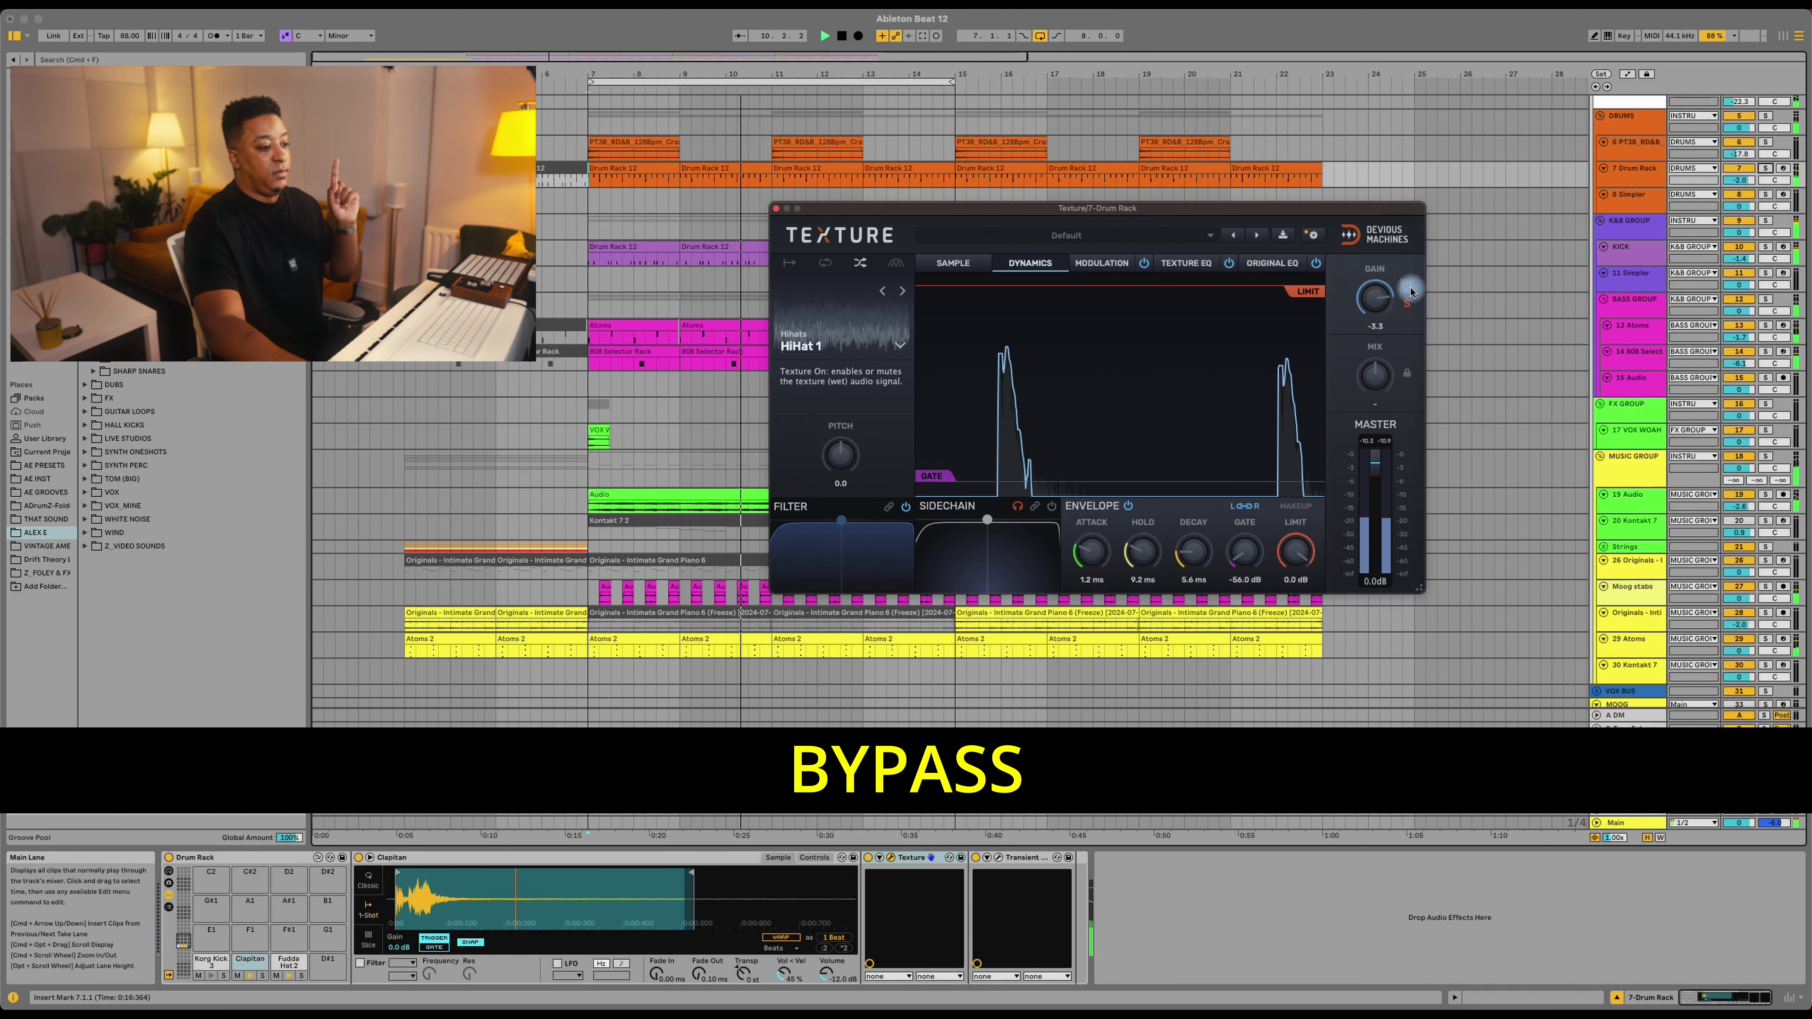
left_click(1409, 290)
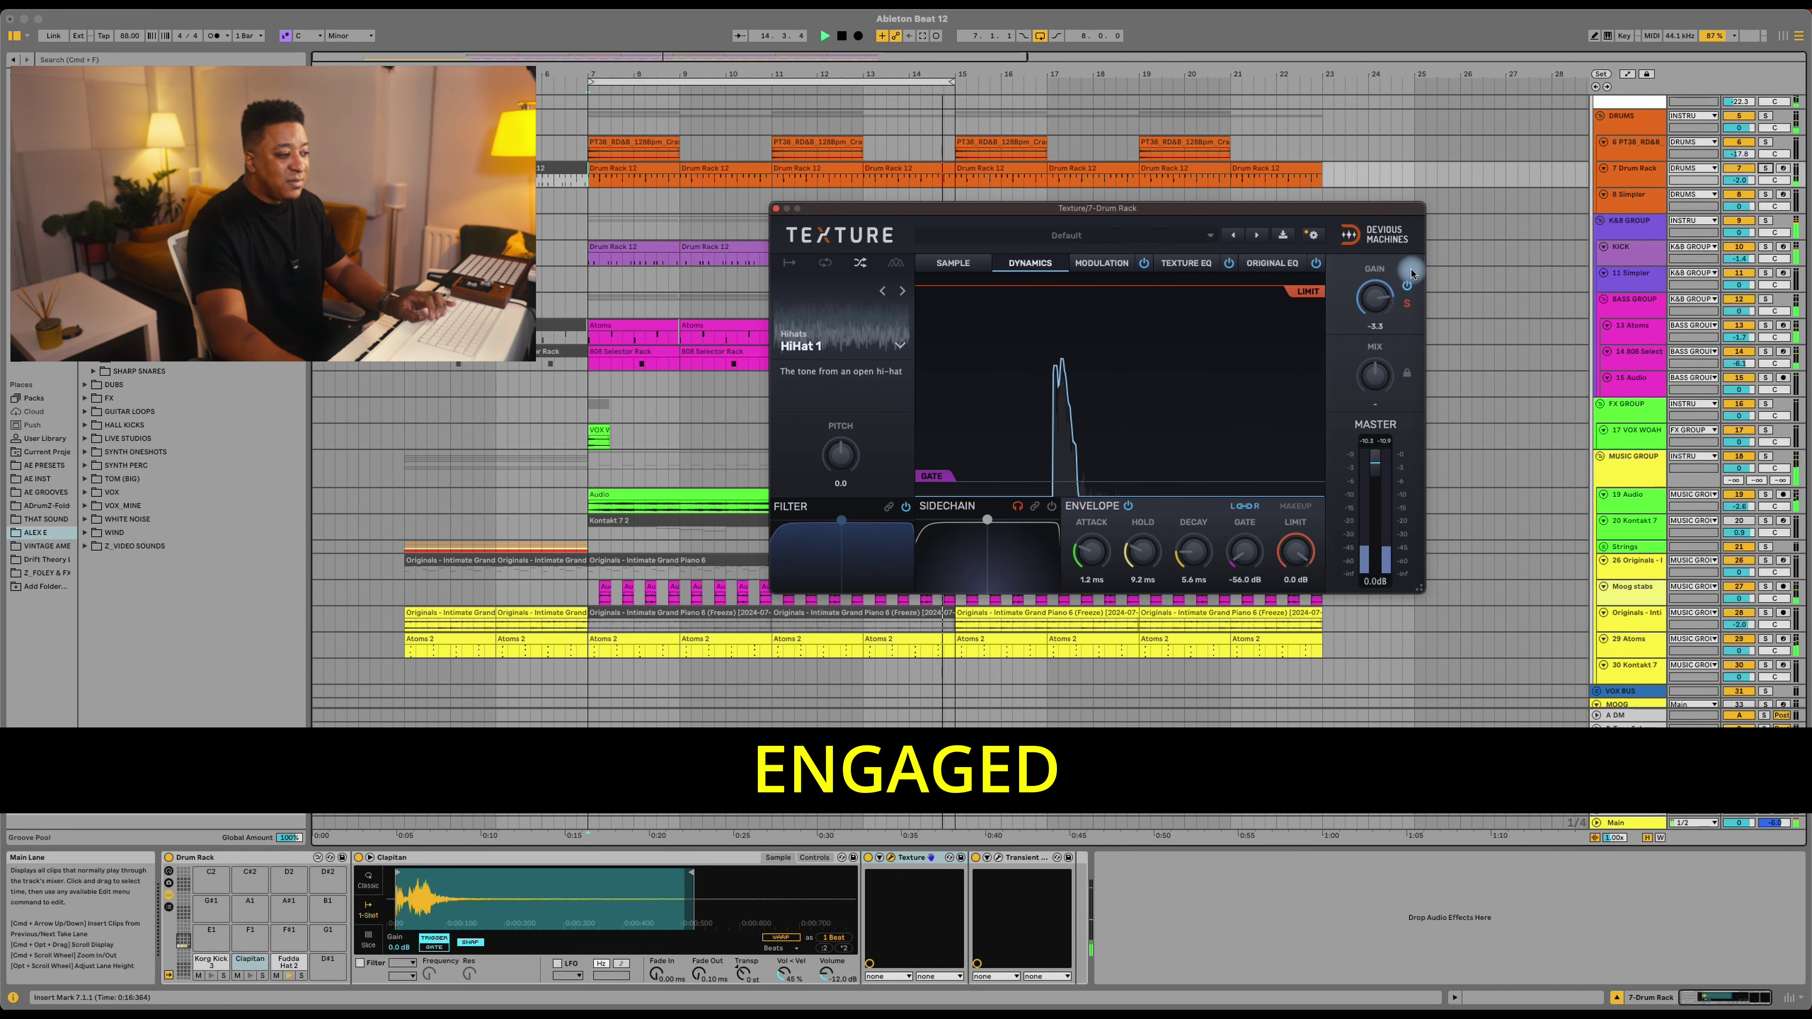
key("space")
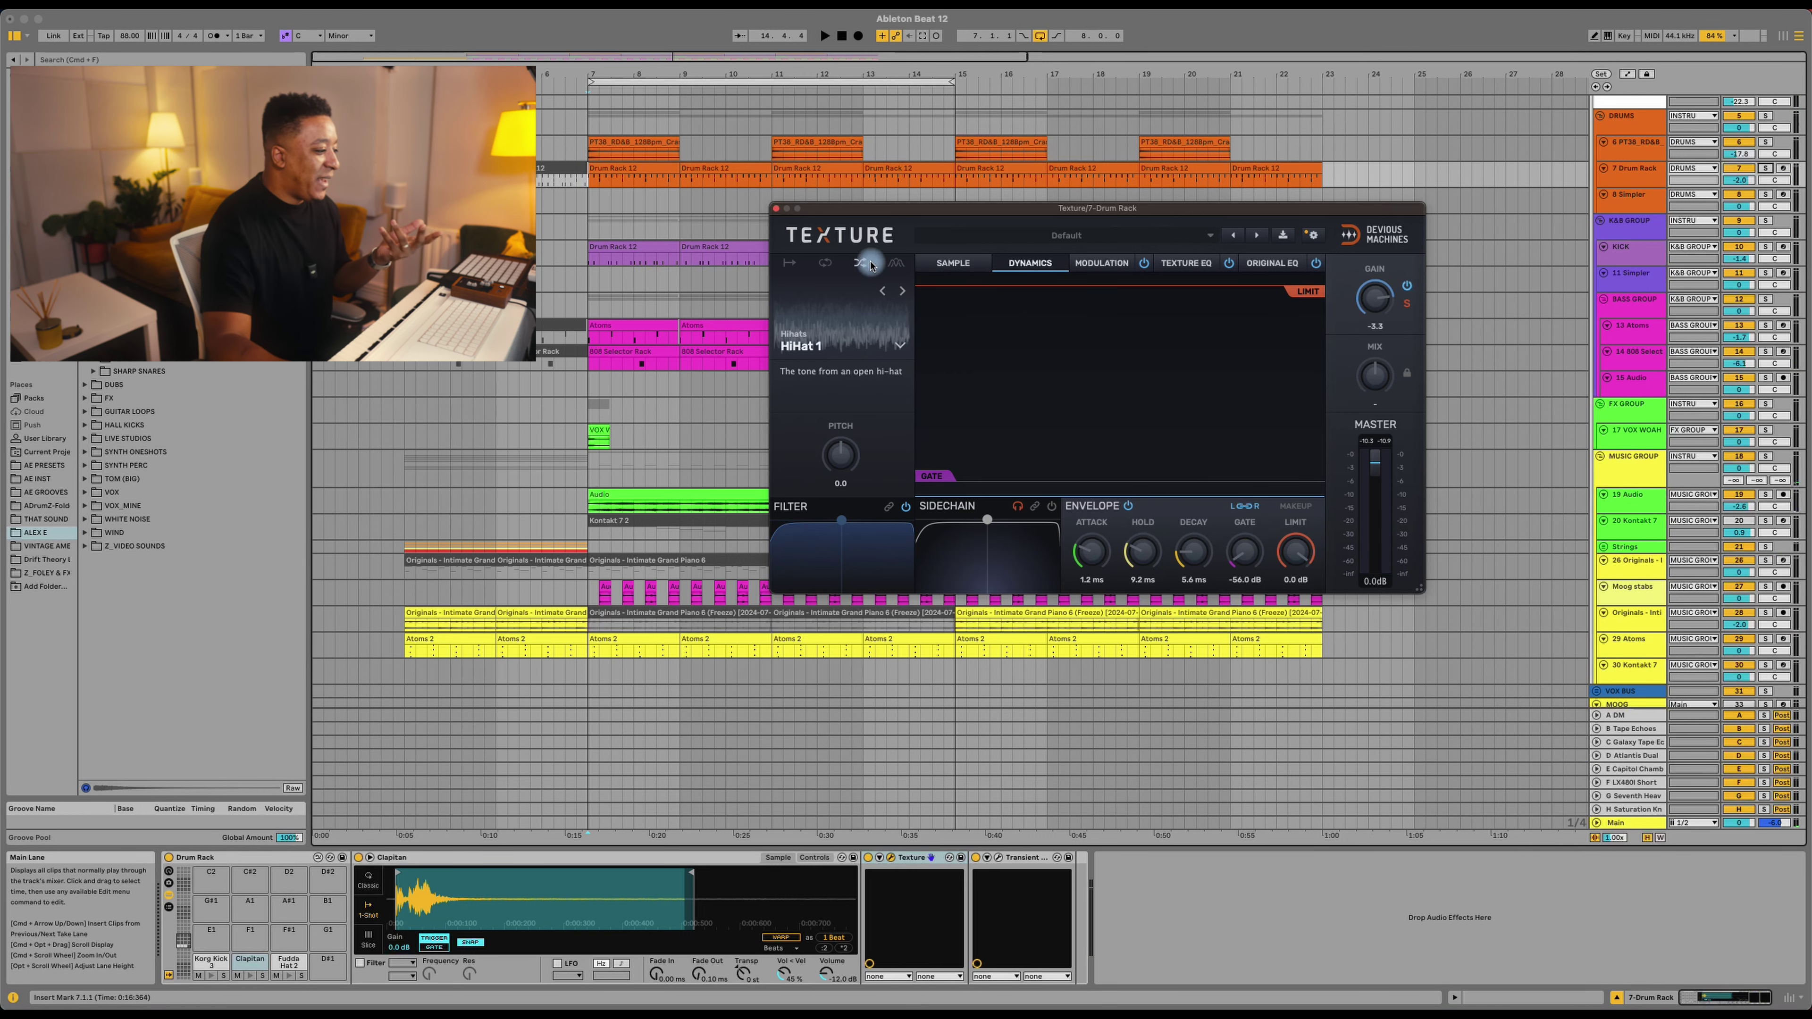
Step: Switch off the original Texture, duplicate it, and load Digital White Noise into the copy
left_click(778, 213)
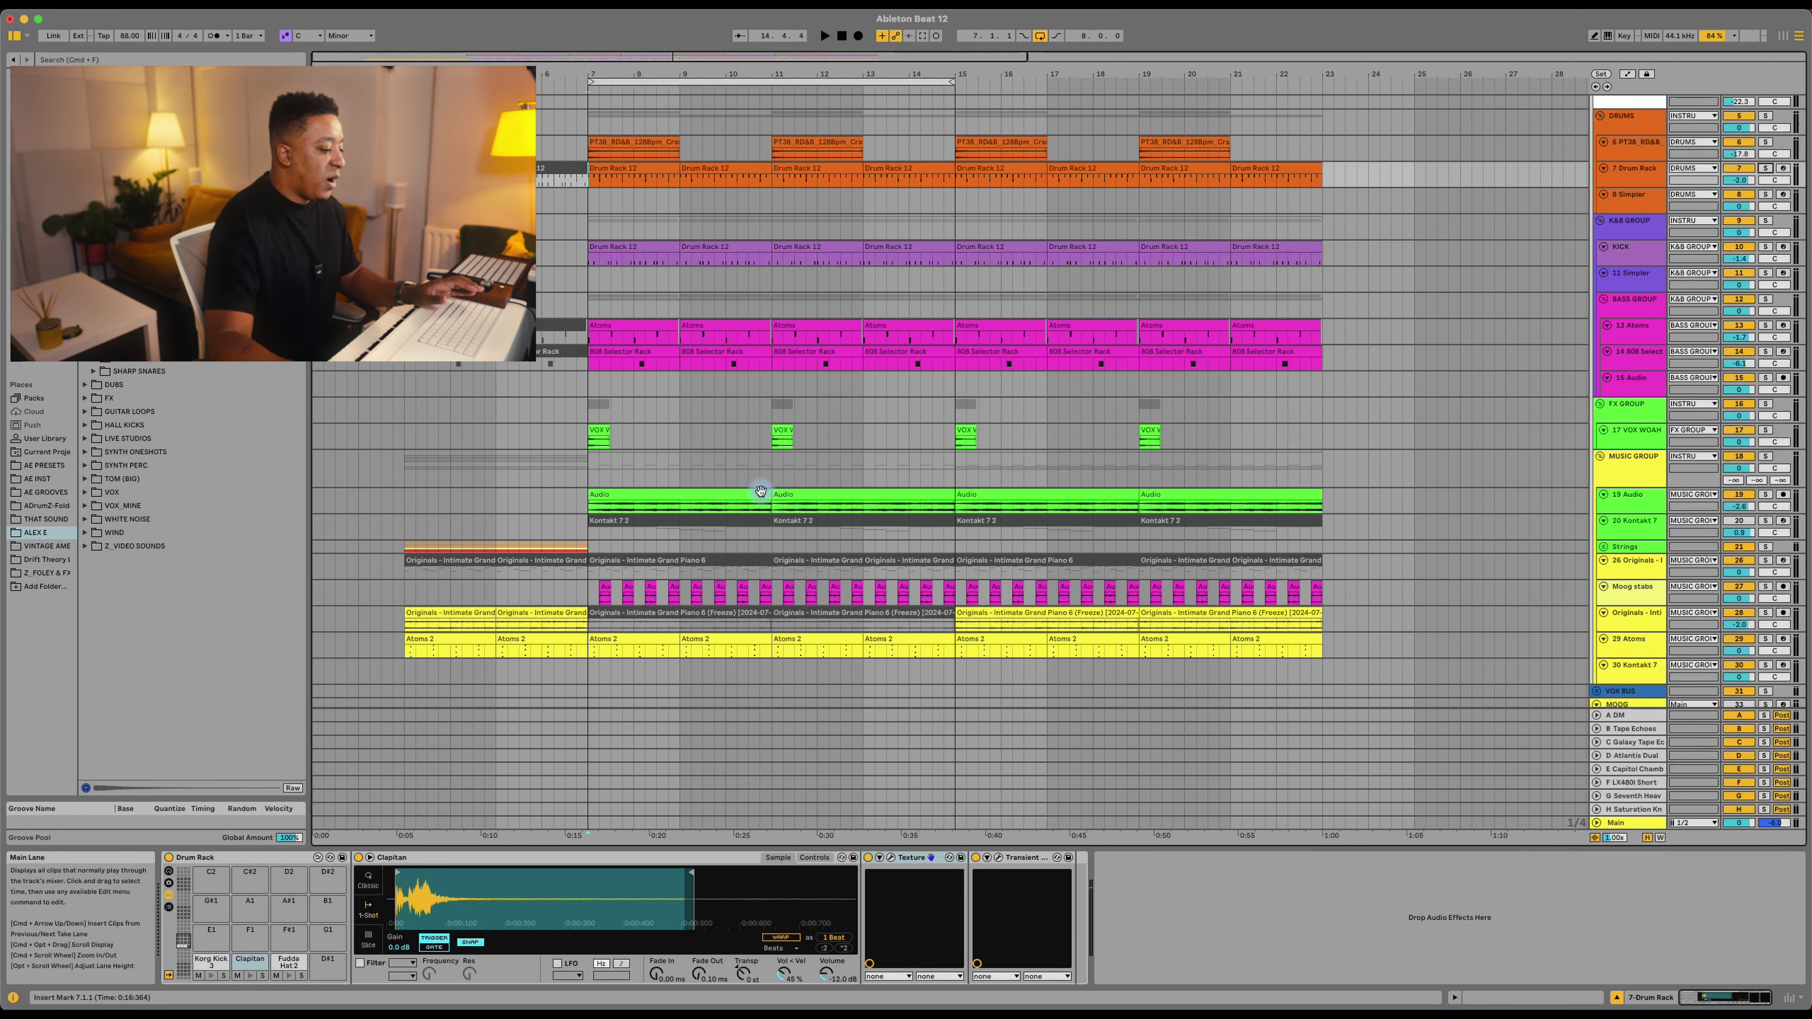
left_click(866, 860)
key("super+d")
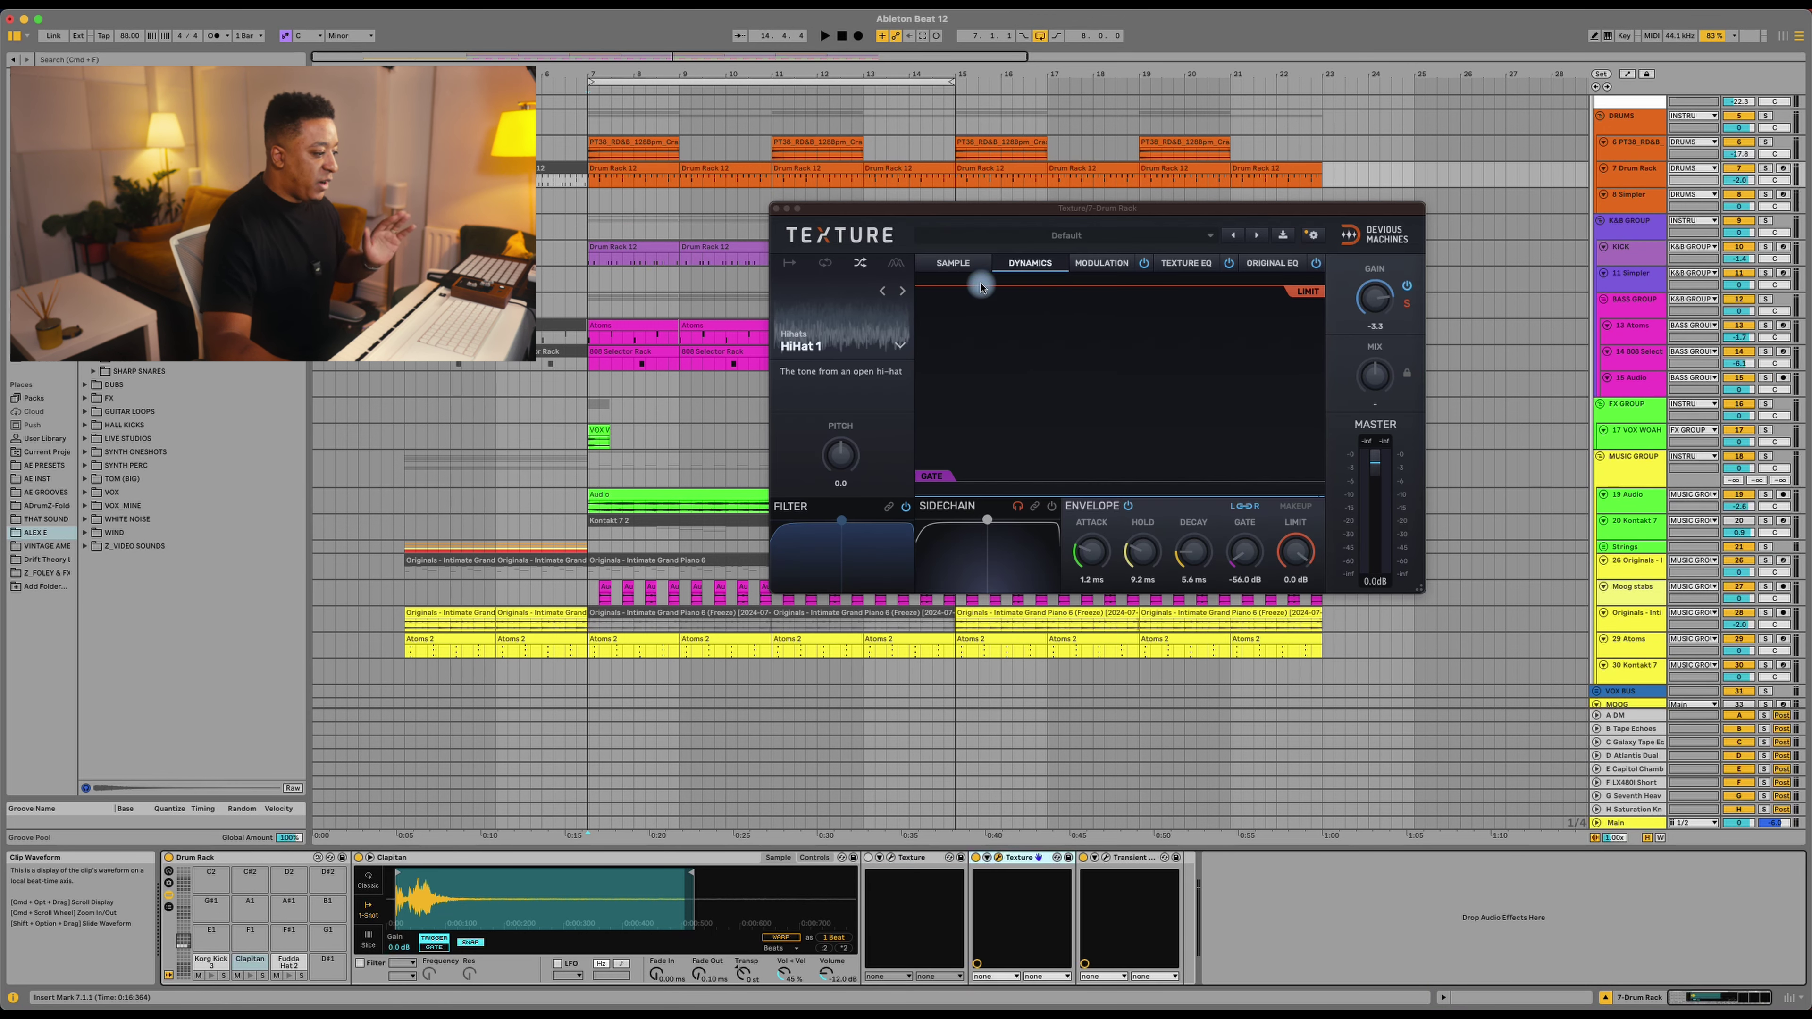
left_click(981, 240)
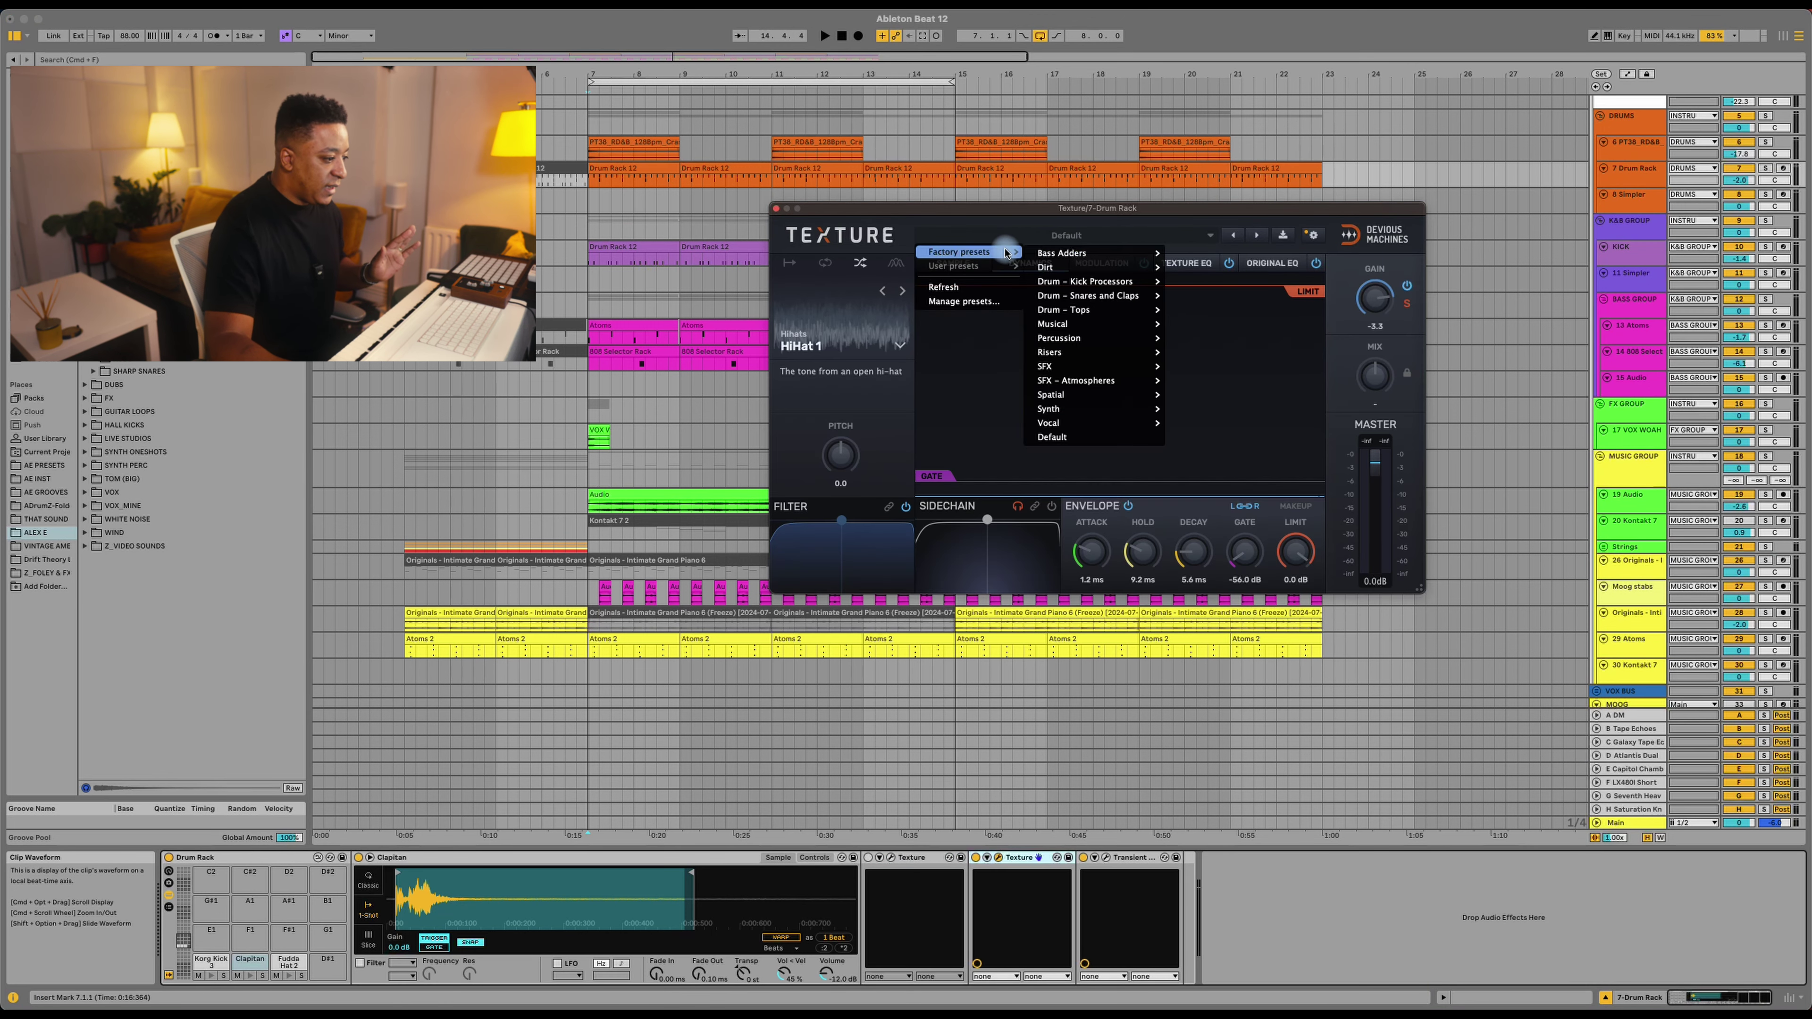
left_click(1091, 438)
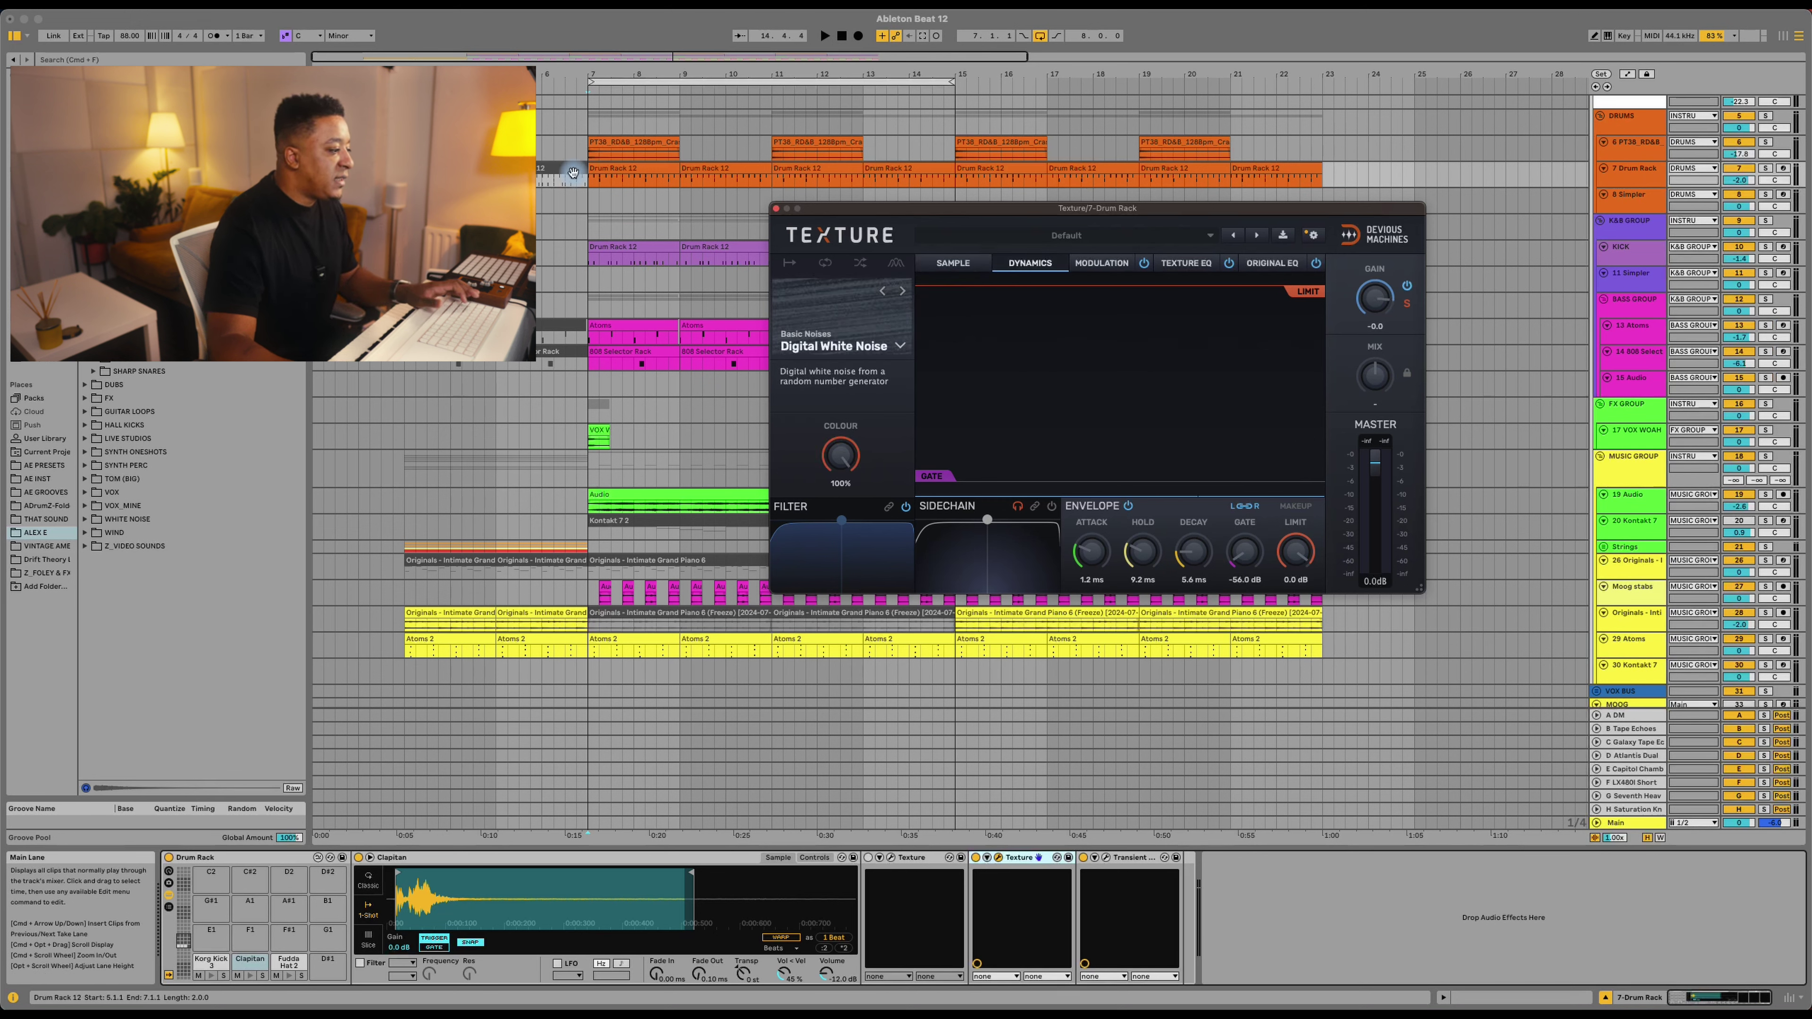
left_click(590, 181)
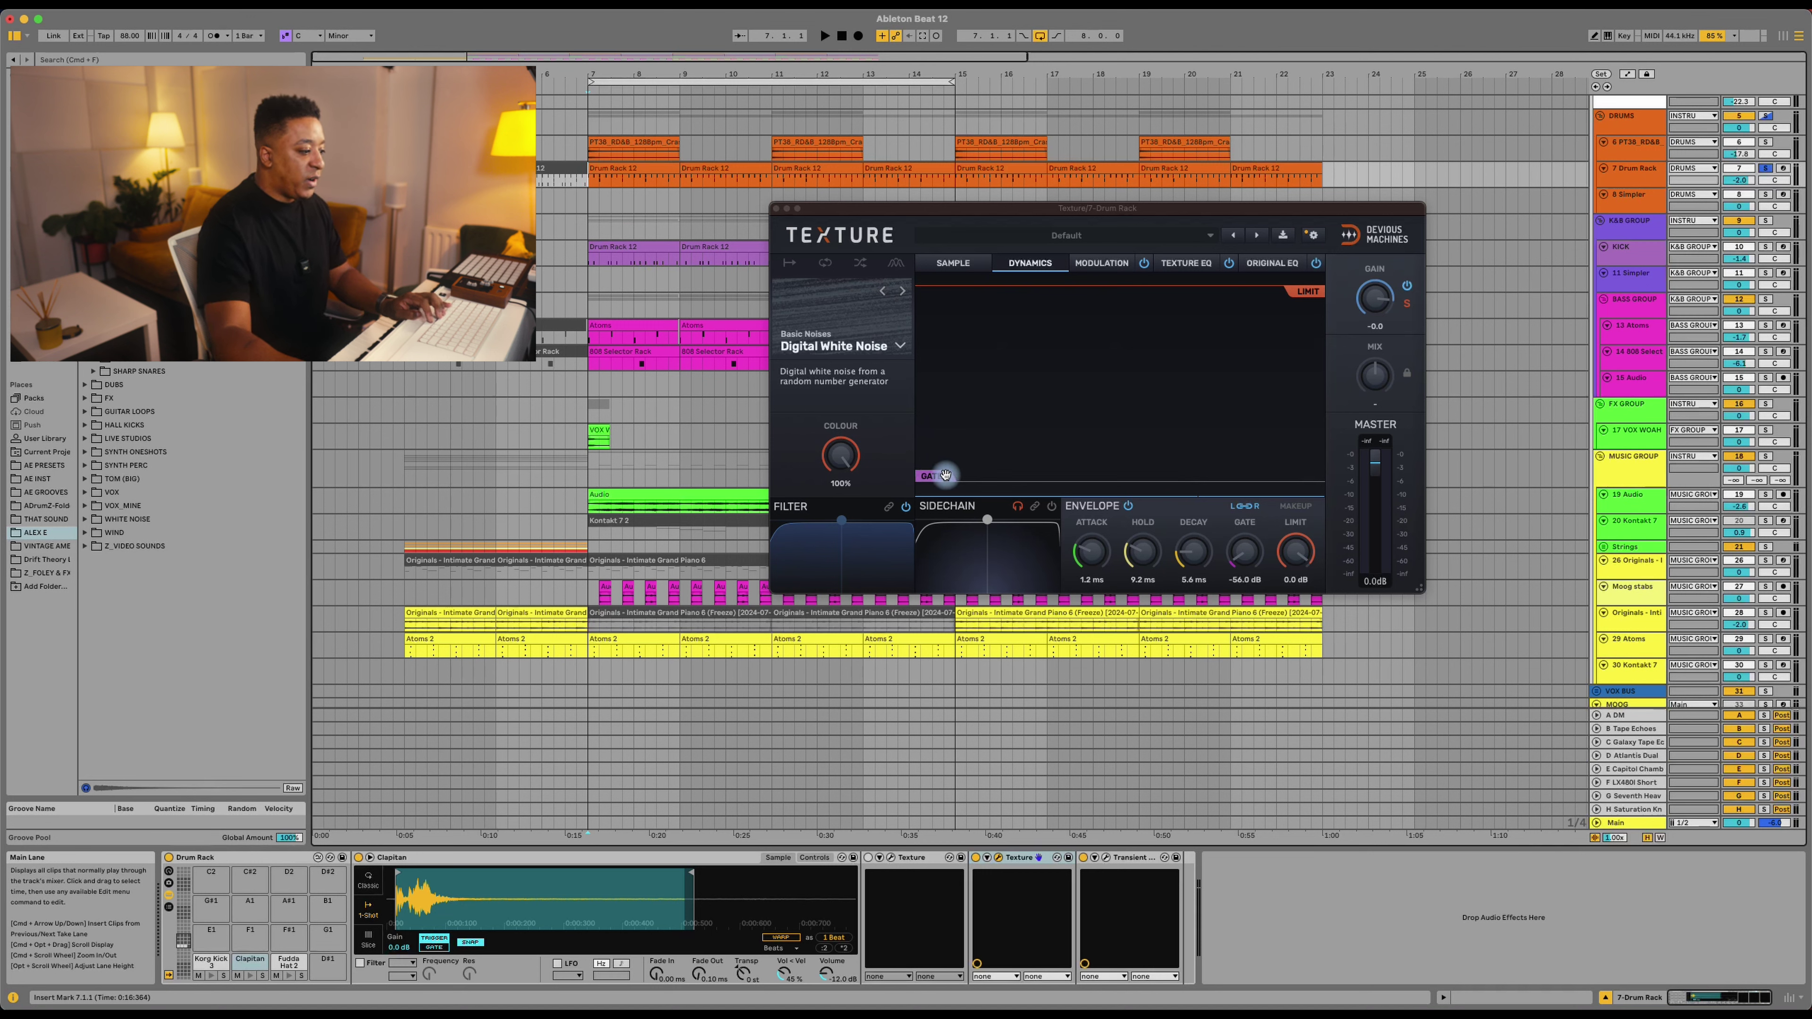
Step: Tune the white-noise gate threshold while playing, settling around -29.6 dB
key("space")
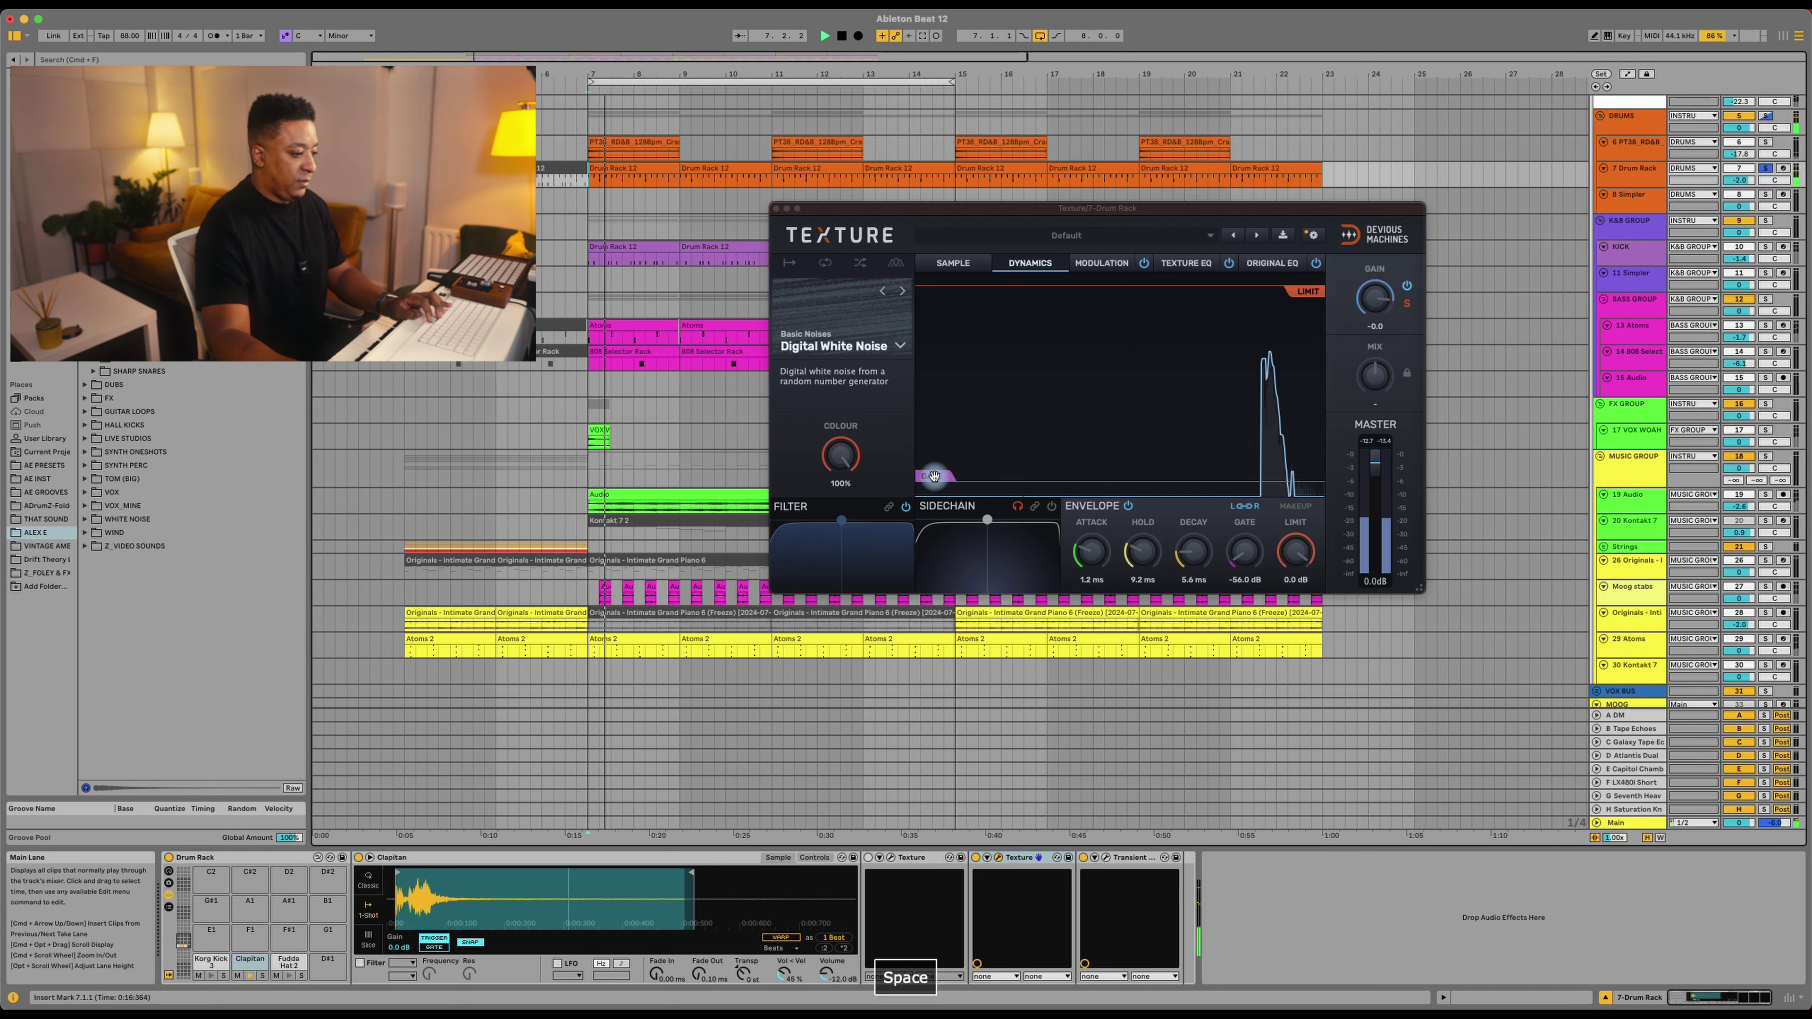
left_click_drag(939, 461, 930, 318)
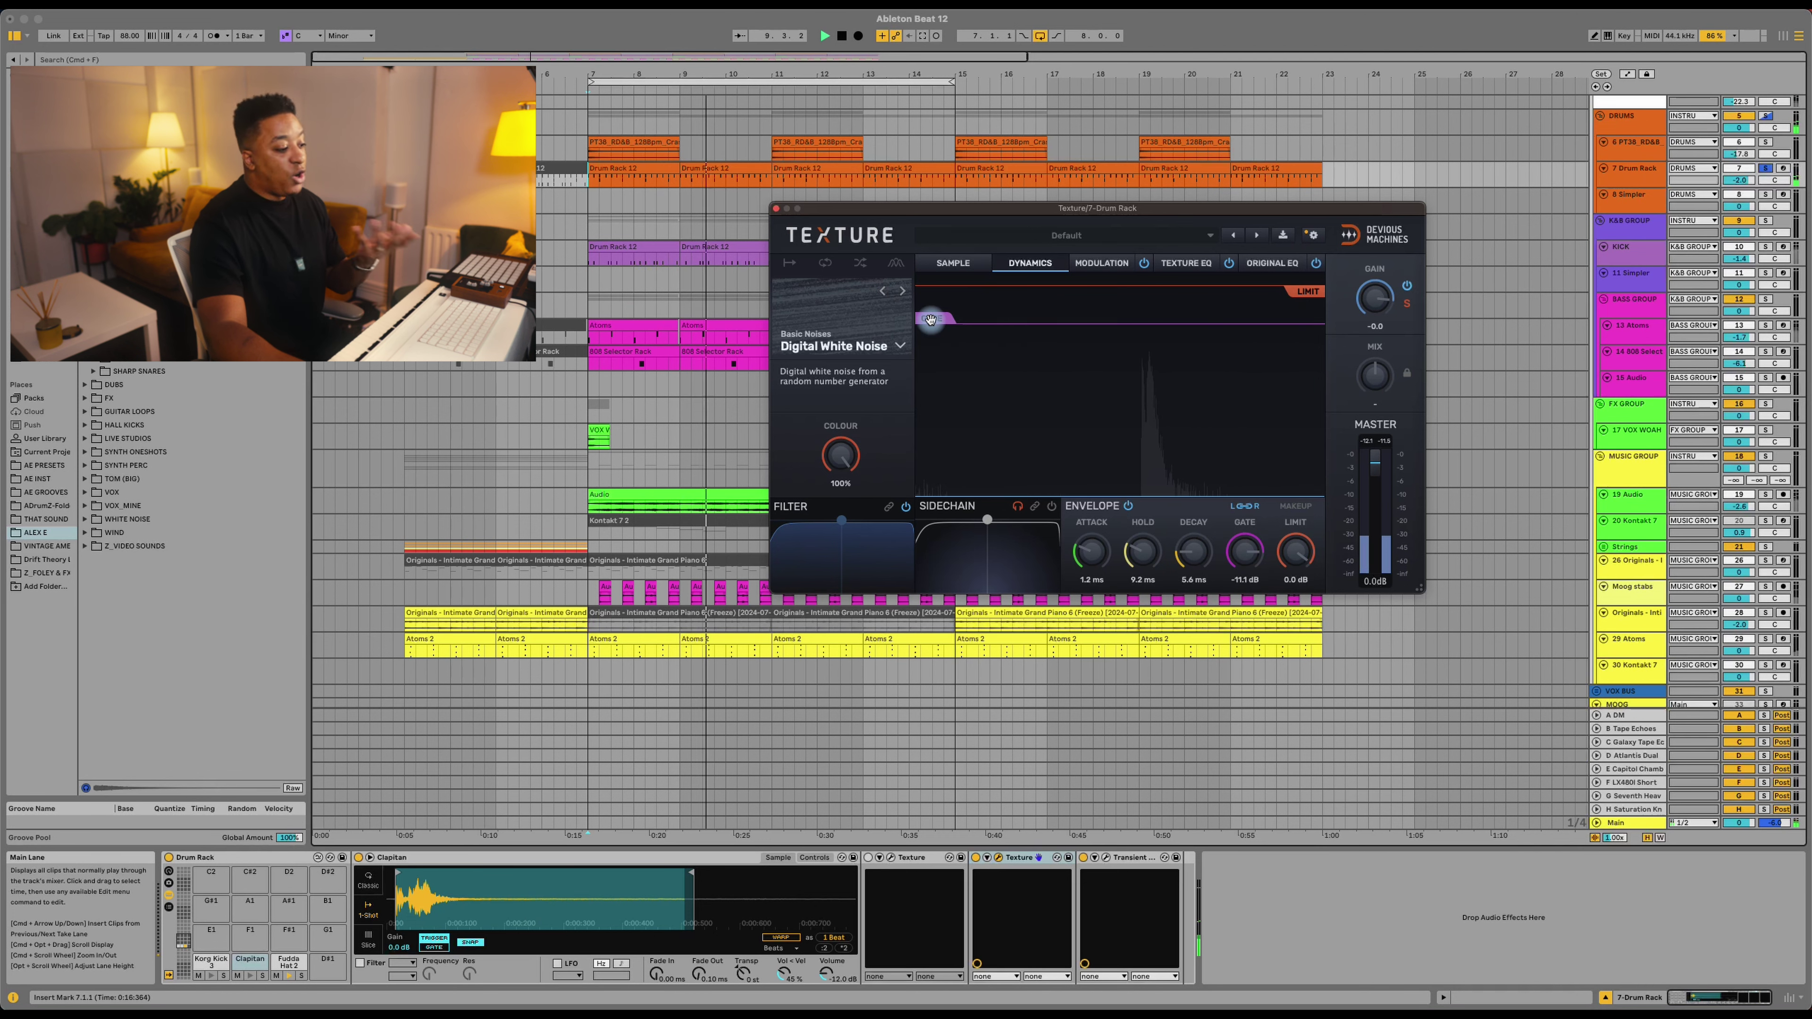
key("space")
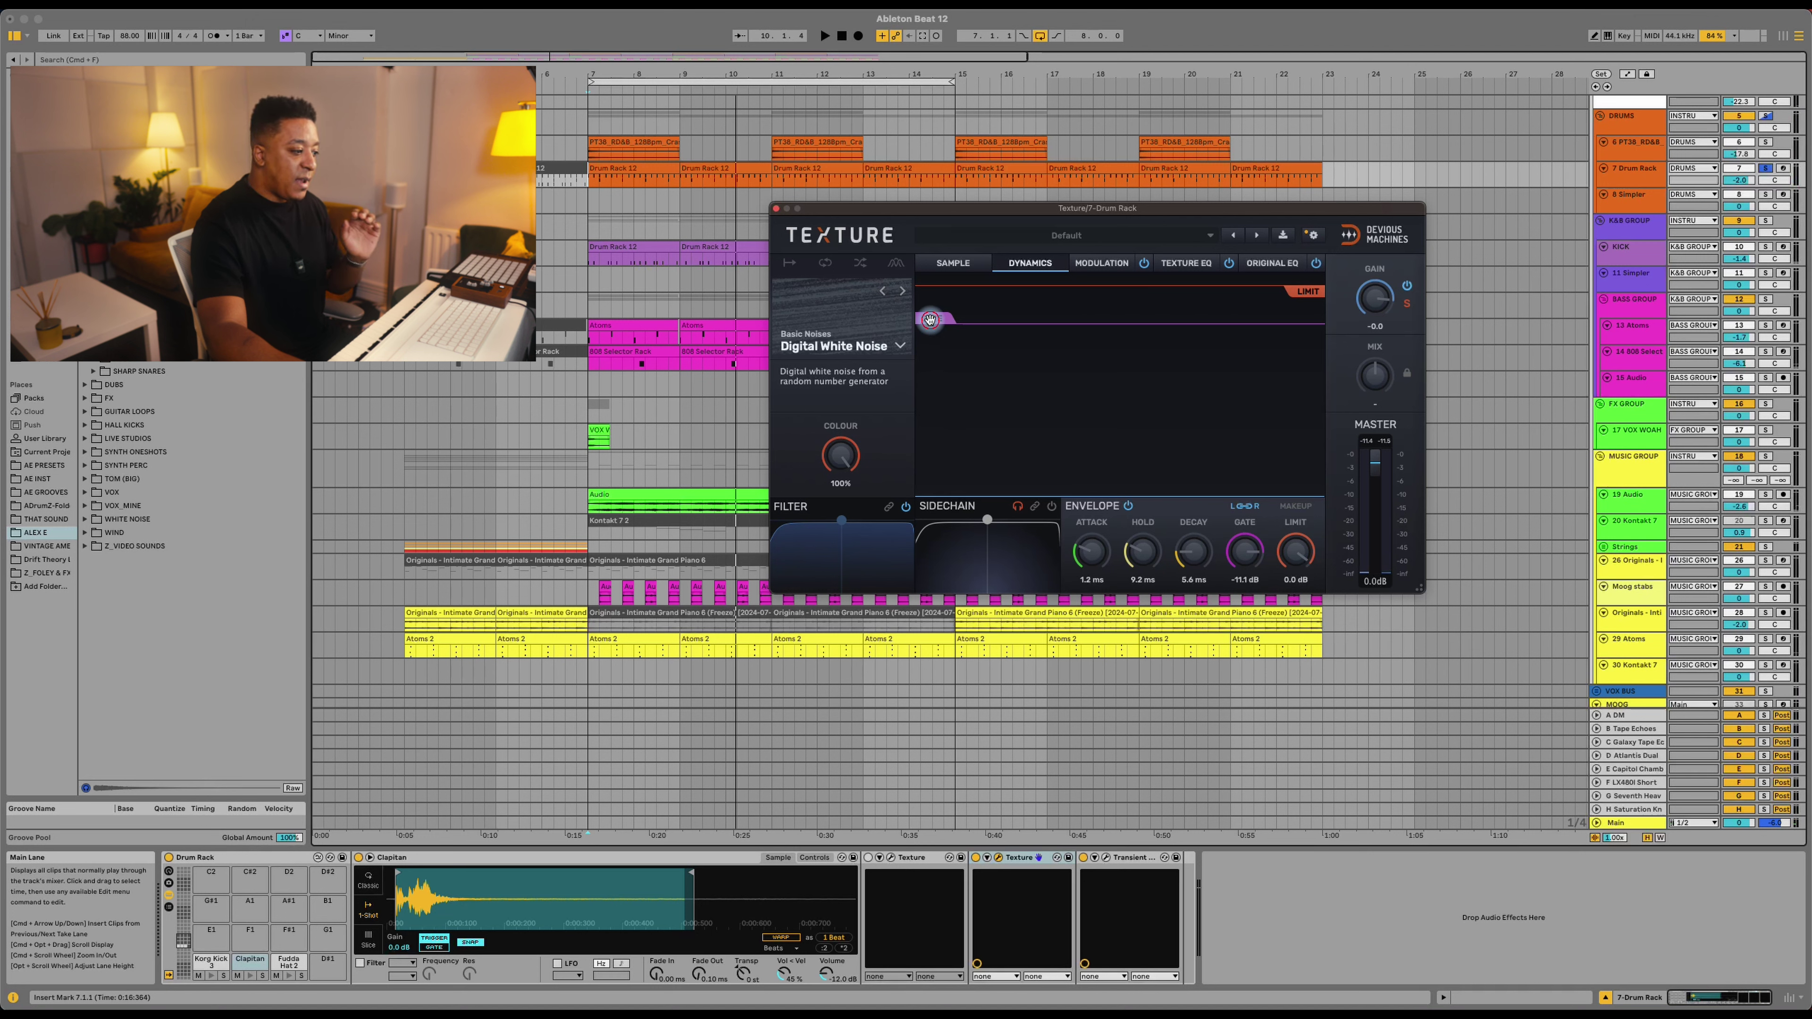
left_click_drag(930, 319, 931, 365)
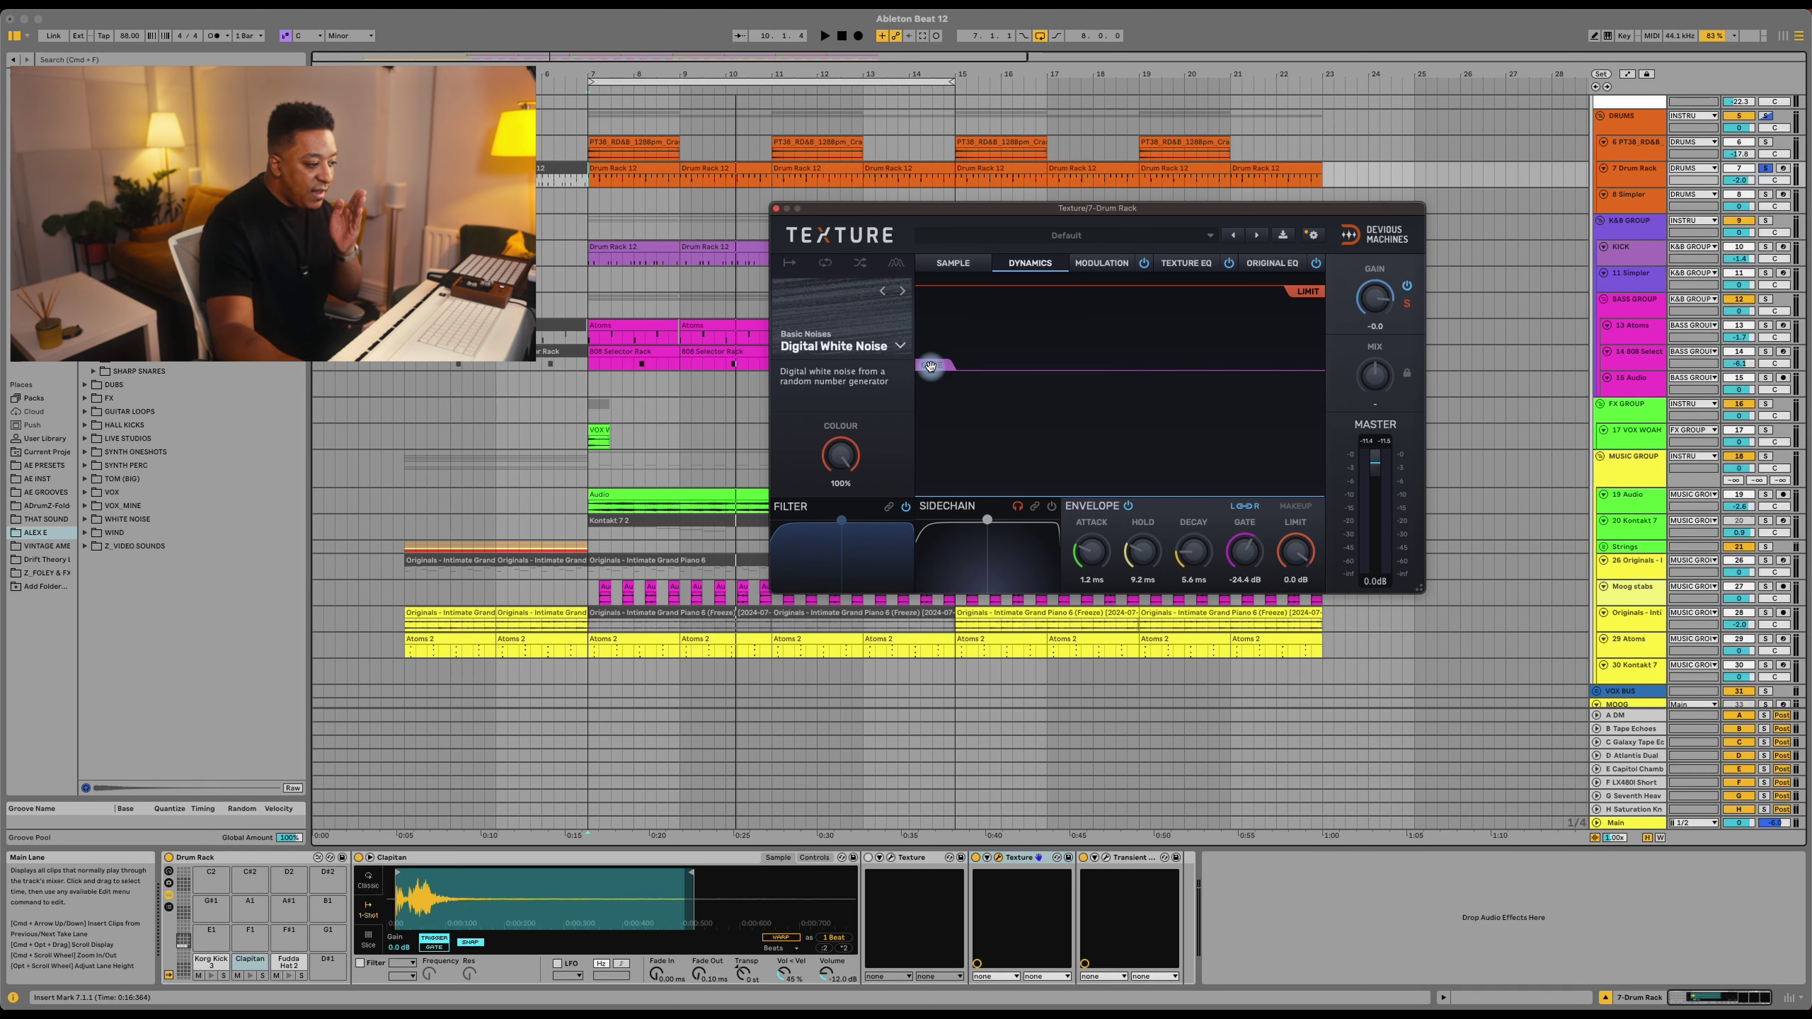
left_click_drag(931, 366, 931, 378)
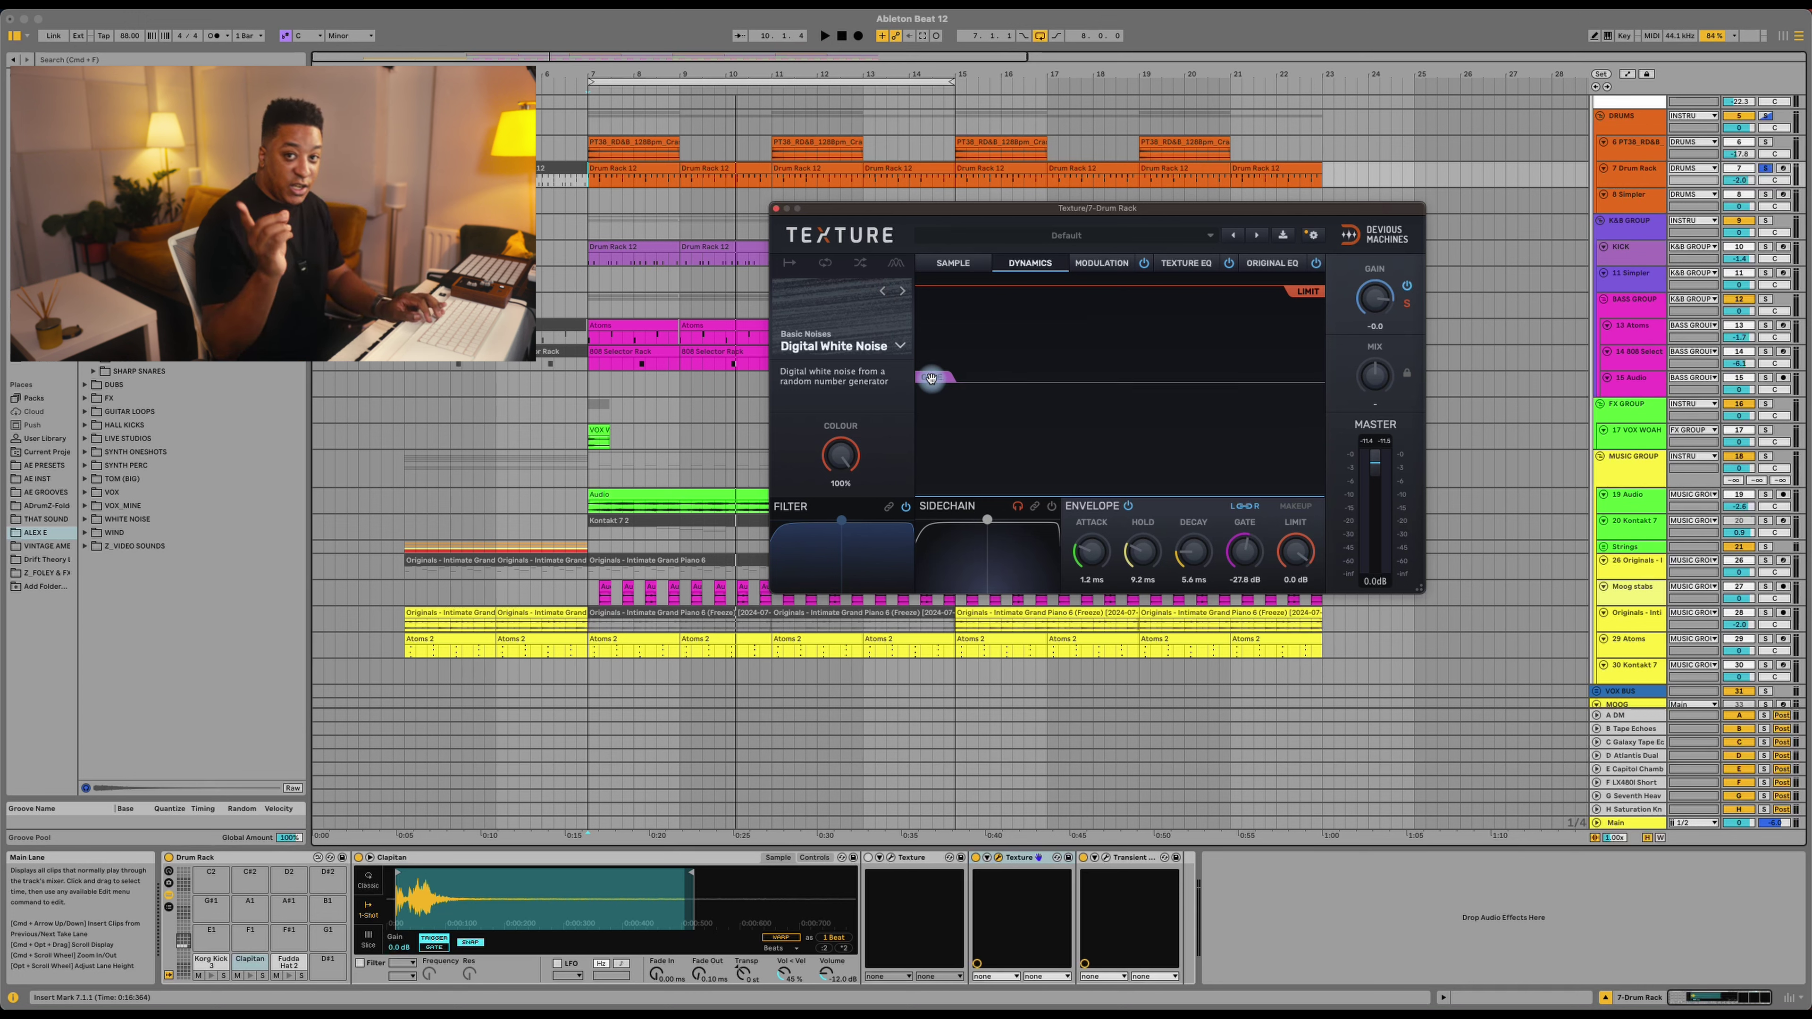
key("space")
left_click_drag(931, 378, 936, 378)
key("space")
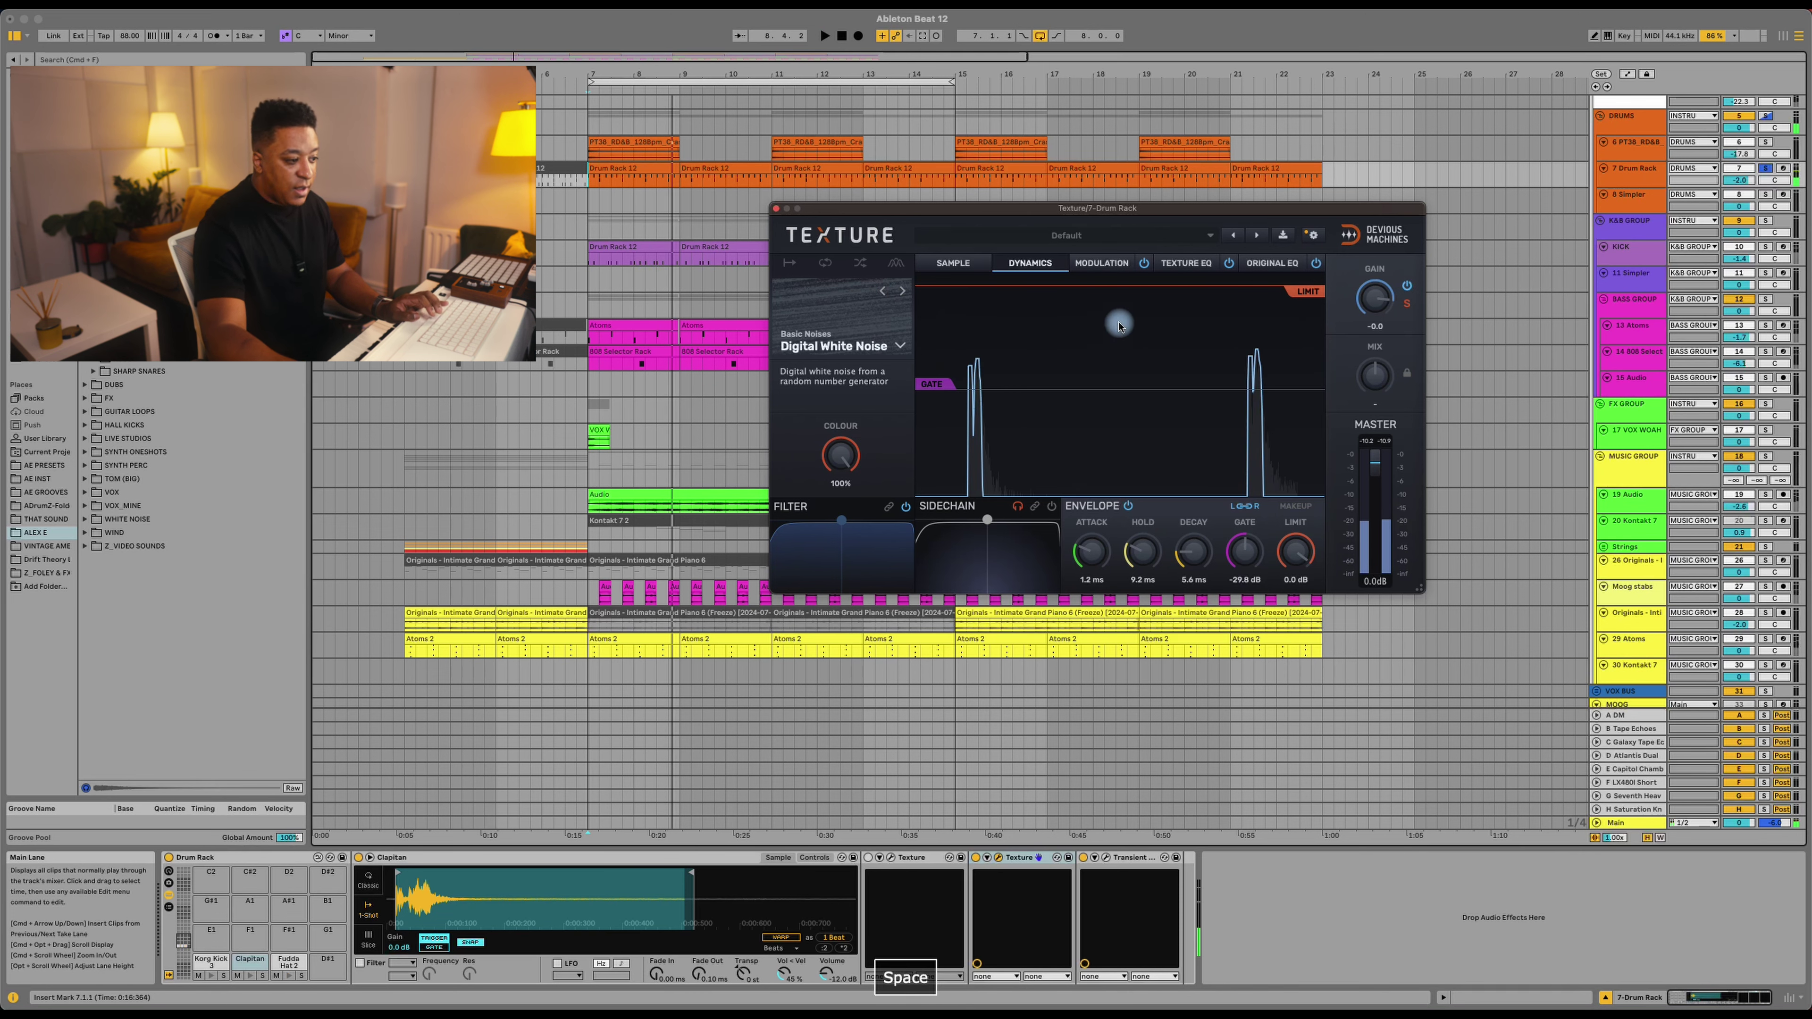
Step: Boost the original clap signal around 225 Hz by +13.3 dB
left_click(1182, 264)
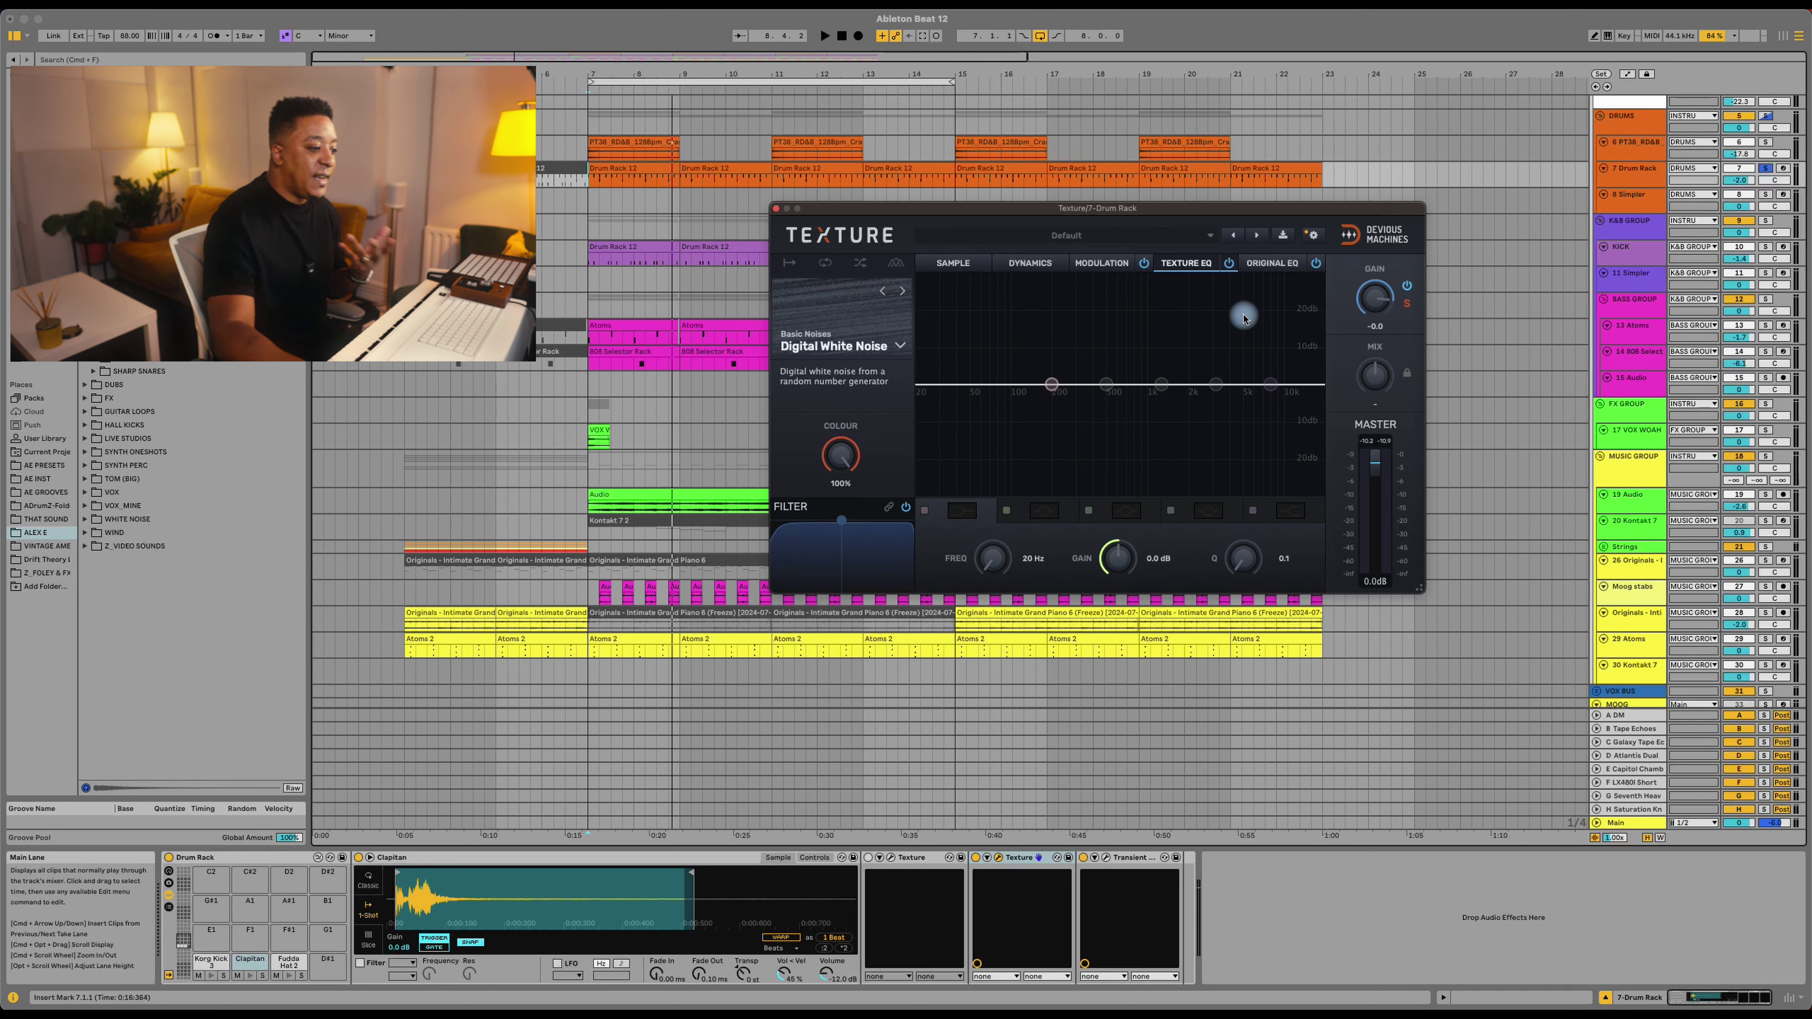
left_click(1272, 265)
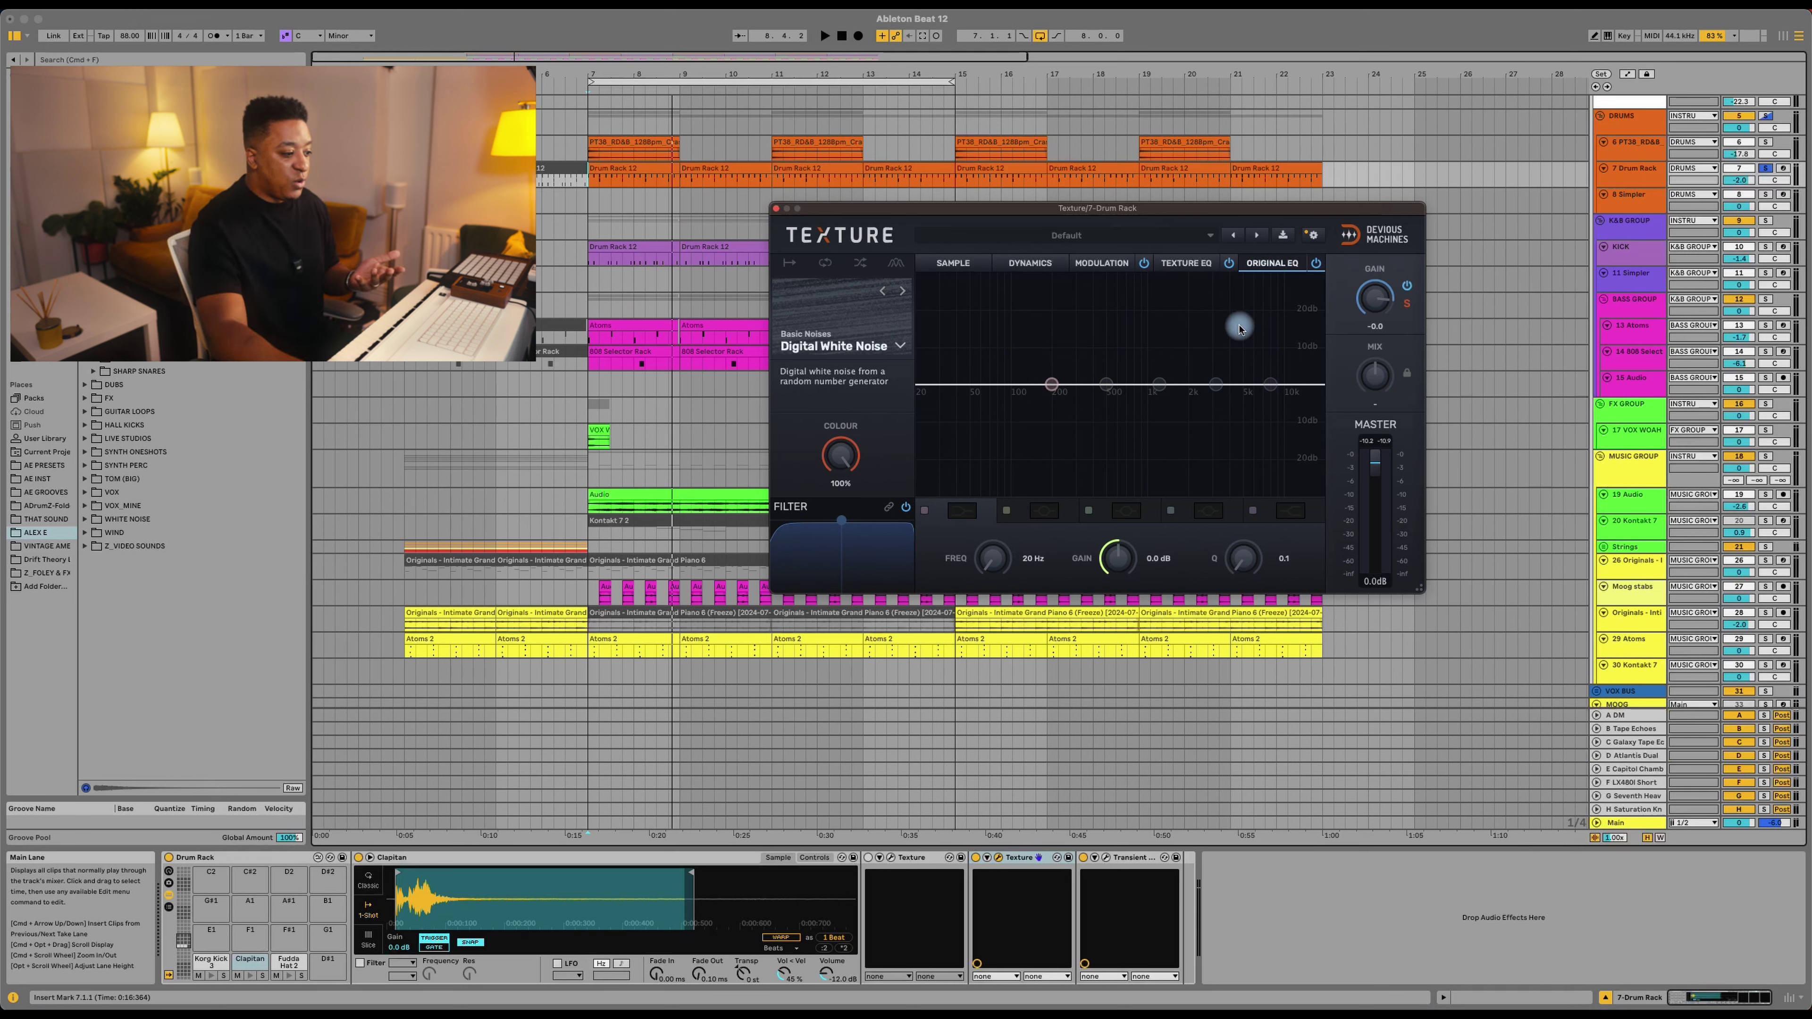
left_click_drag(1218, 386, 1060, 336)
key("space")
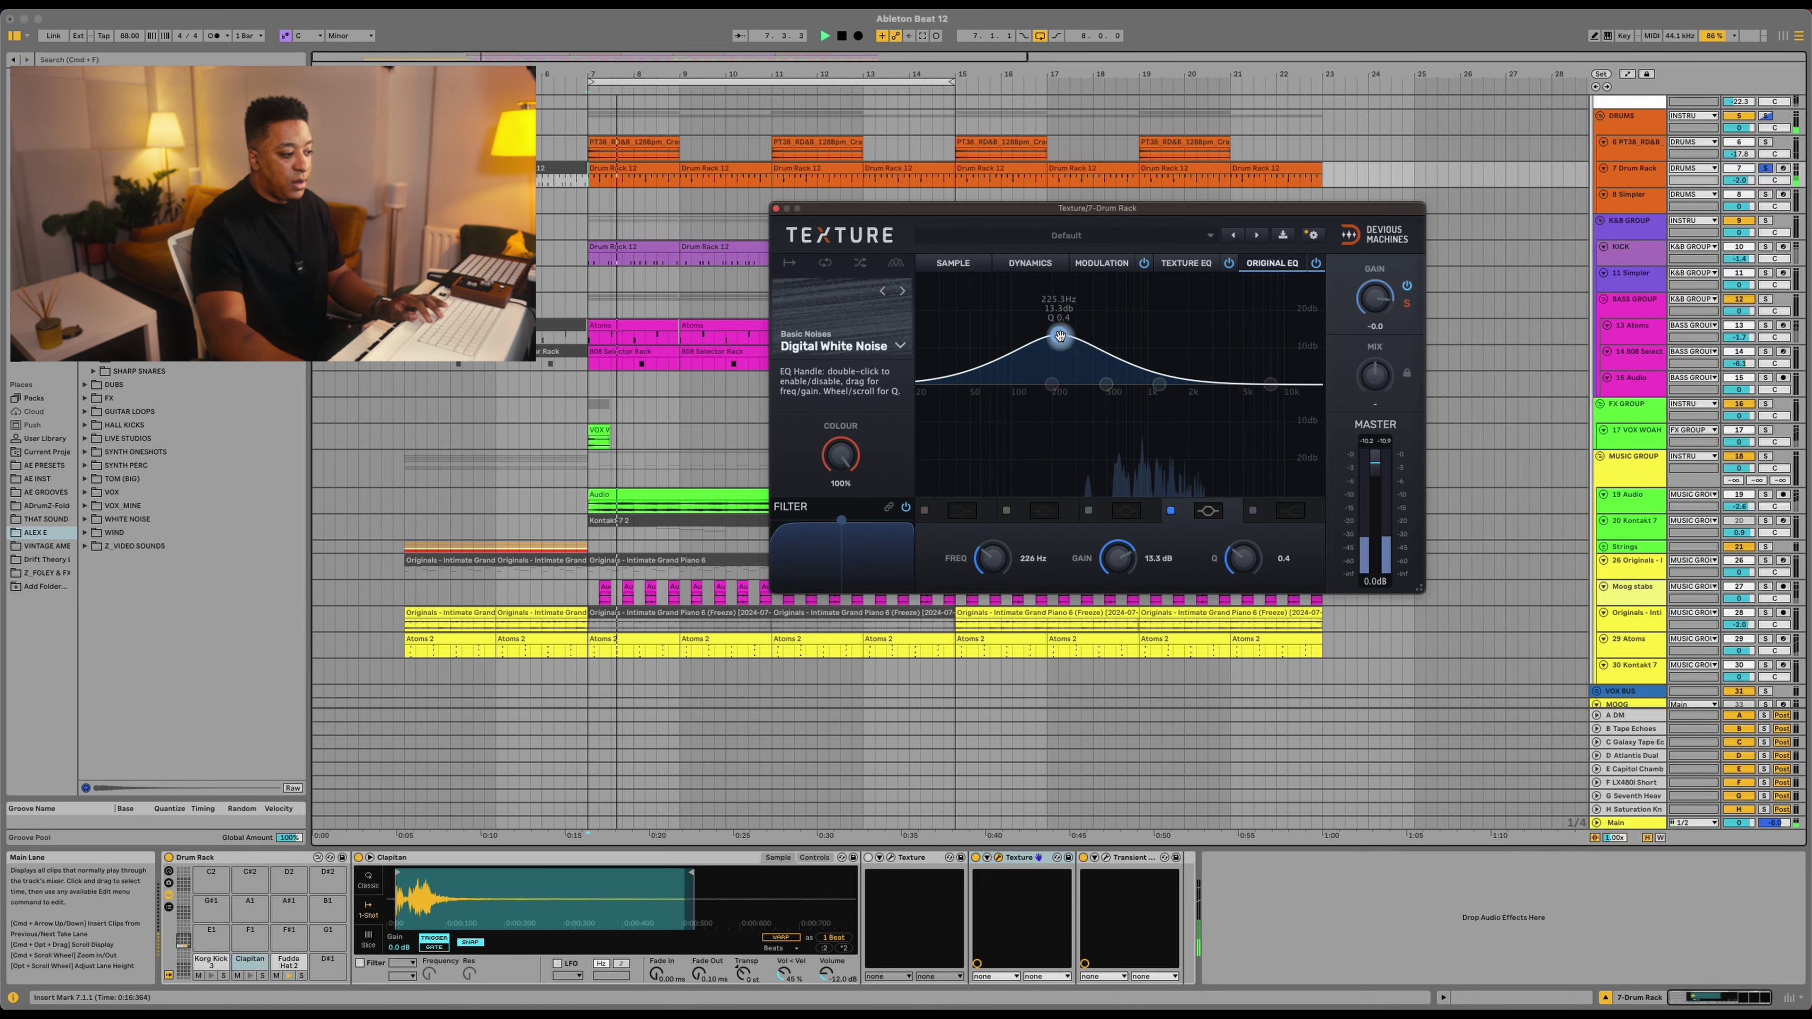
Step: Cut the white-noise texture at 7.79 kHz by -6.9 dB
left_click(1186, 262)
left_click_drag(1219, 385, 1248, 407)
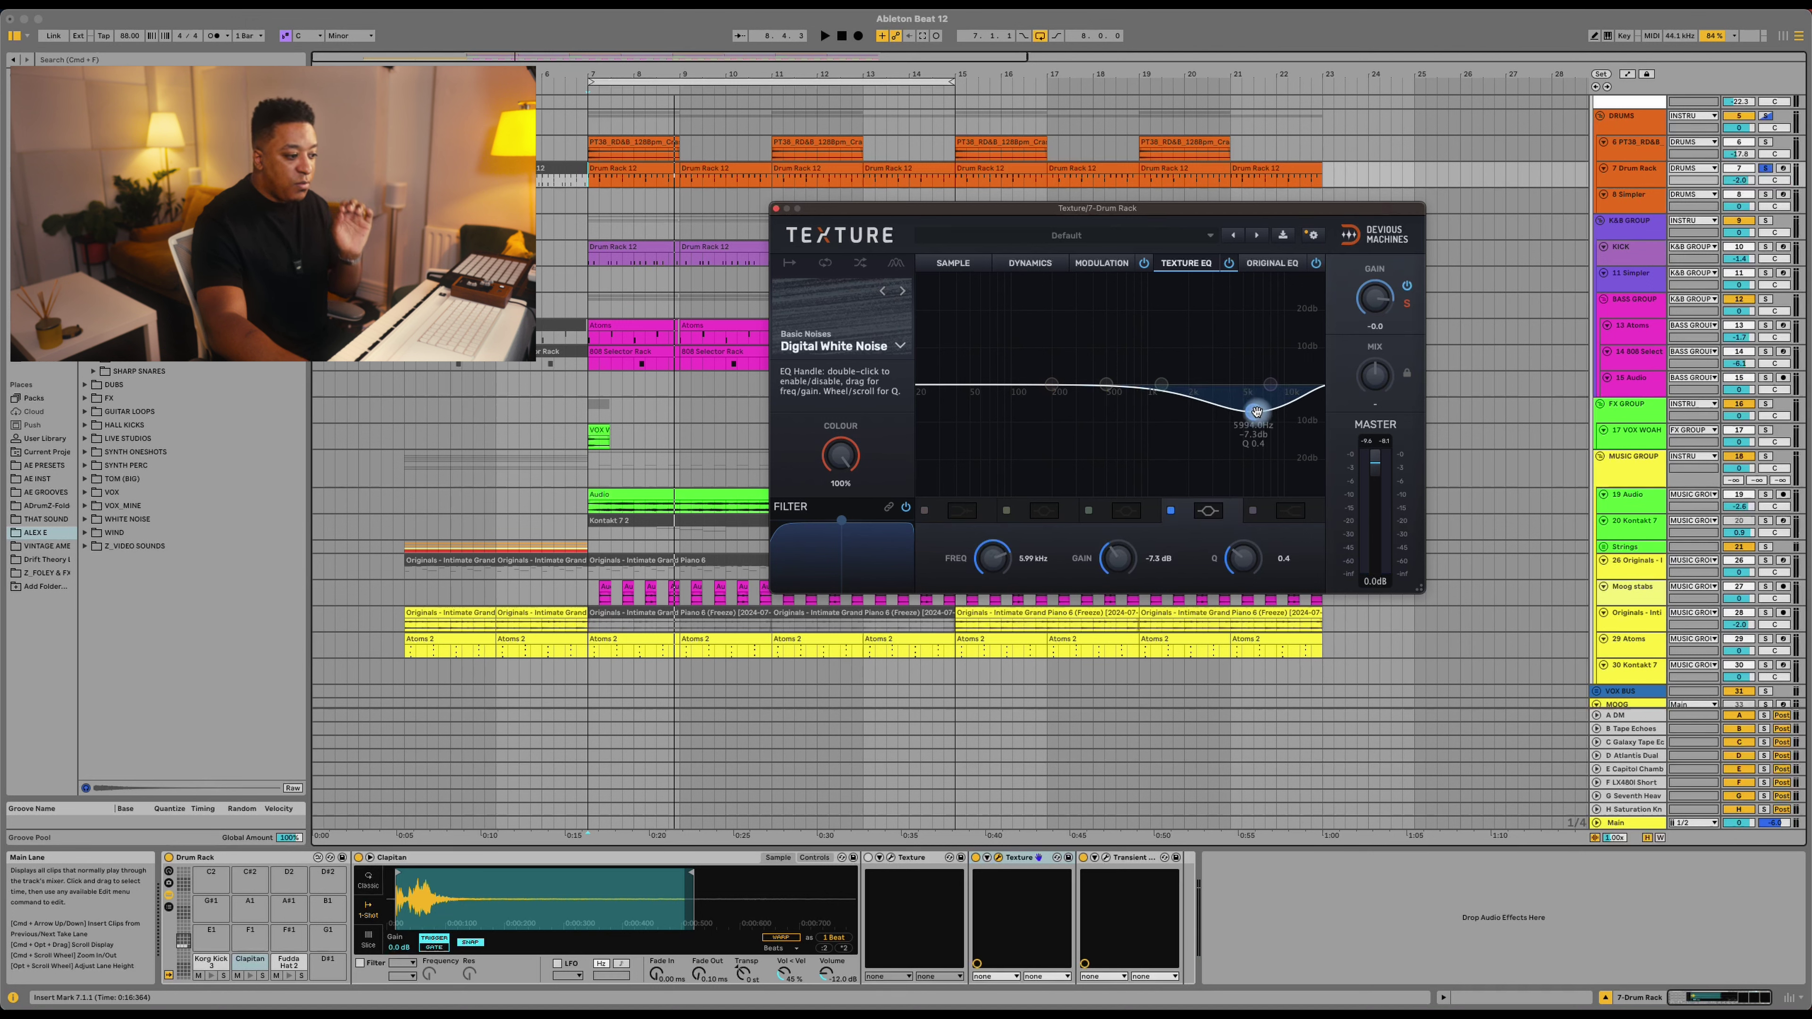
left_click_drag(1256, 411, 1269, 411)
key("space")
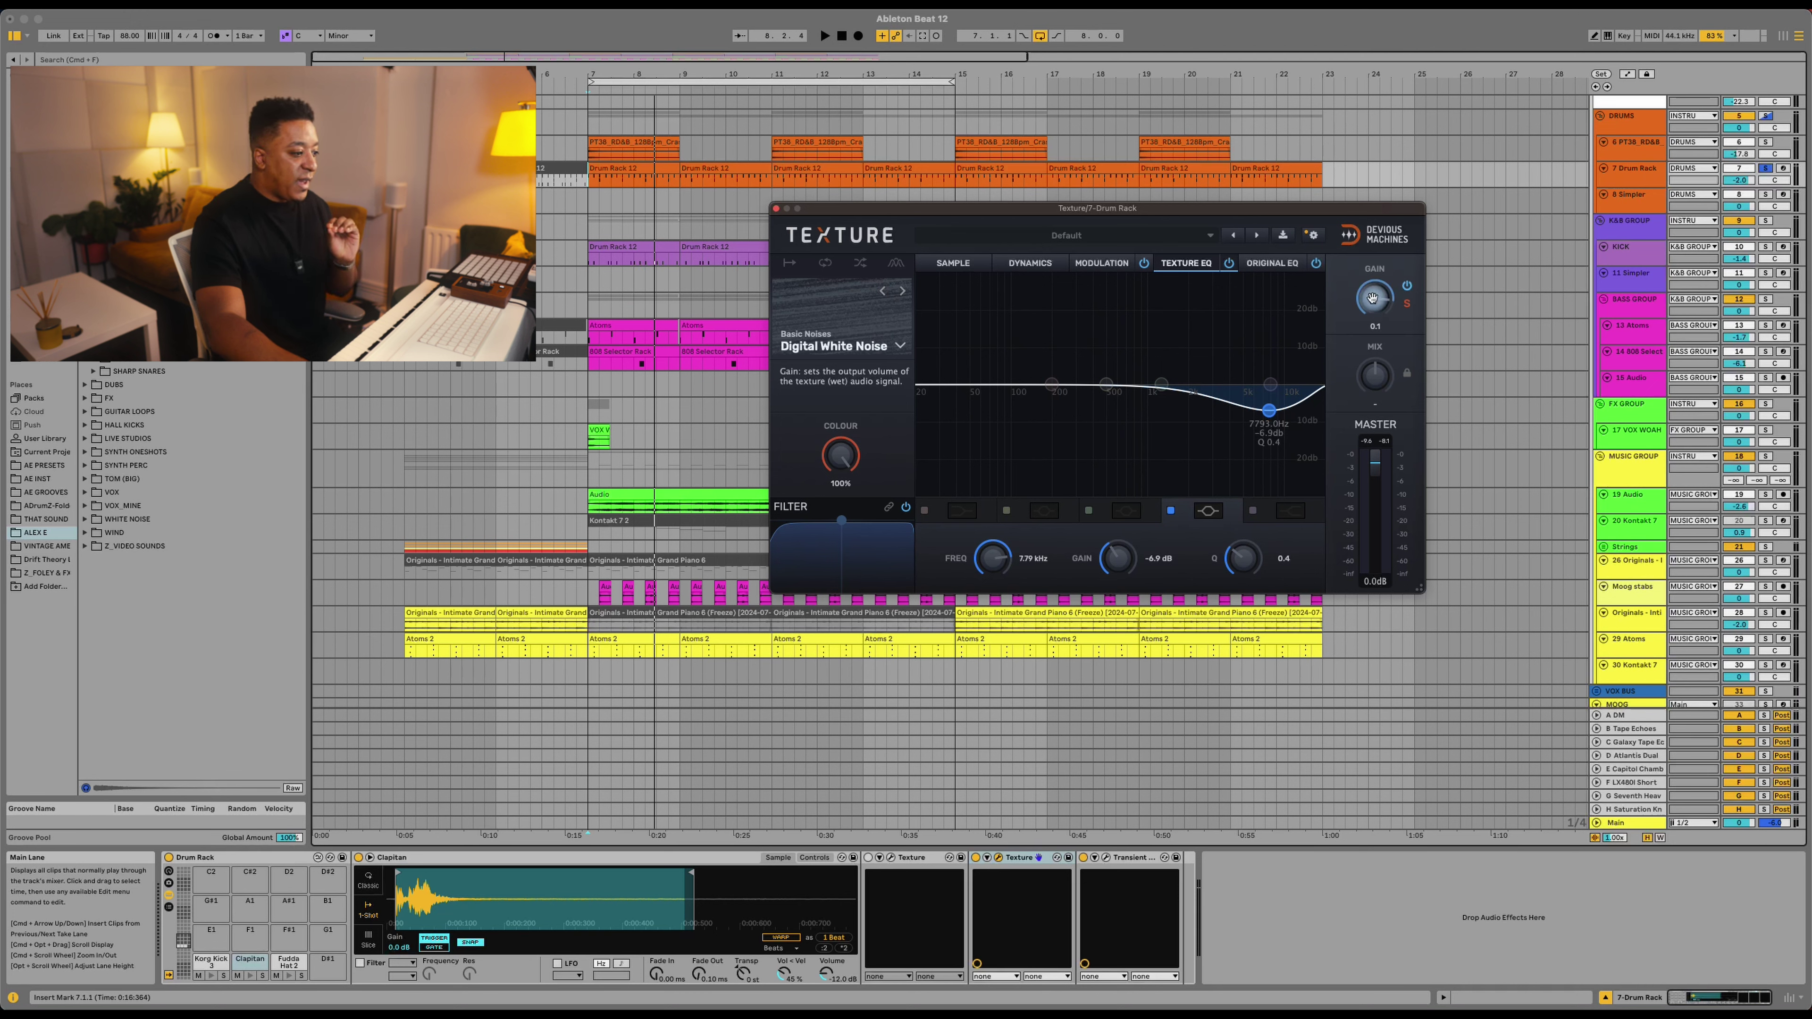
Step: Set the white-noise envelope attack to 29 ms, auditioning the changes
left_click(1030, 262)
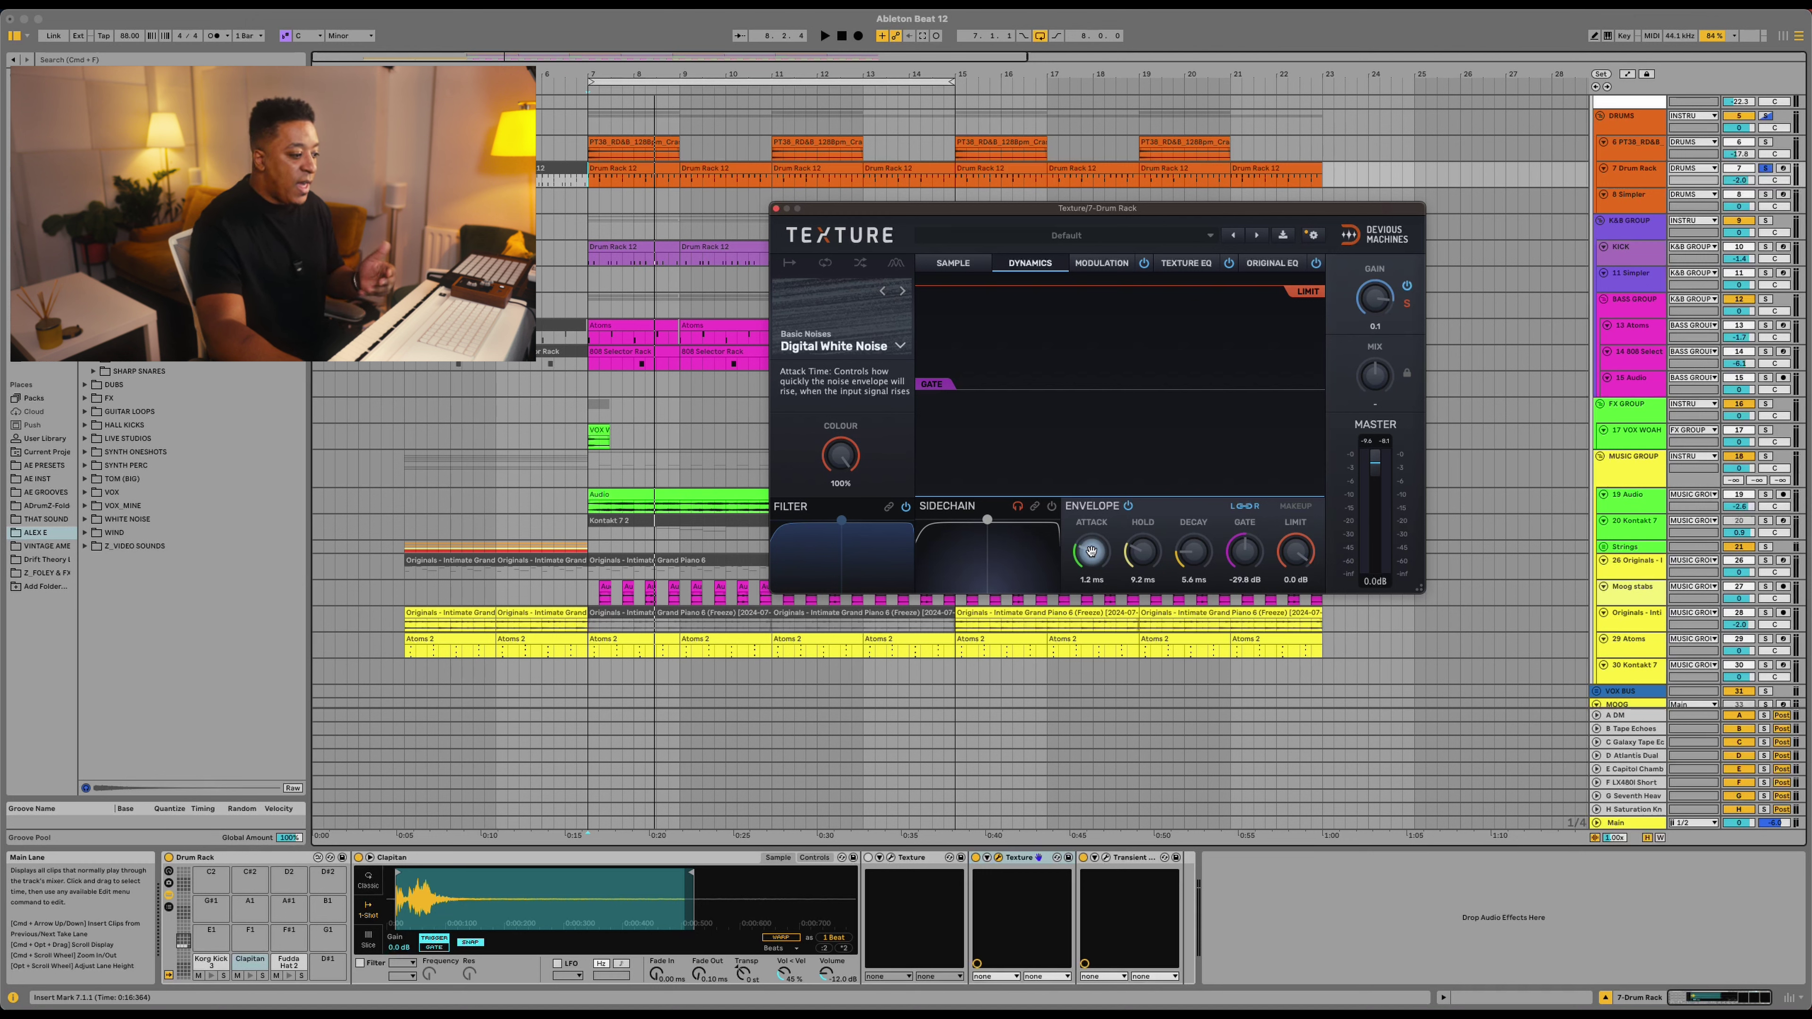
left_click_drag(1095, 623, 1092, 556)
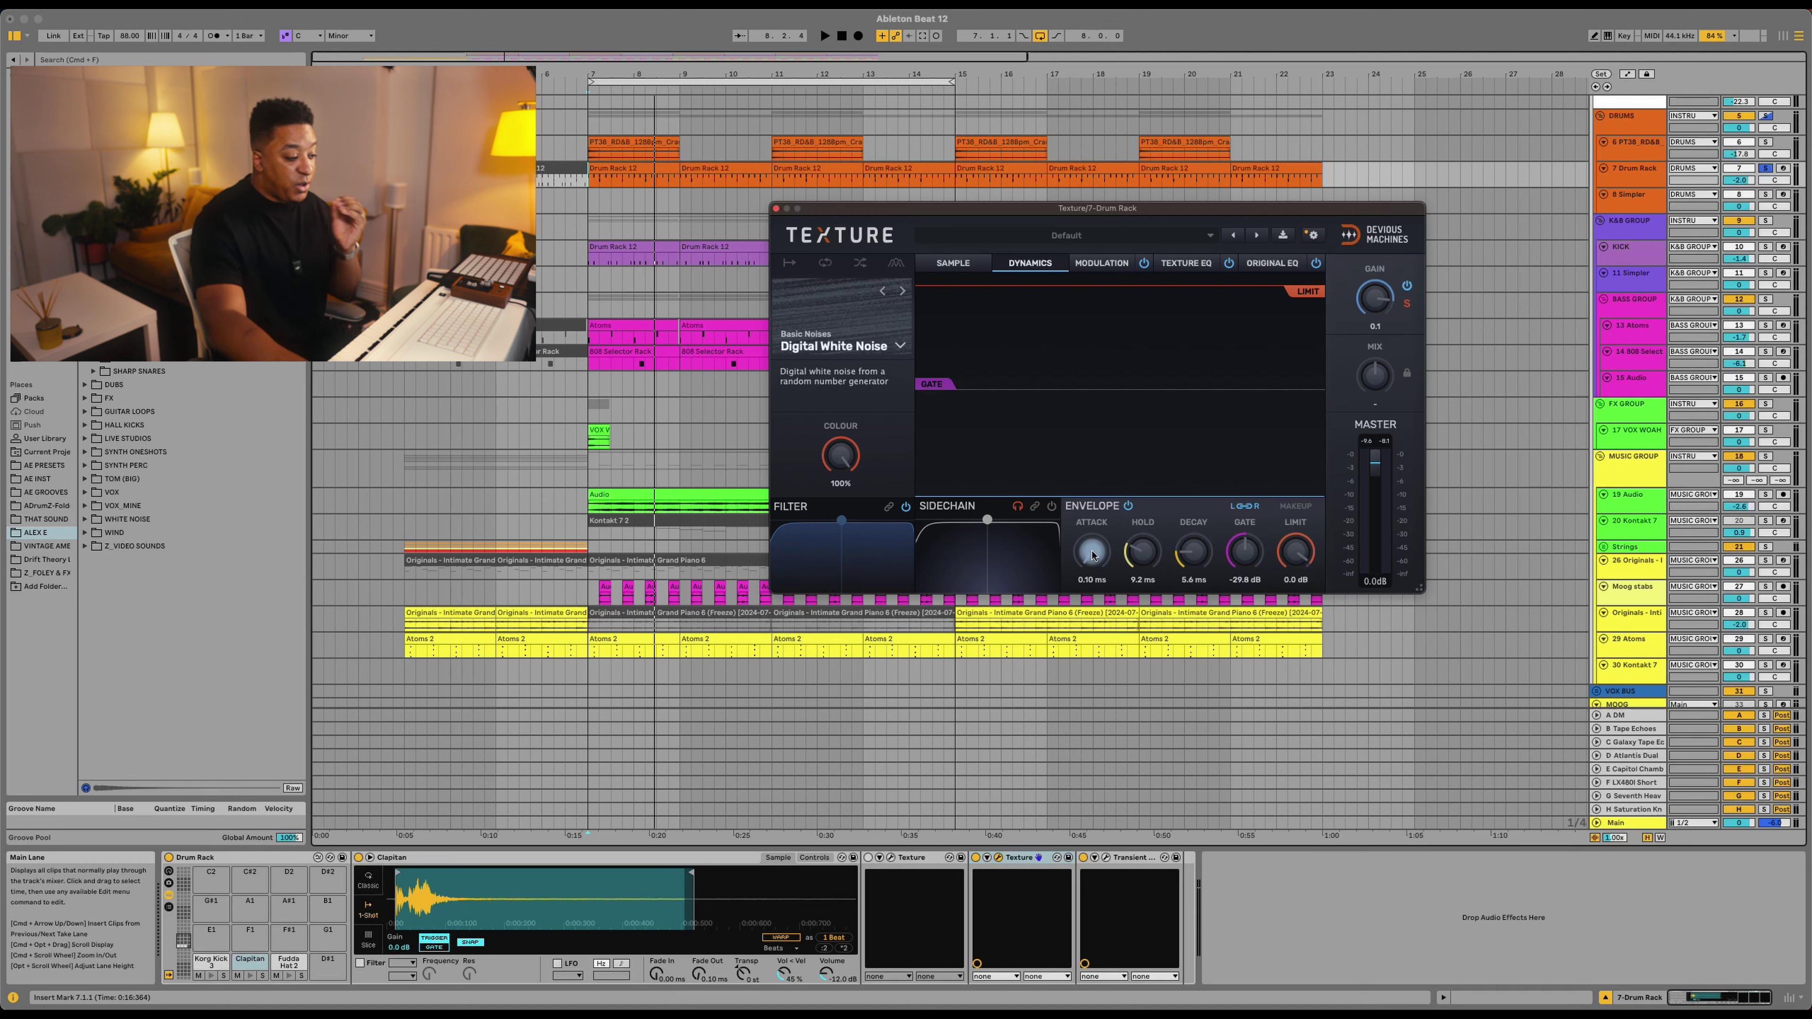
key("space")
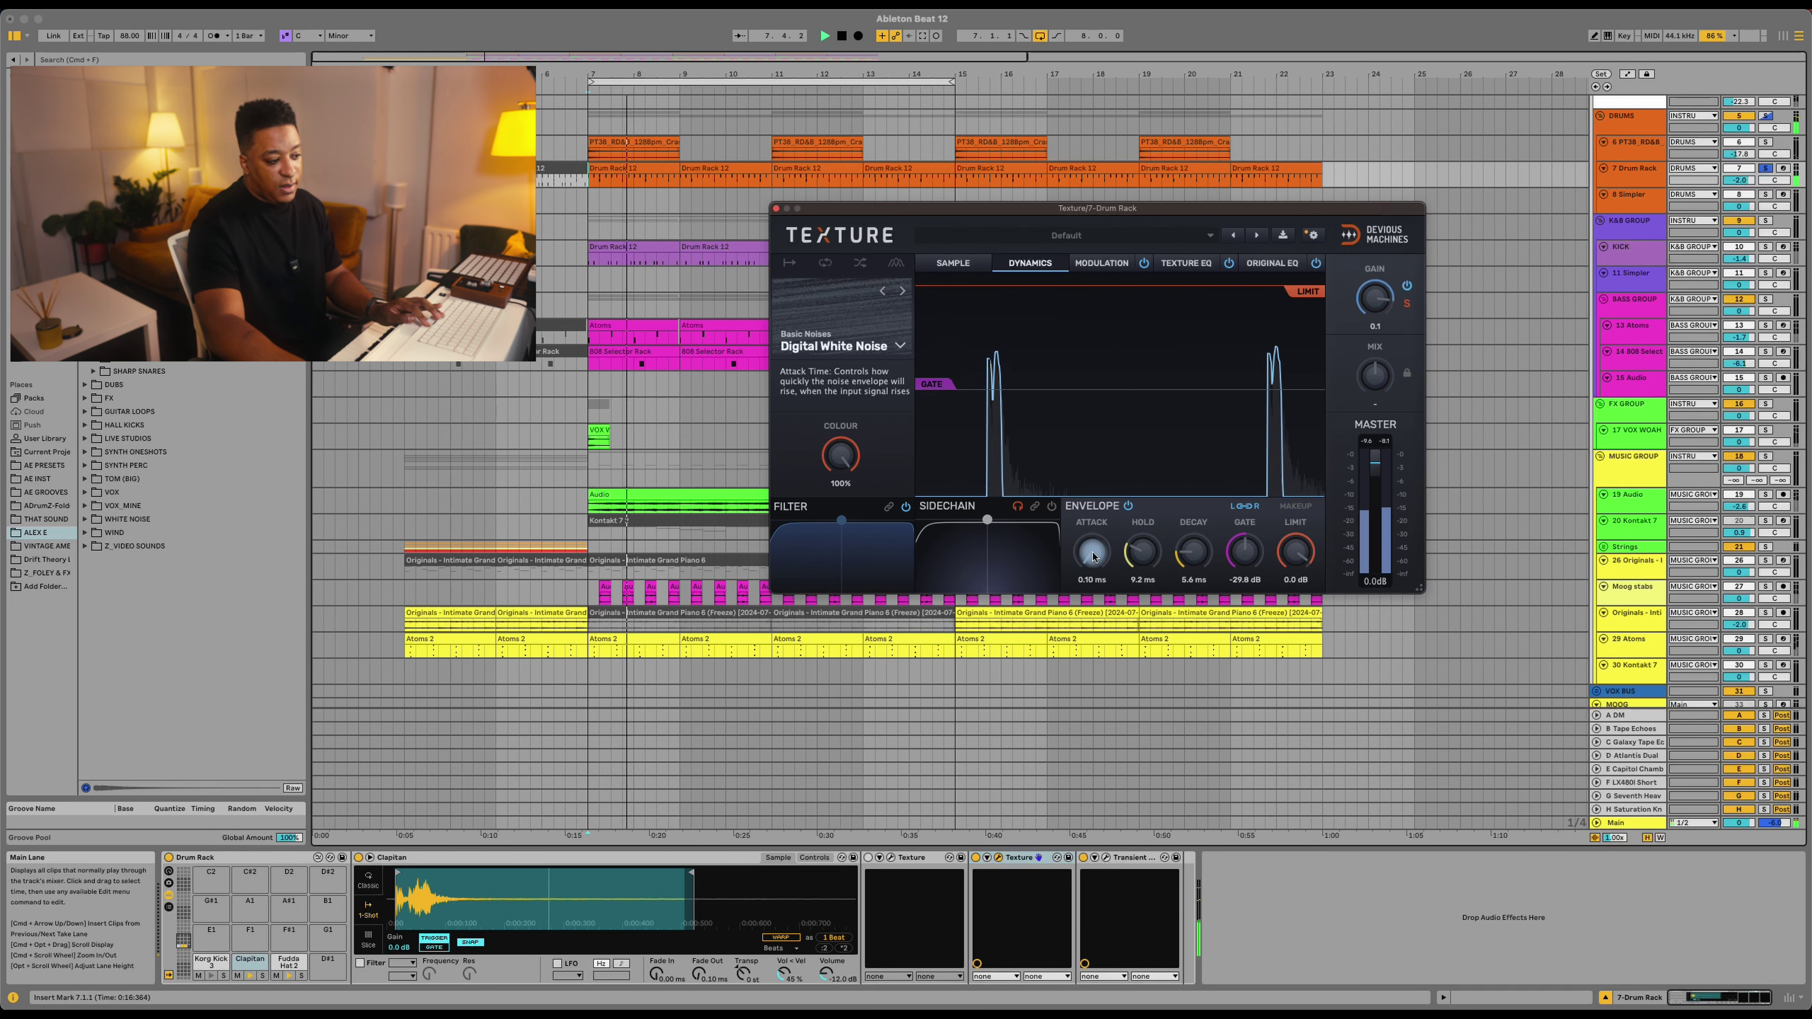
key("space")
left_click_drag(1094, 557, 1095, 424)
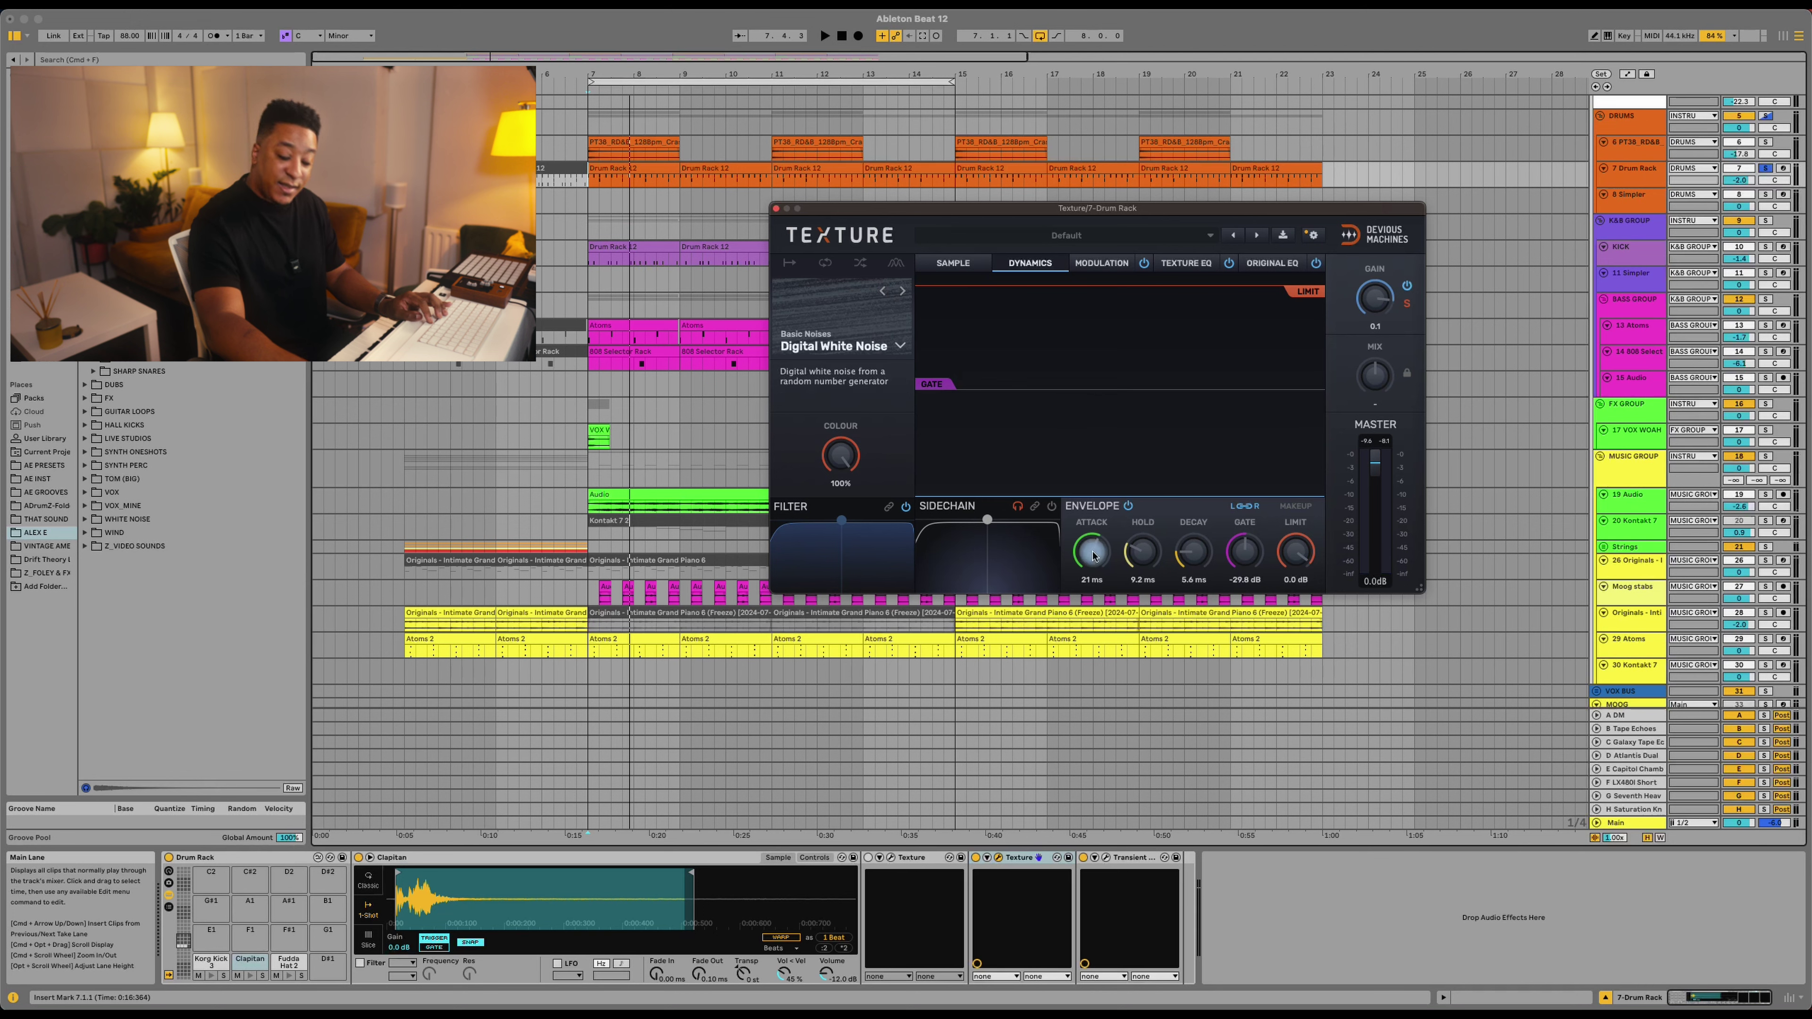
key("space")
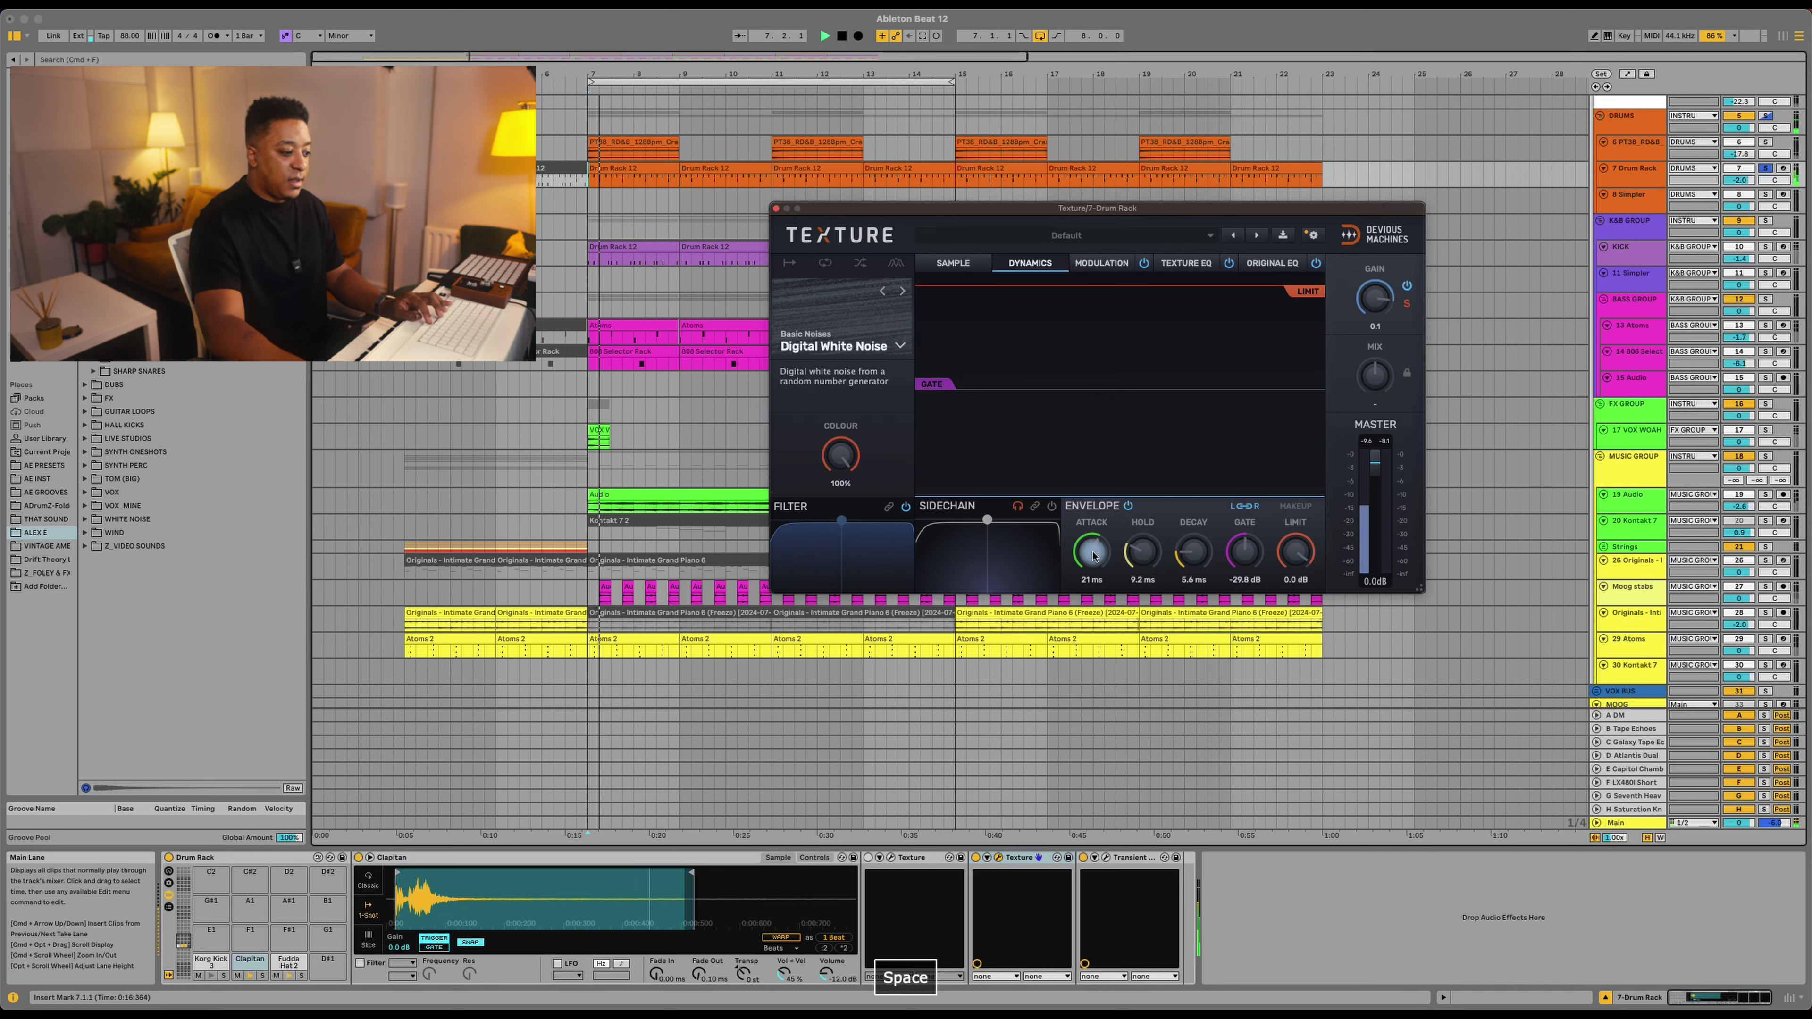
left_click_drag(1093, 557, 1149, 508)
key("space")
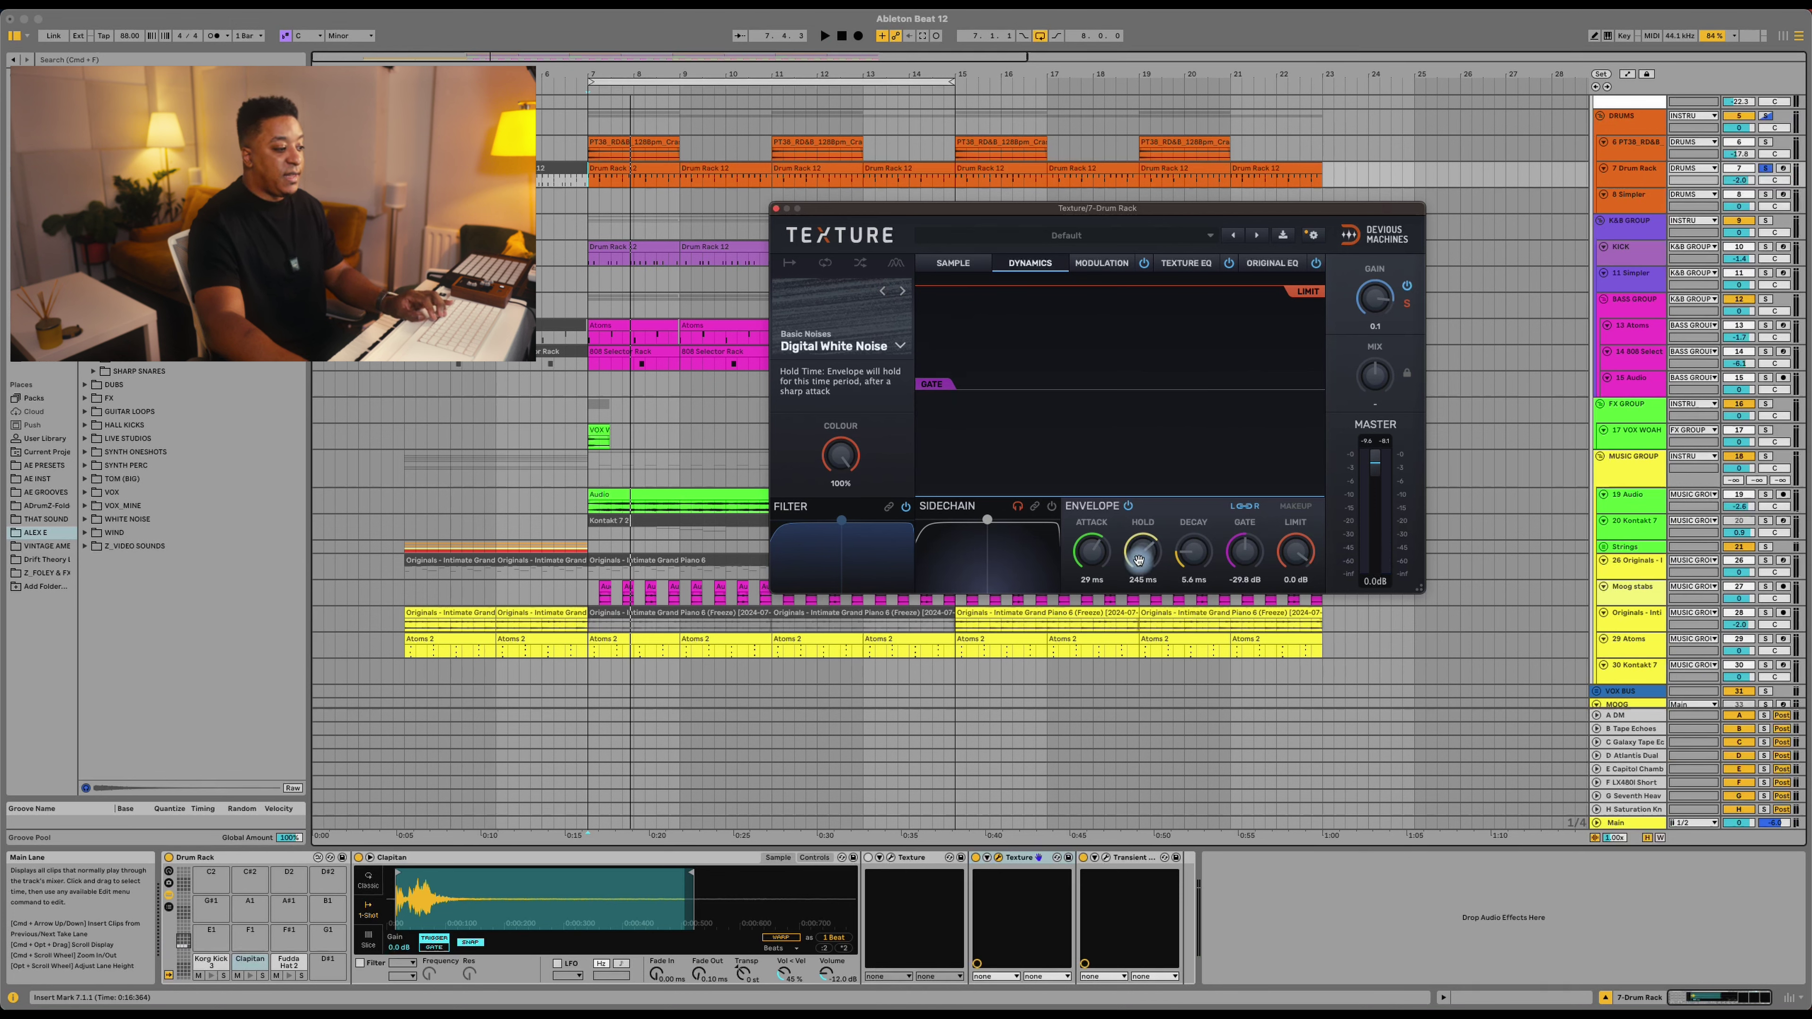
Step: Shorten the hold to 18 ms and lengthen the decay to 320 ms, auditioning each
key("space")
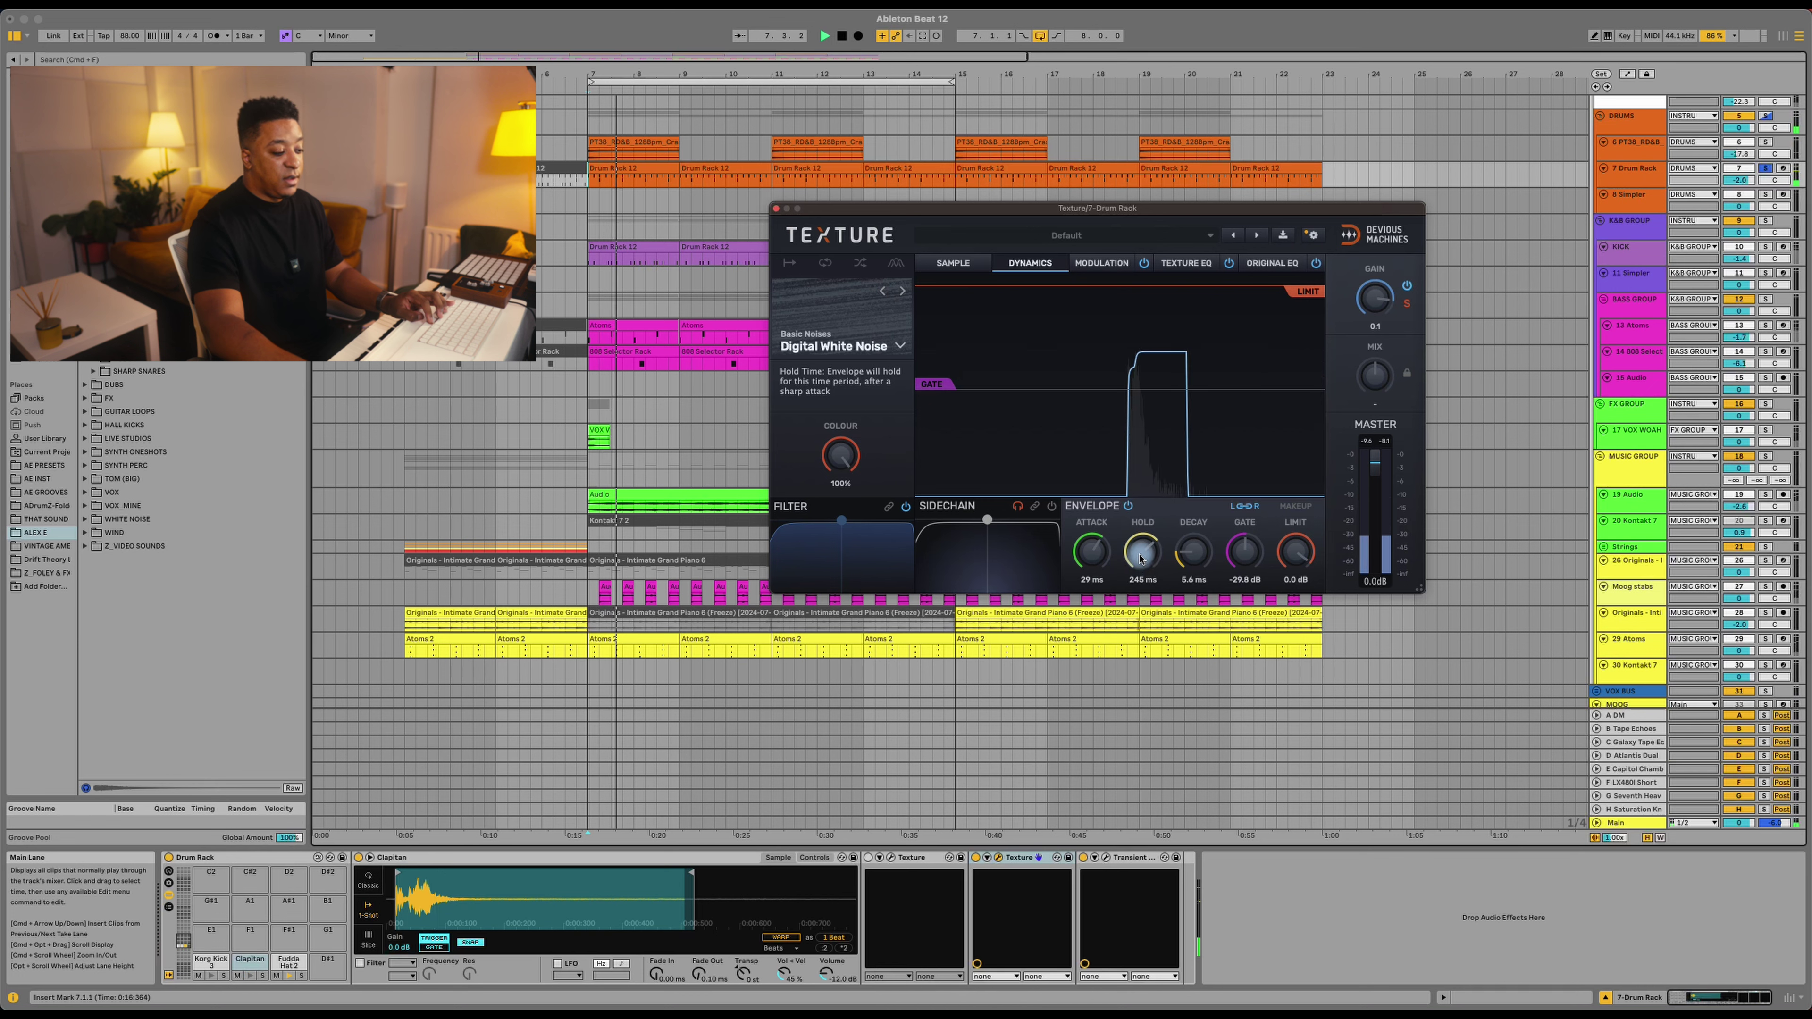
left_click_drag(1140, 558, 1141, 571)
key("space")
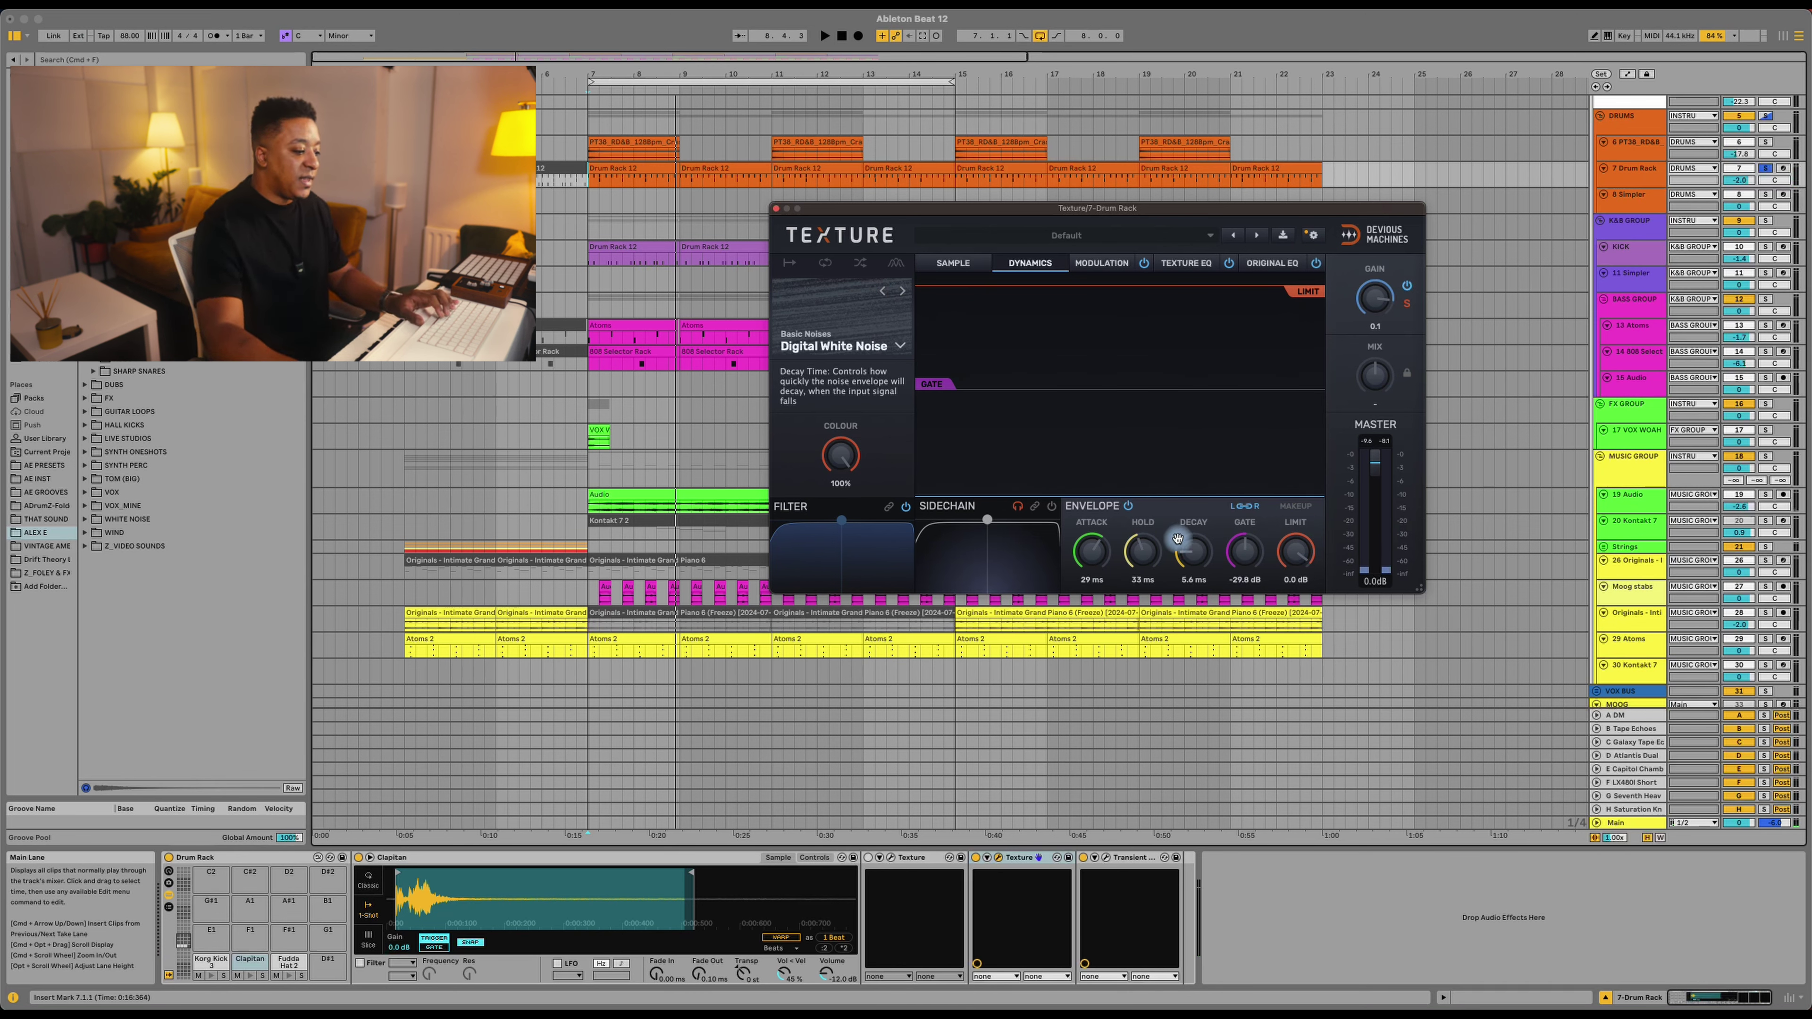
left_click_drag(1161, 544, 1191, 551)
key("space")
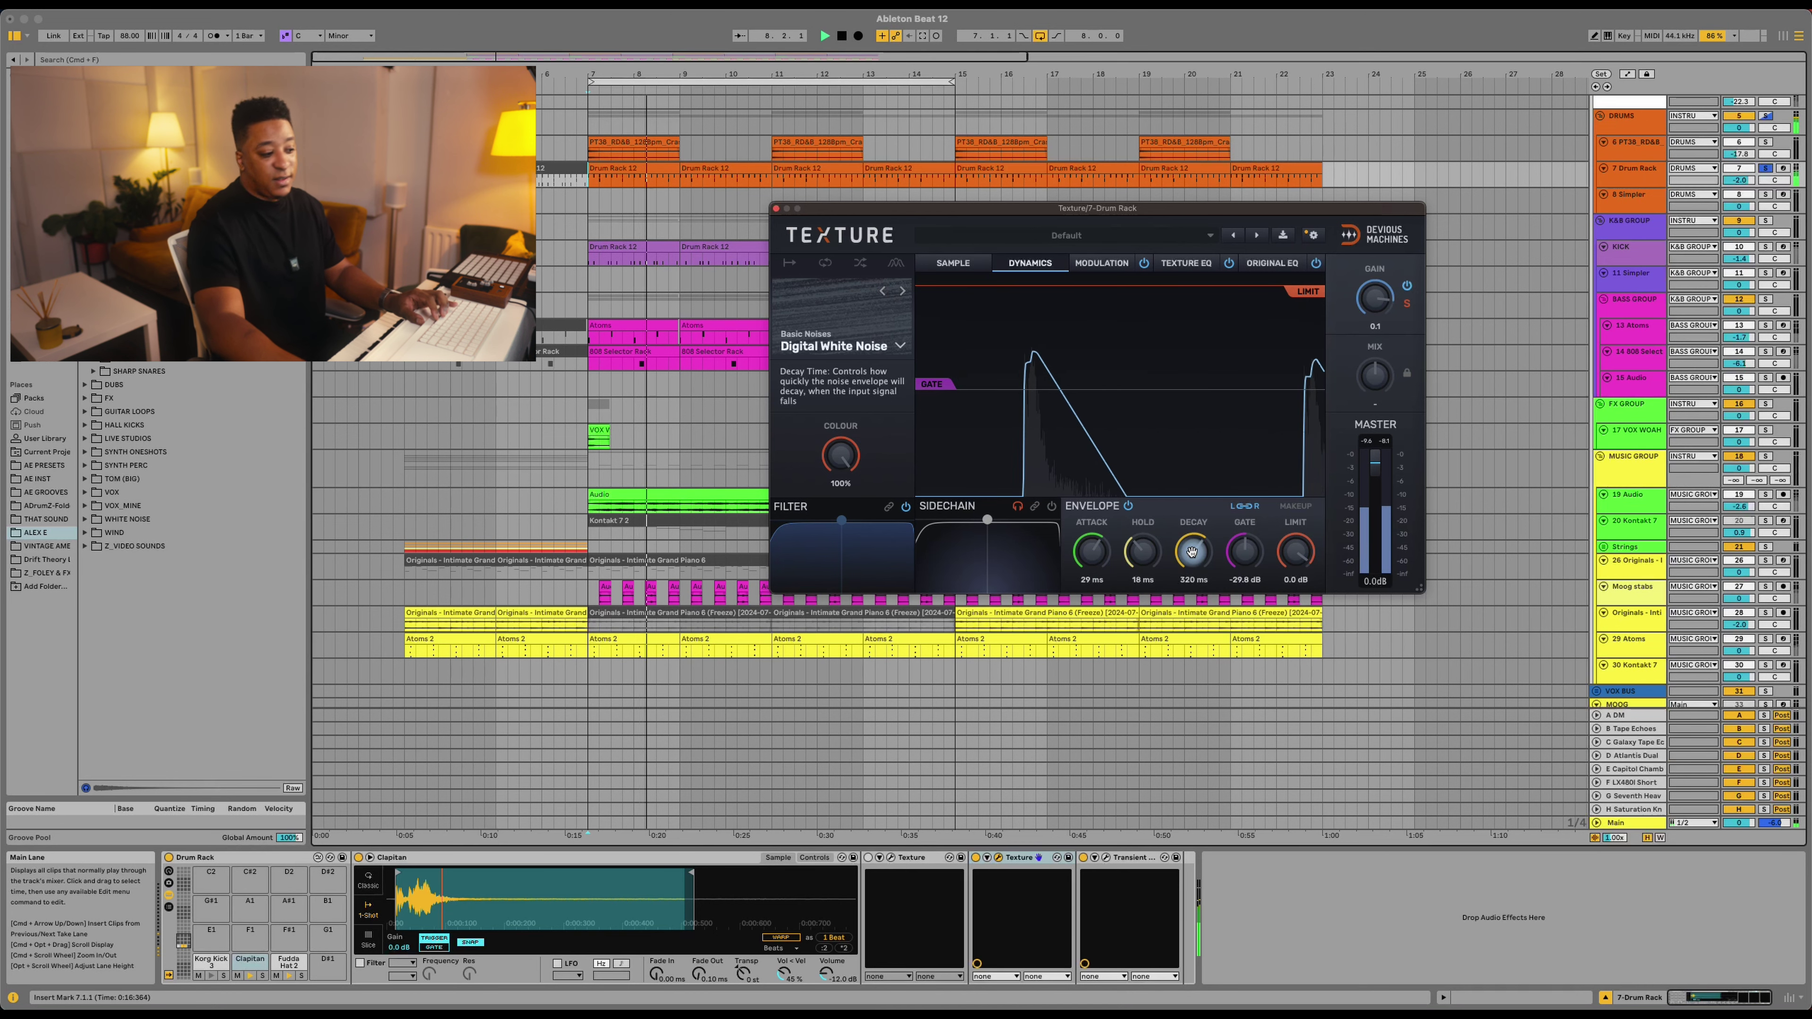
key("space")
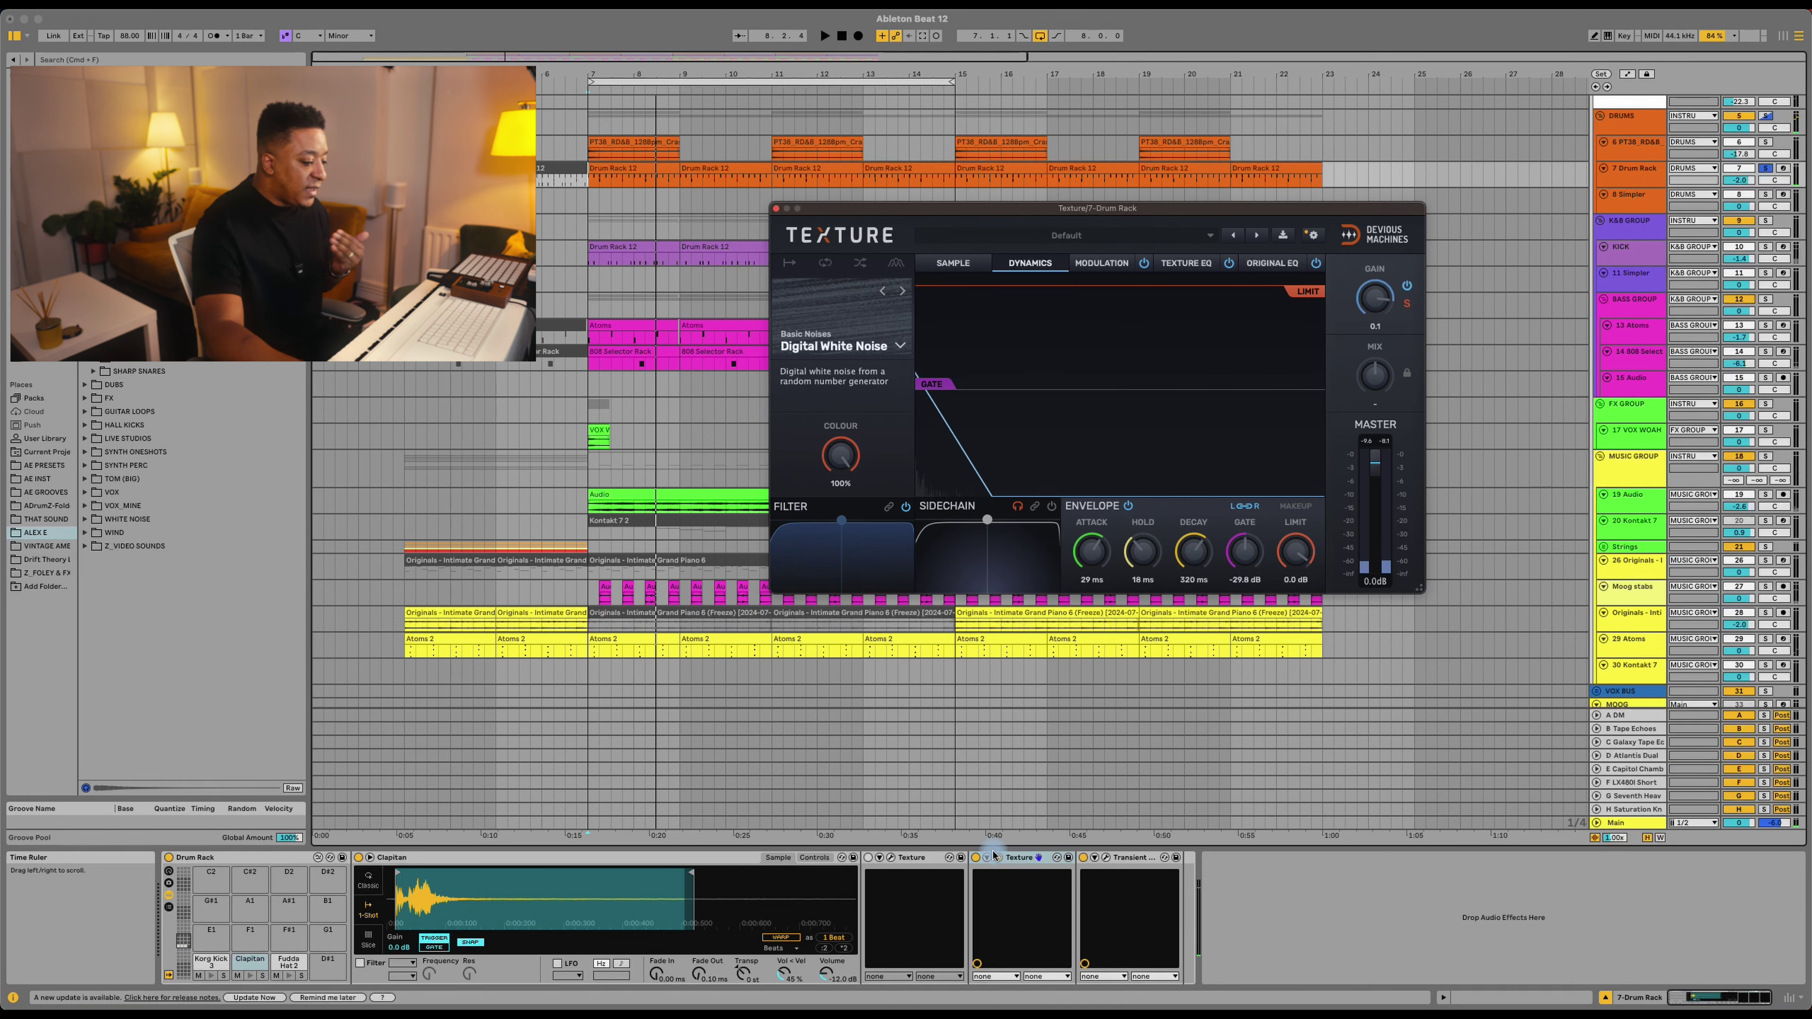
left_click(1021, 860)
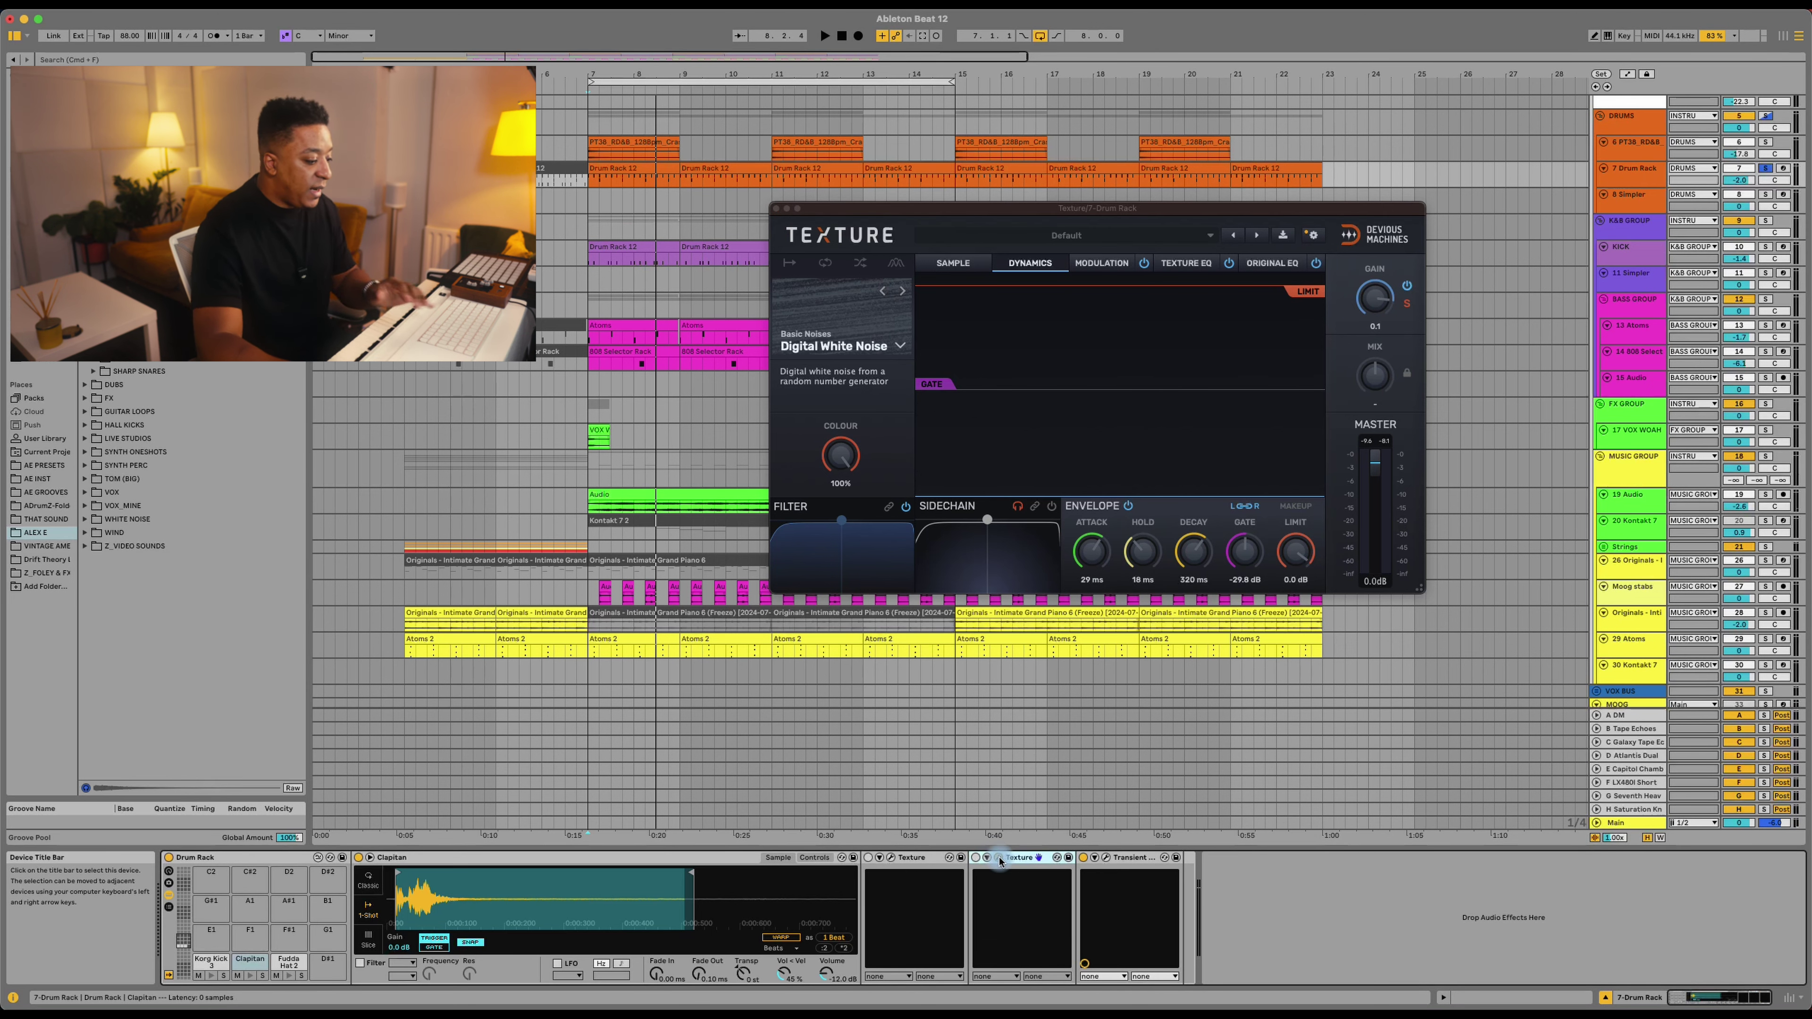
Step: Delete the duplicate clap Texture, set playback to bar 7, and open the KICK track's Texture plug-in
key("Delete")
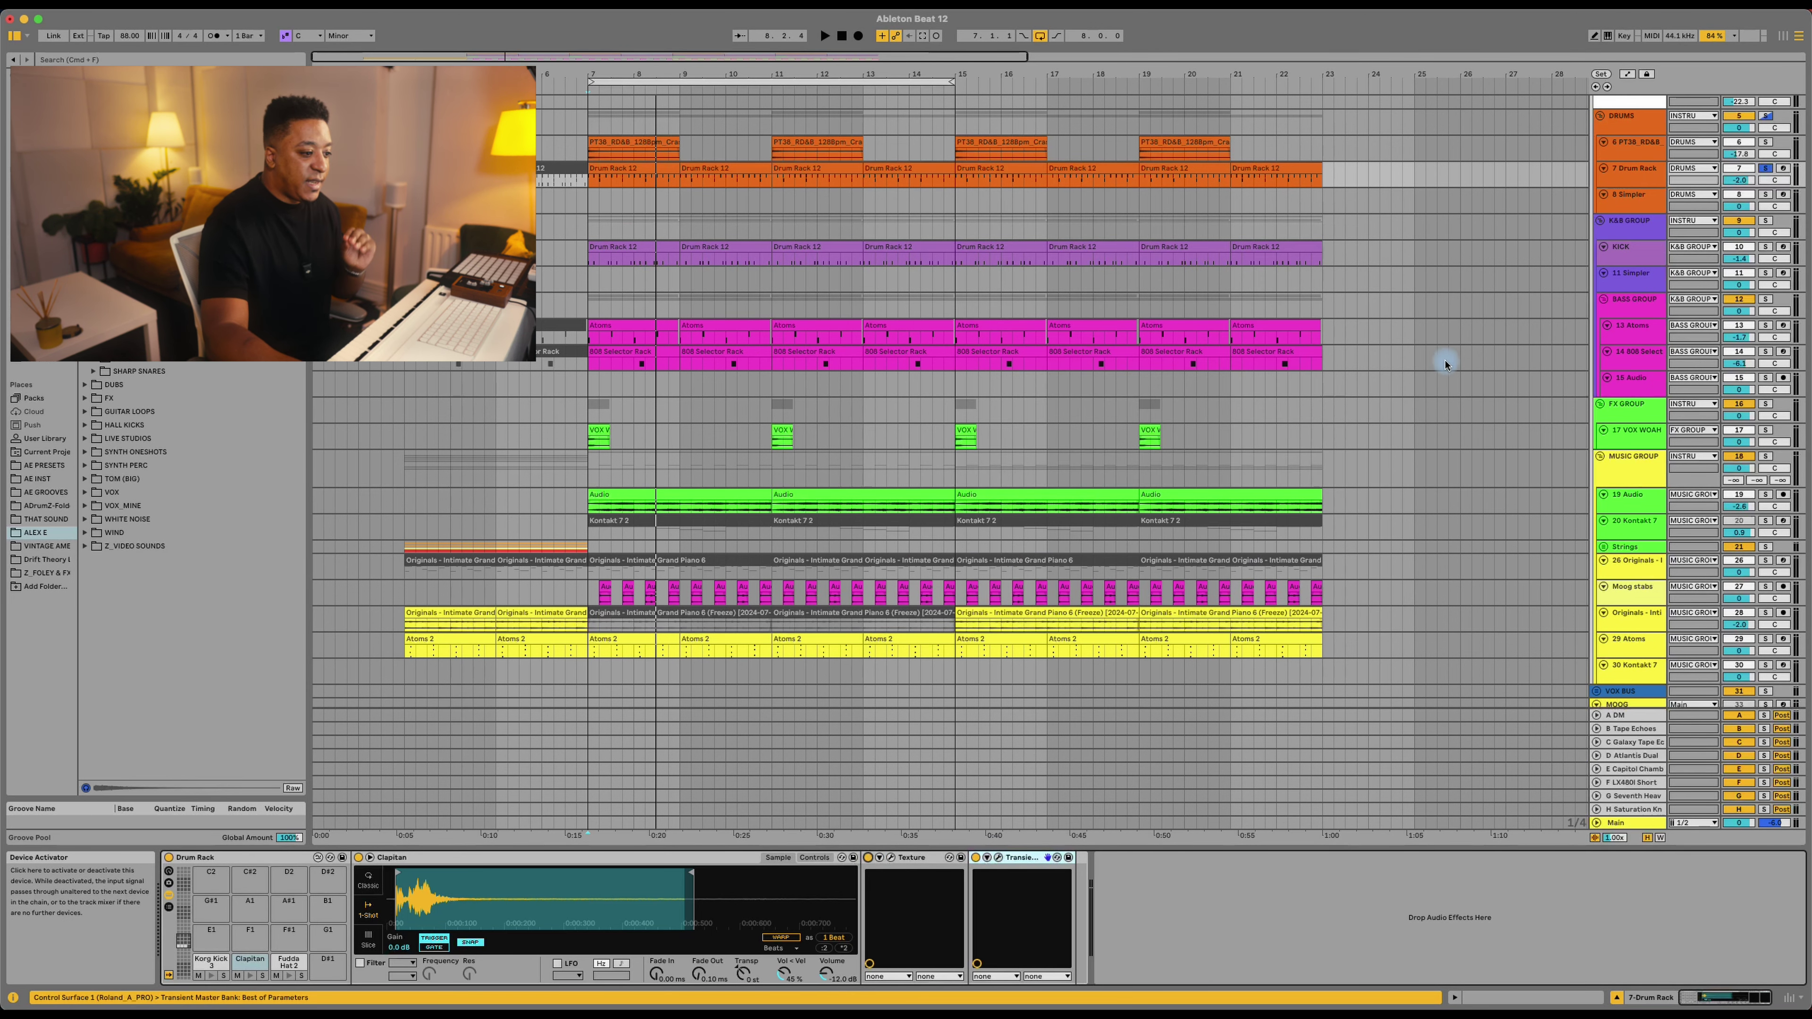
left_click(1637, 178)
left_click(1633, 251)
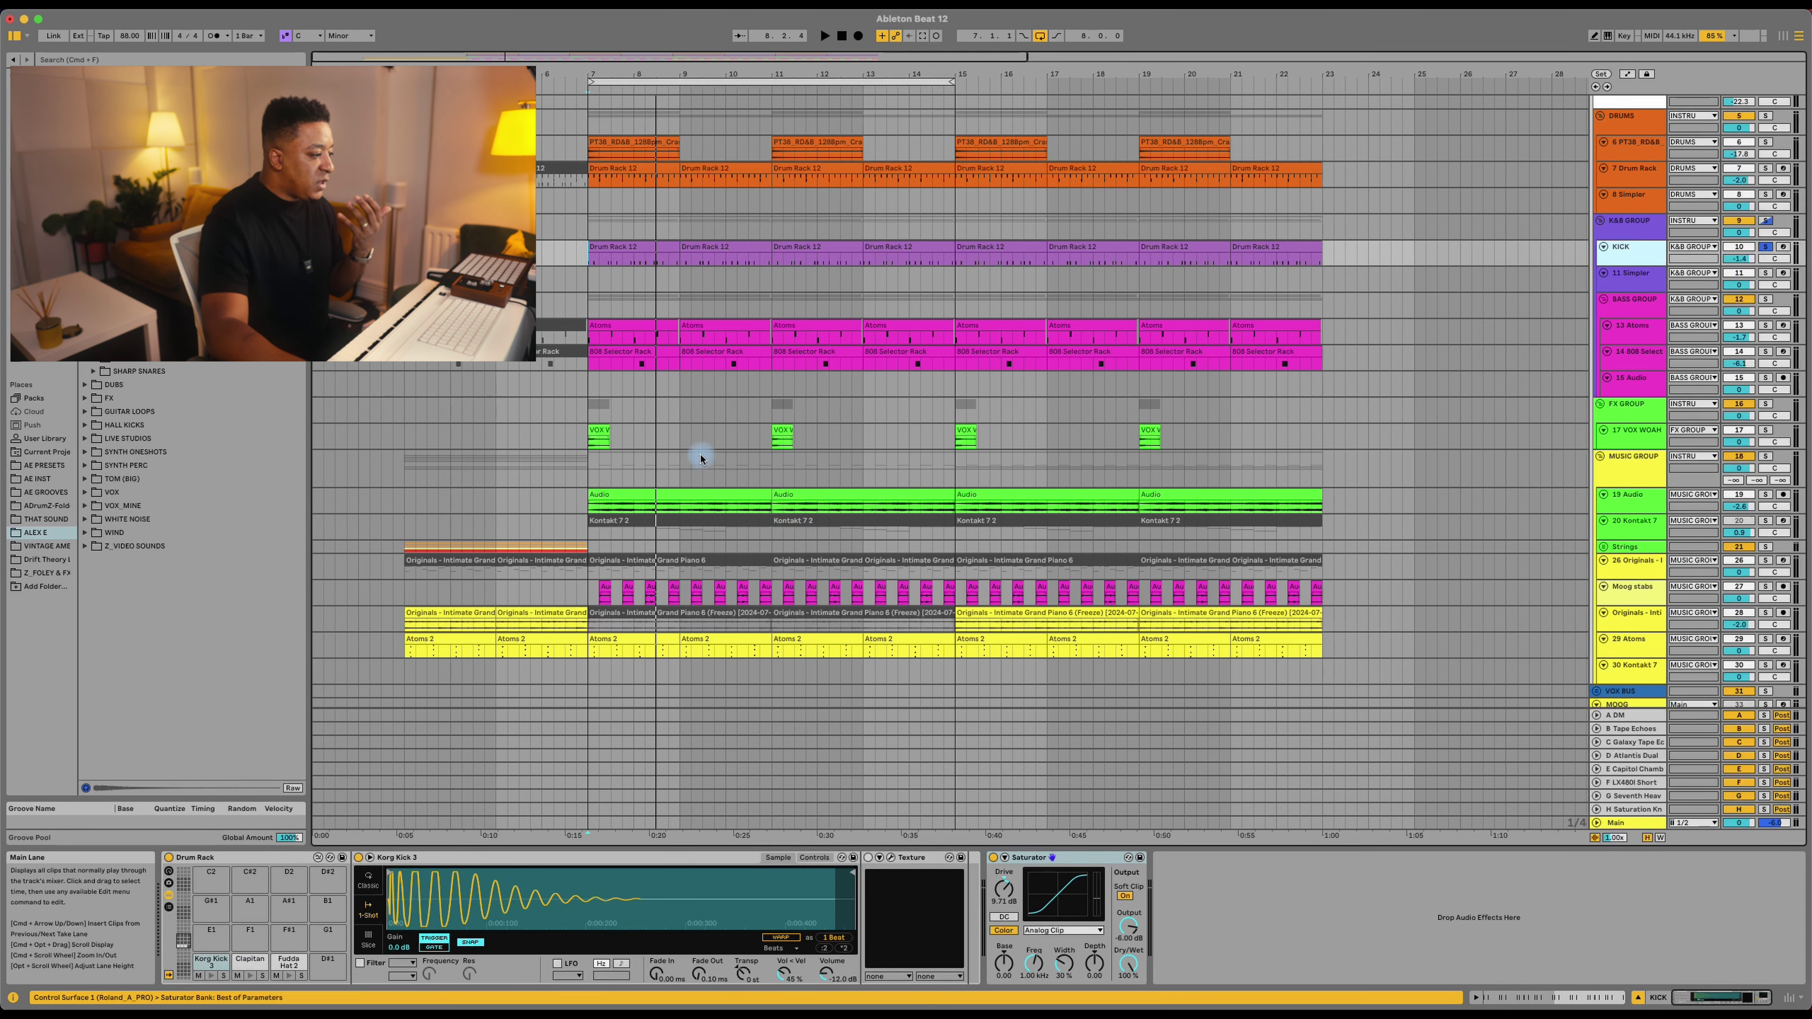
left_click(591, 257)
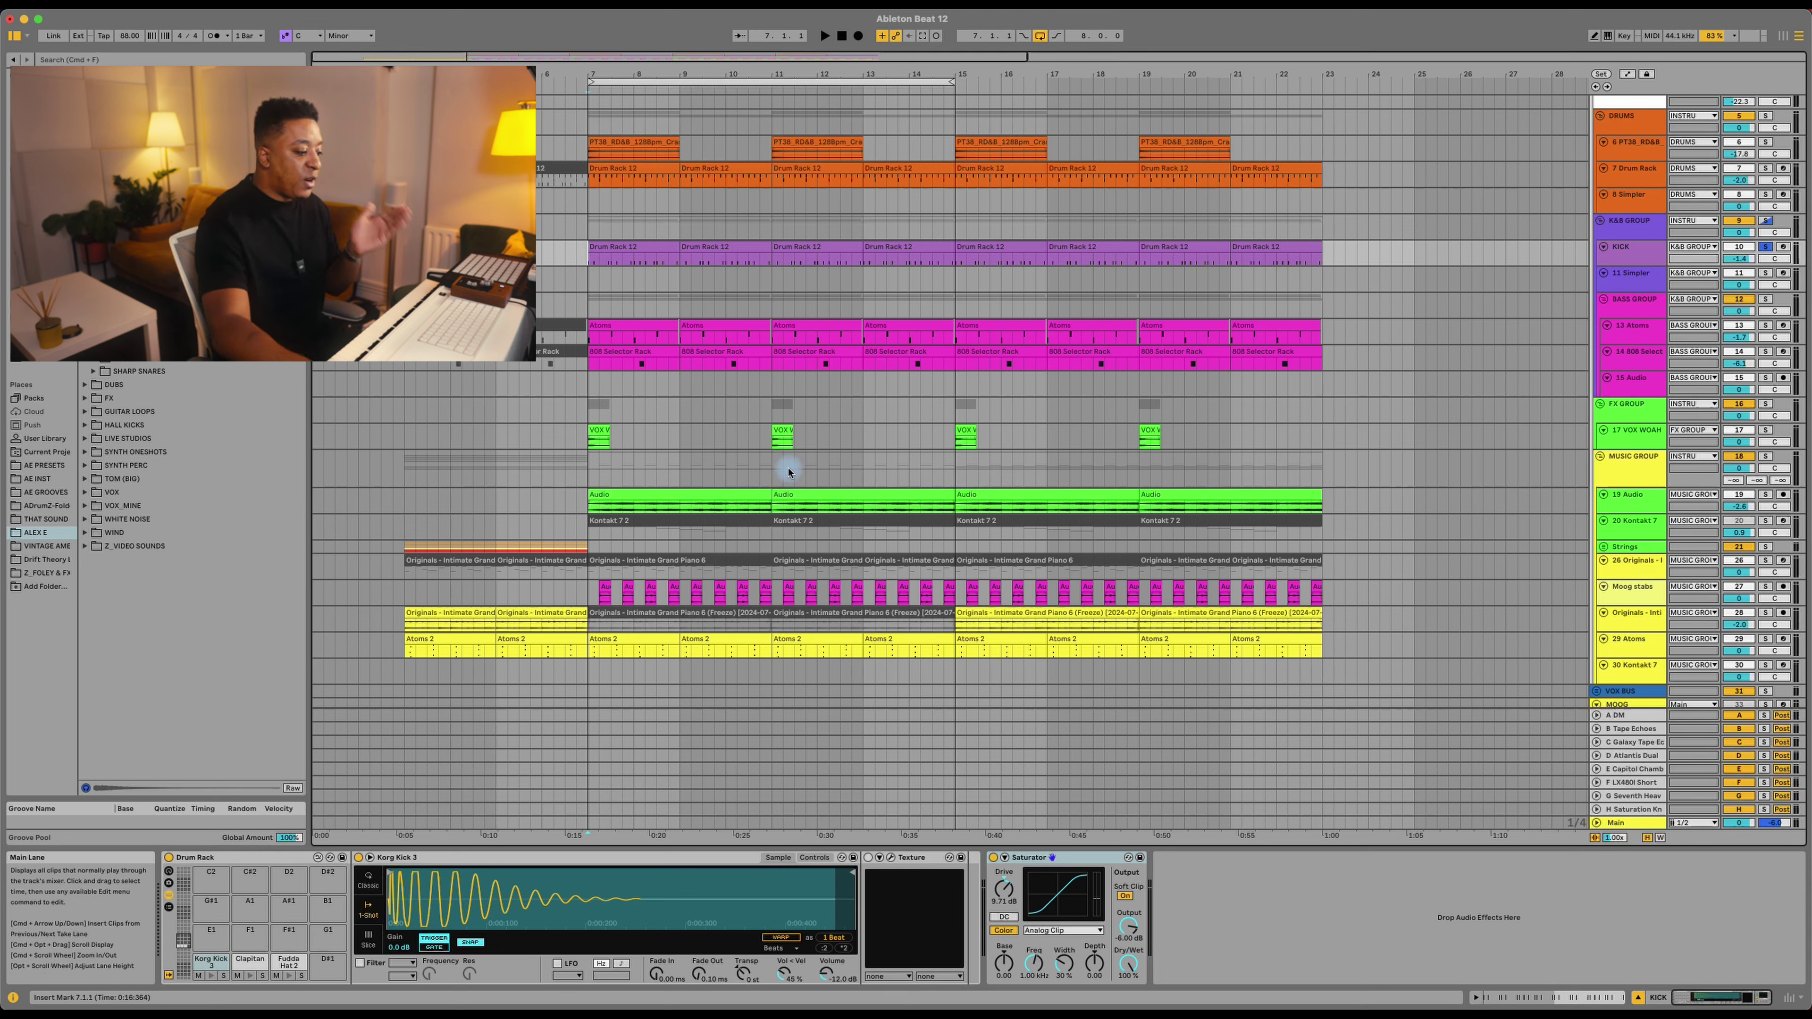
left_click(890, 859)
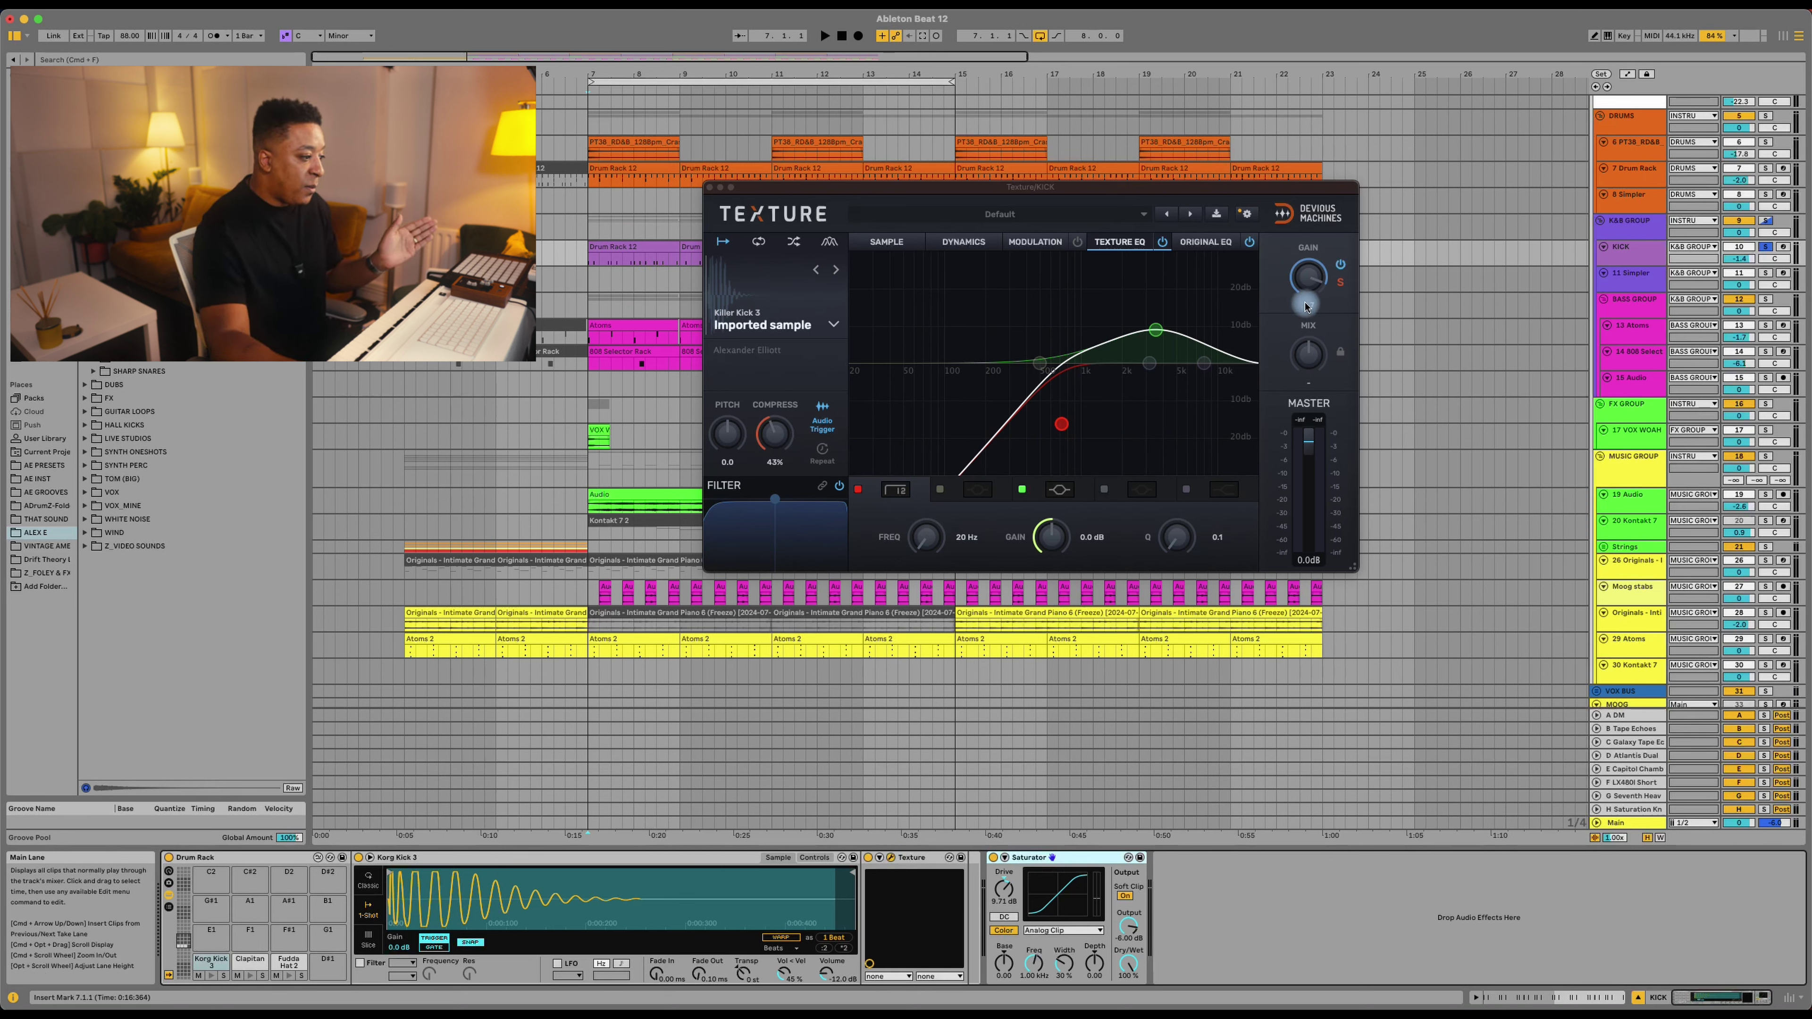
Step: View the kick texture's Sample and Dynamics pages, keep the layer on, and audition it
left_click(910, 242)
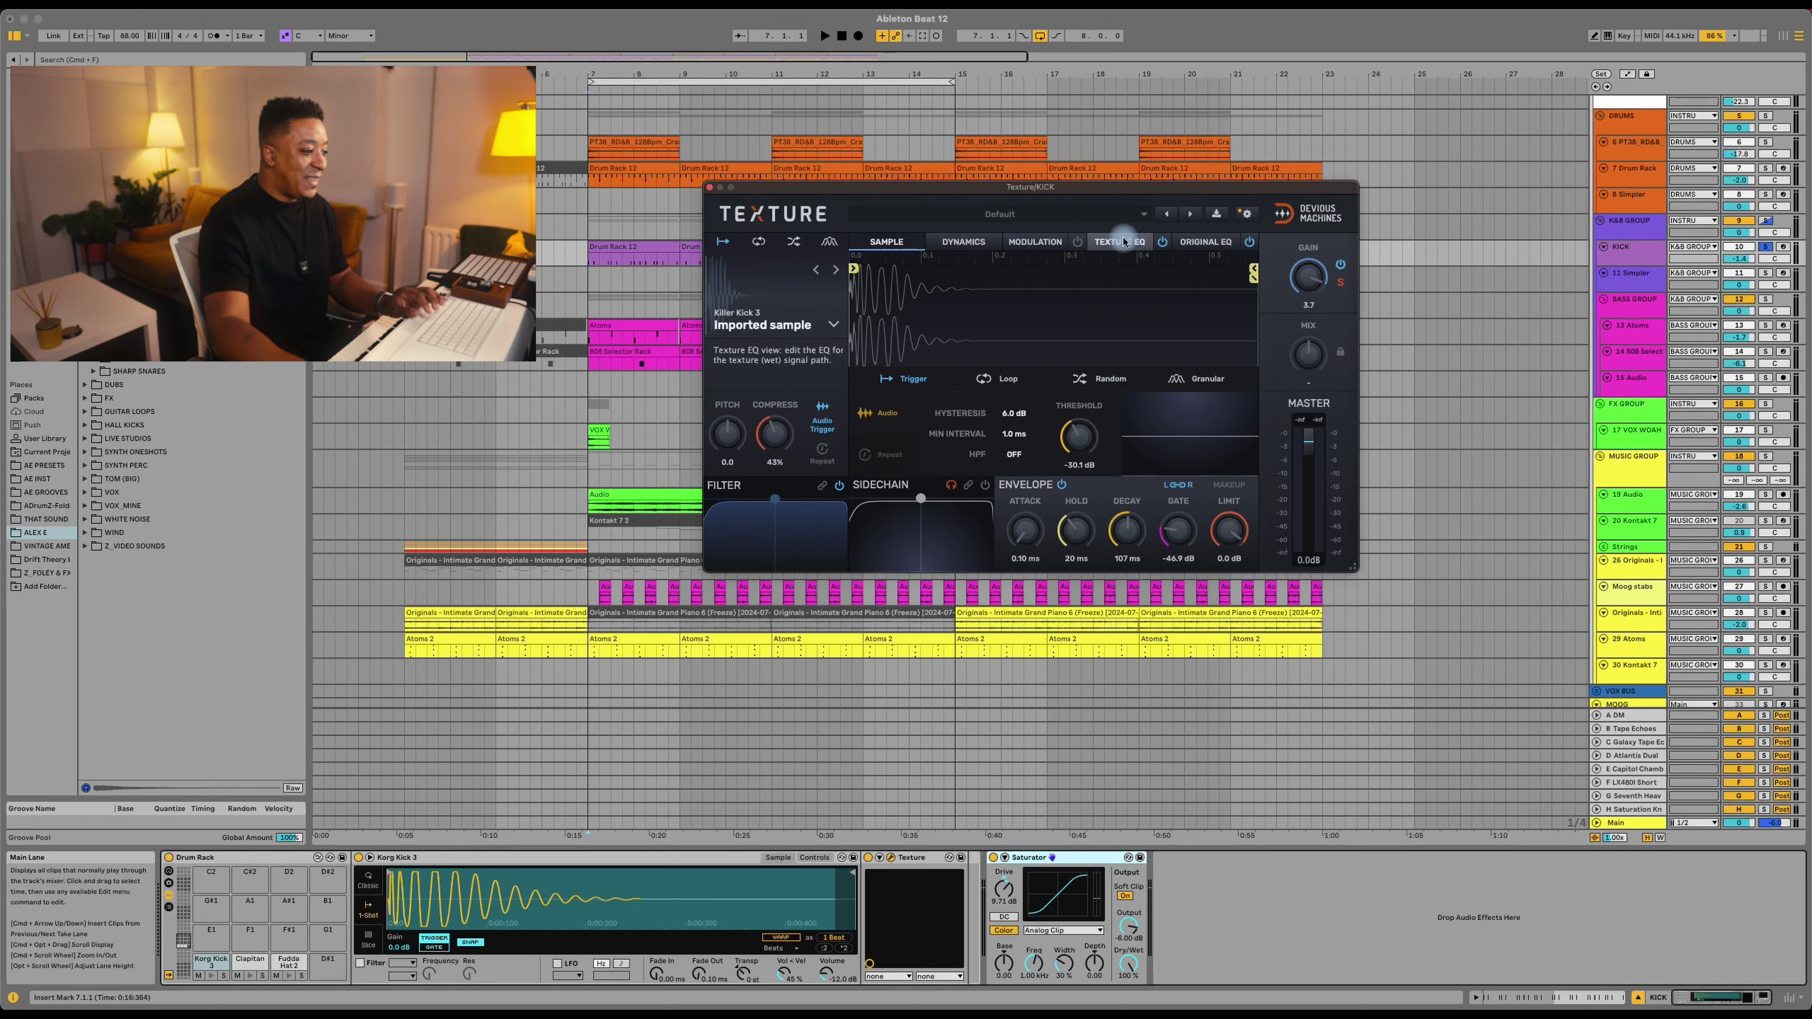
left_click(978, 242)
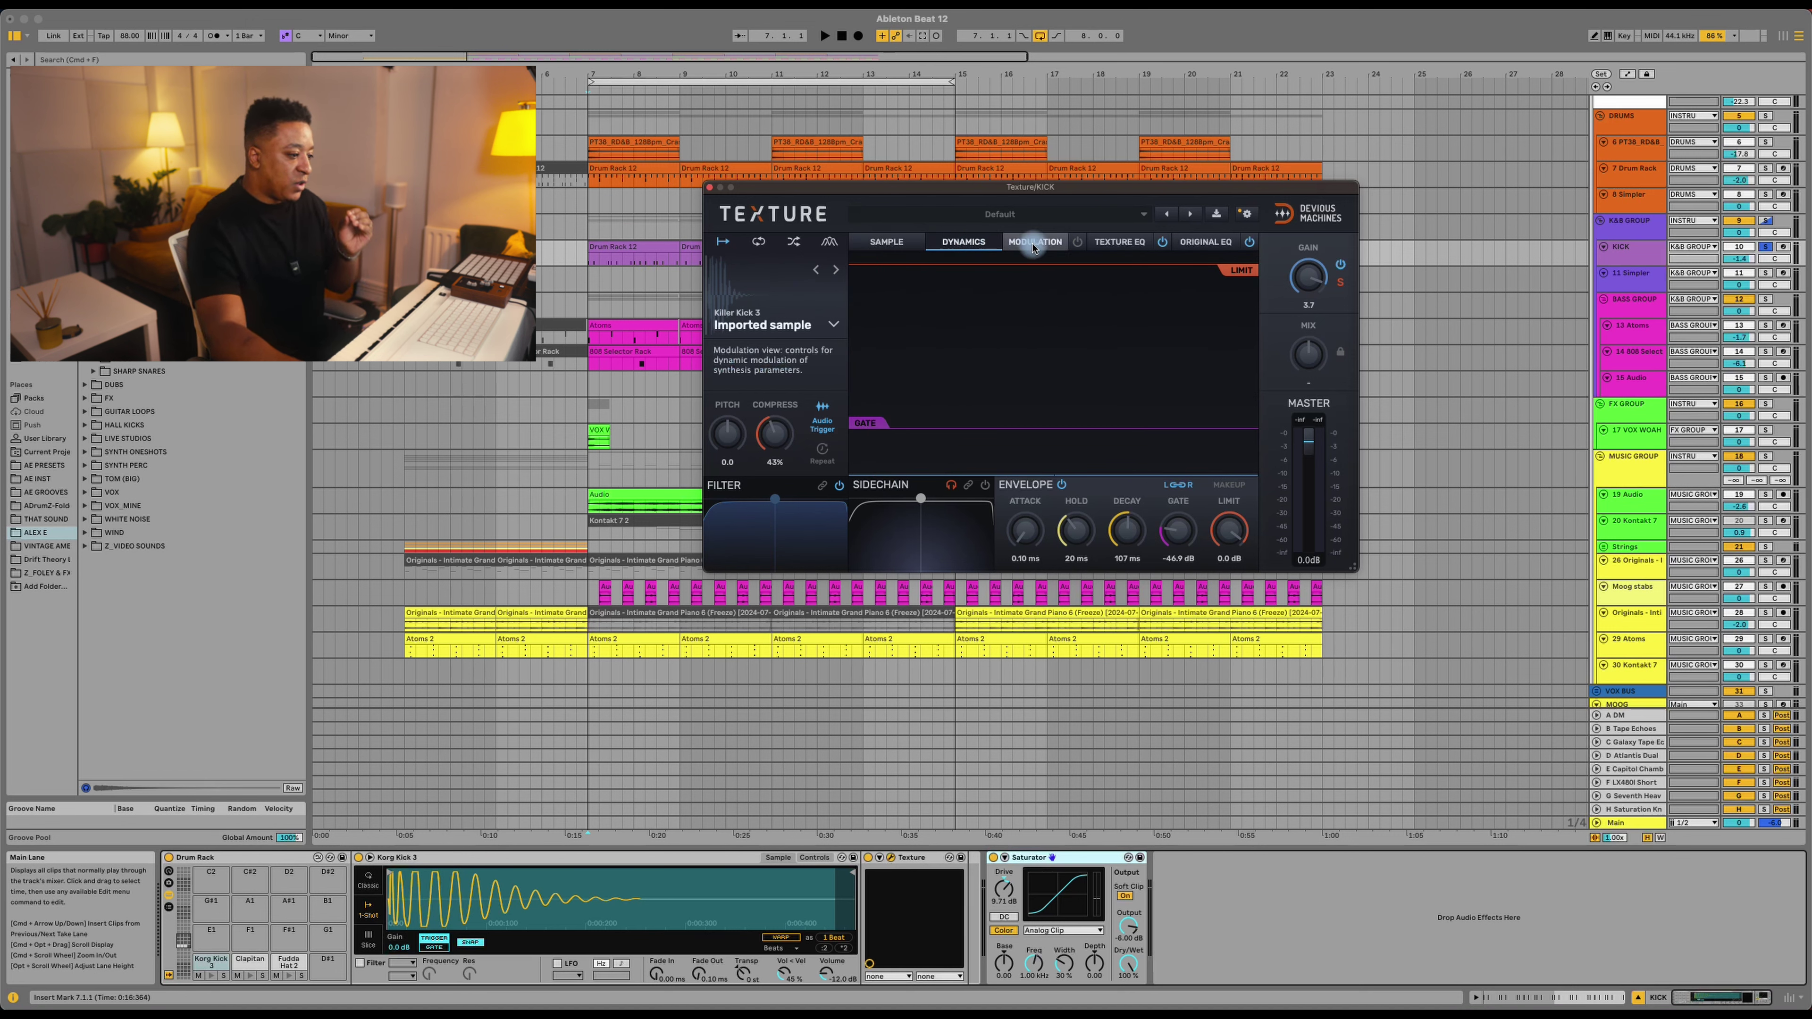
left_click(1340, 267)
key("space")
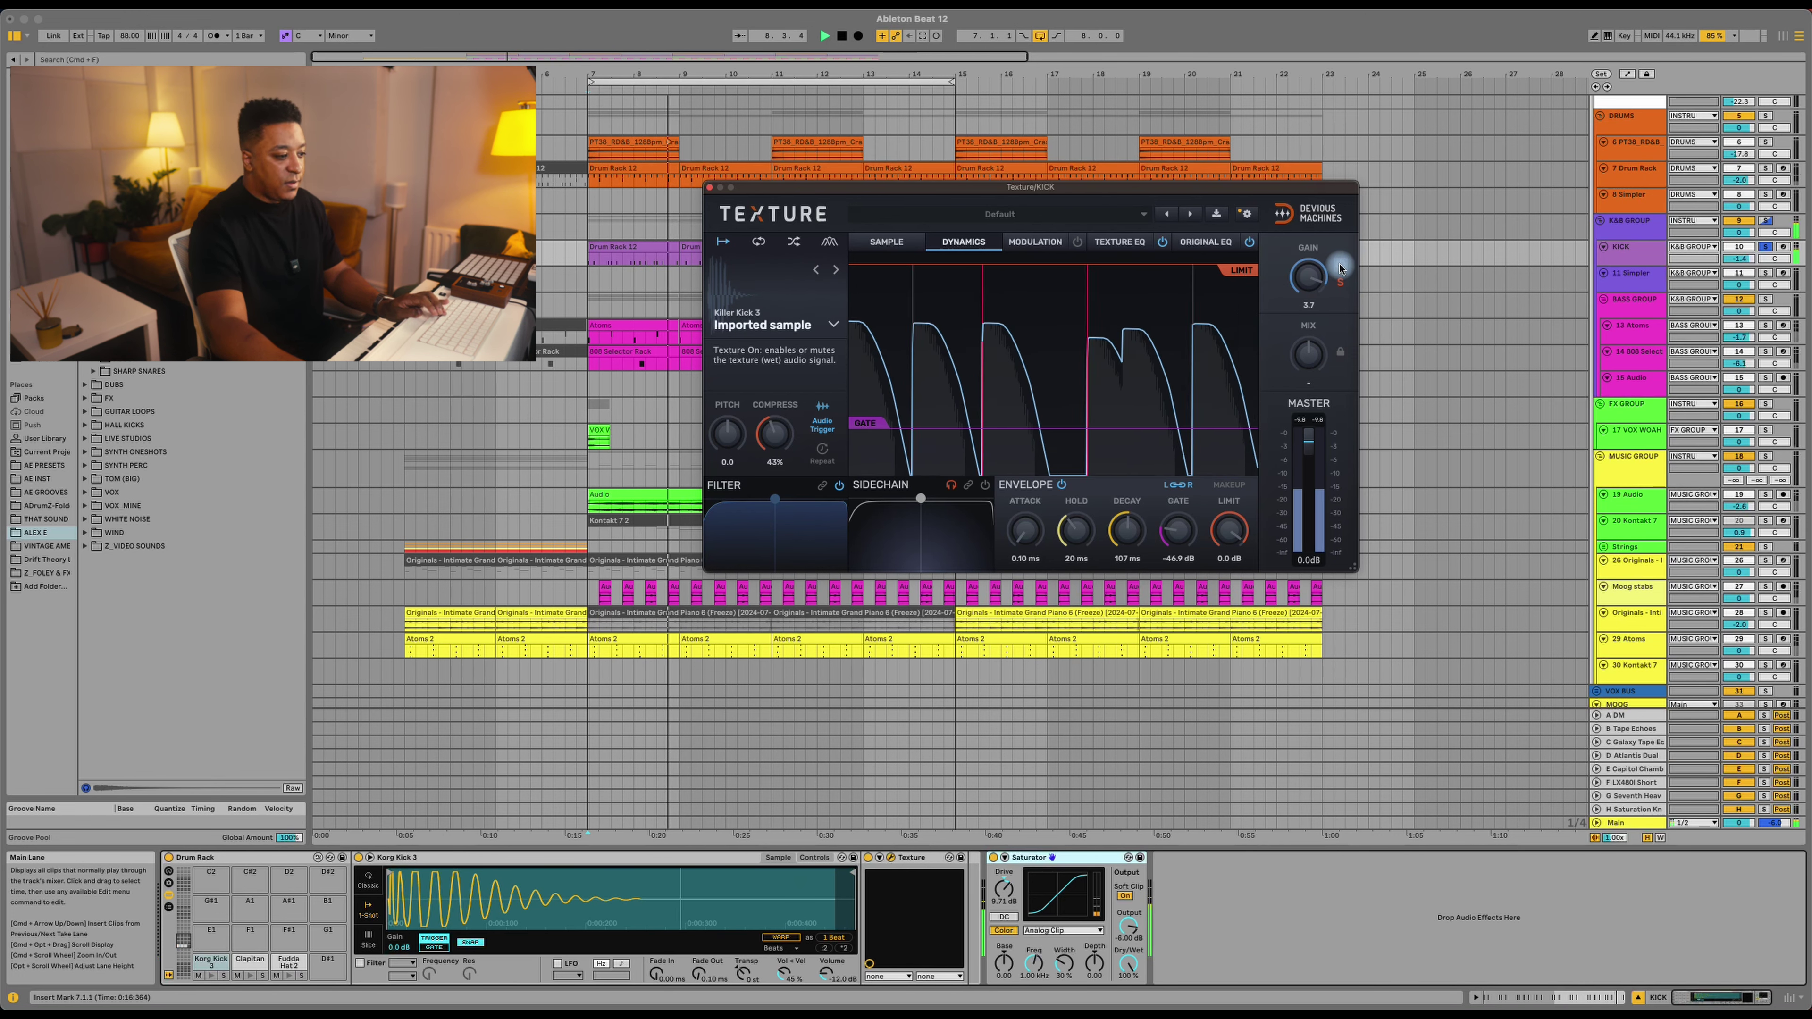
key("space")
Step: Solo the Killer Kick 3 texture layer and play the beat to hear it alone
left_click(1339, 284)
key("space")
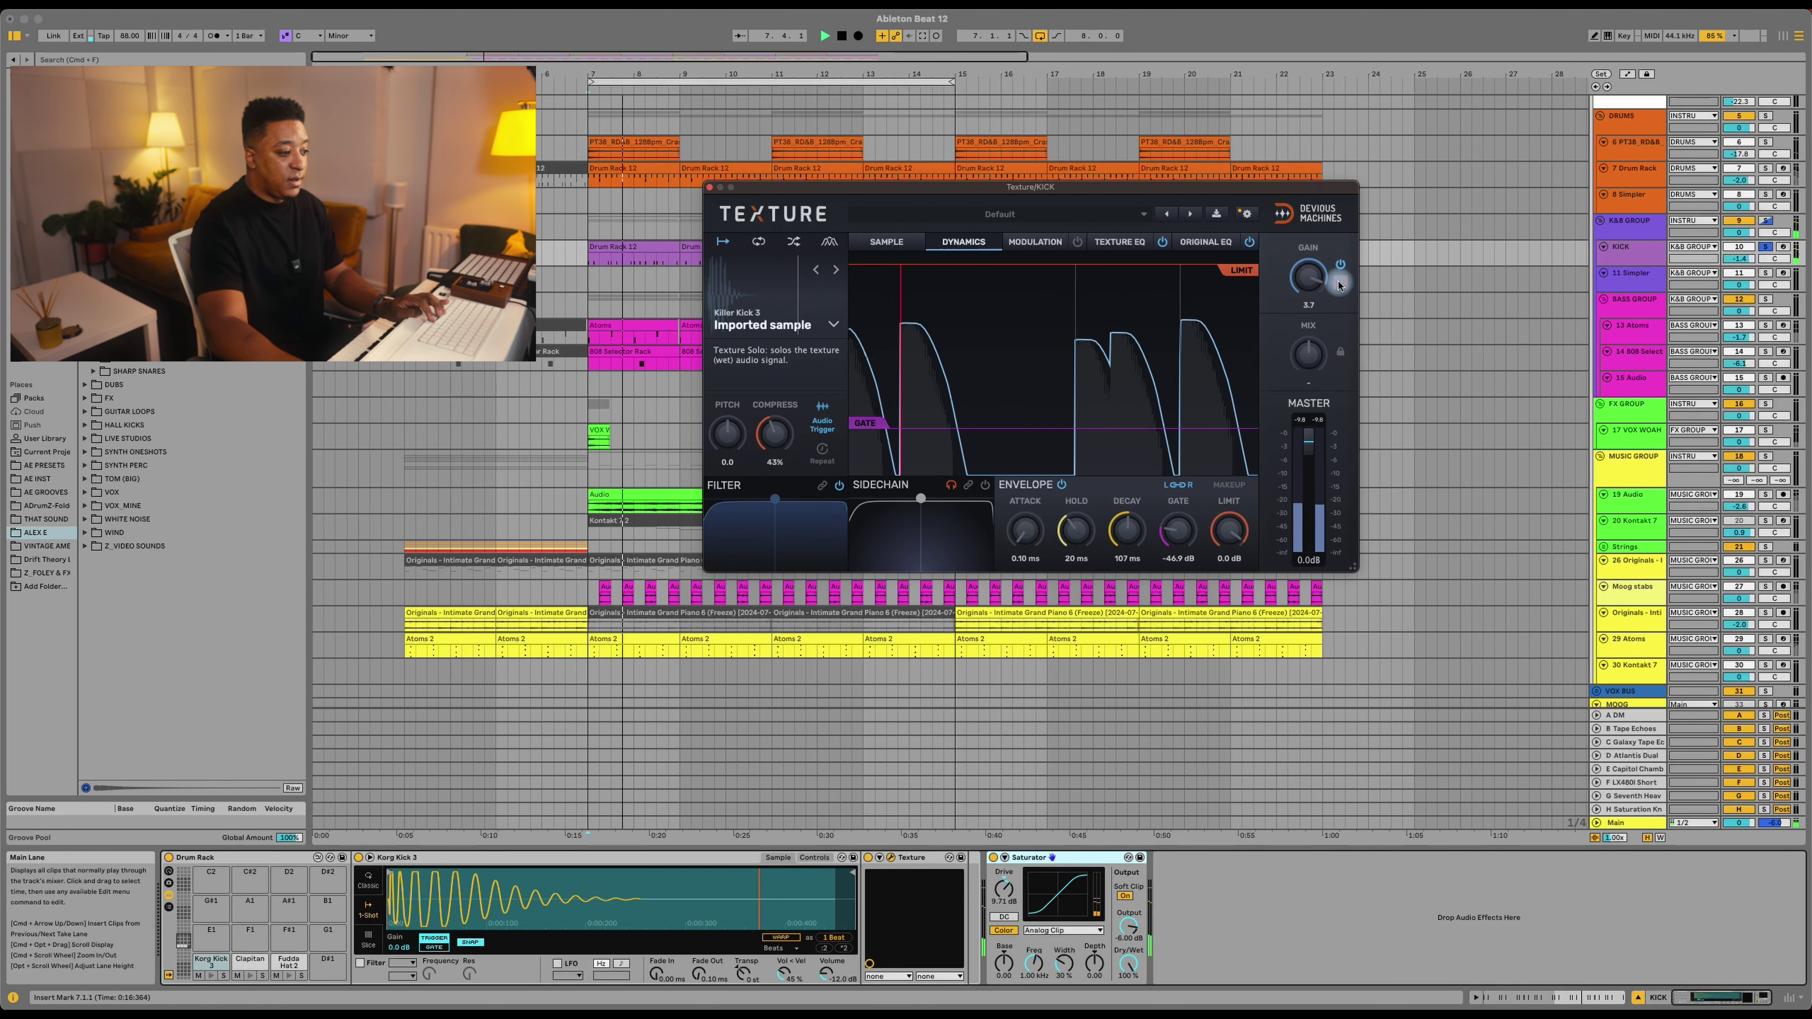
key("space")
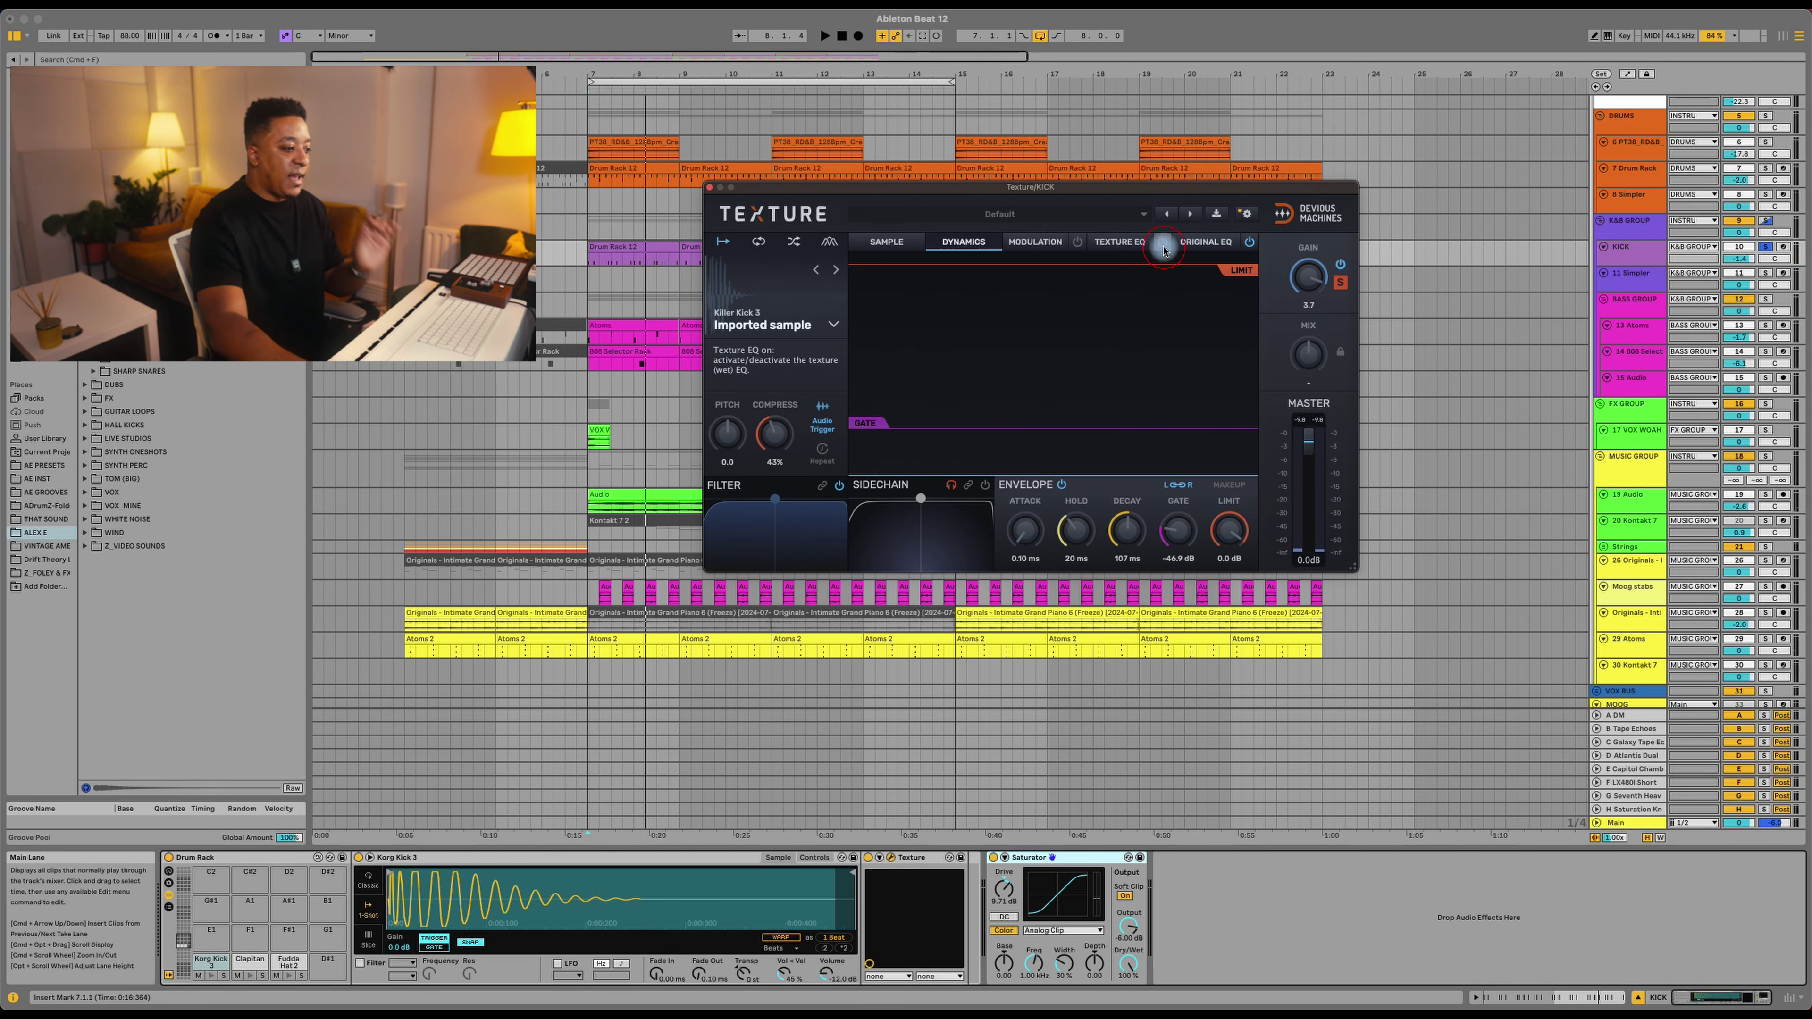
key("space")
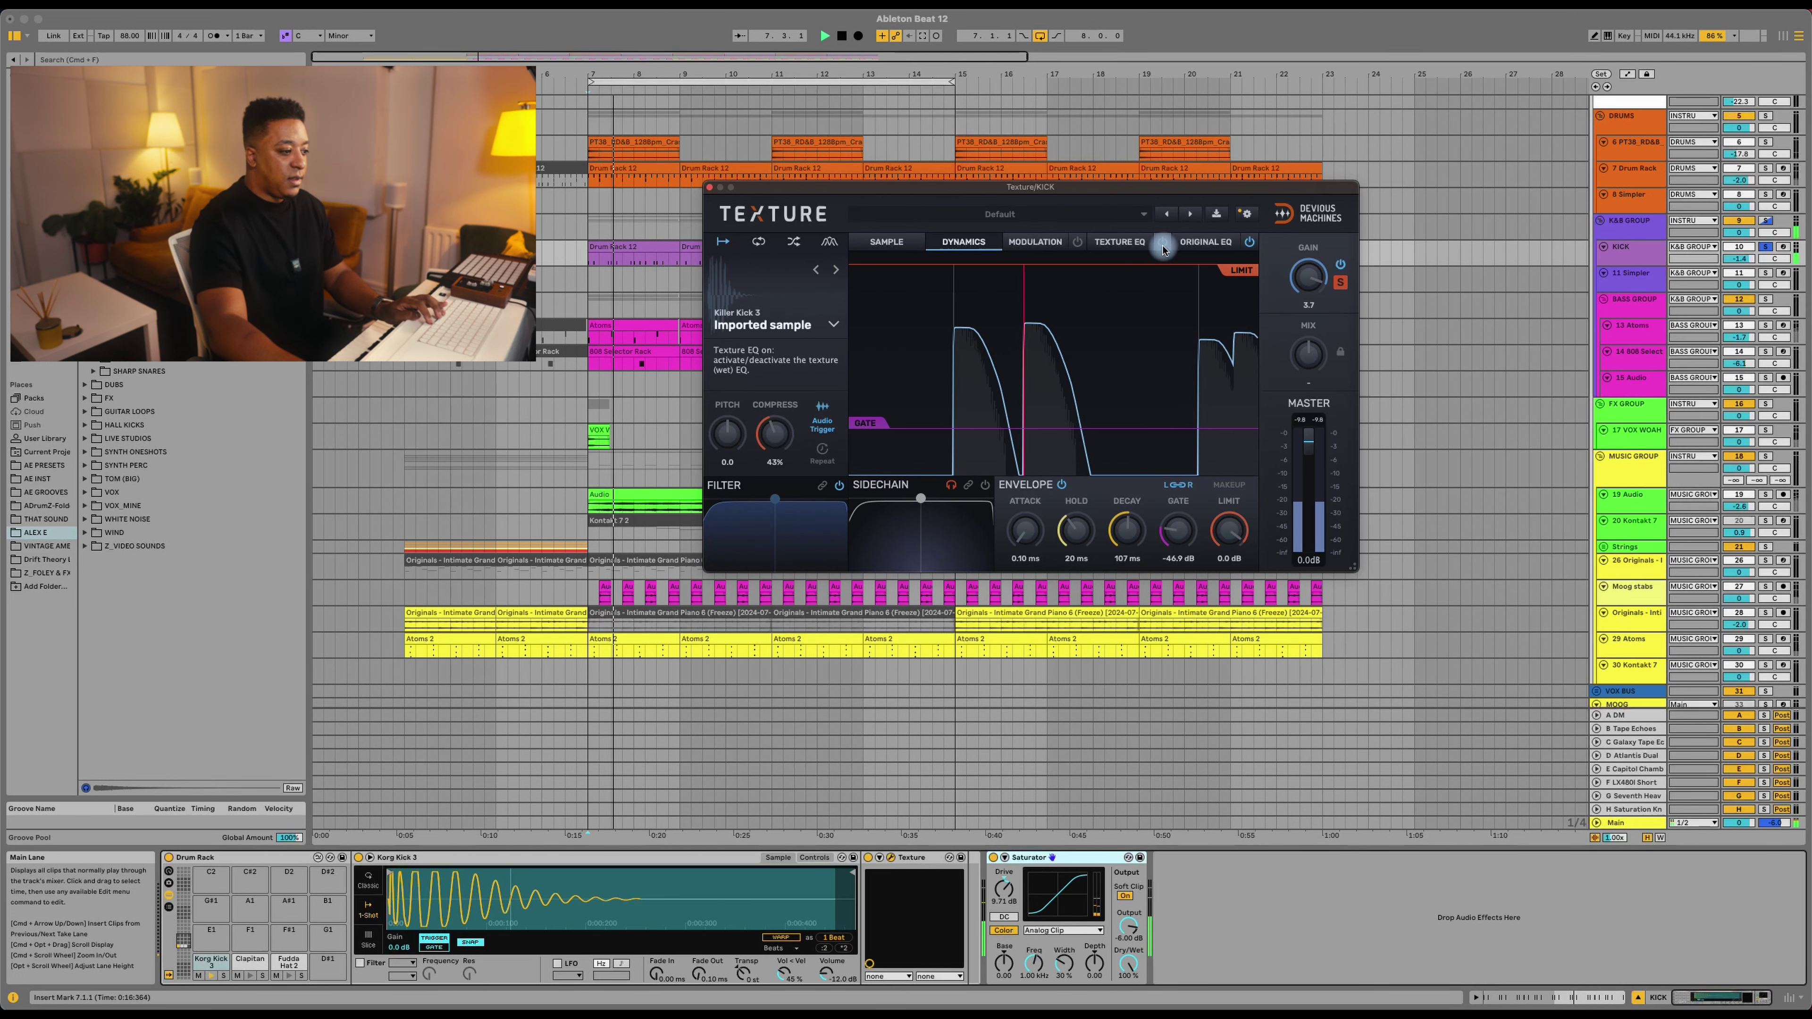
Step: Show the kick texture's EQ curve and check band 1's filter types without changing them
left_click(1125, 243)
key("space")
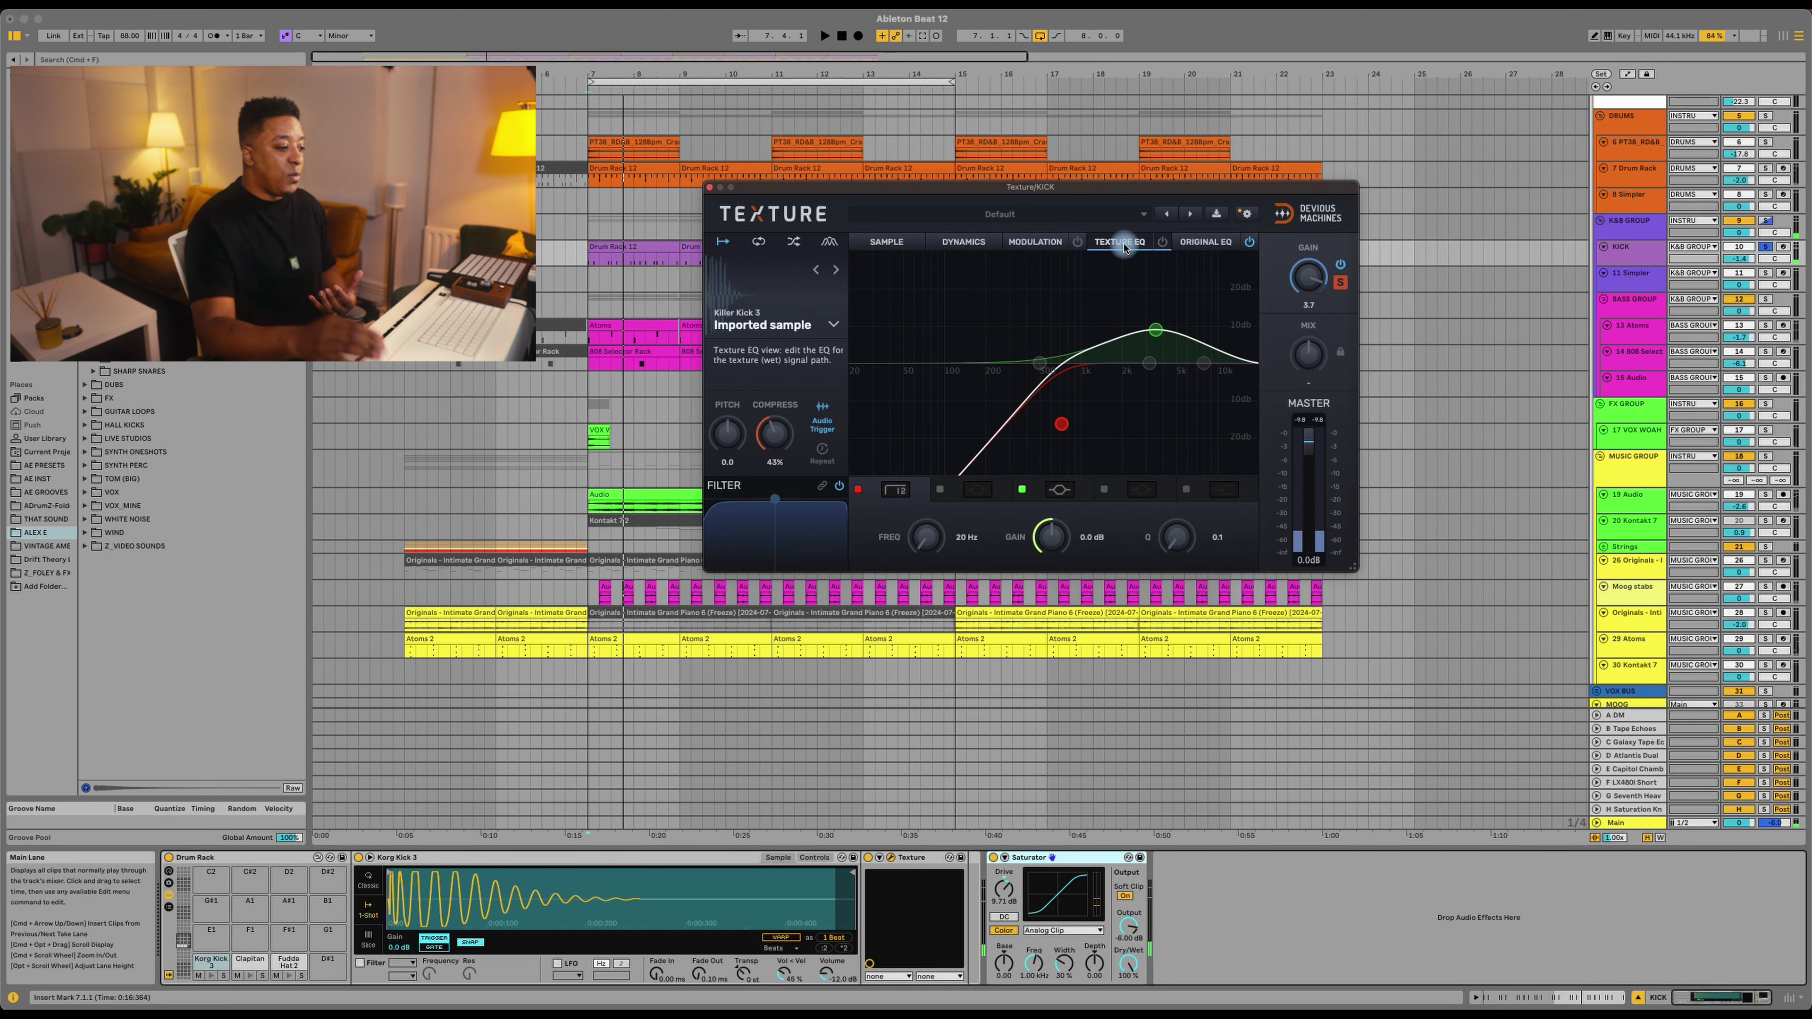
left_click(901, 490)
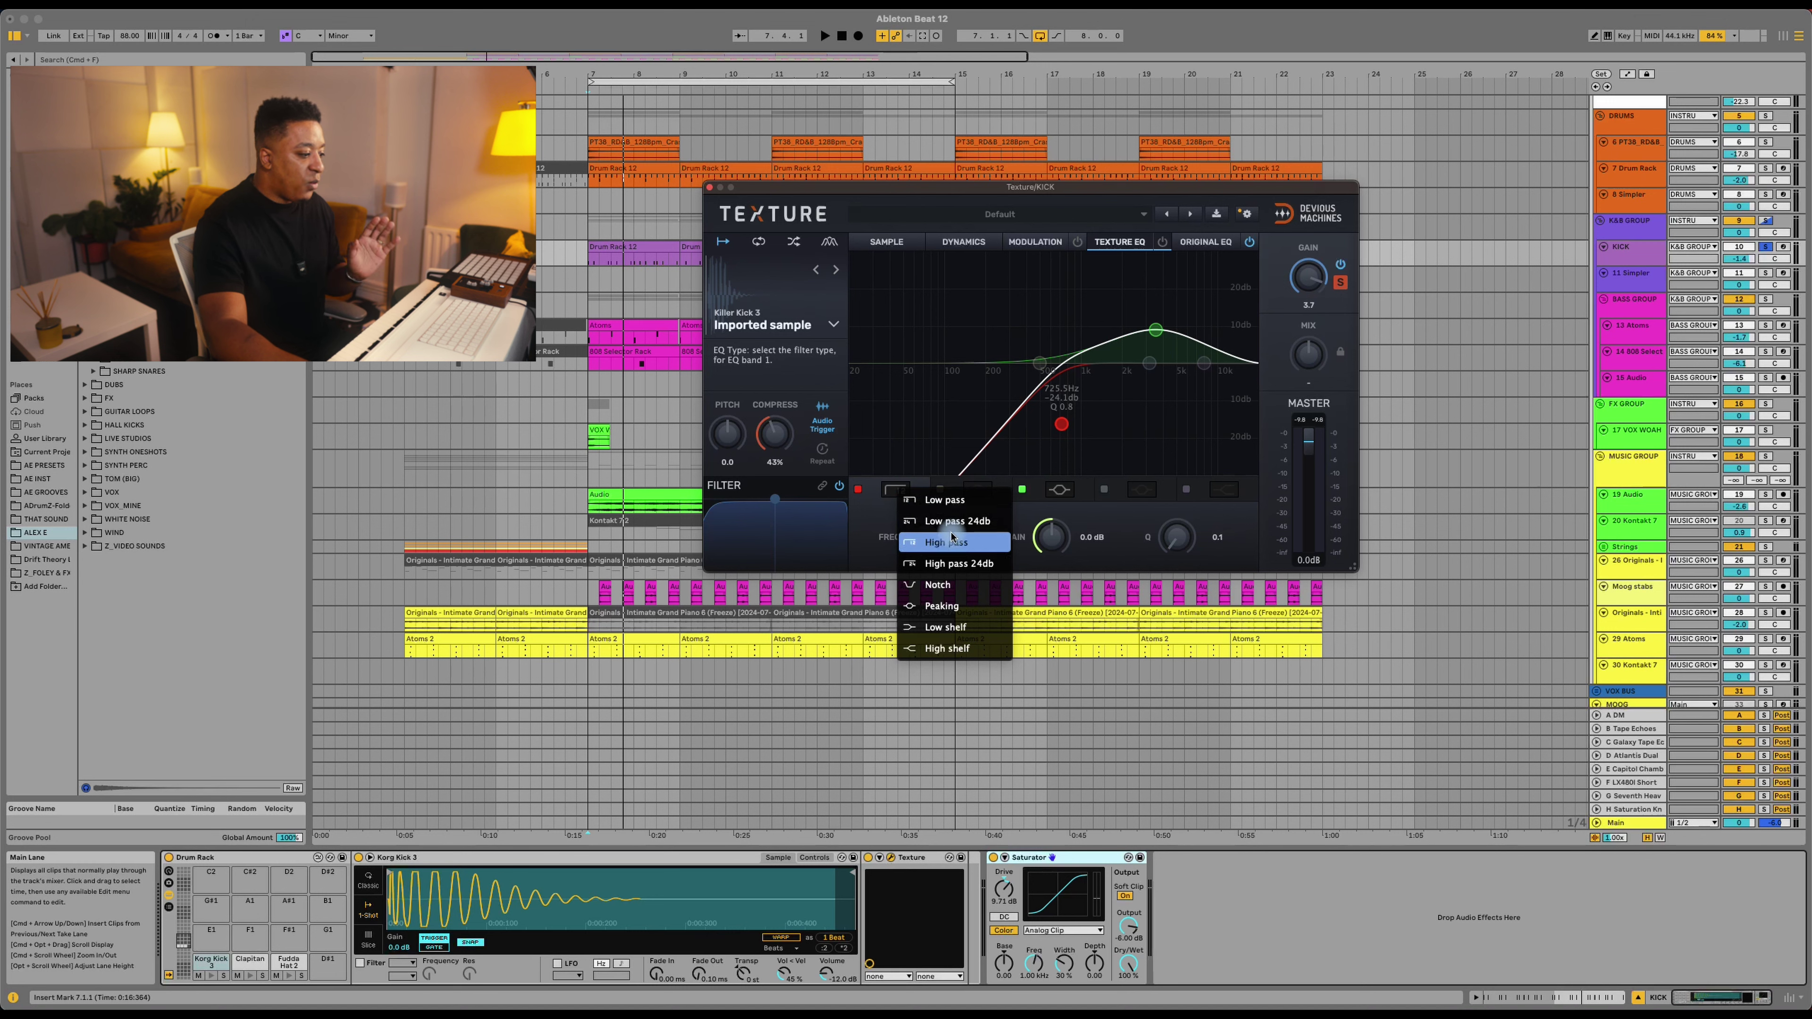
left_click(896, 505)
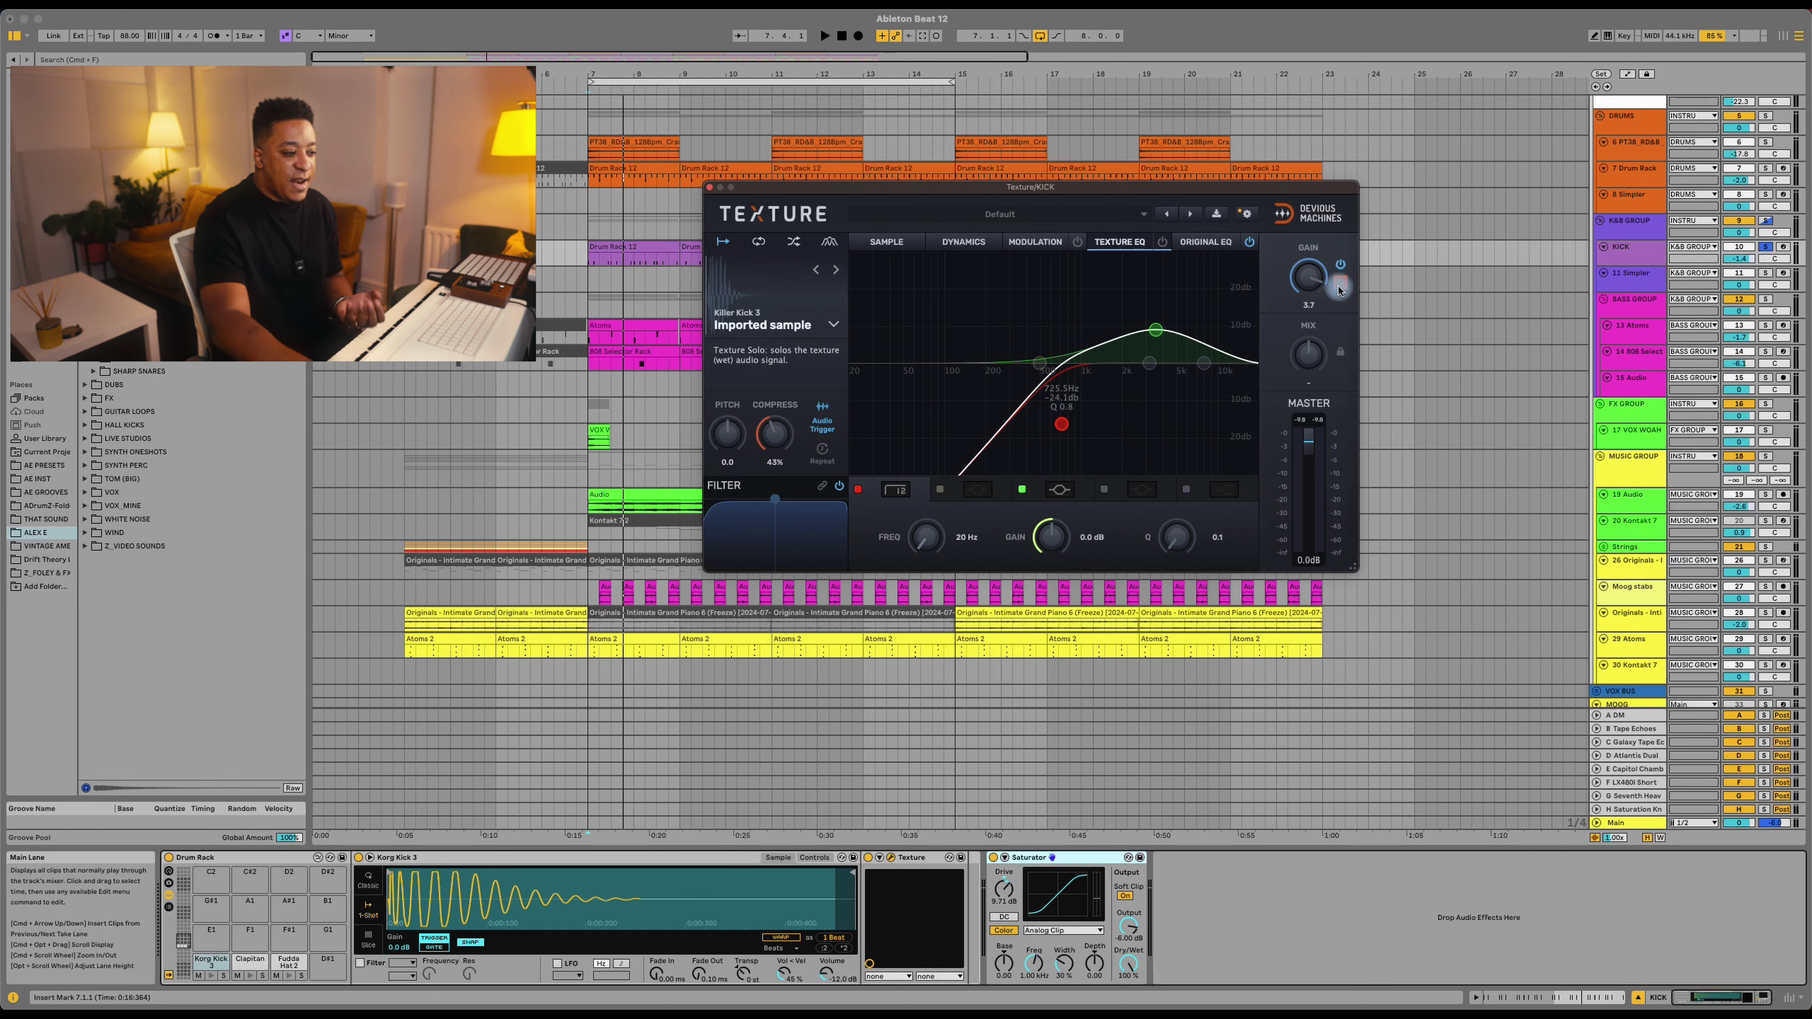
Step: Compare against the Original EQ, return to Texture EQ, and play the beat through it
left_click(1206, 242)
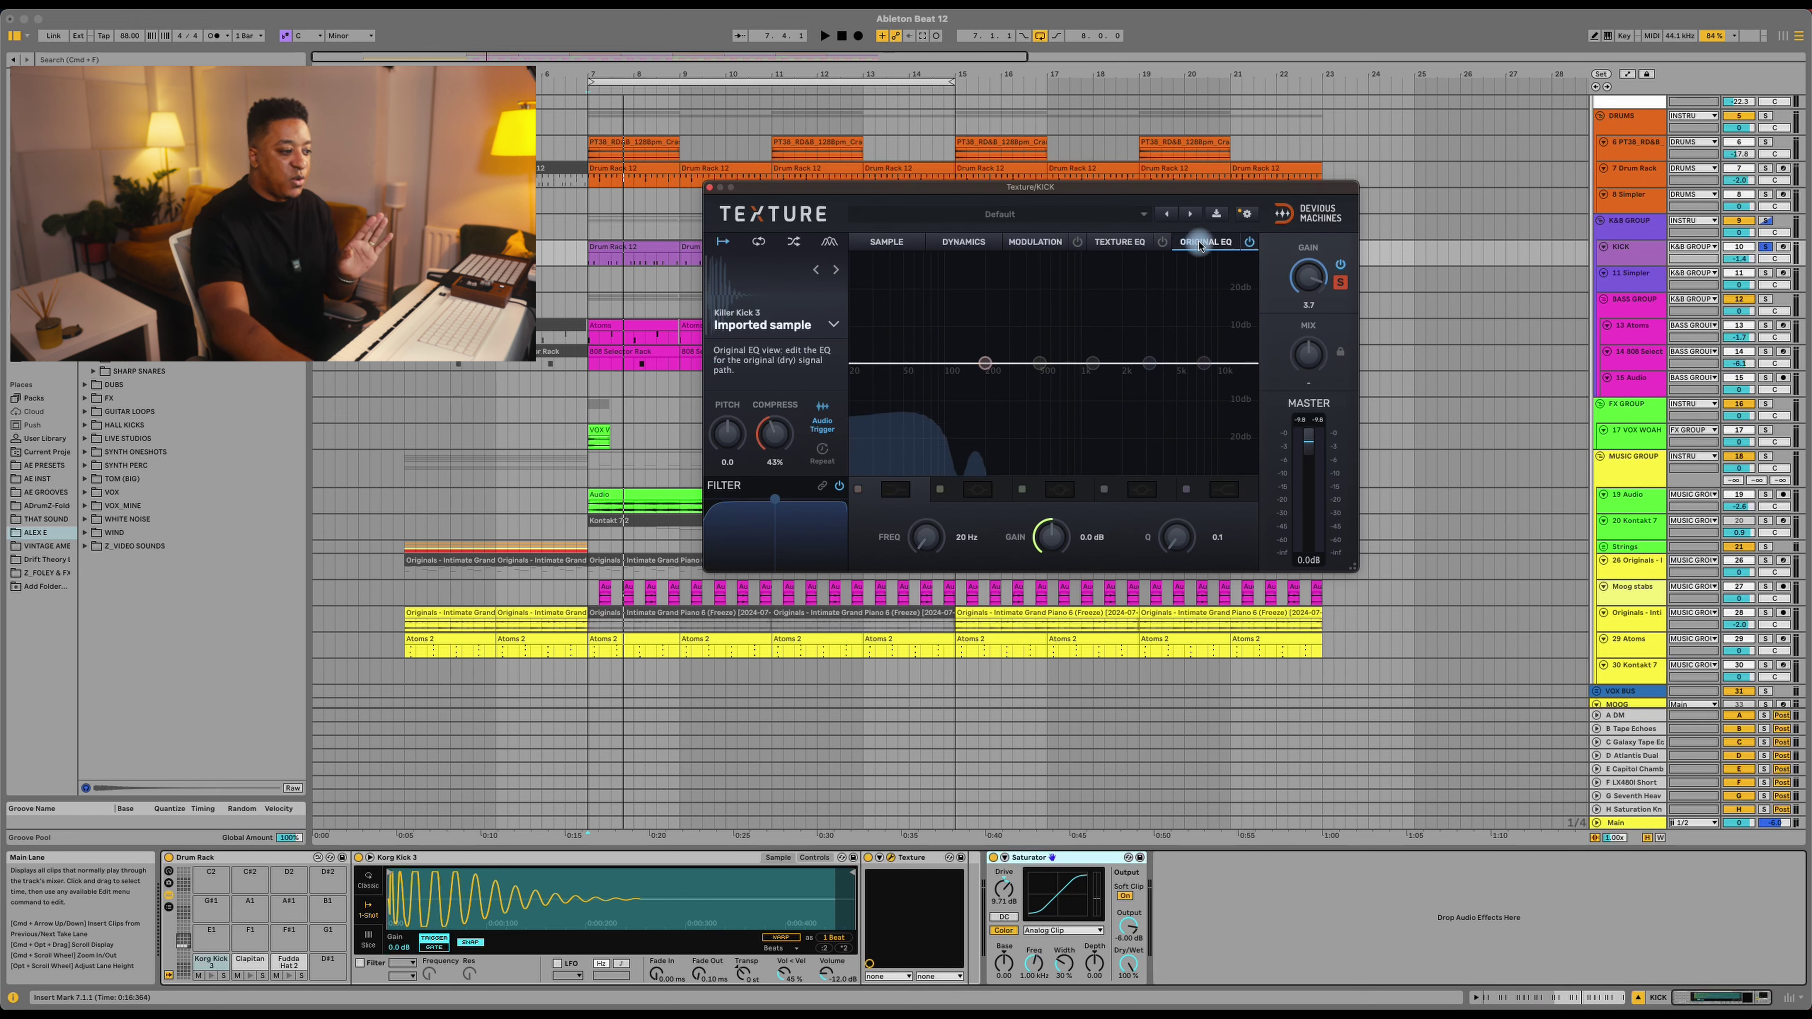
left_click(1128, 244)
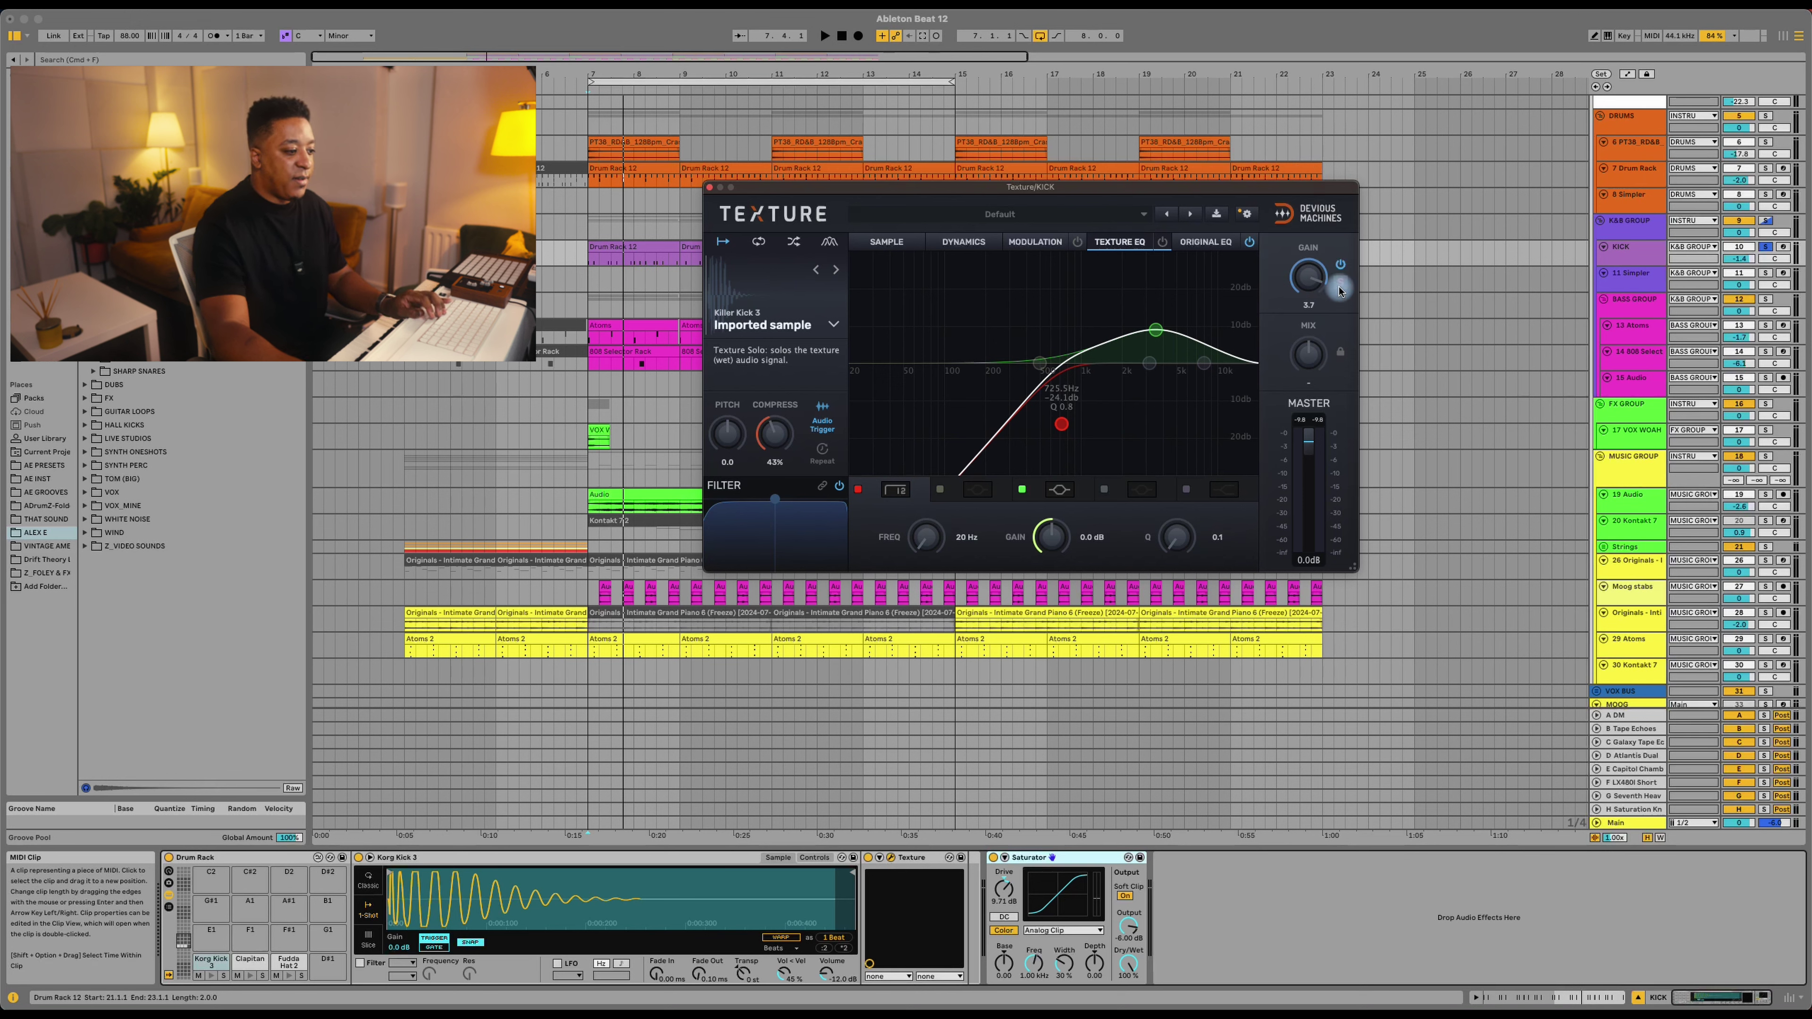
key("space")
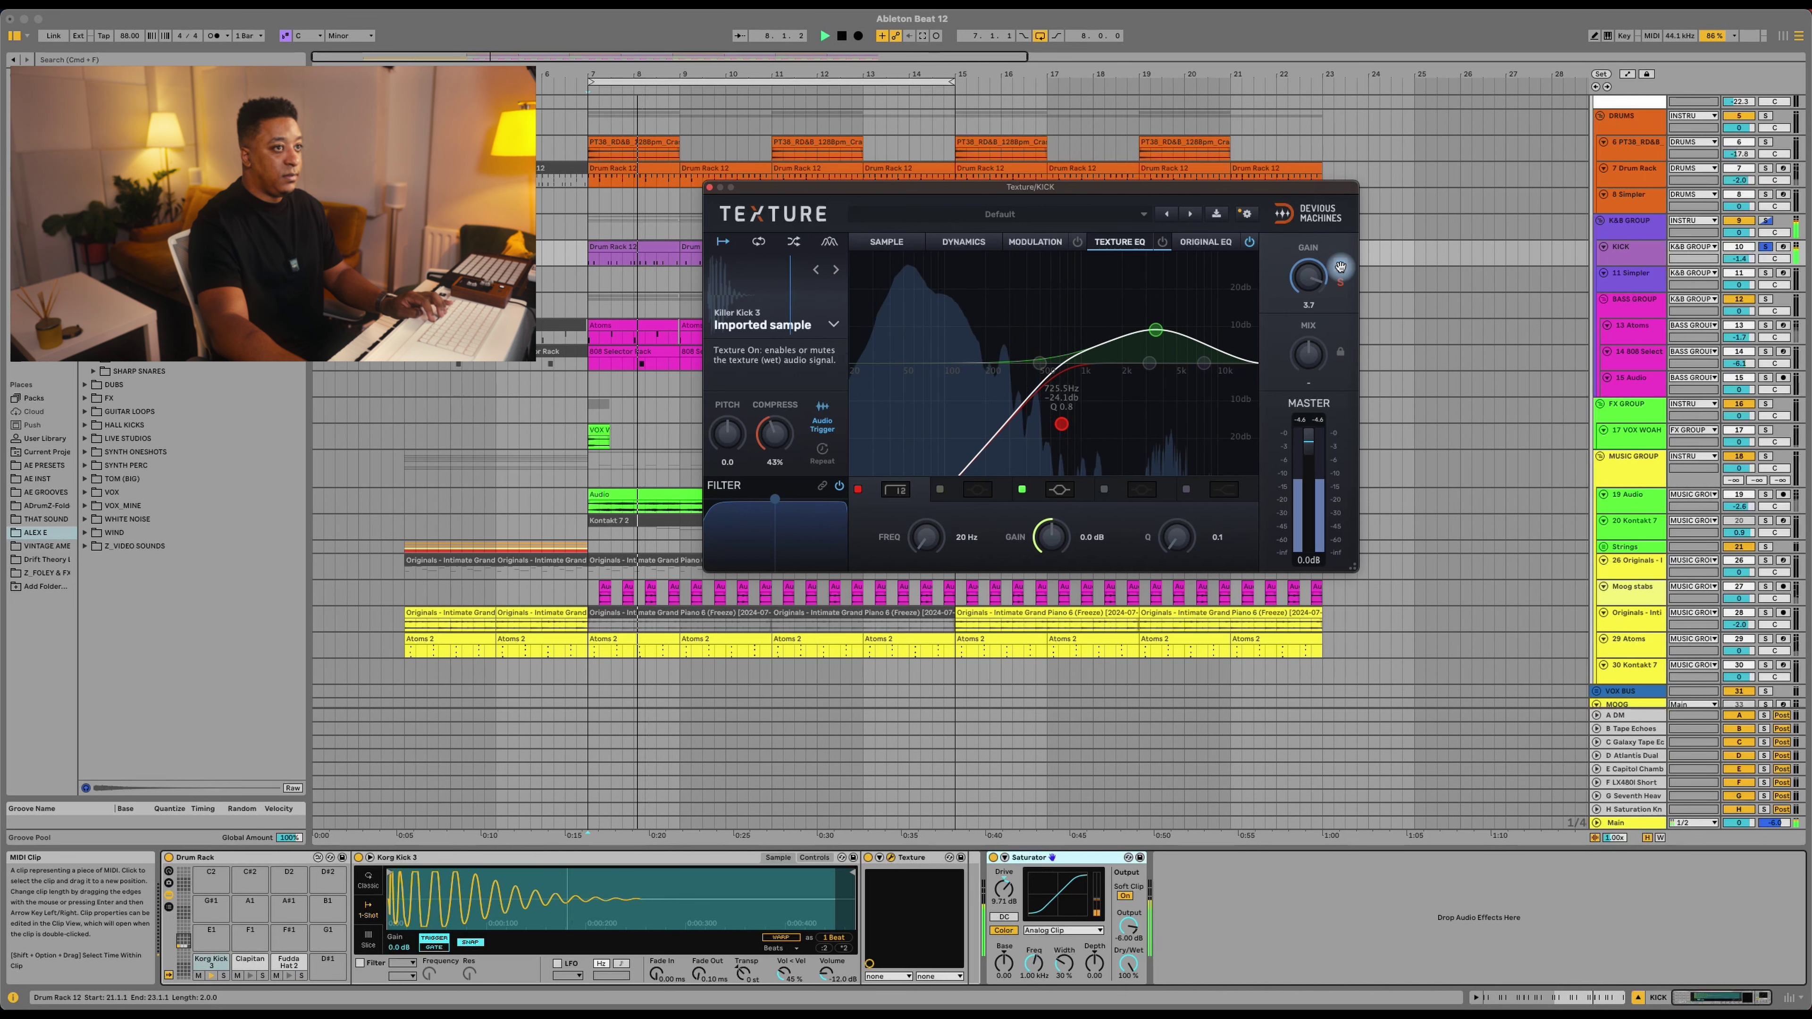
key("space")
key("space")
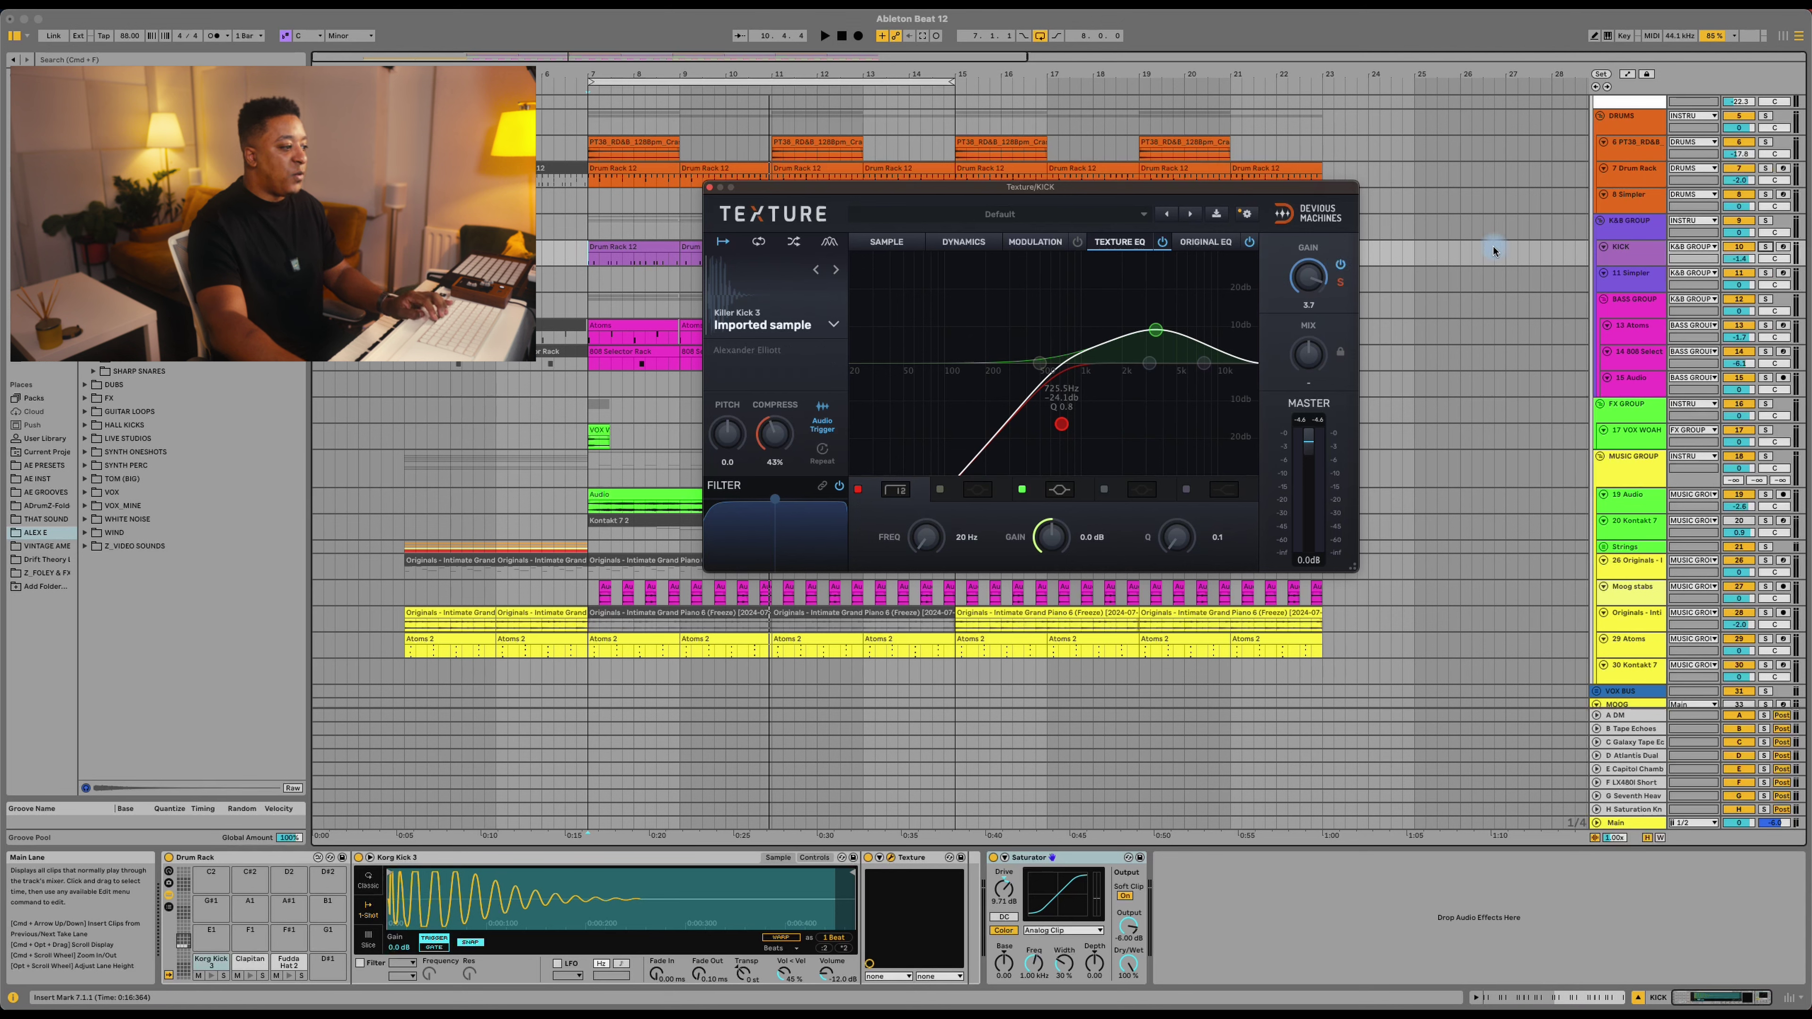
key("space")
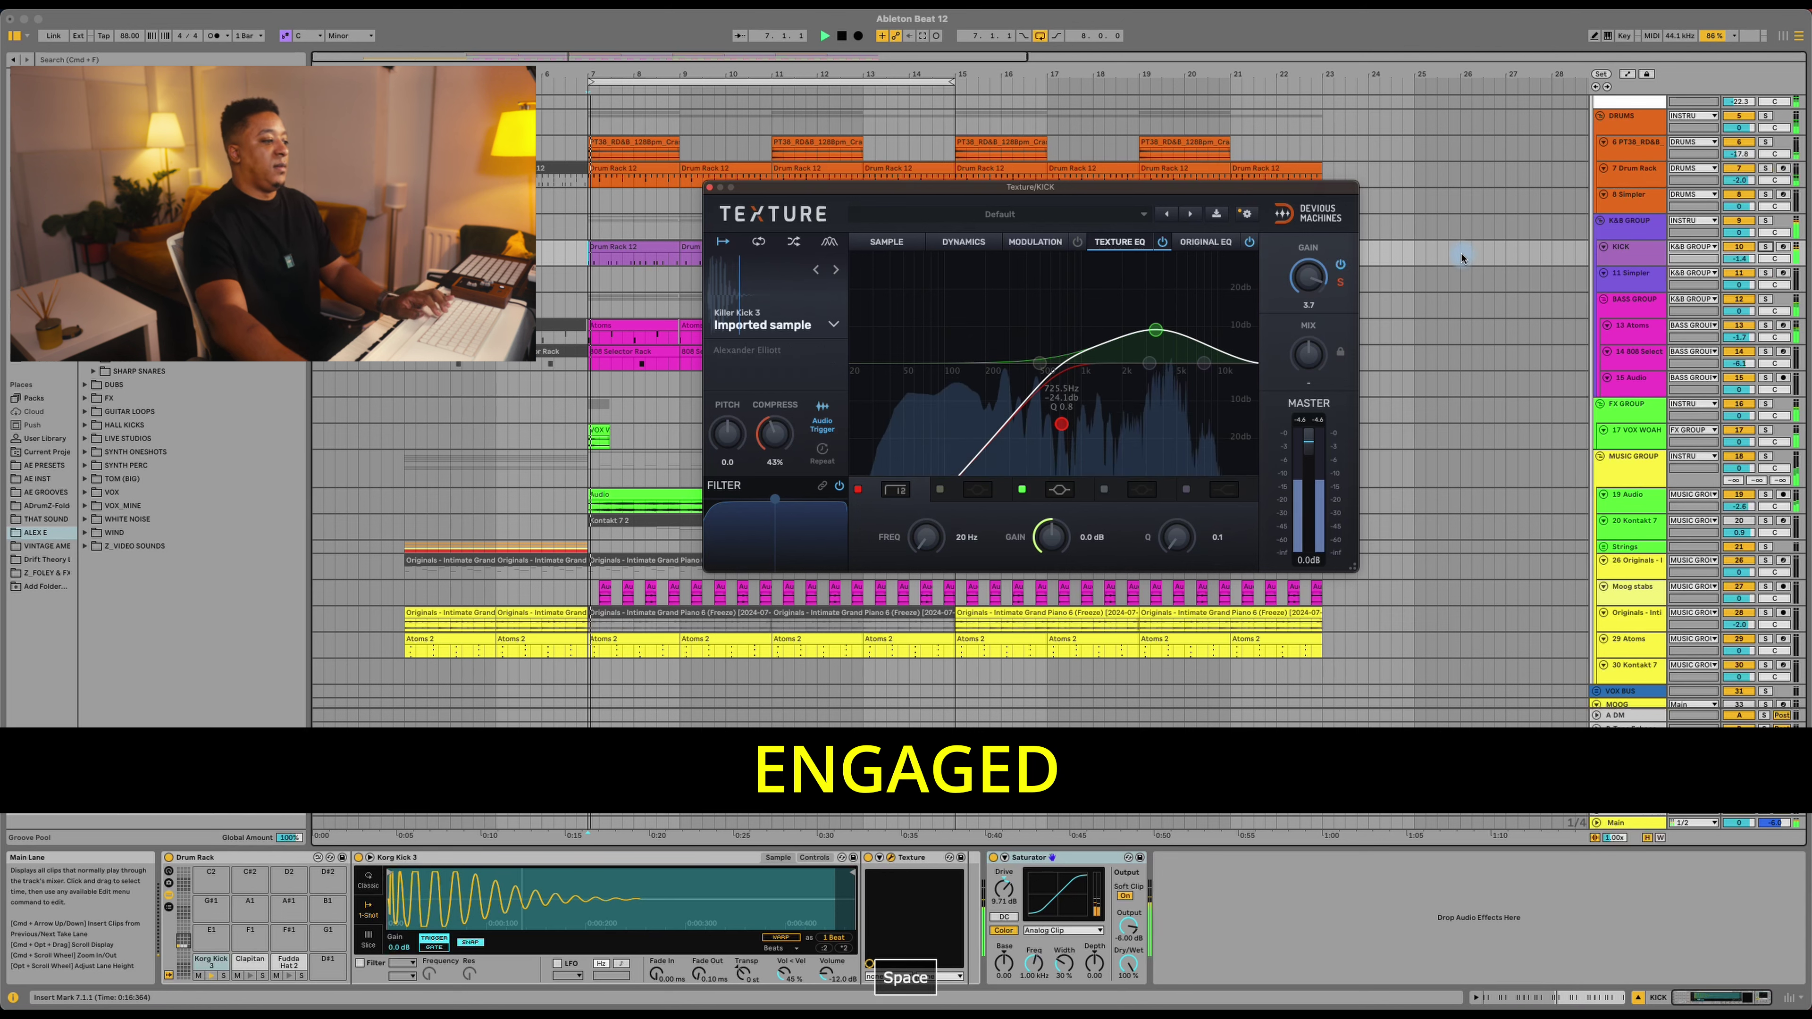
Step: A/B the kick with its Texture layer bypassed then re-engaged, stop playback, and close the window
left_click(1340, 268)
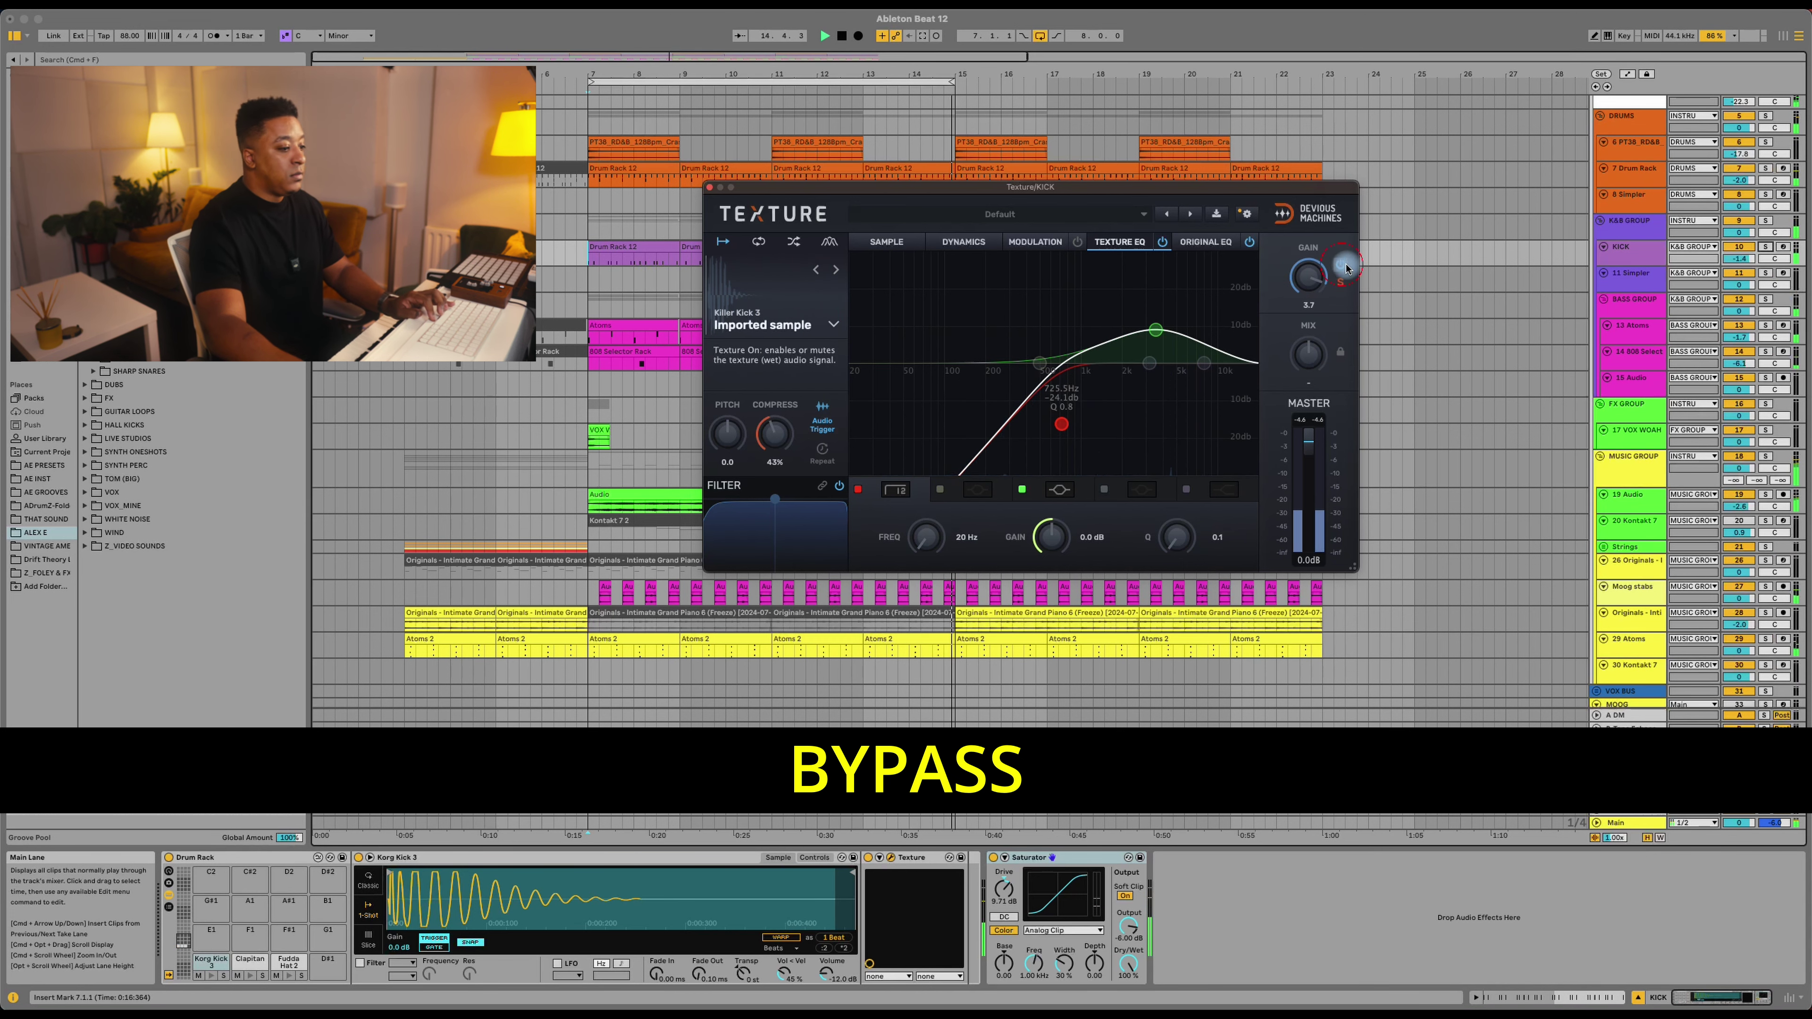
left_click(1342, 266)
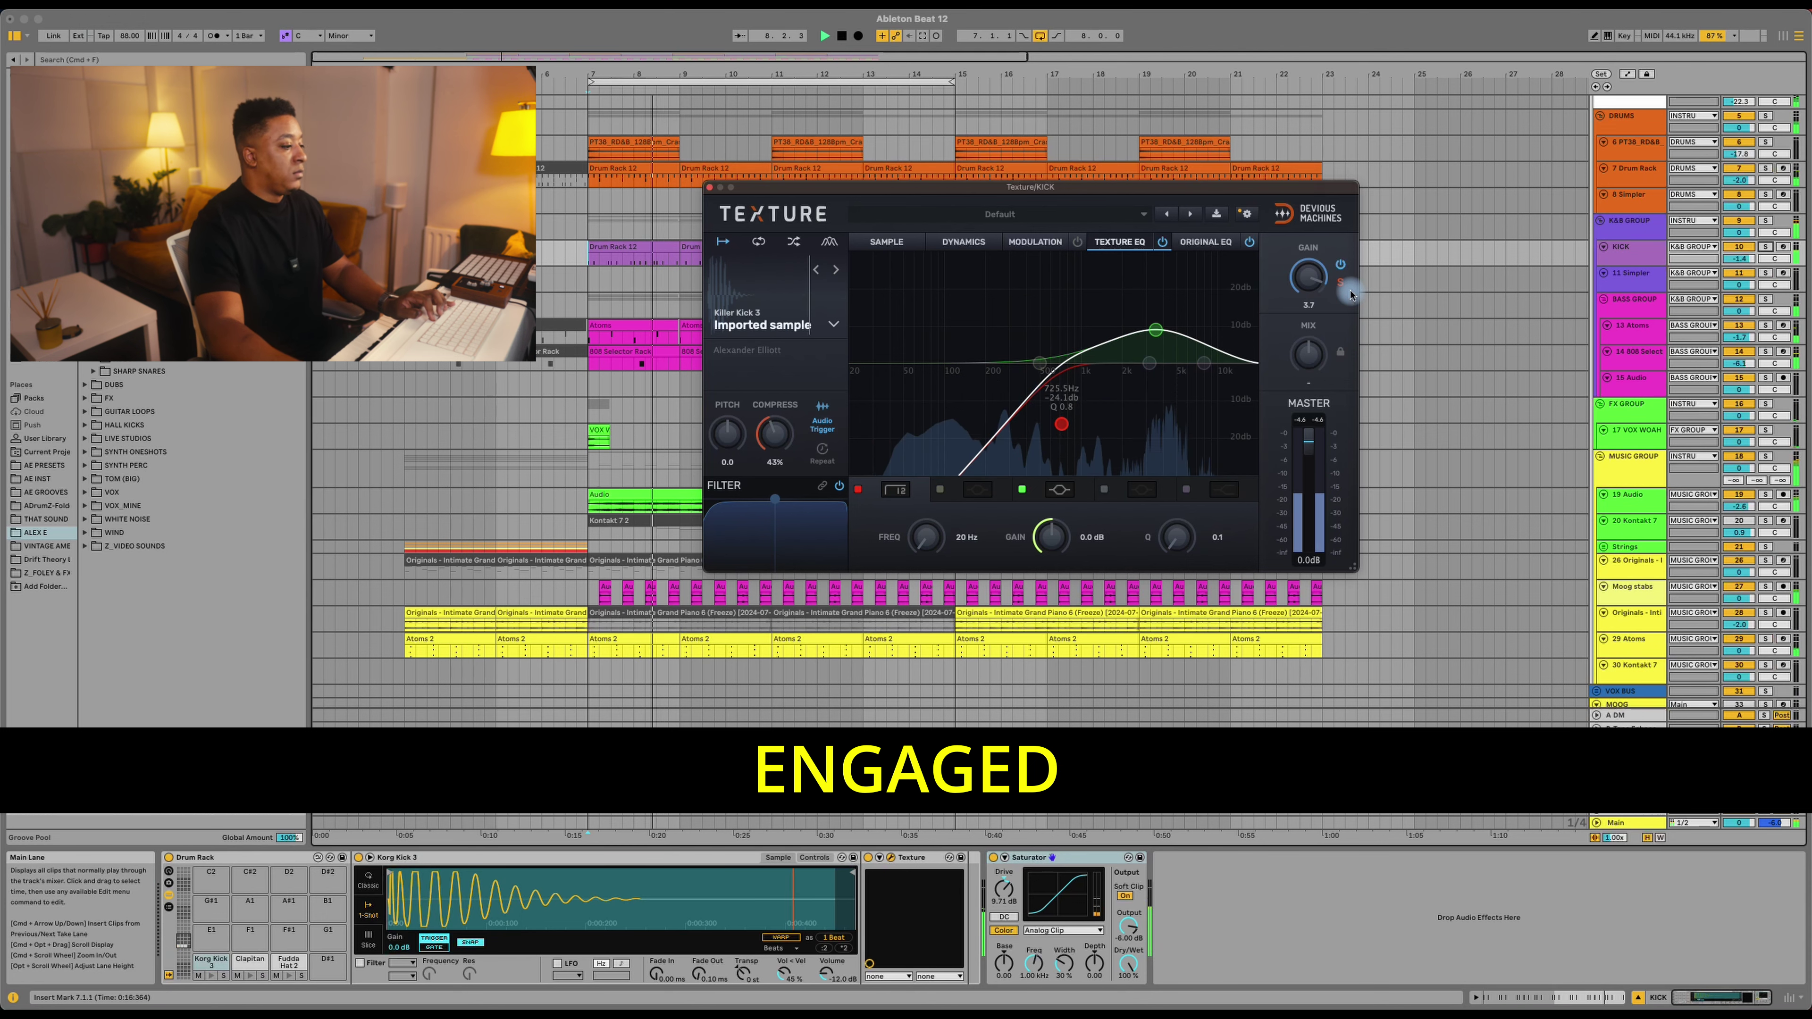
key("space")
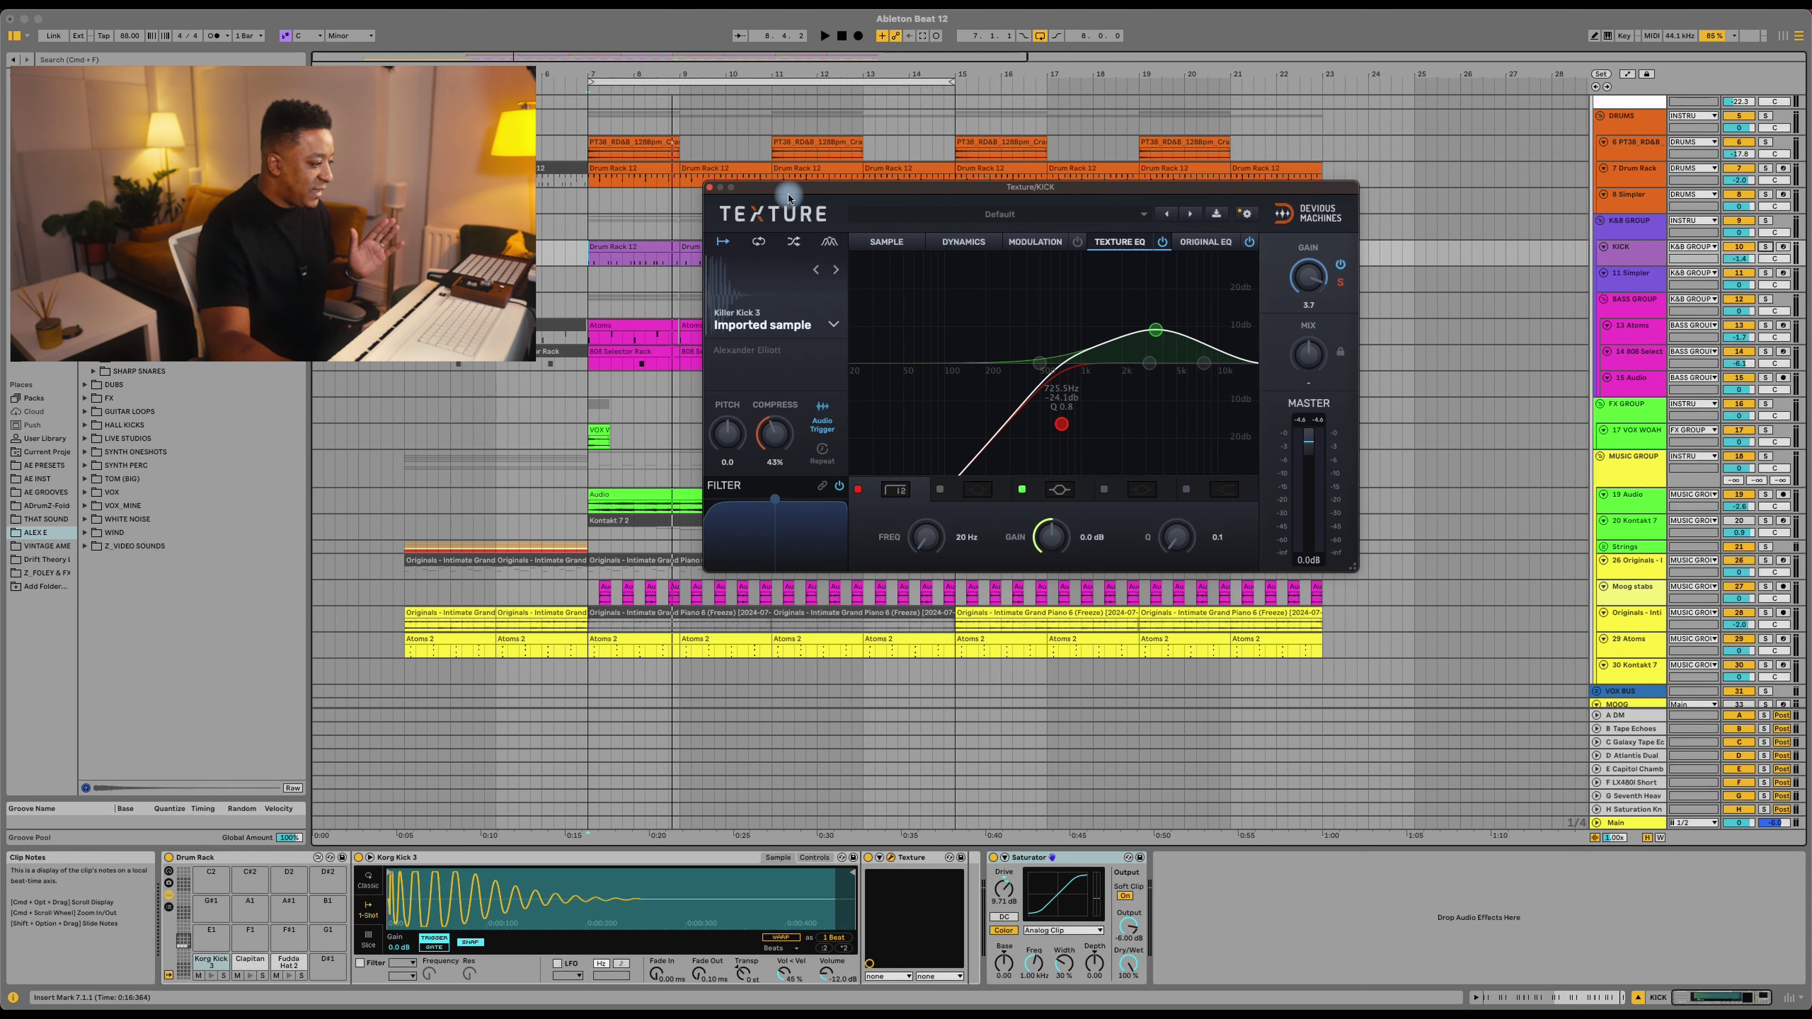
left_click(709, 188)
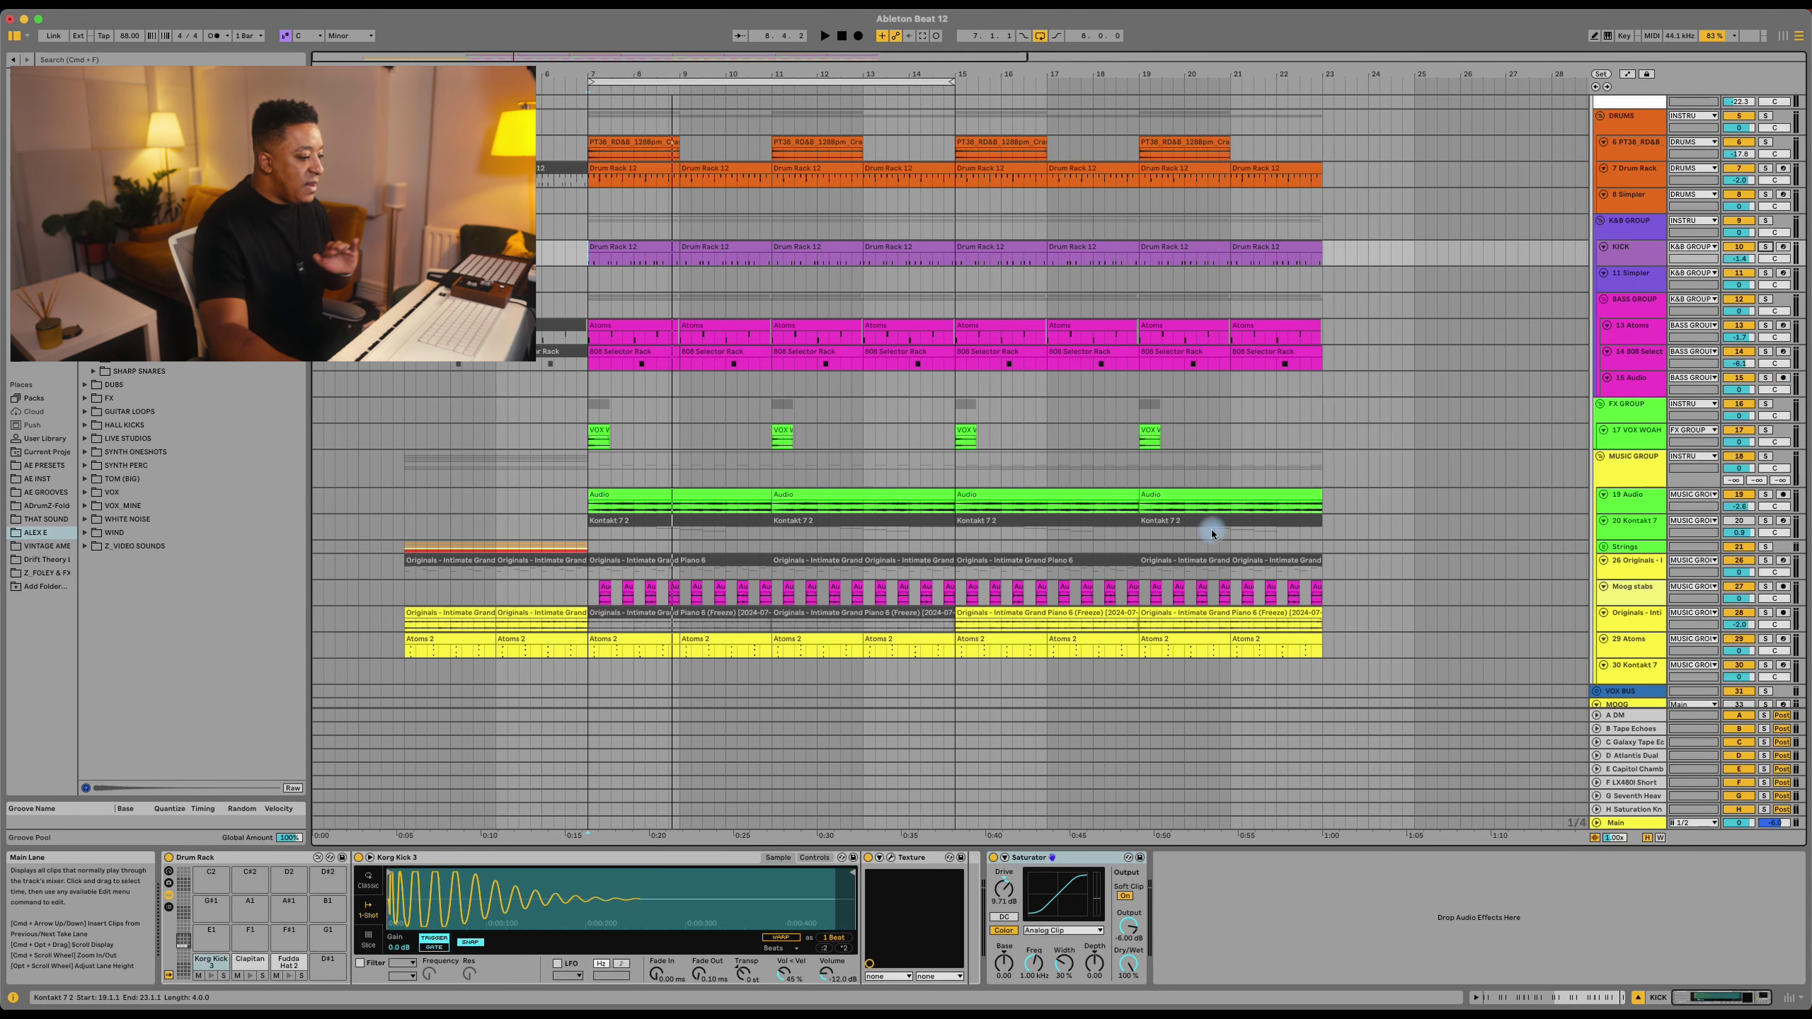
Step: Solo 29 Atoms, open its Digital White Noise Texture window, move it aside, and play from bar 7
left_click(1574, 647)
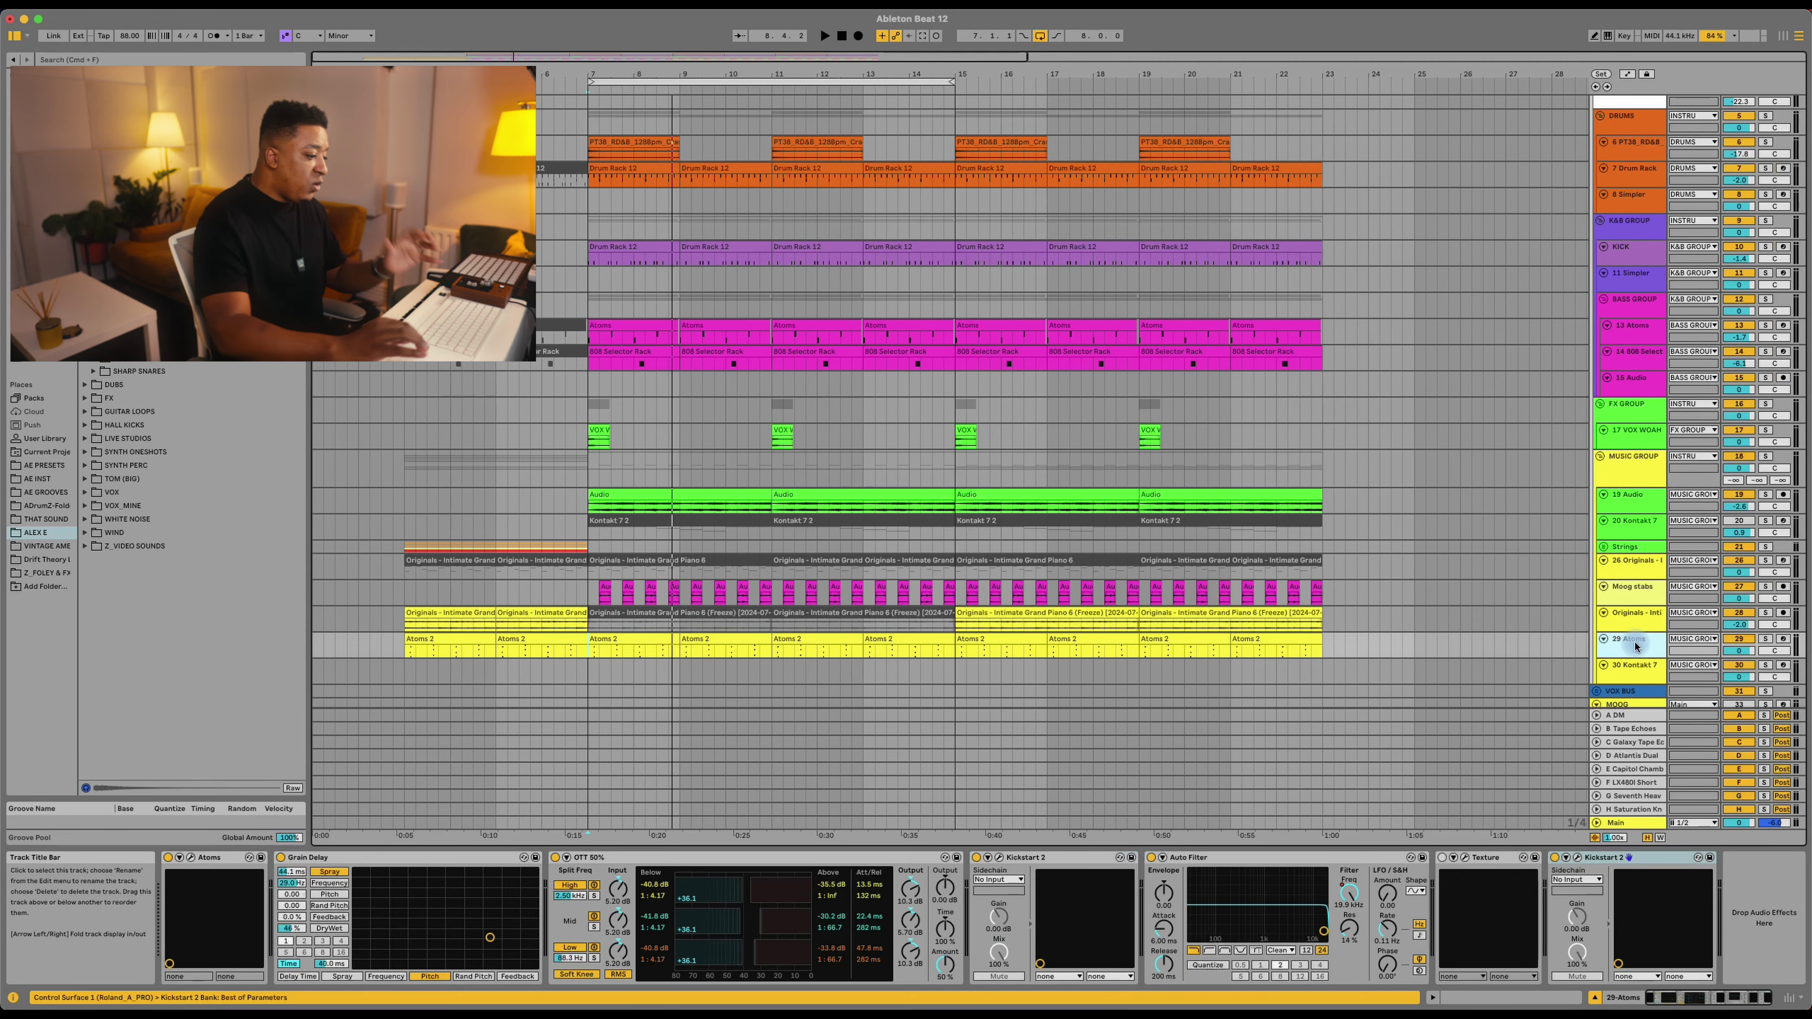
key("s")
scroll(1498, 642, "down", 2)
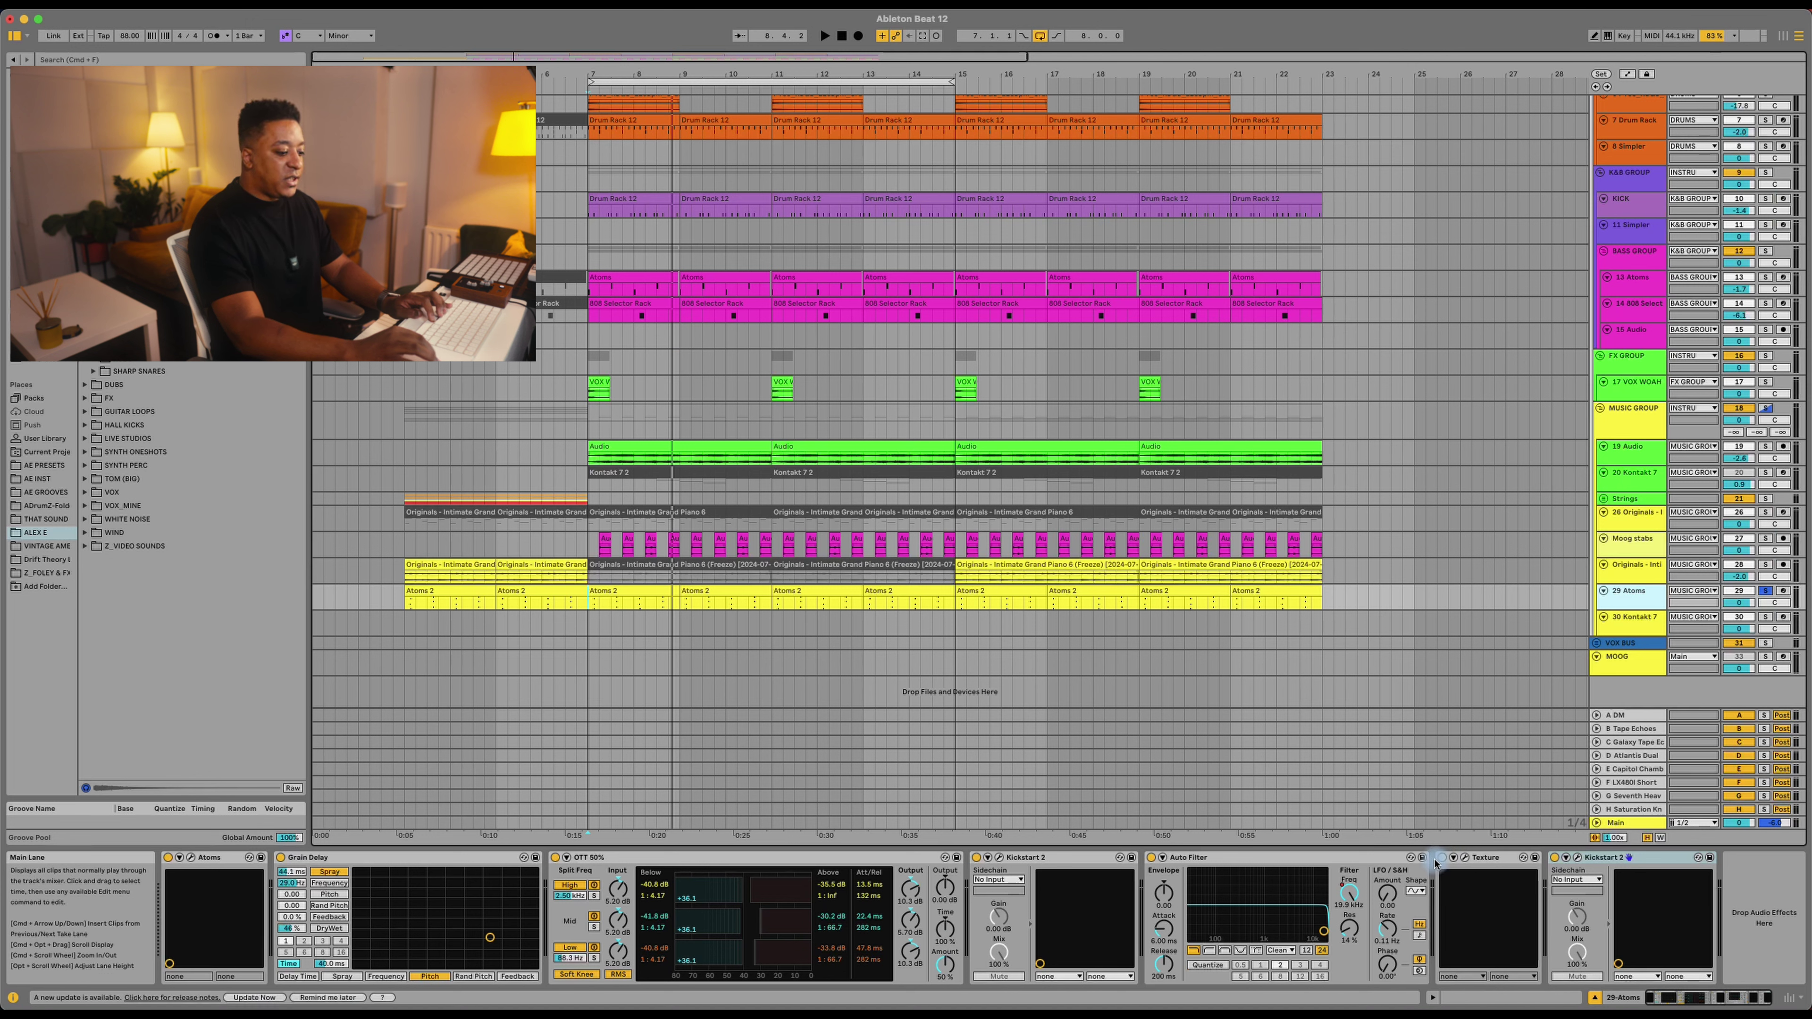
left_click(1466, 860)
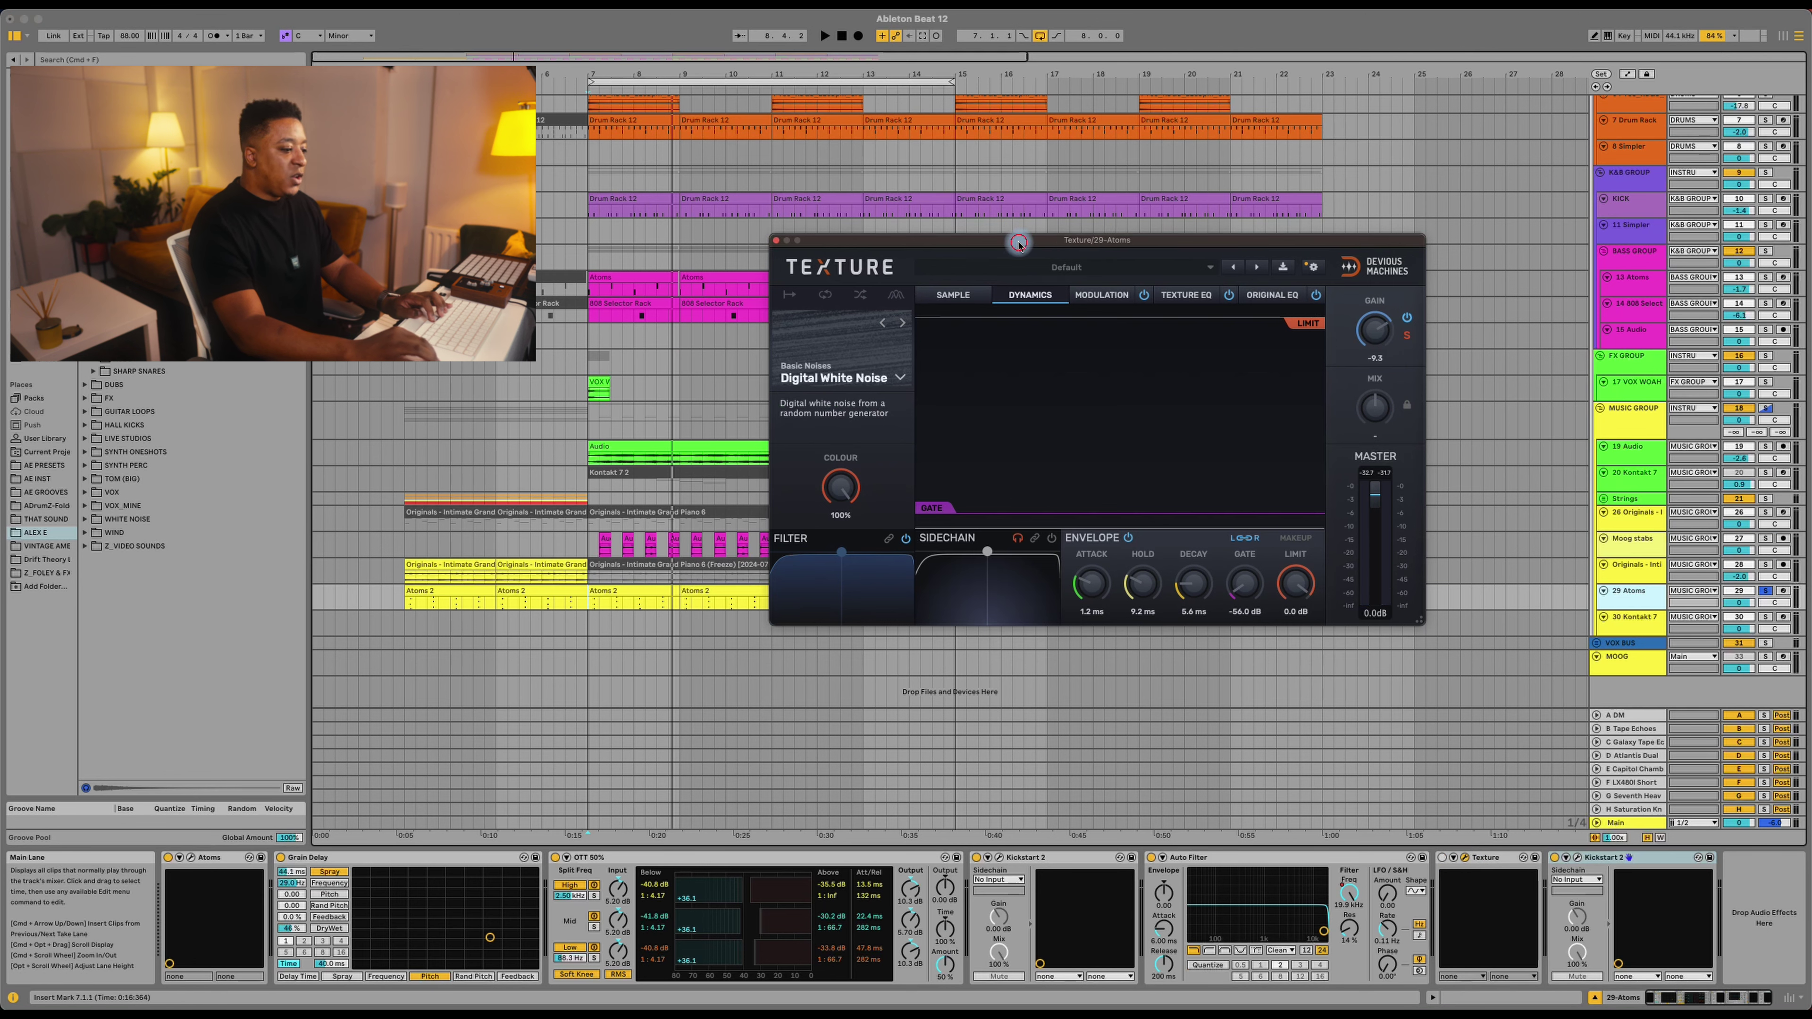
left_click_drag(1020, 240, 1135, 208)
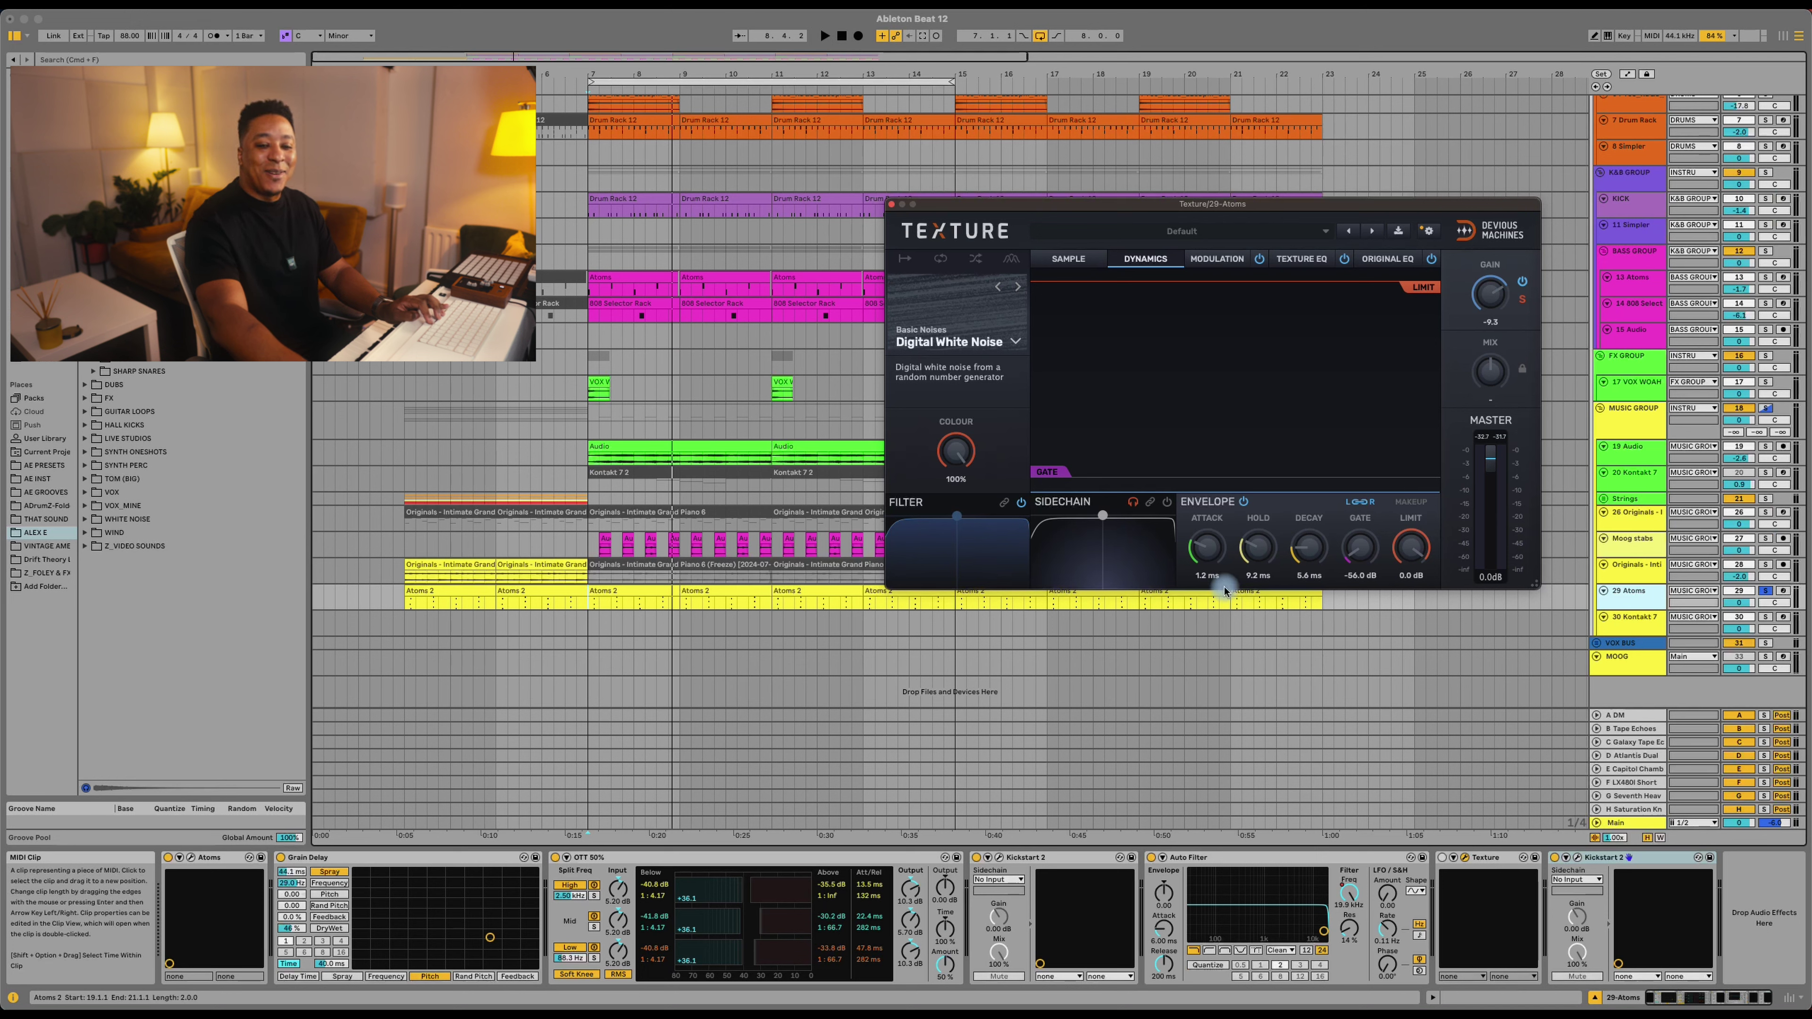
key("space")
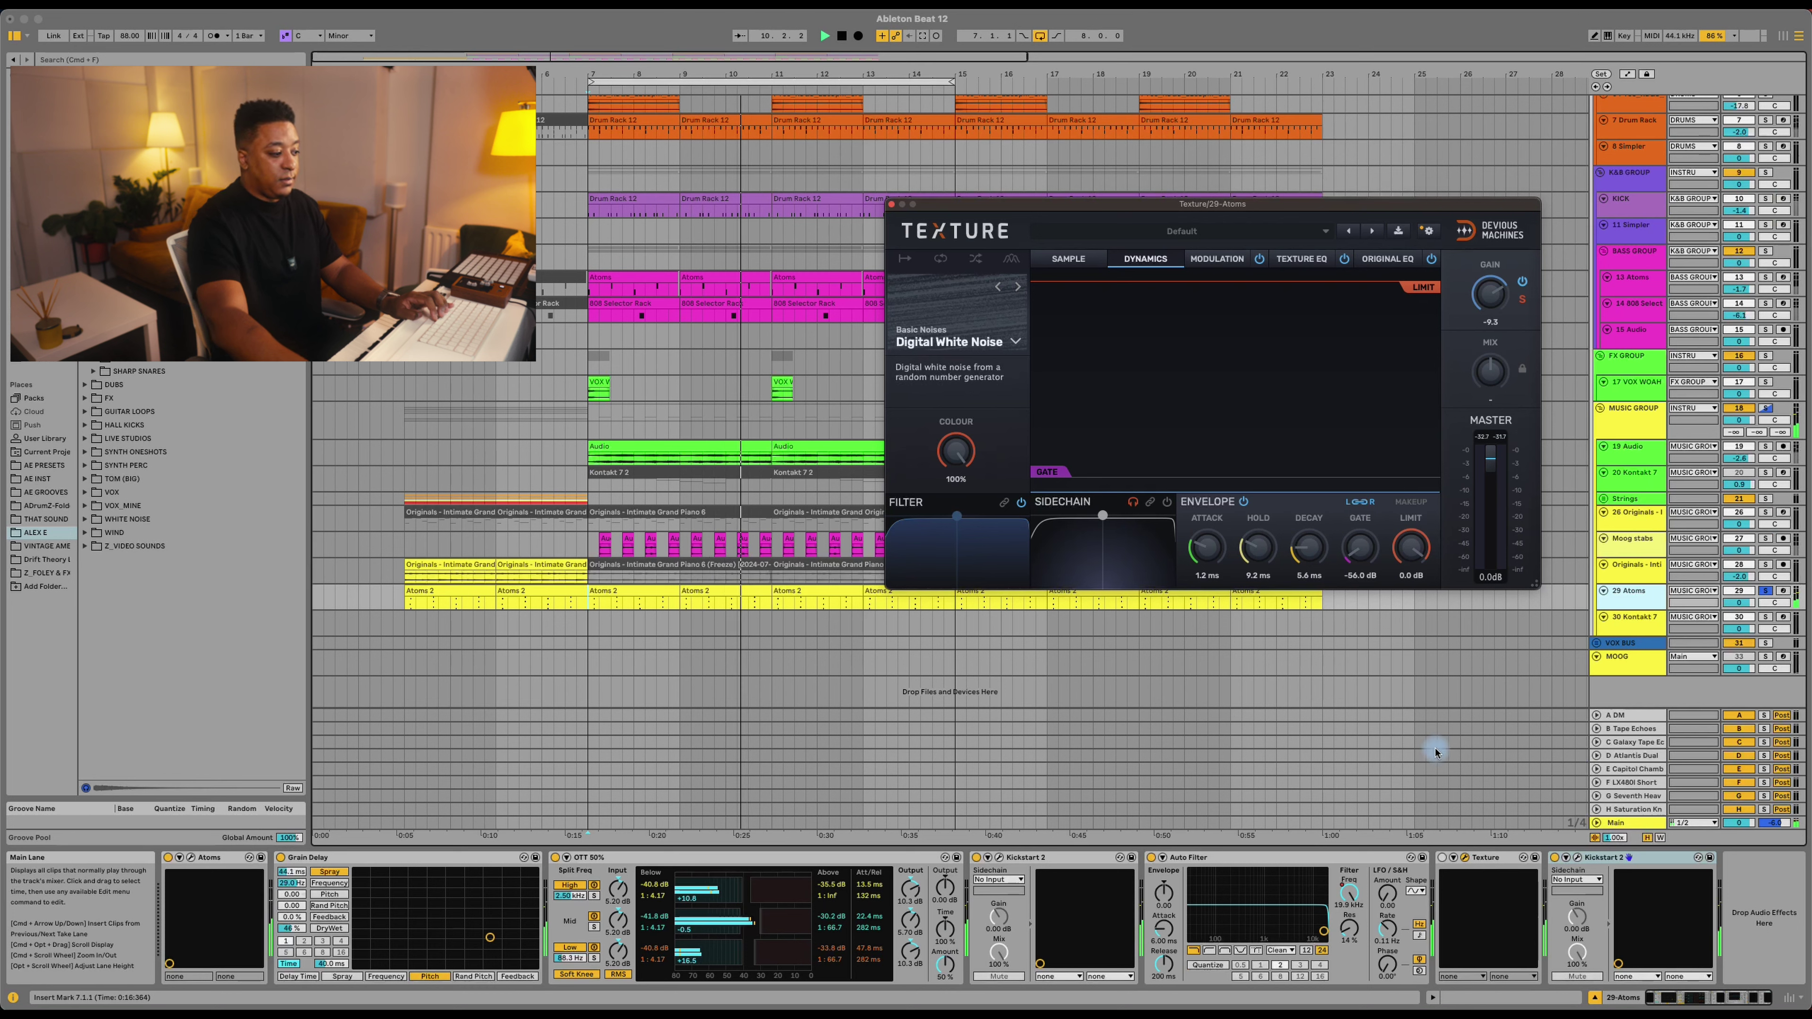
Step: Solo the Atoms track and replay the beat from bar 7 several times
key("space")
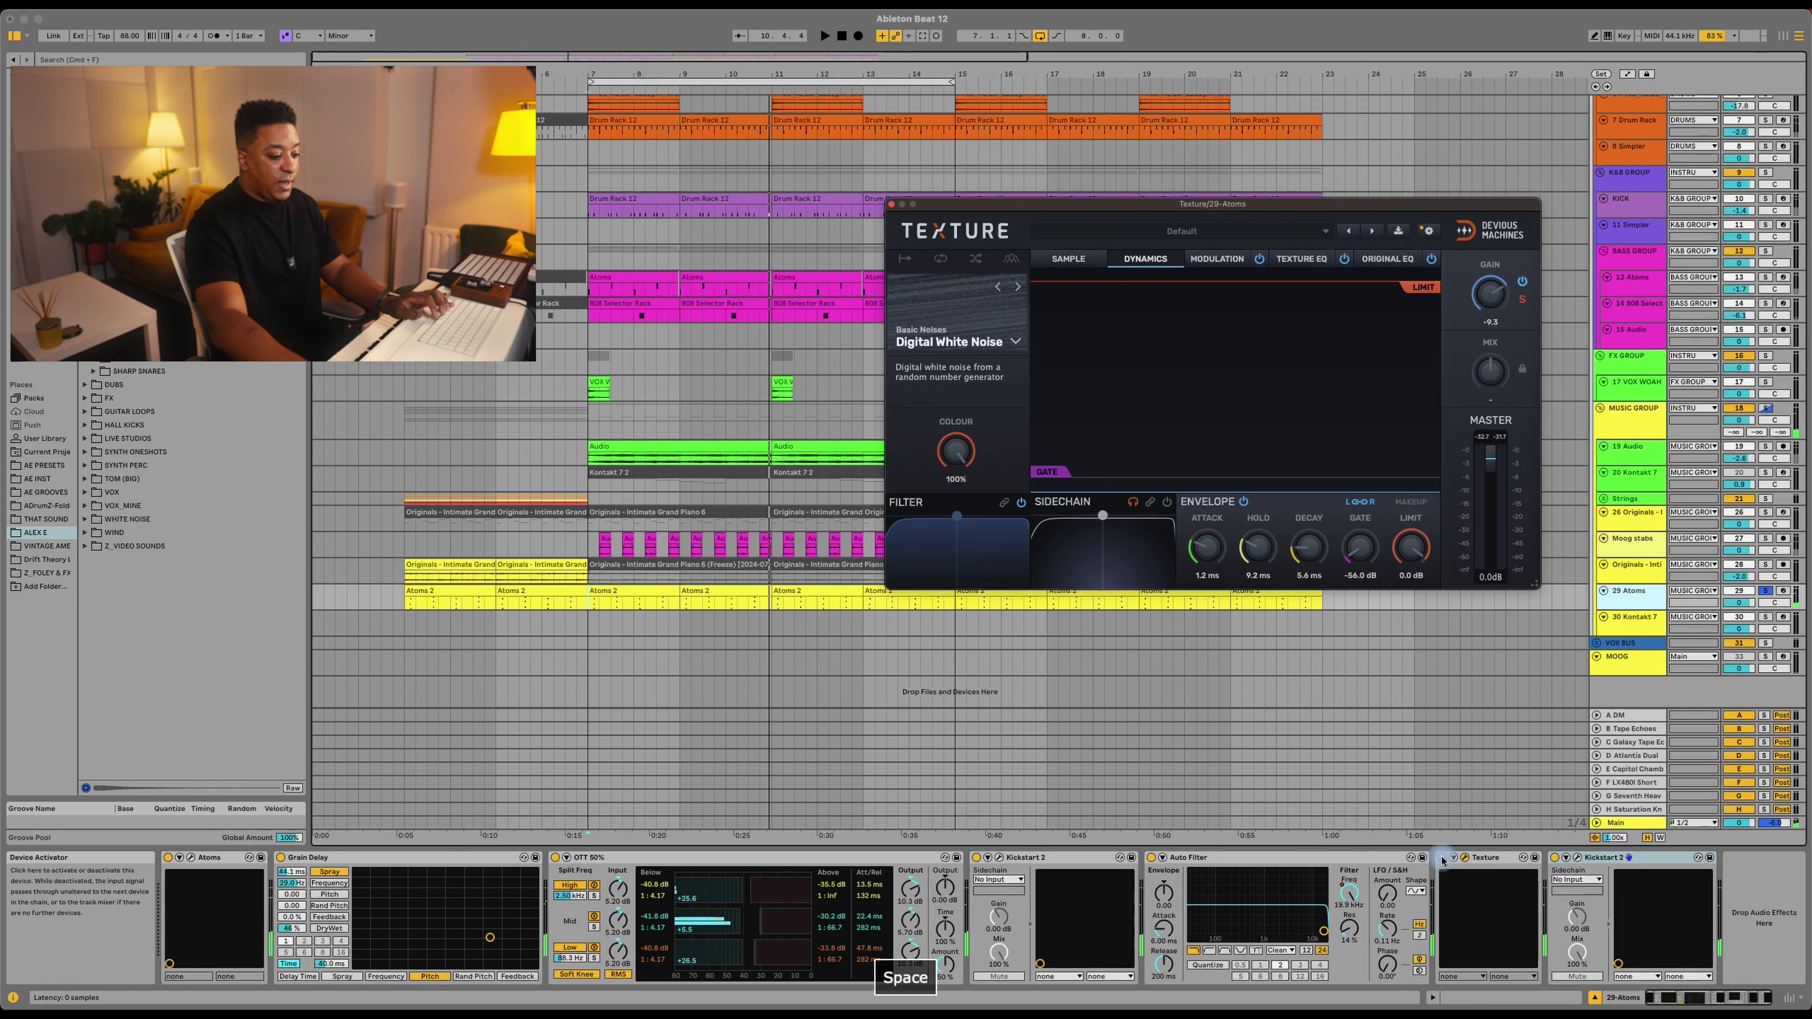
key("space")
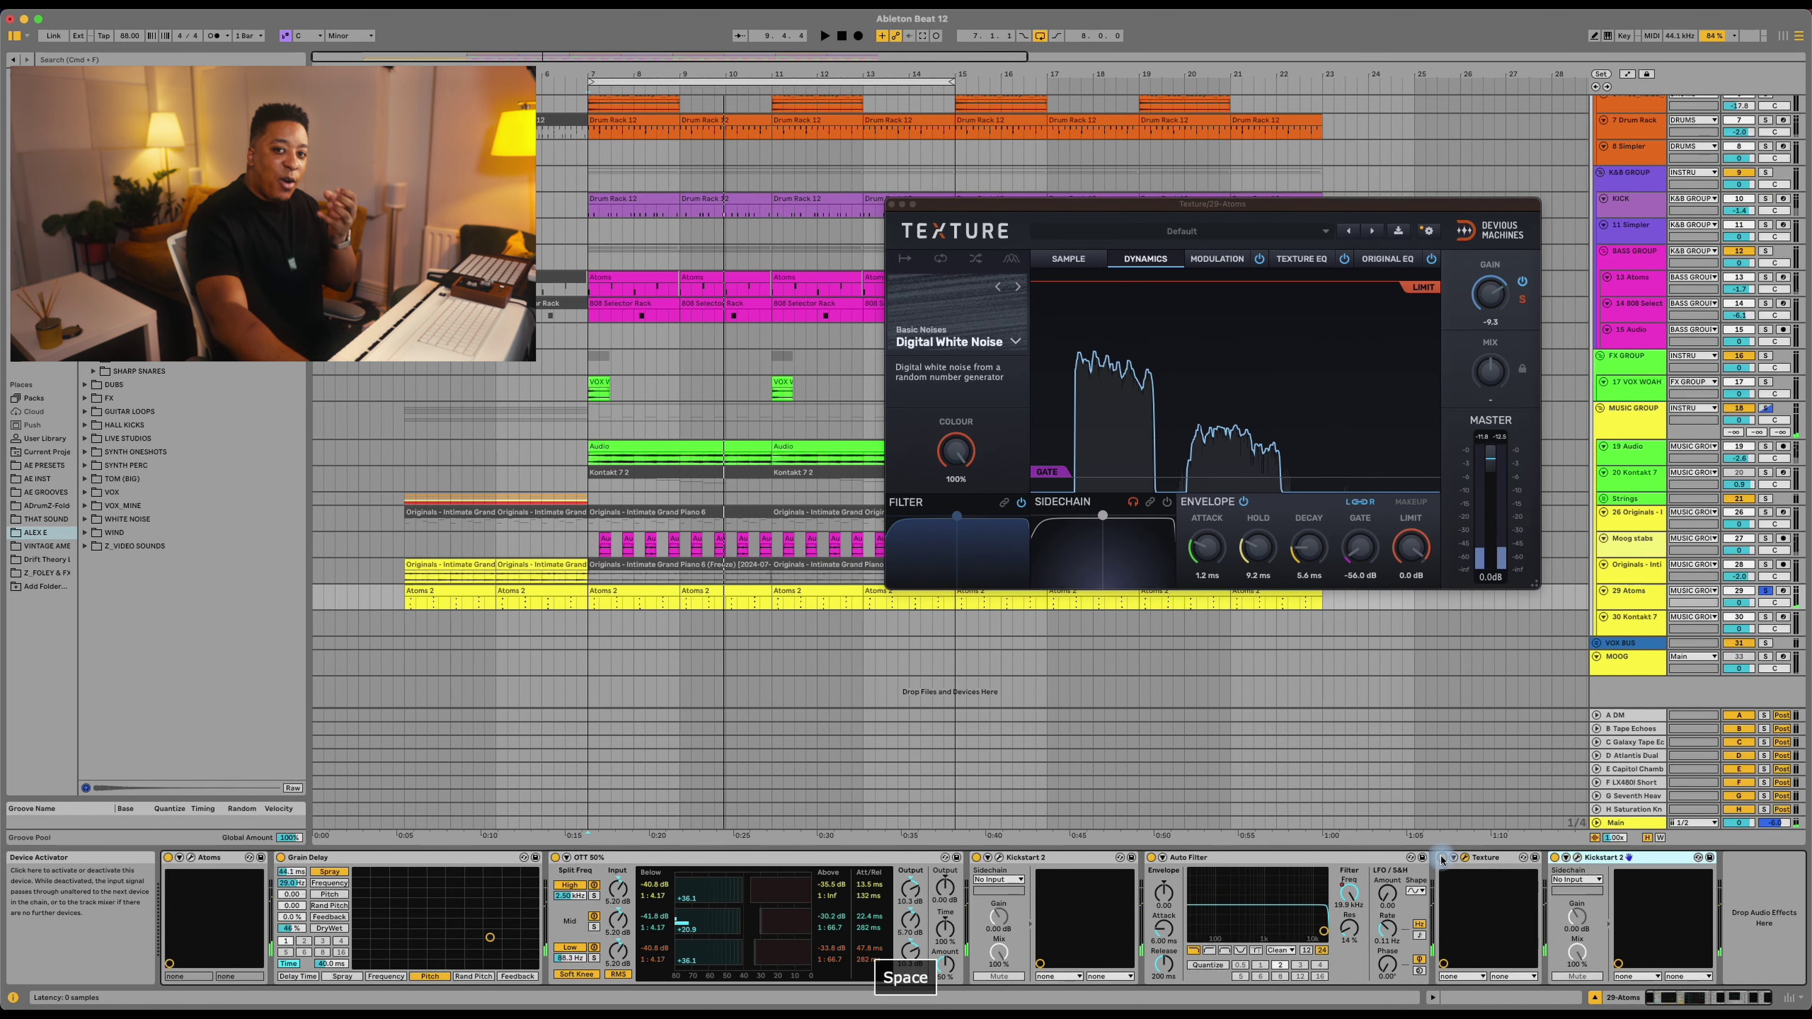
key("space")
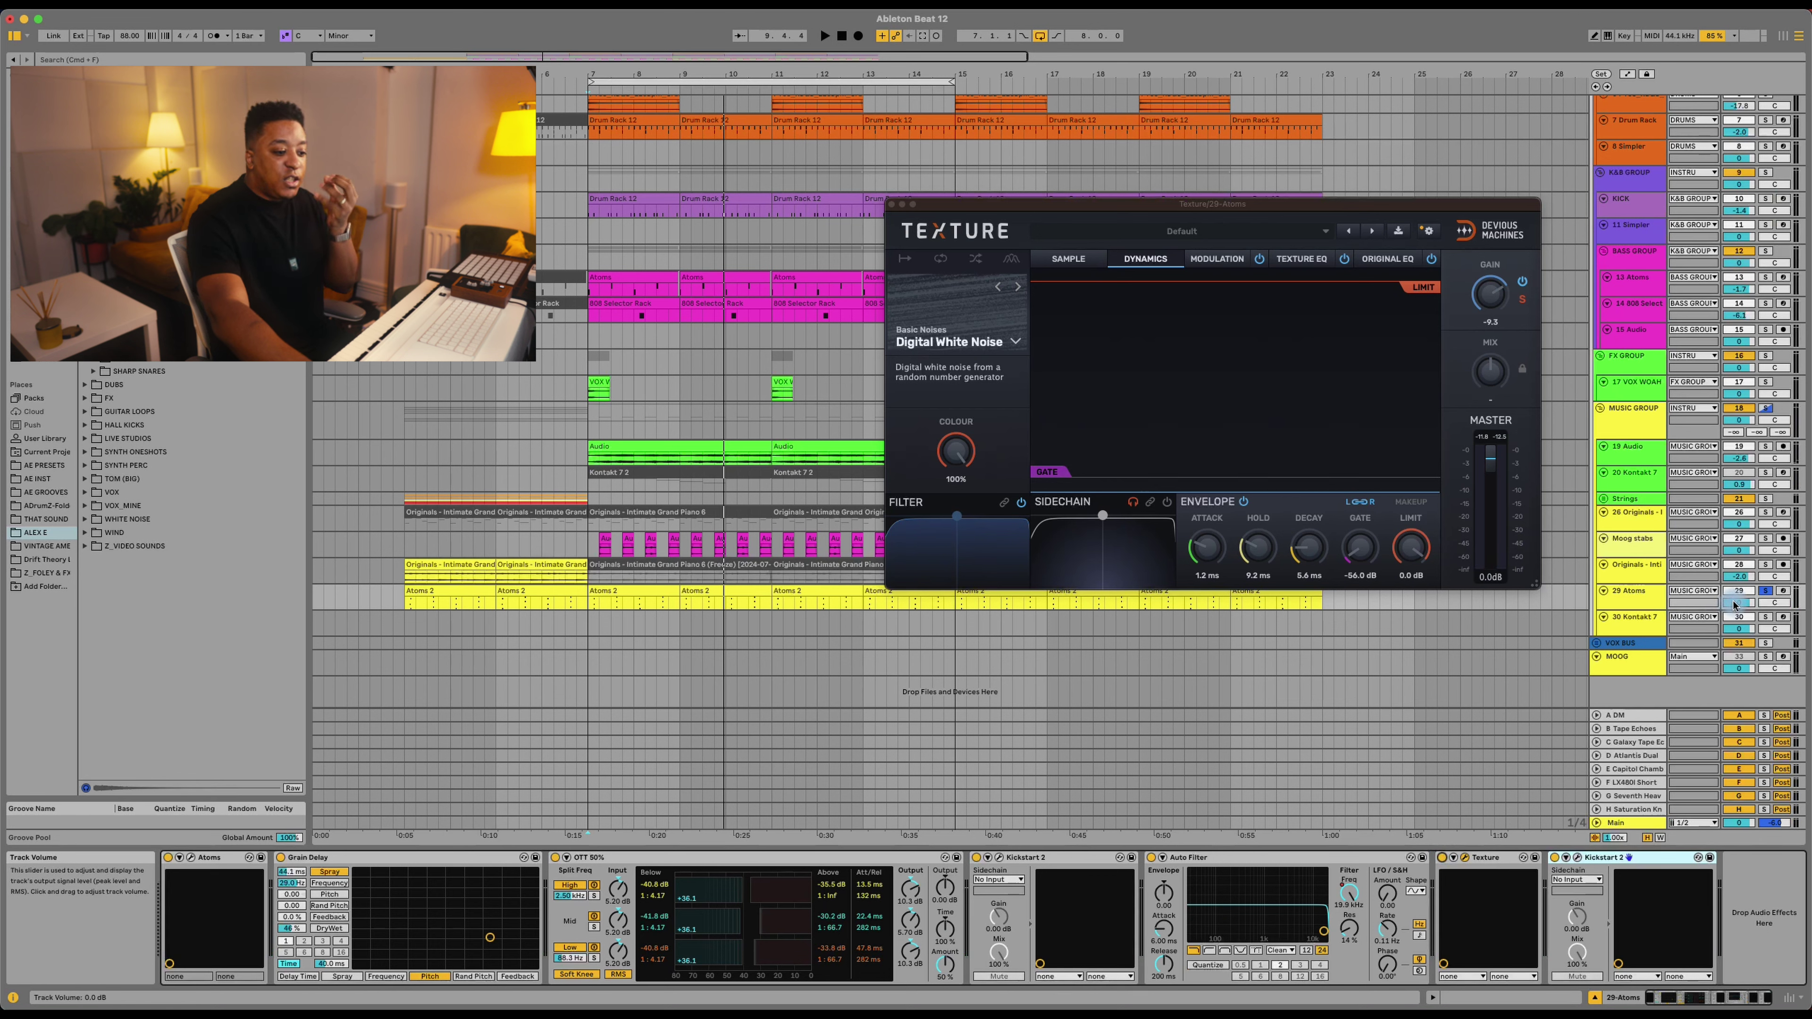
left_click(1765, 592)
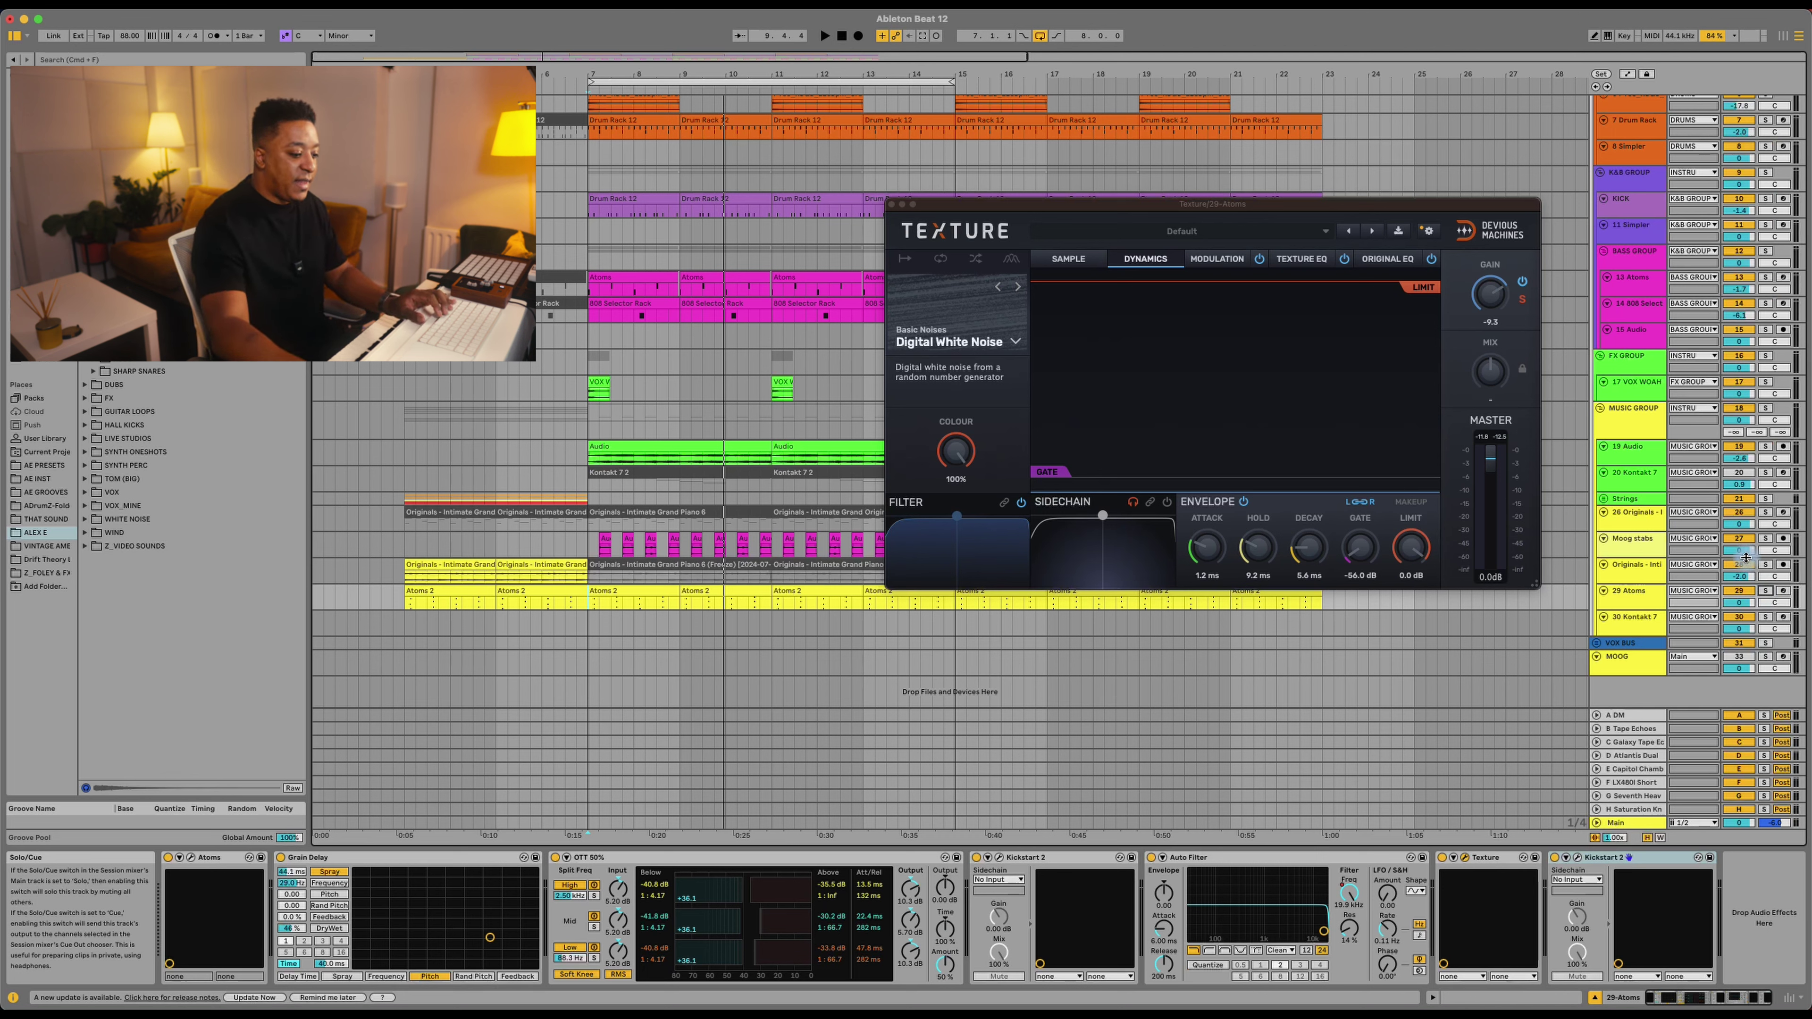
left_click(894, 720)
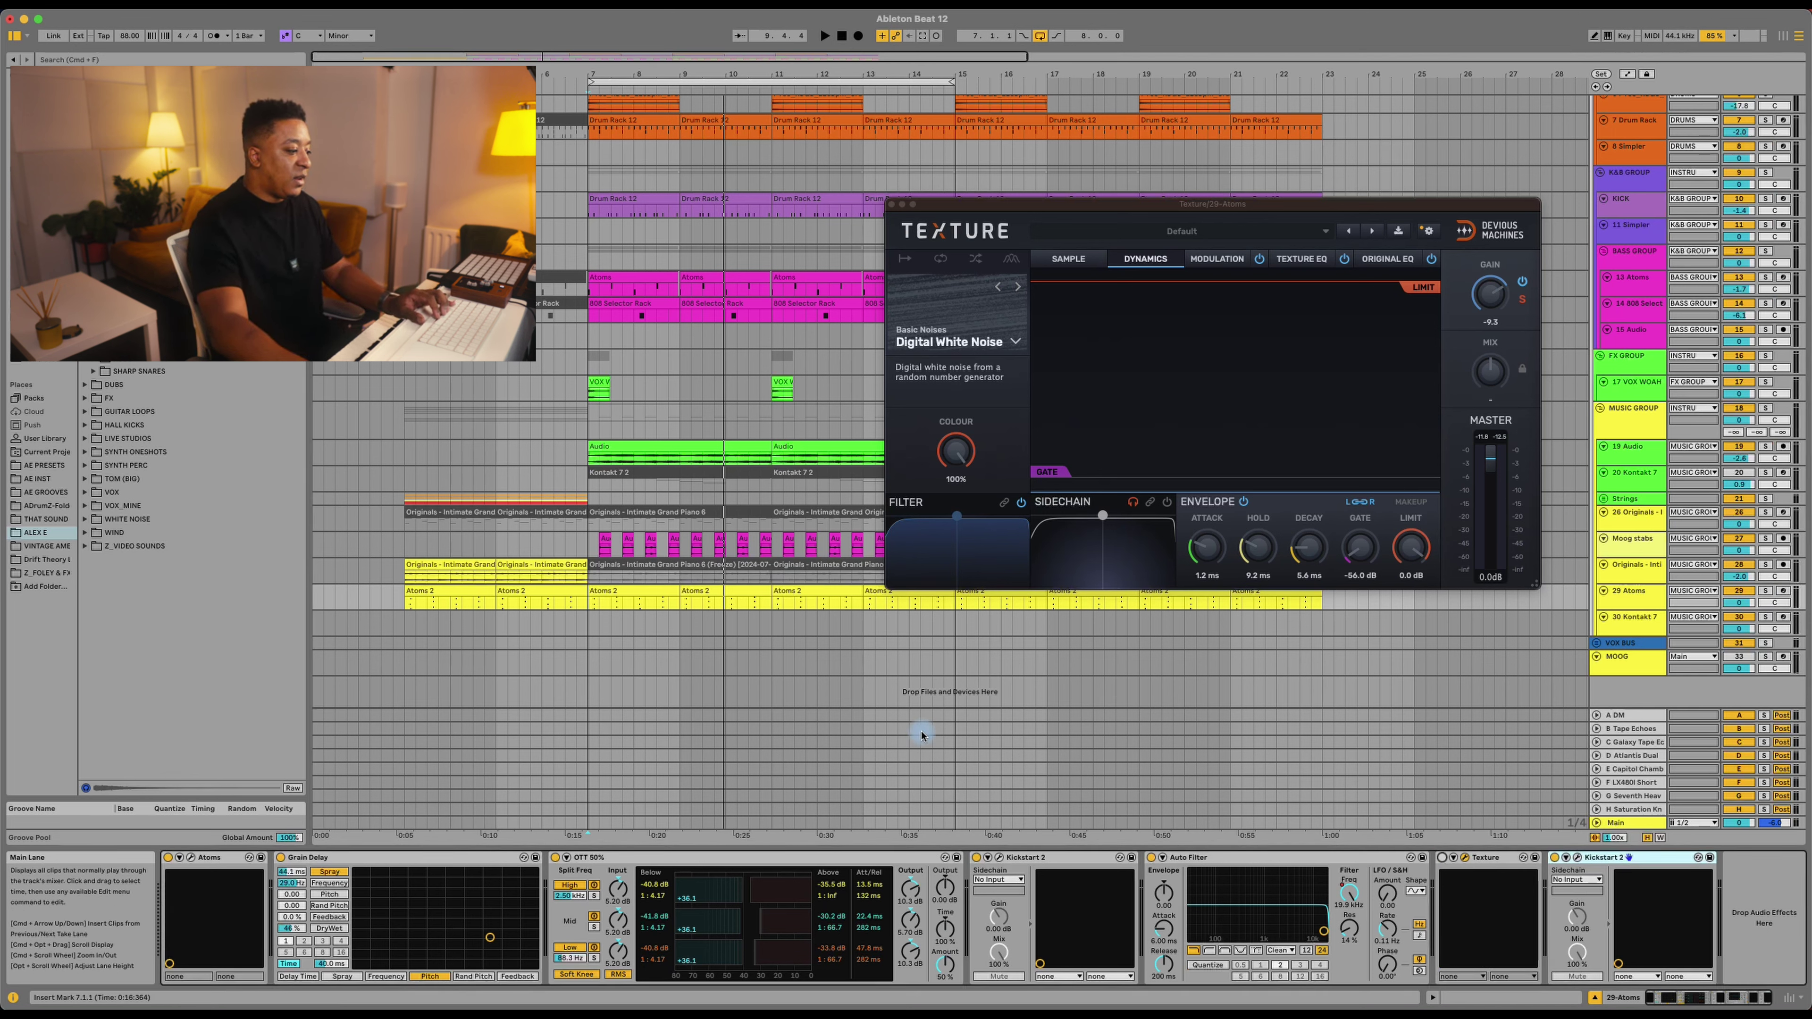
left_click(588, 607)
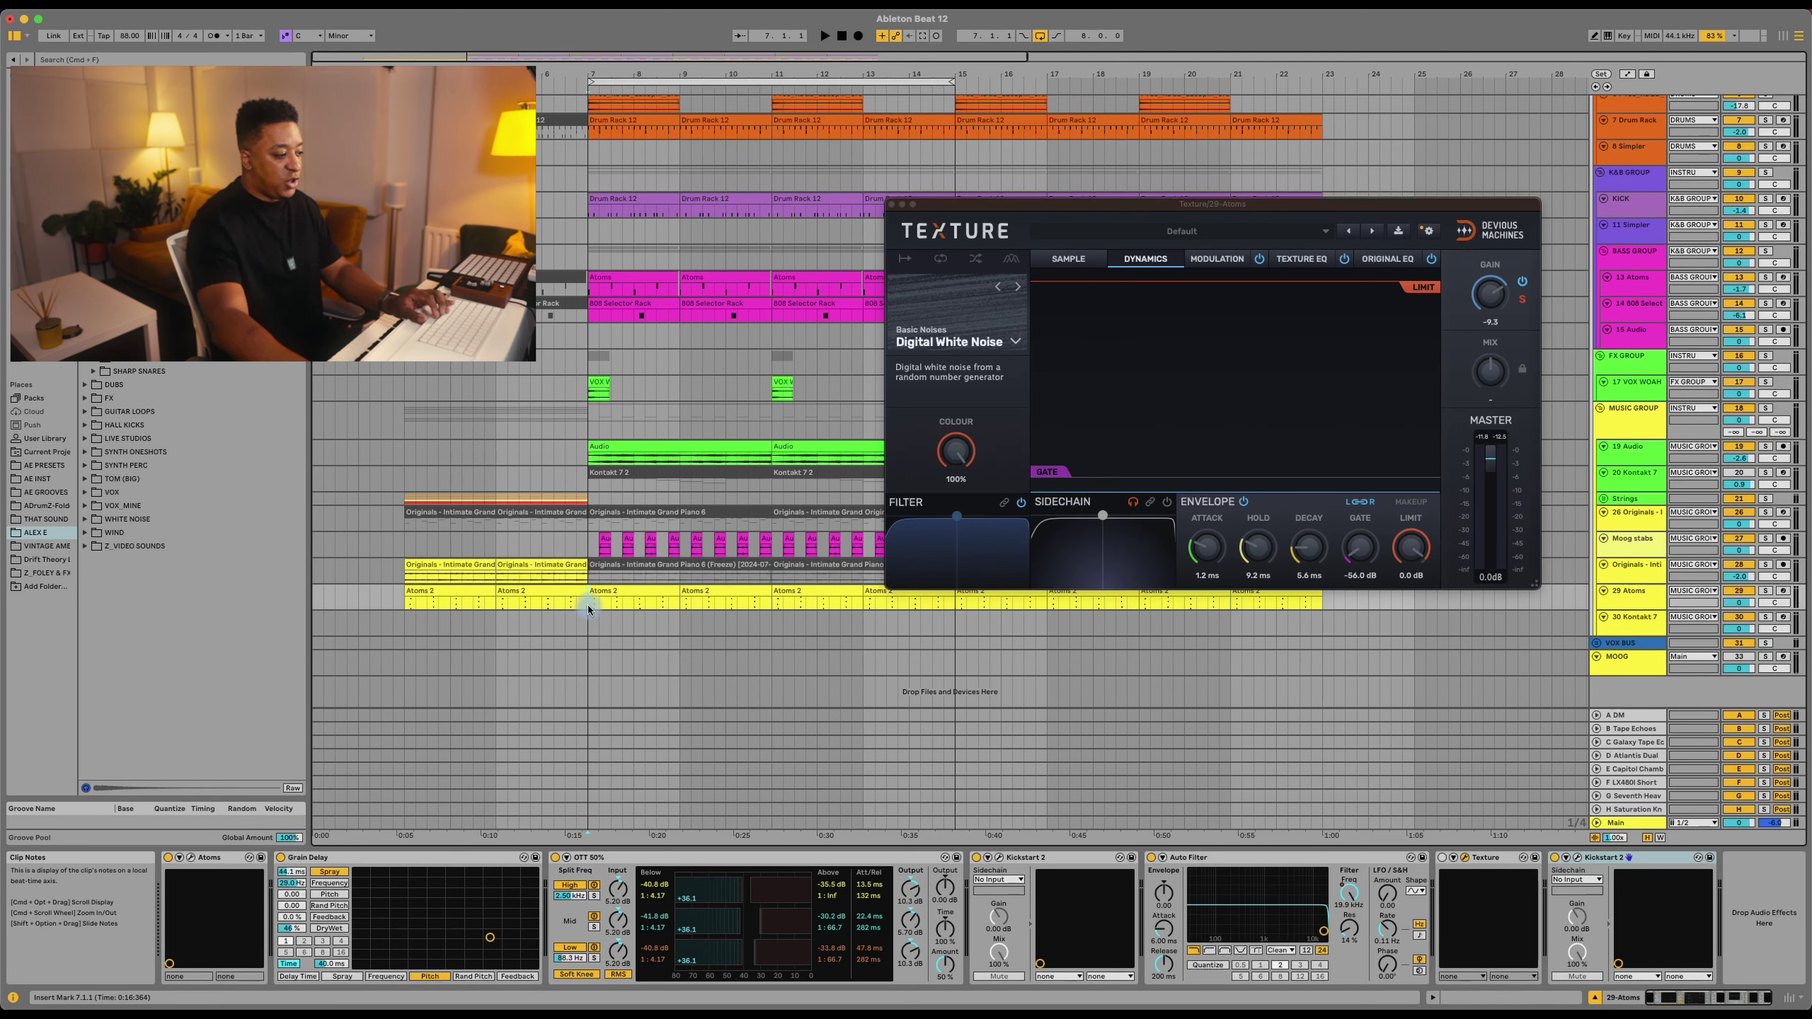
key("space")
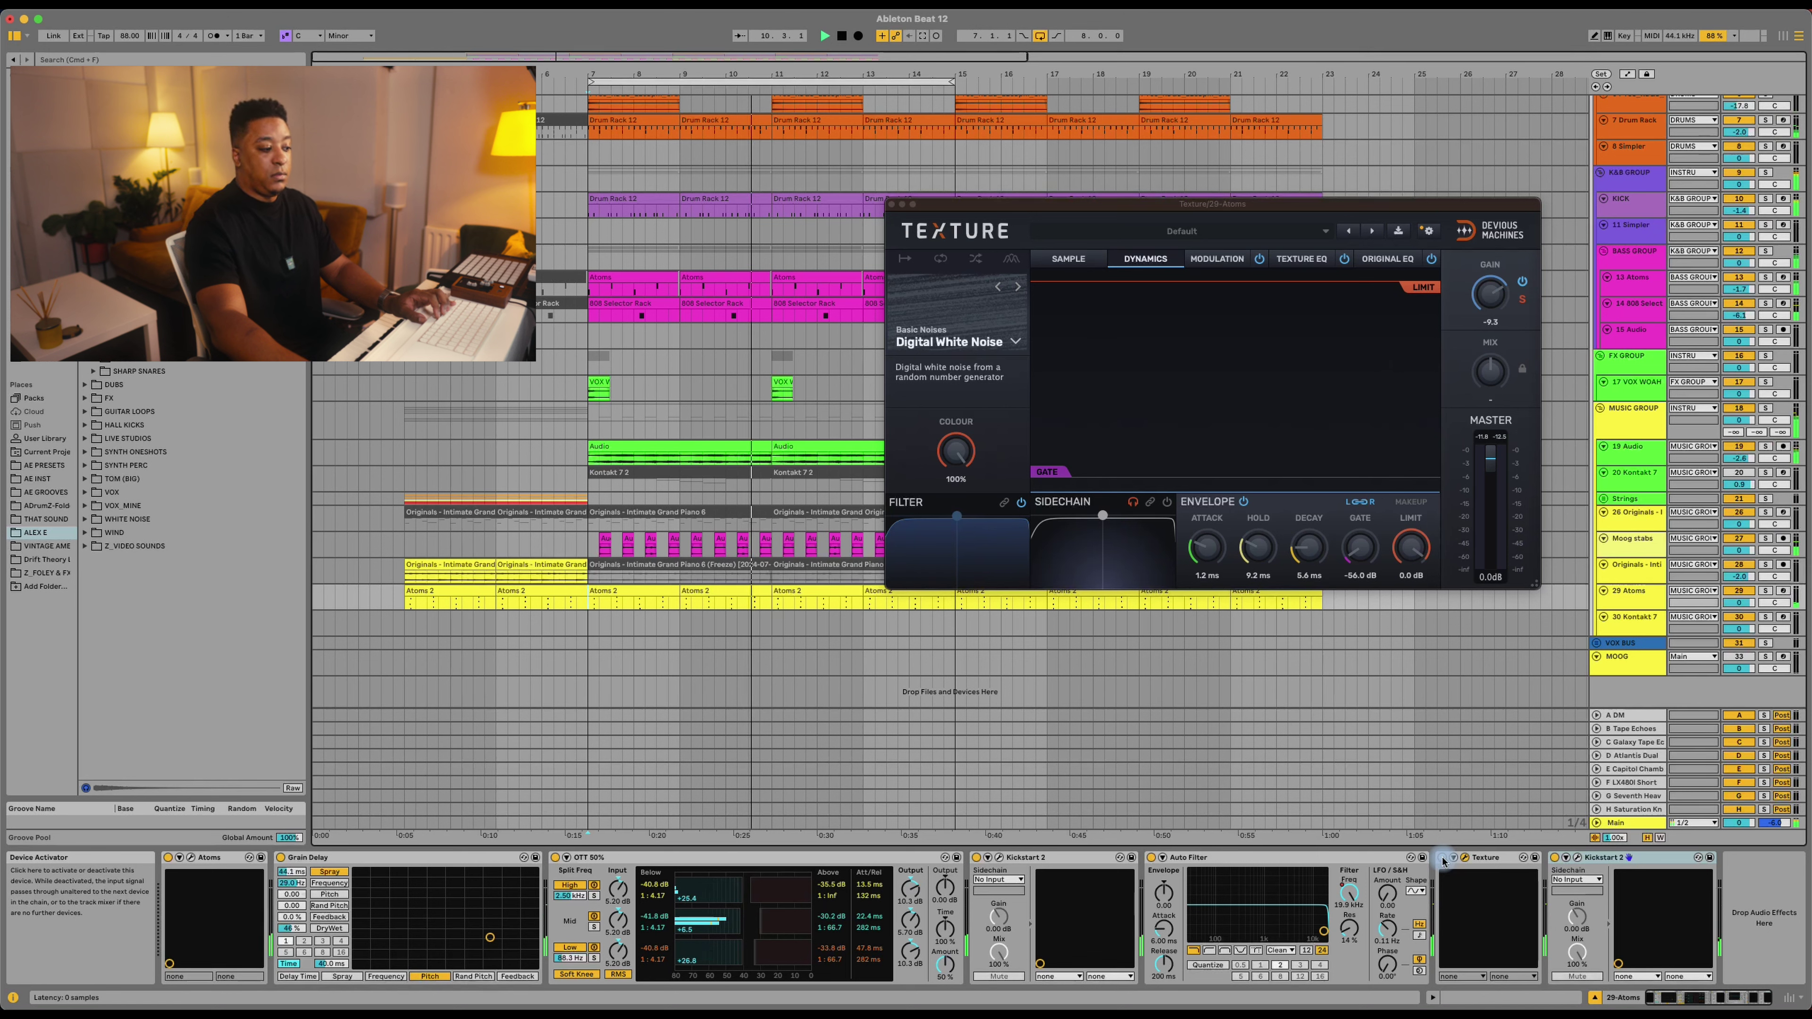
key("space")
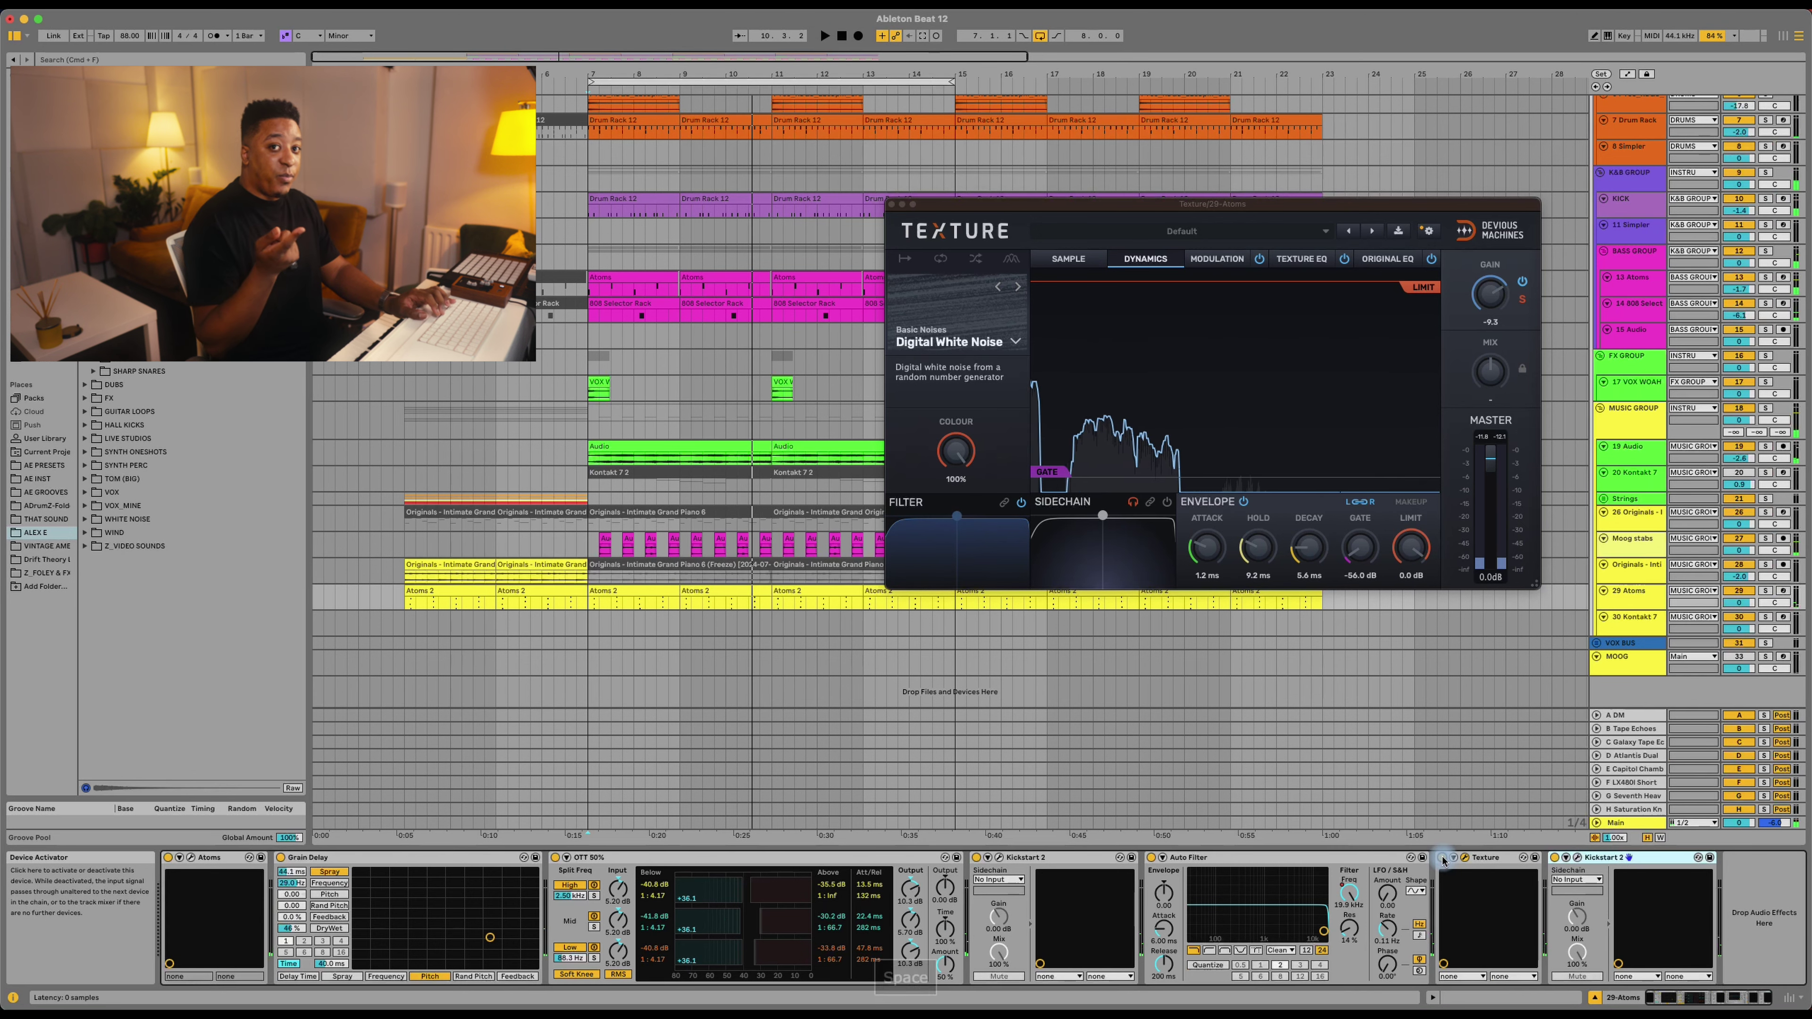
key("space")
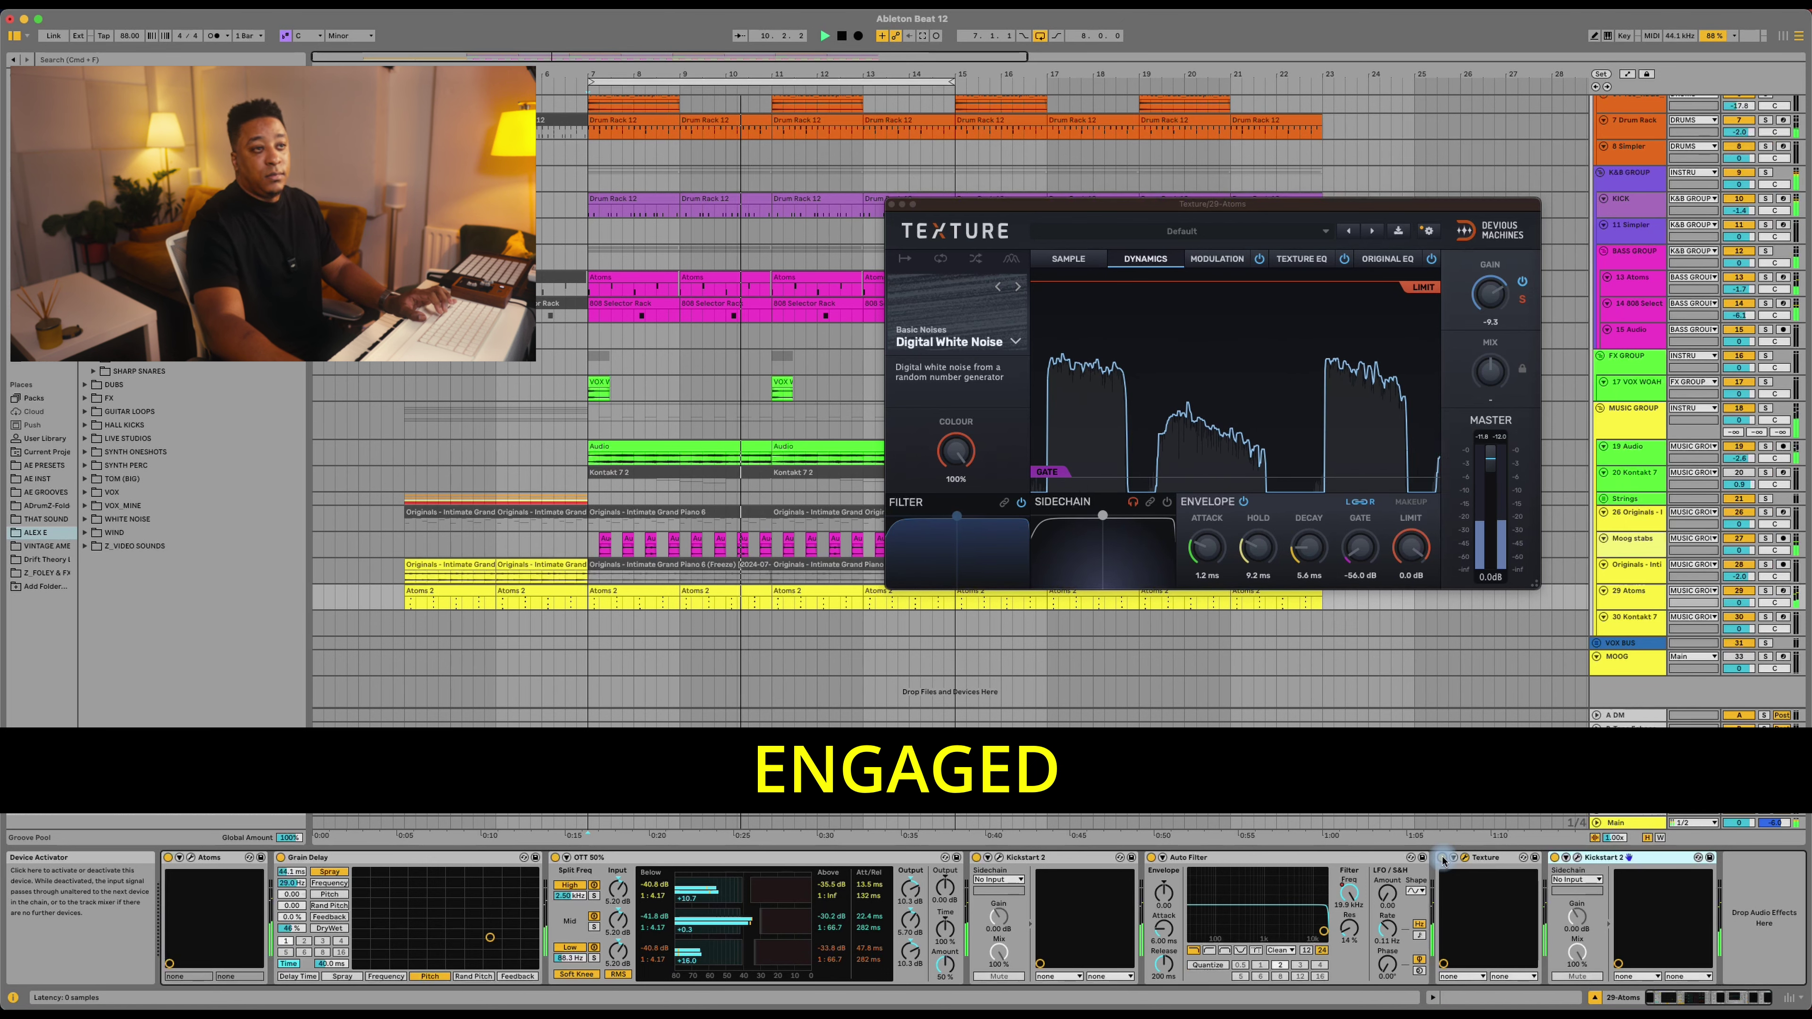
Step: A/B the Atoms Texture bypassed and engaged, then move the loop to bars 15–23
left_click(1442, 859)
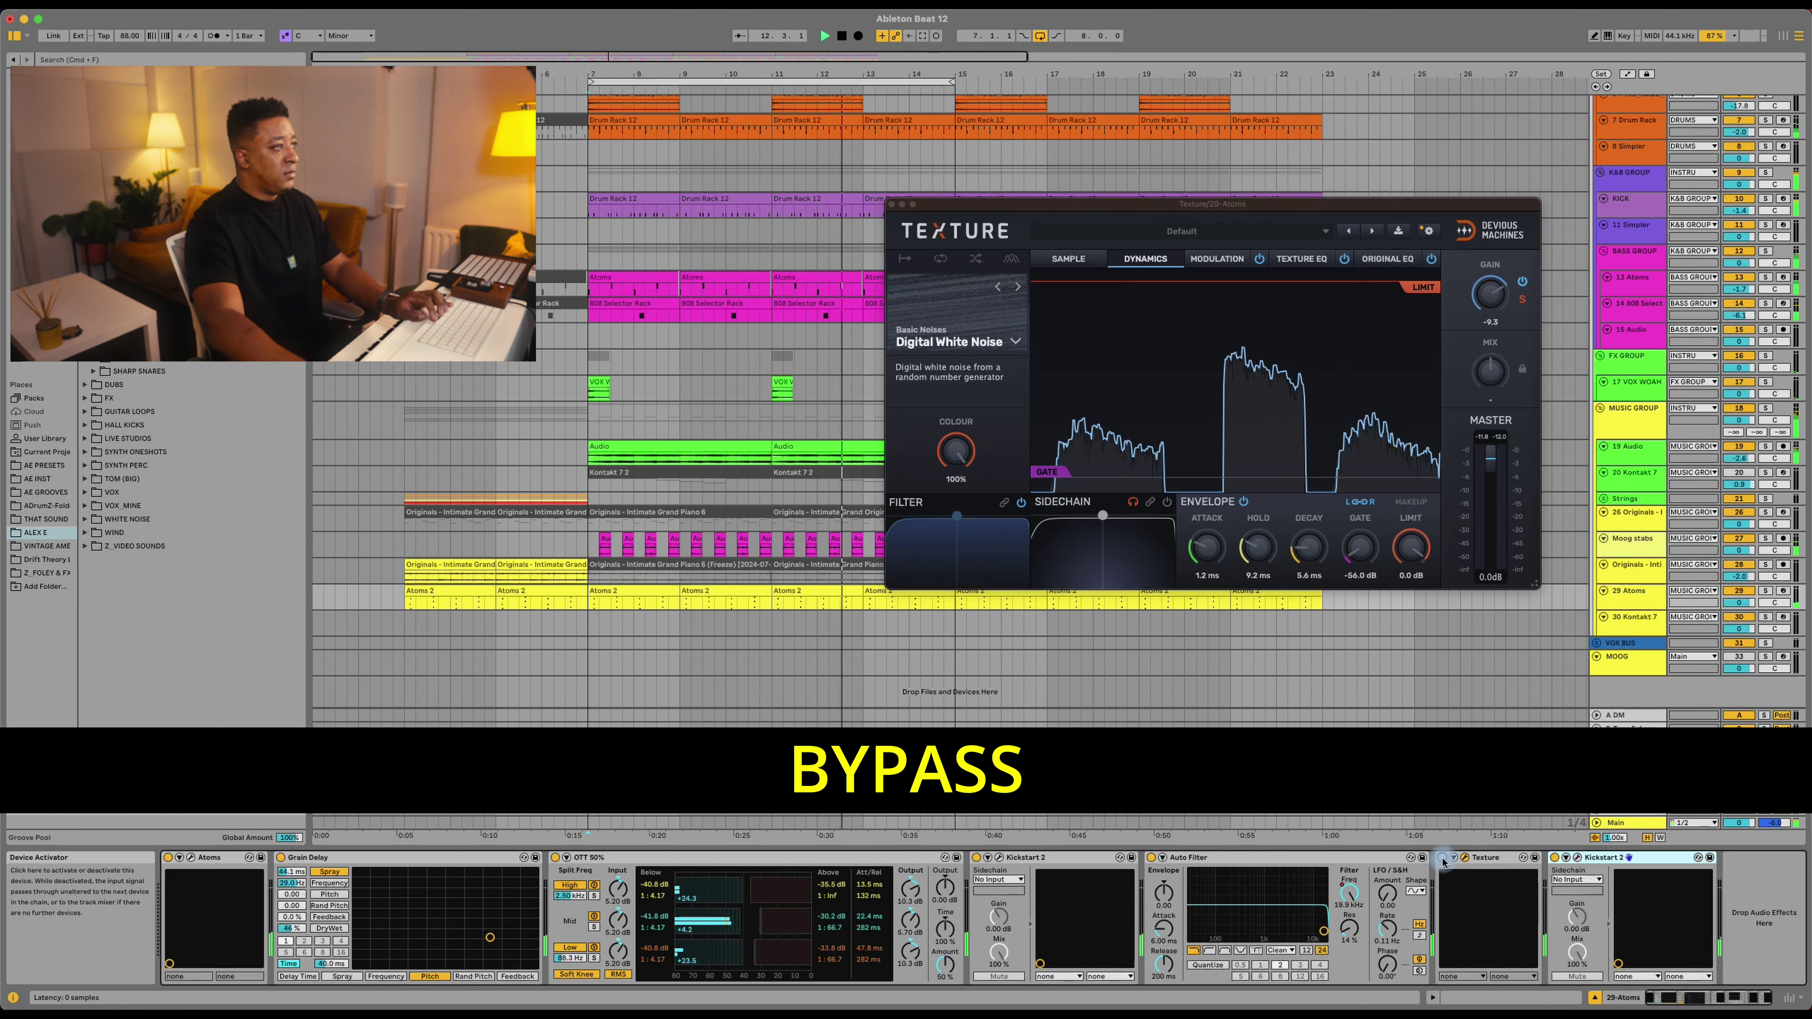
left_click(1443, 859)
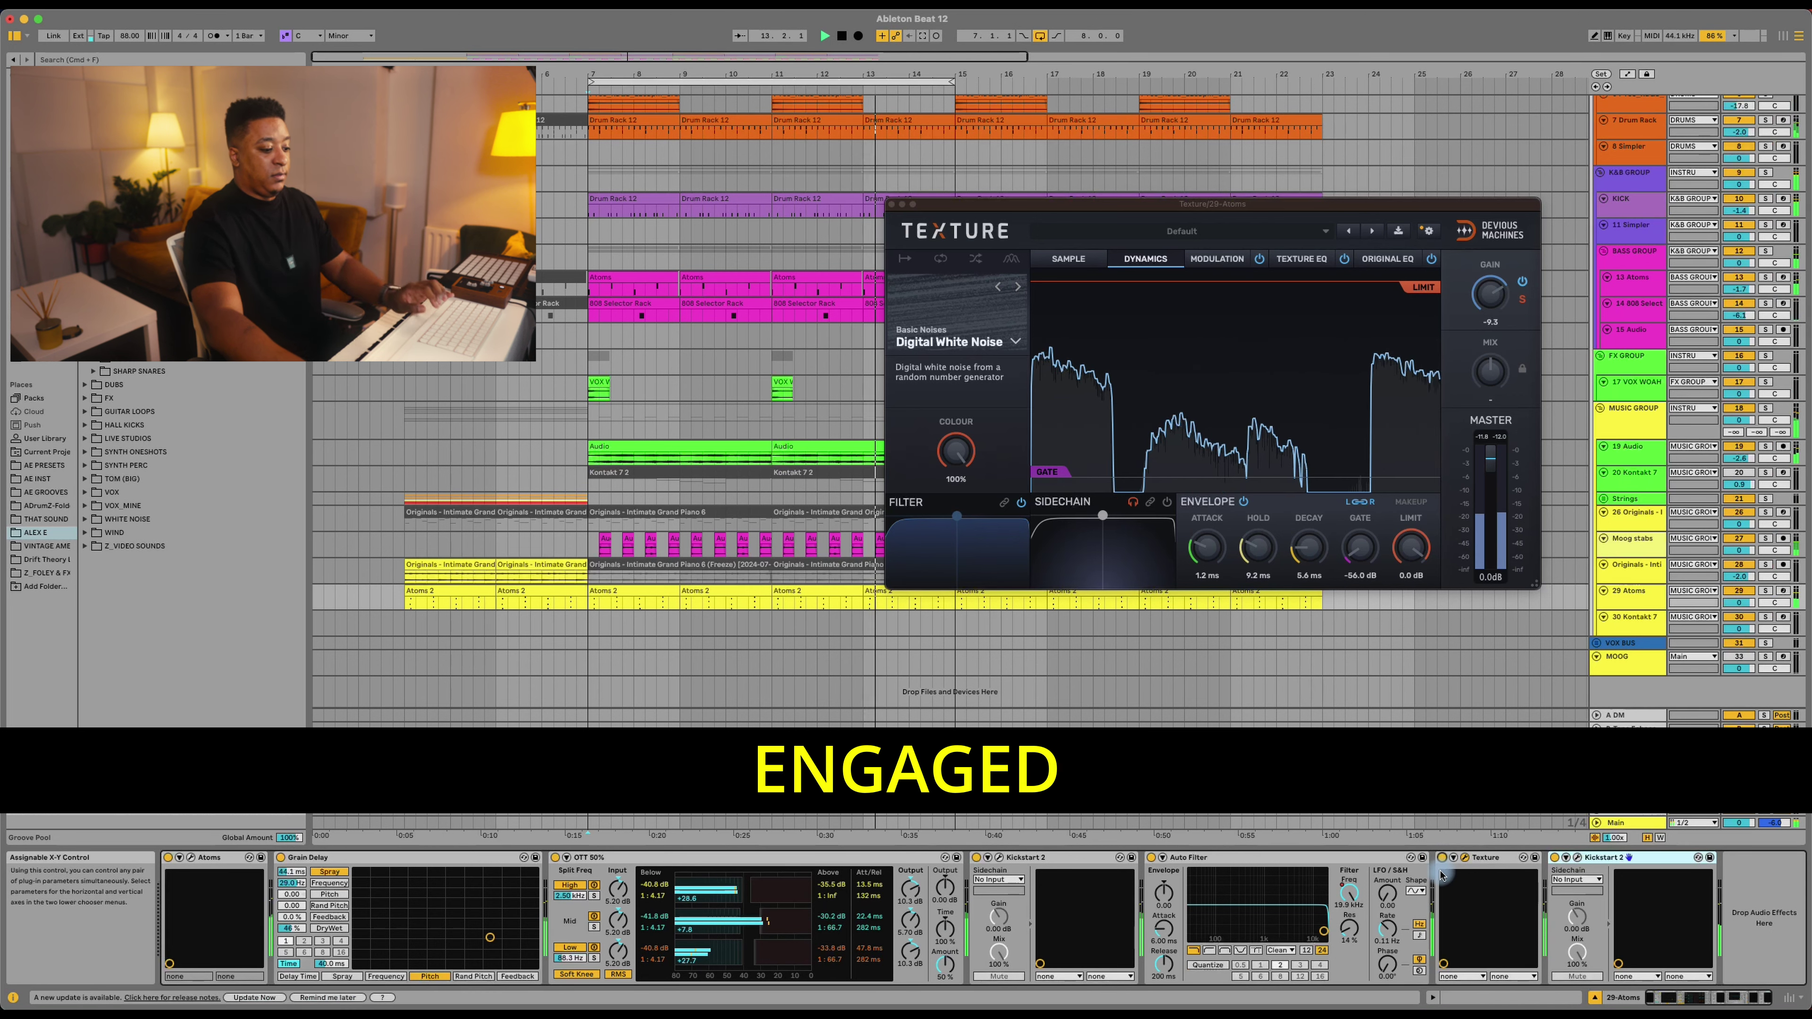
key("space")
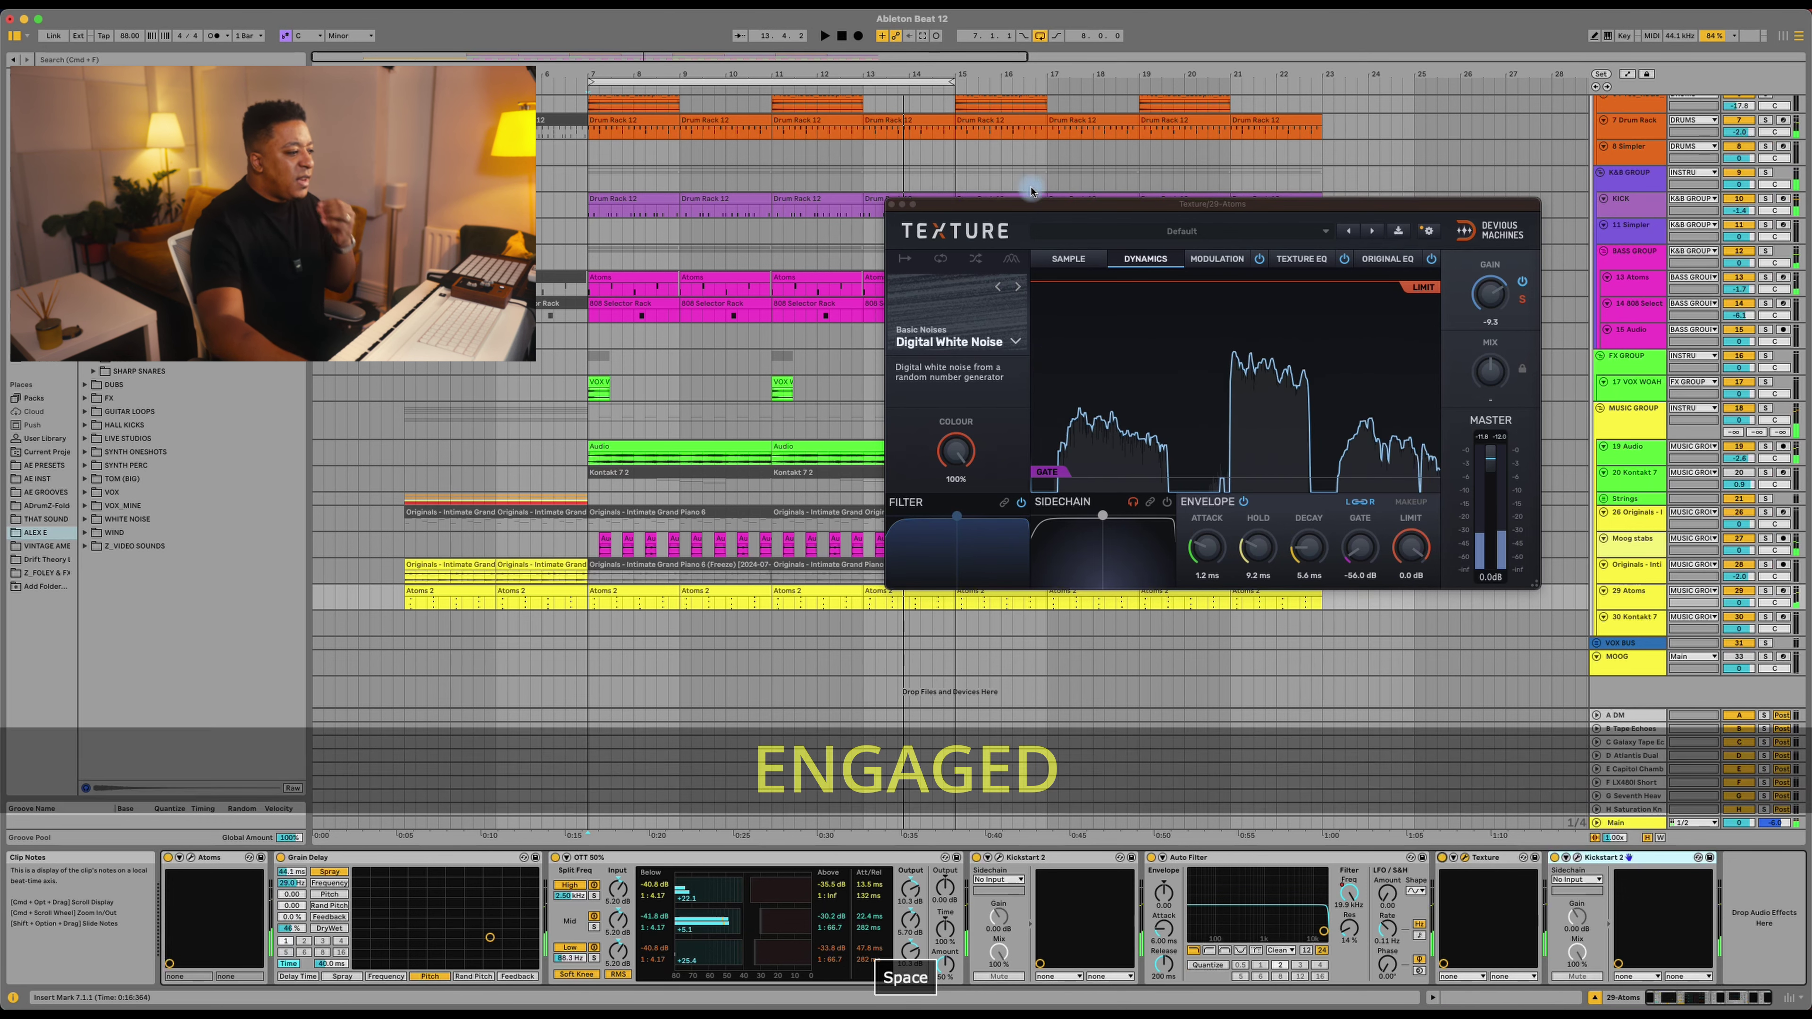
left_click_drag(834, 82, 1202, 82)
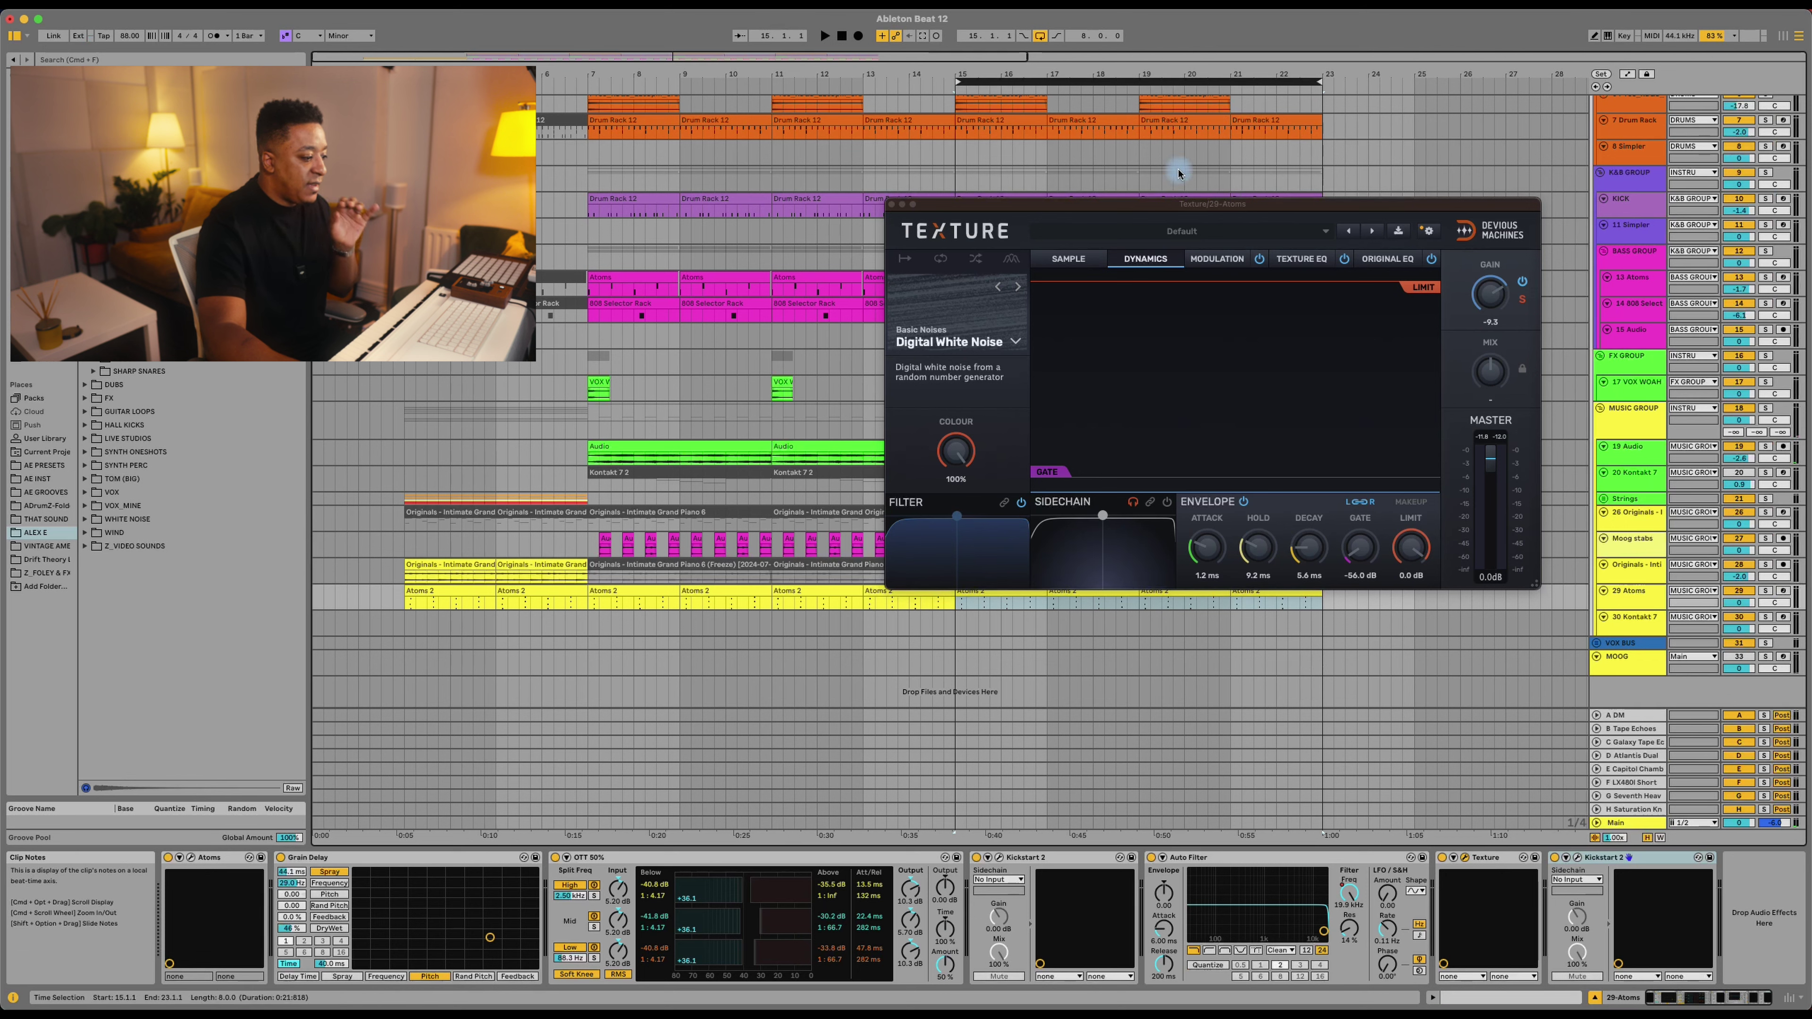
Step: Move the Texture window aside, switch Texture off, and play the Atoms track from bar 15
left_click_drag(959, 213, 747, 180)
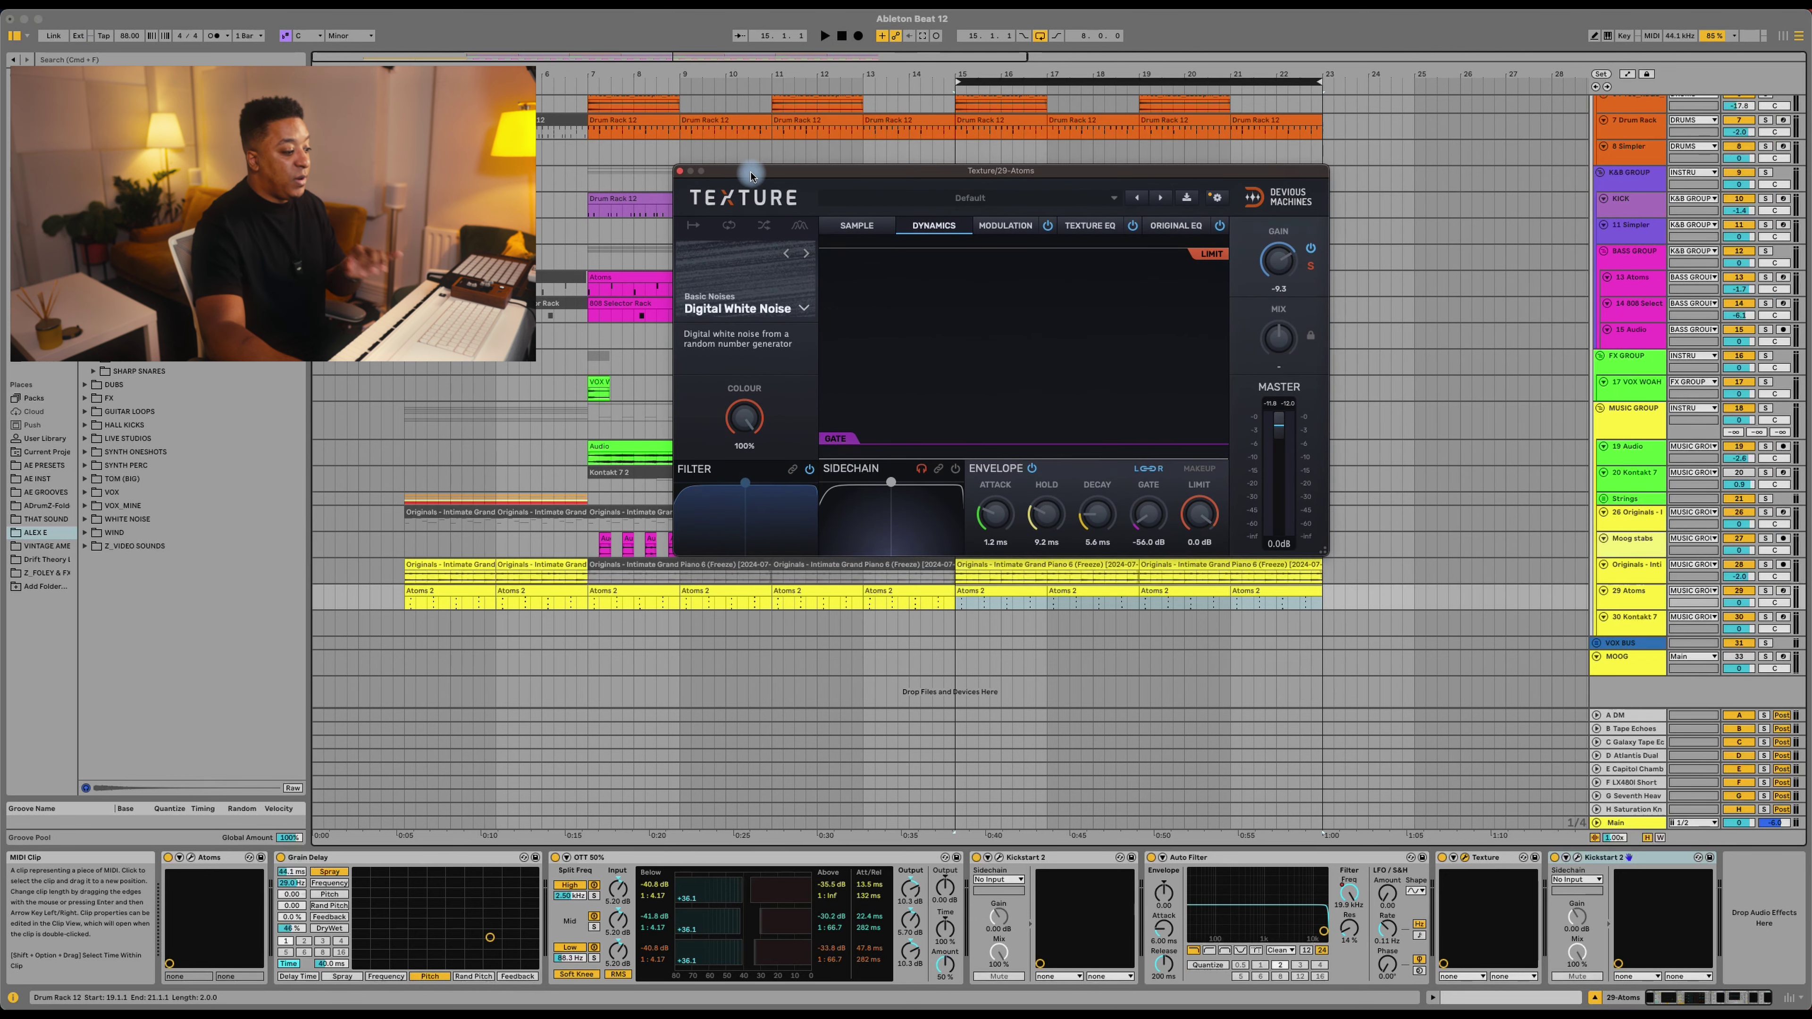
left_click(955, 602)
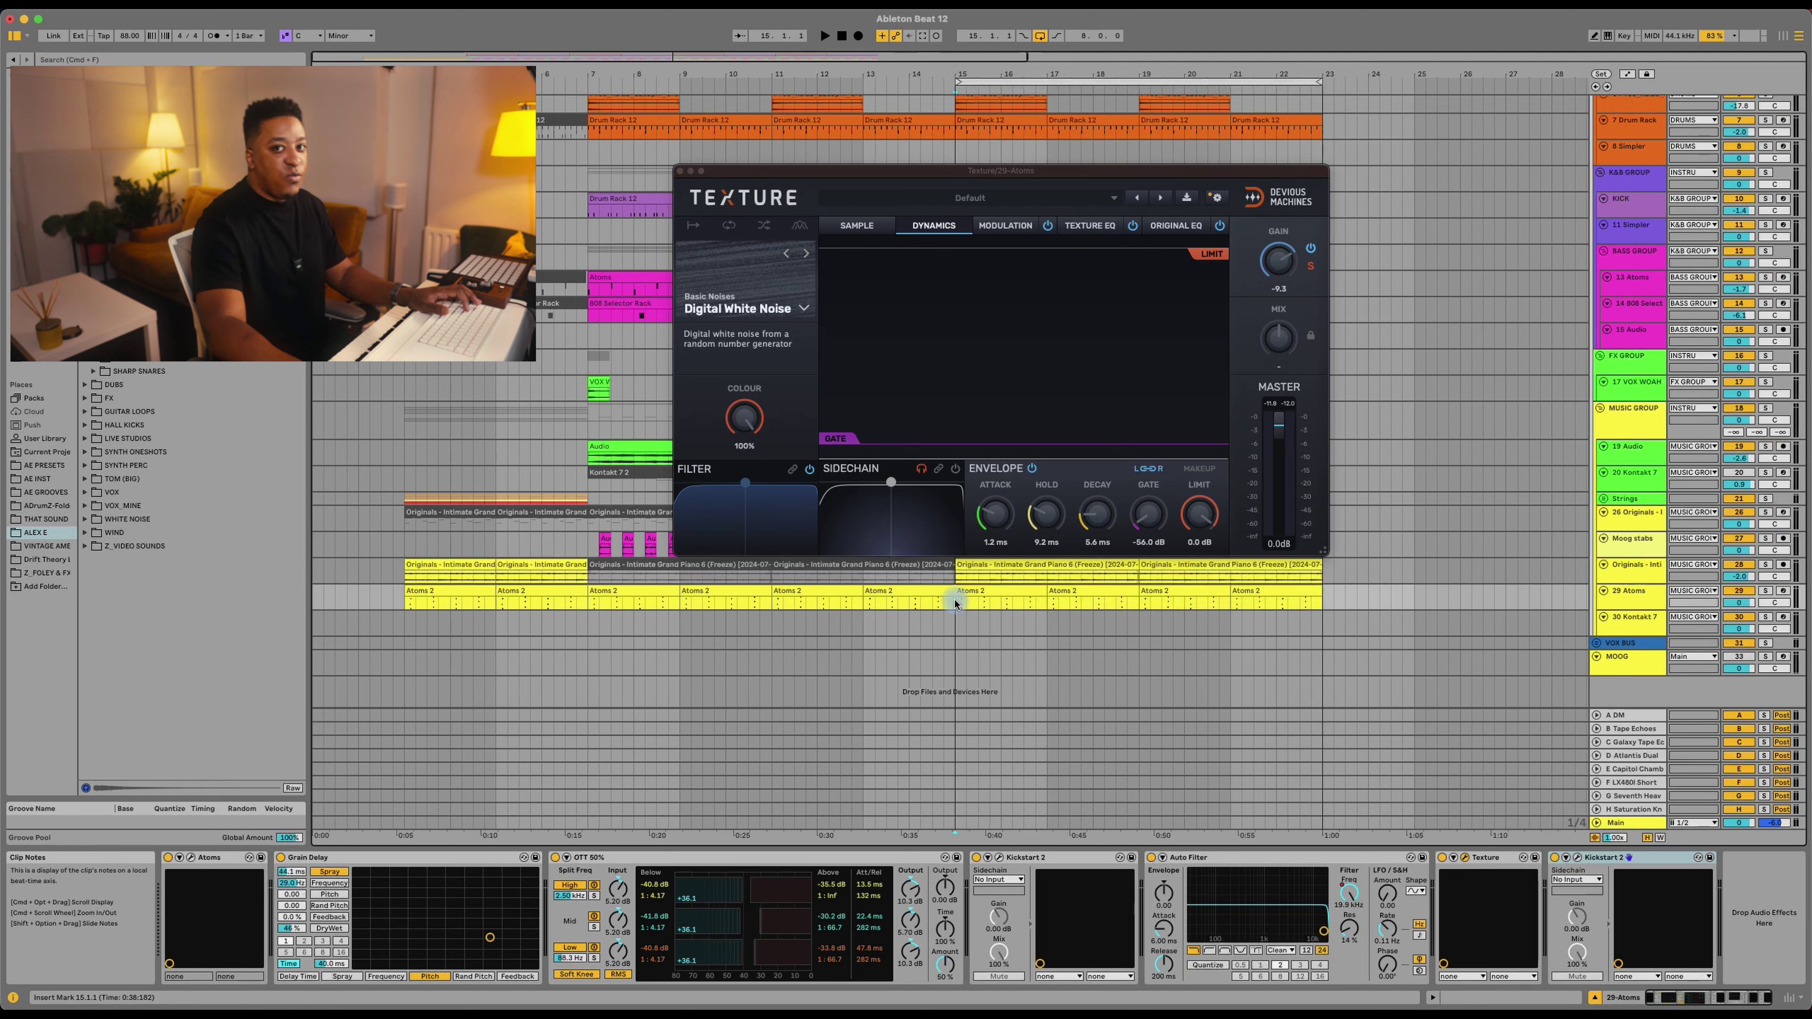
left_click(1443, 859)
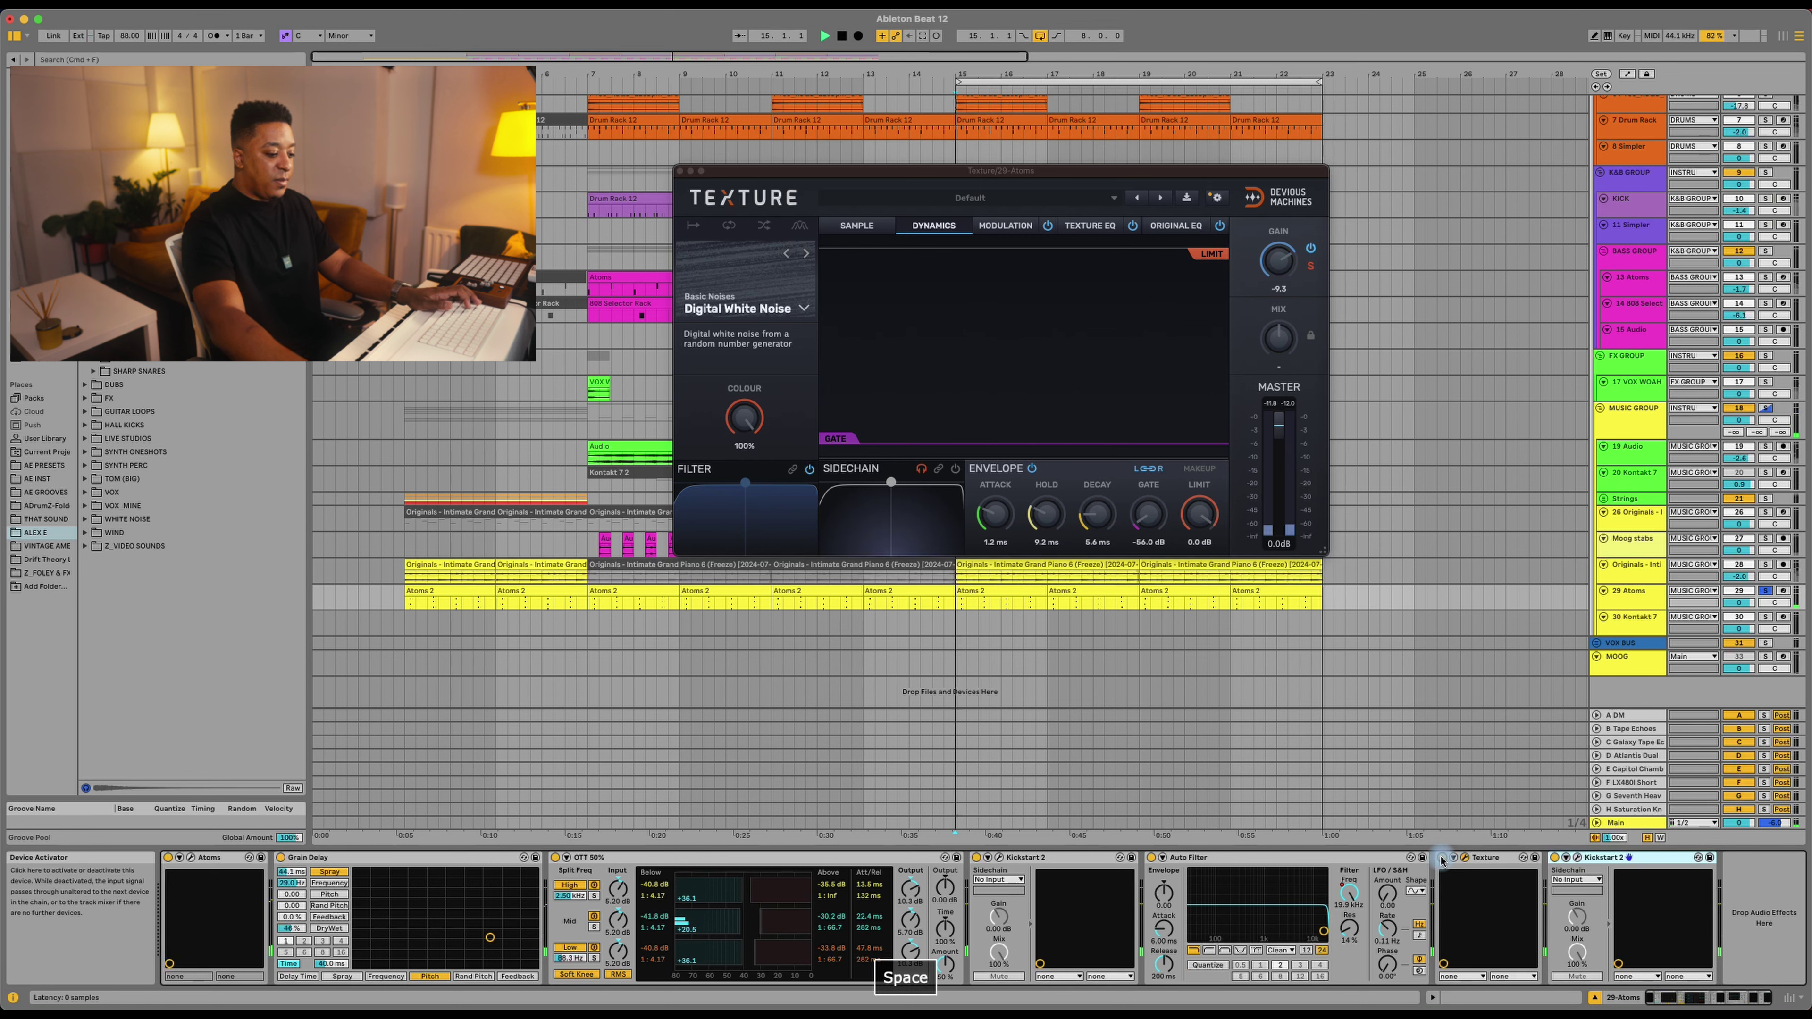
key("space")
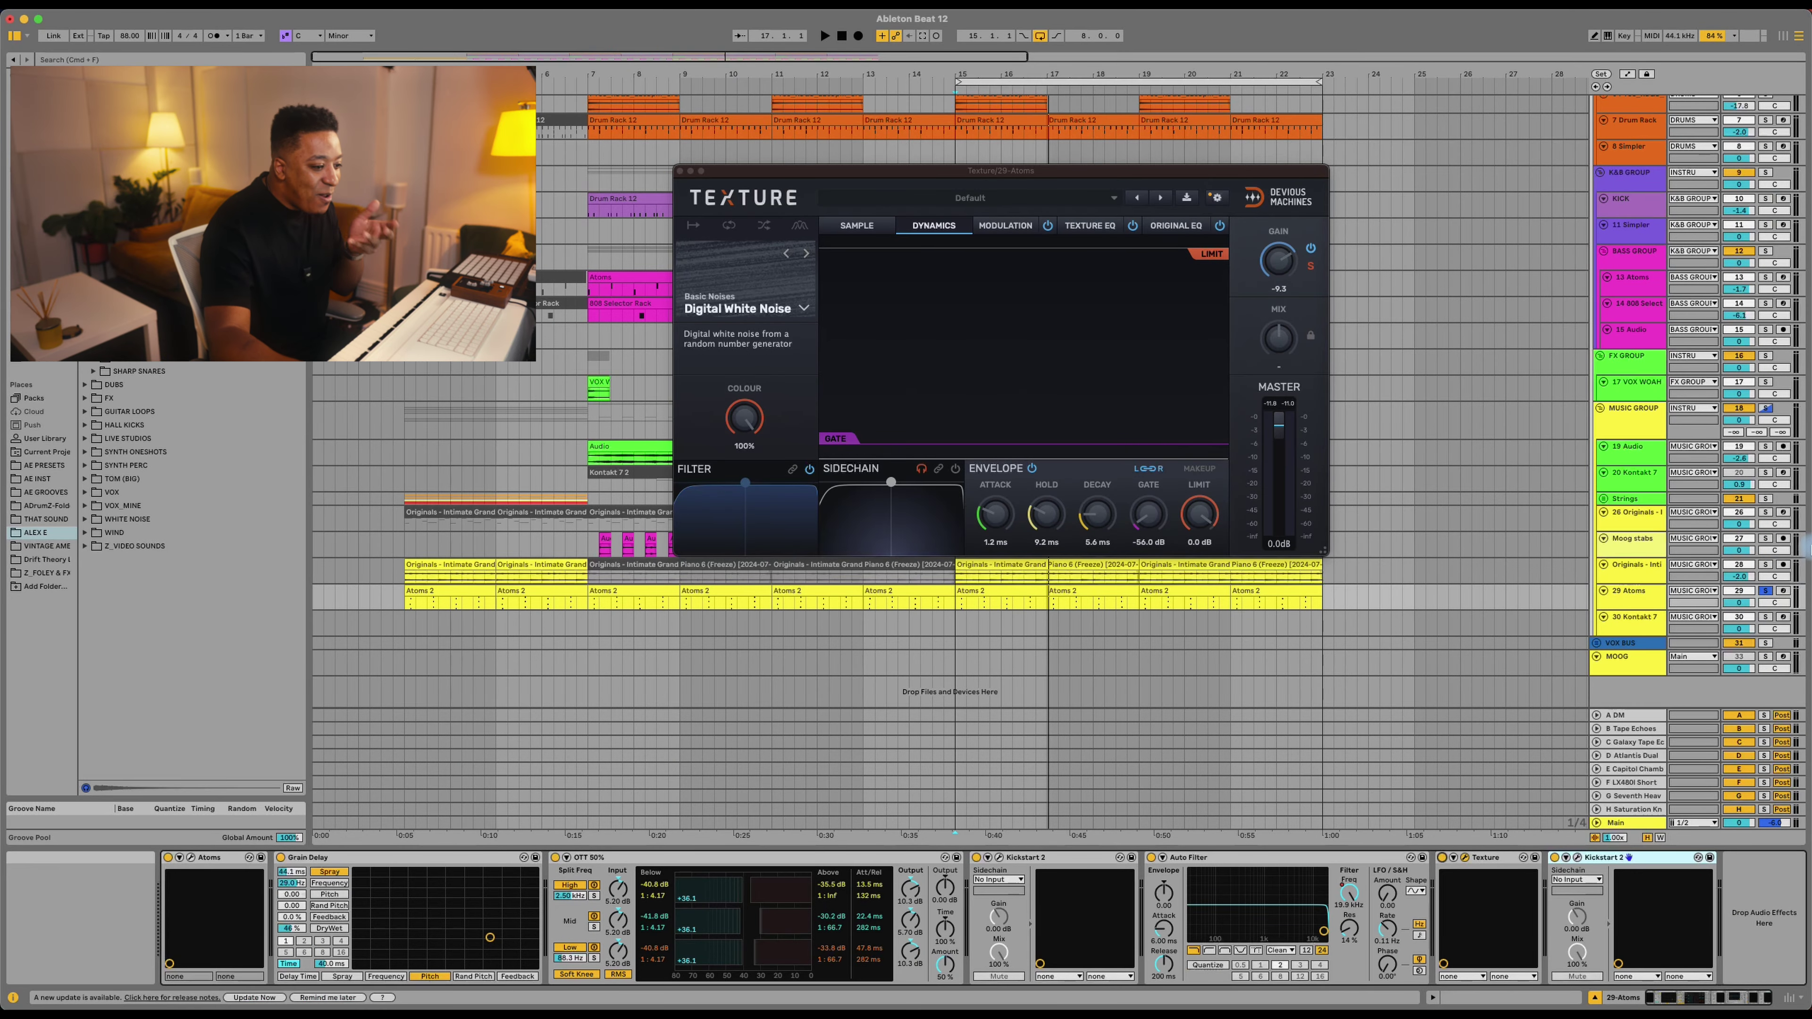
scroll(1680, 146, "up", 1)
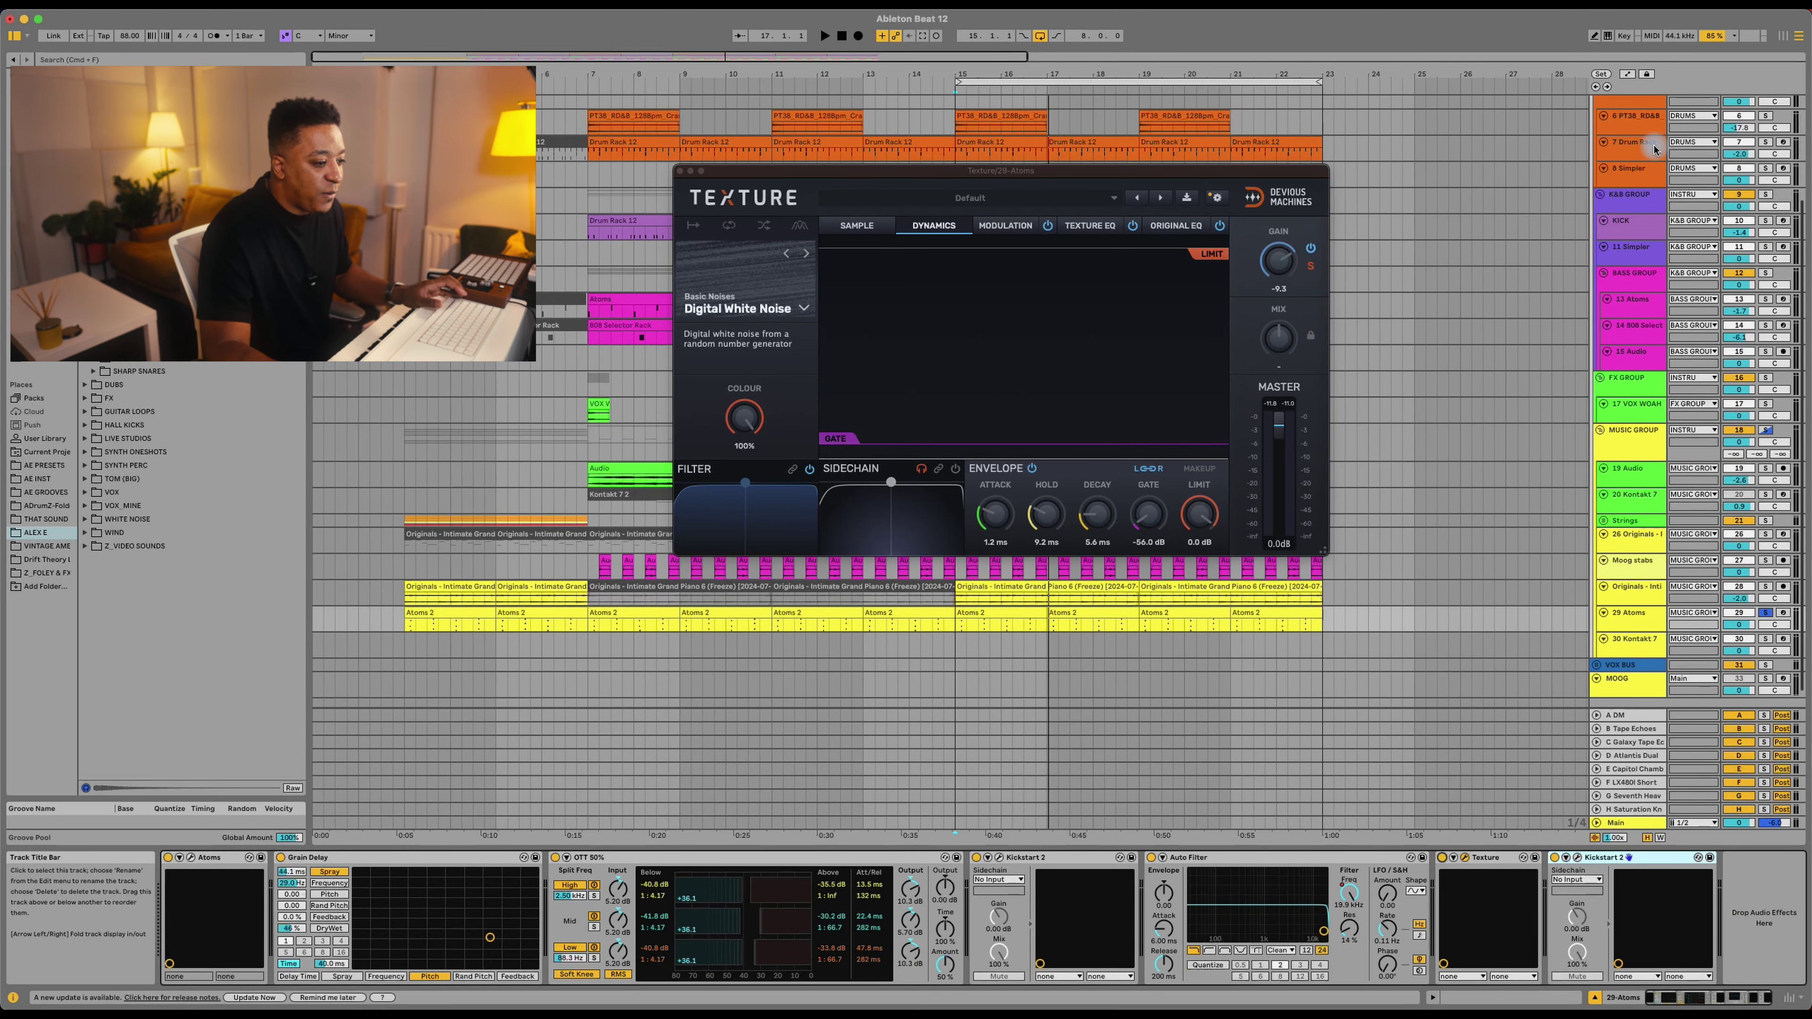
left_click(1680, 146)
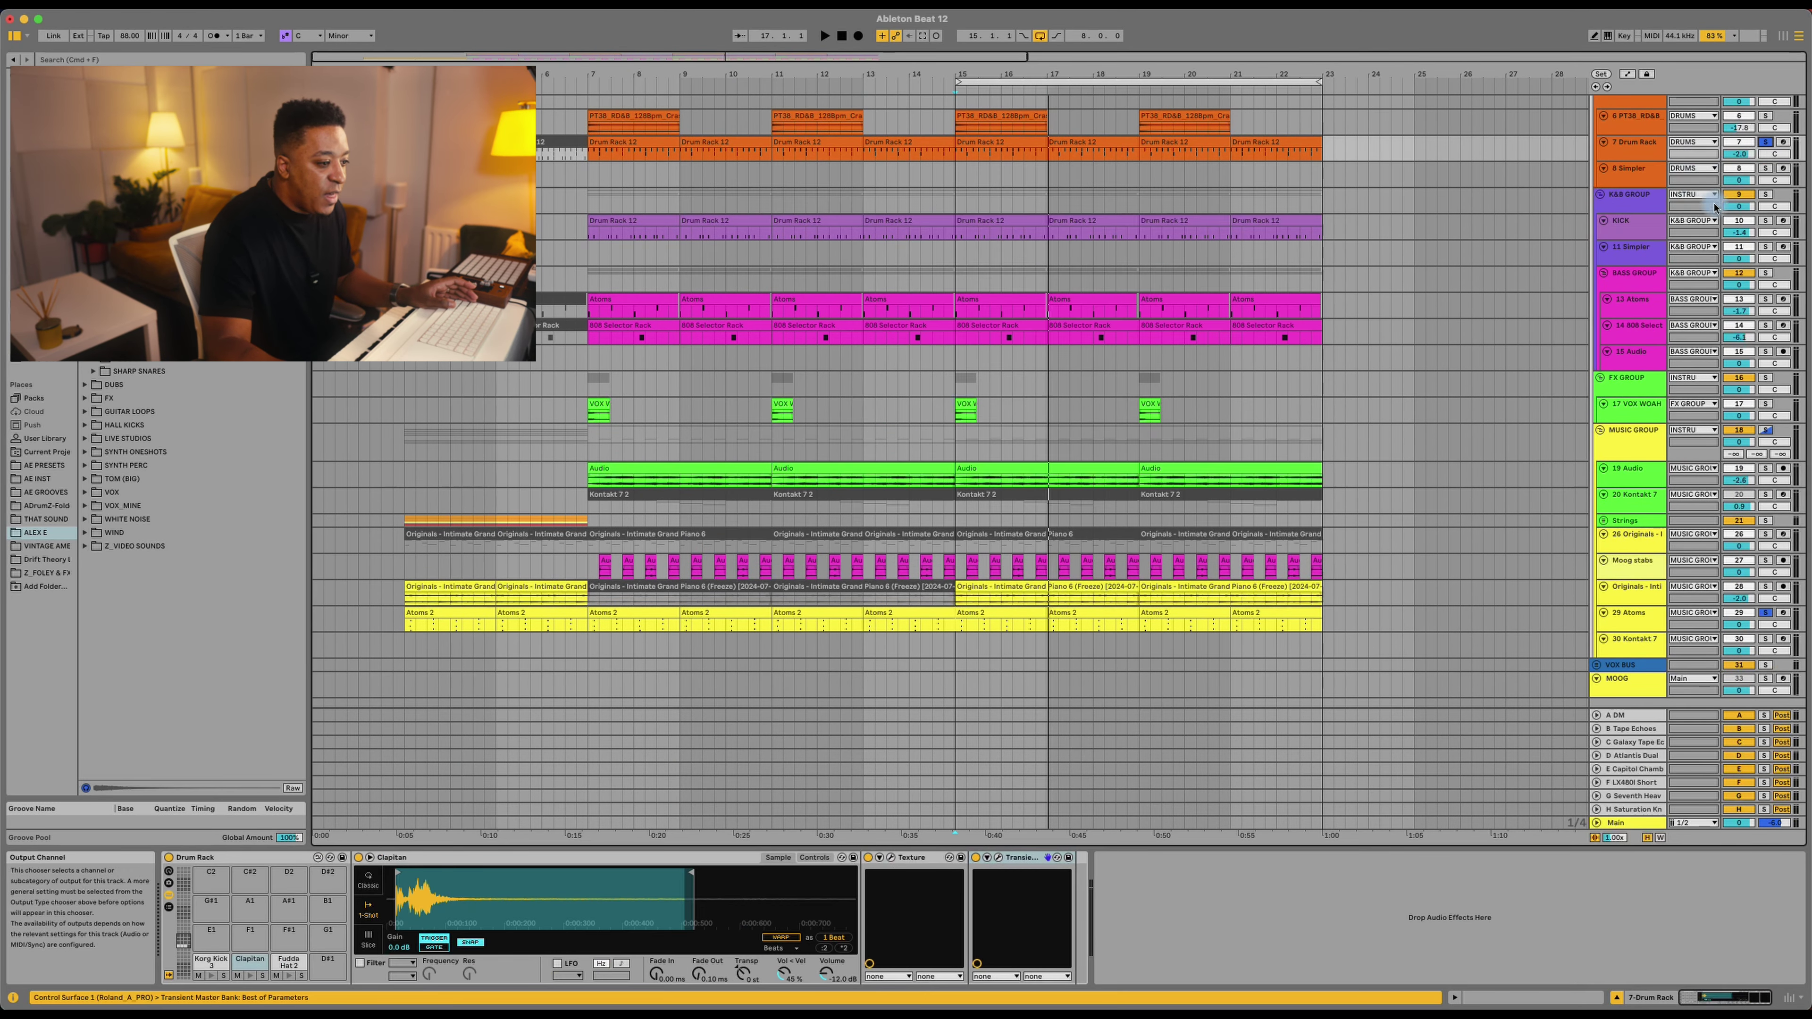
left_click(955, 620)
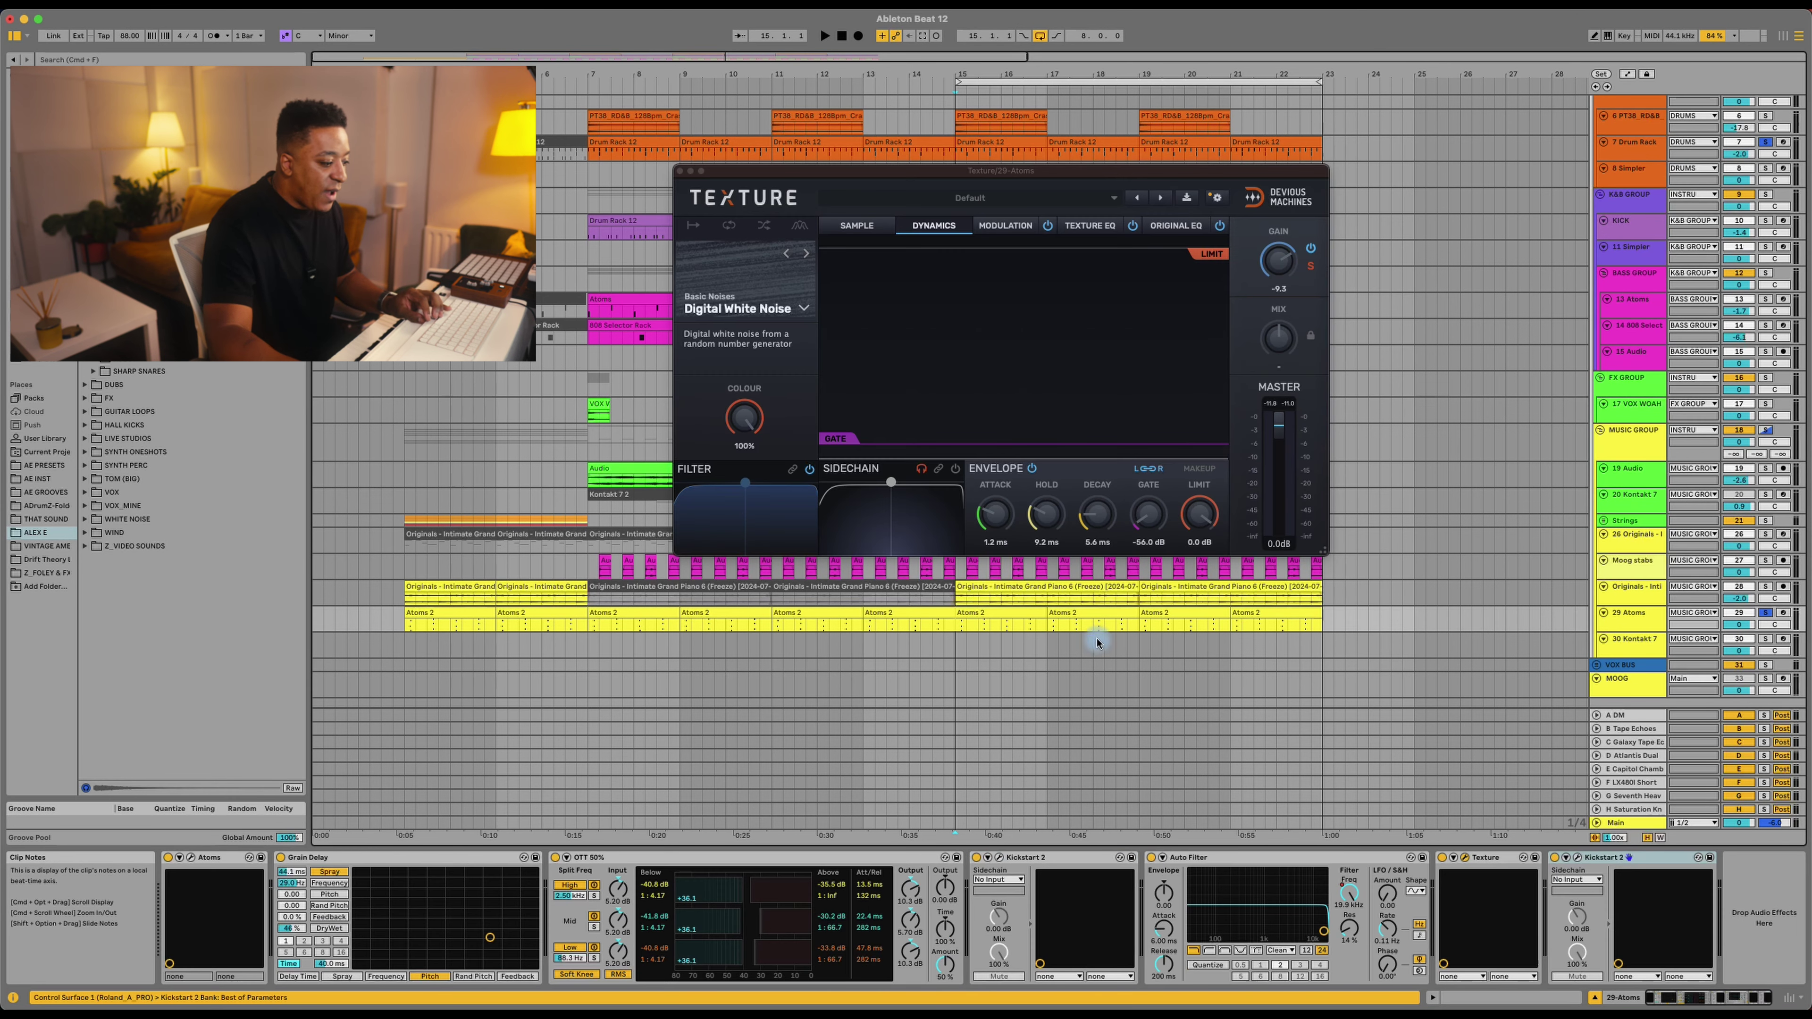
key("space")
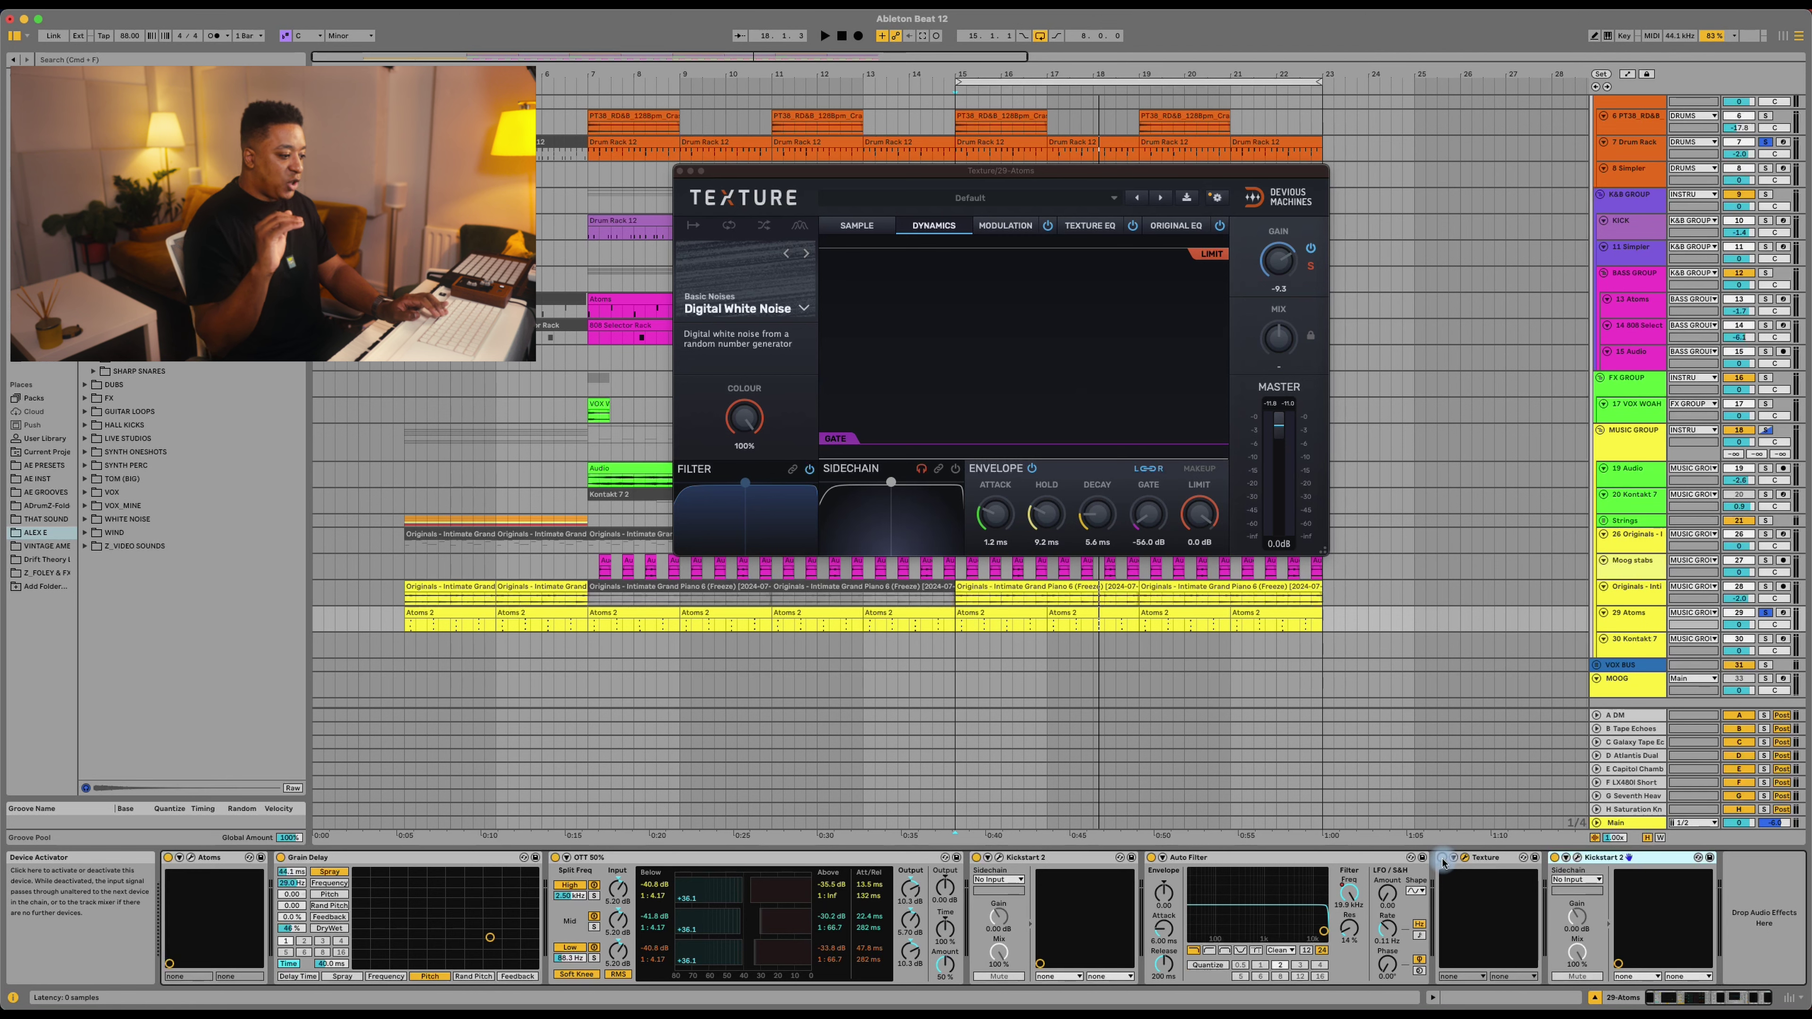
Step: Play from bar 15 repeatedly, toggling the Atoms Texture on, off, and finally back on
key("space")
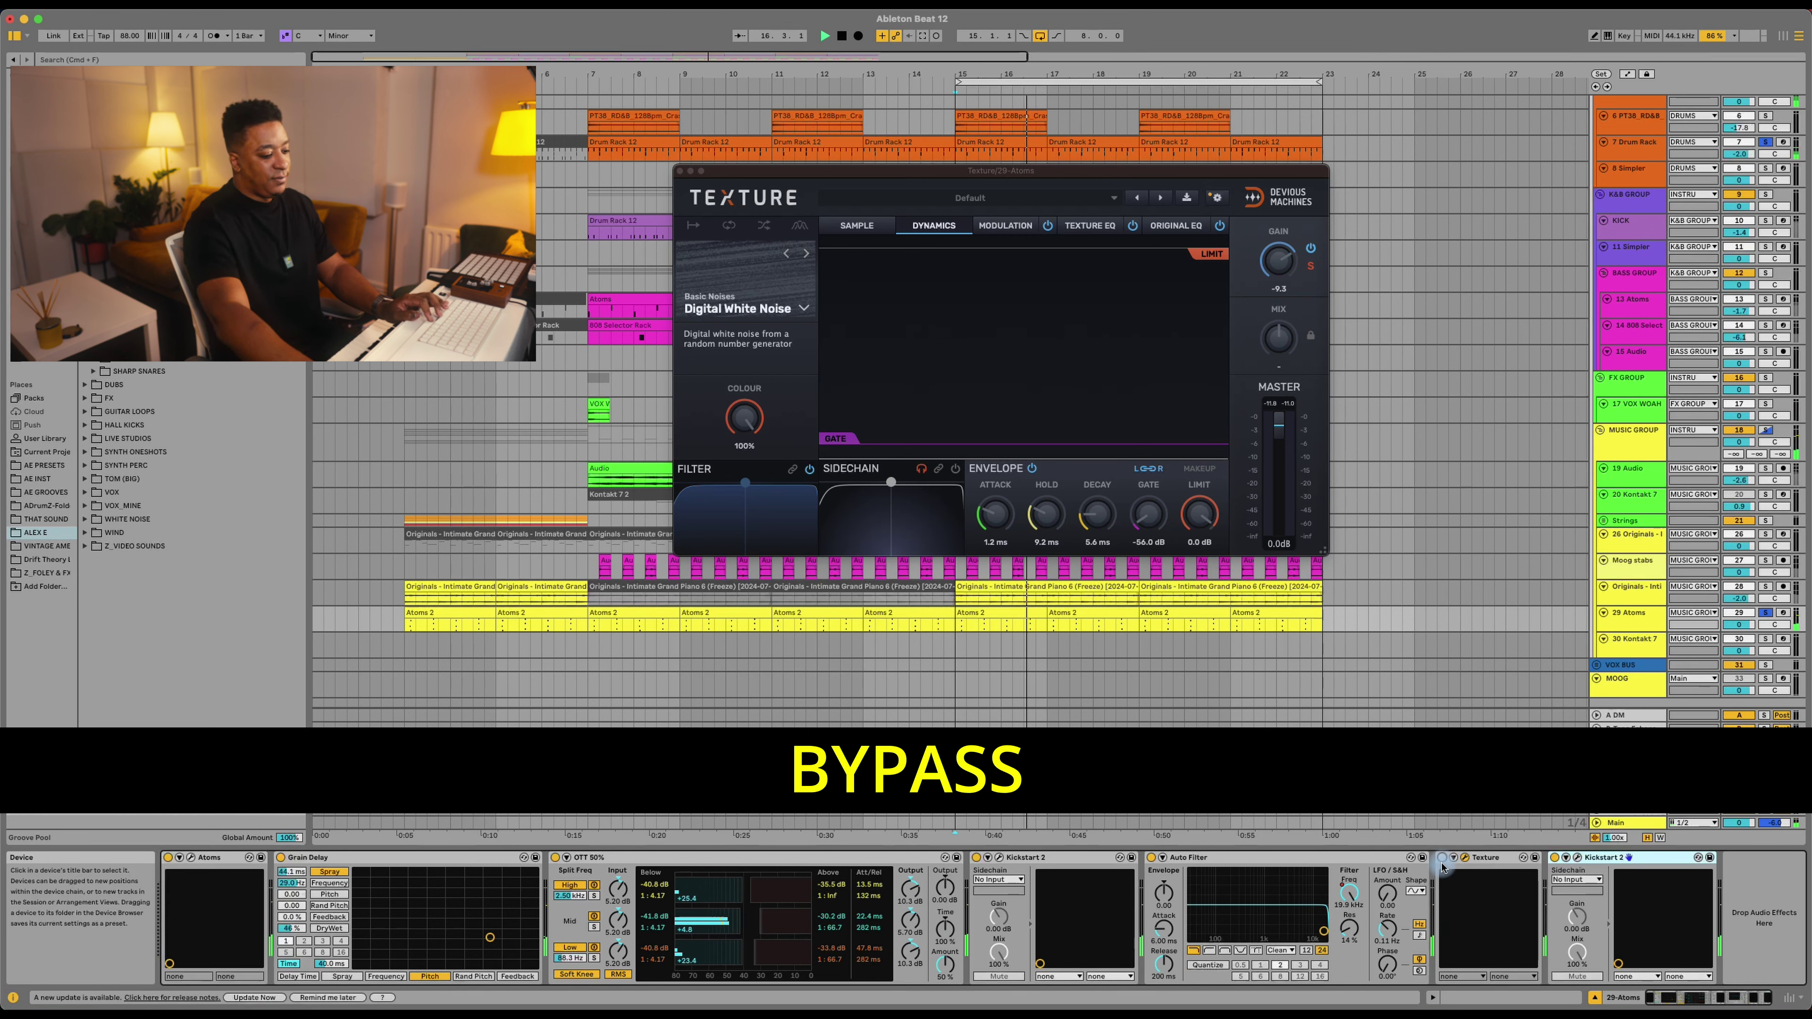
left_click(1442, 858)
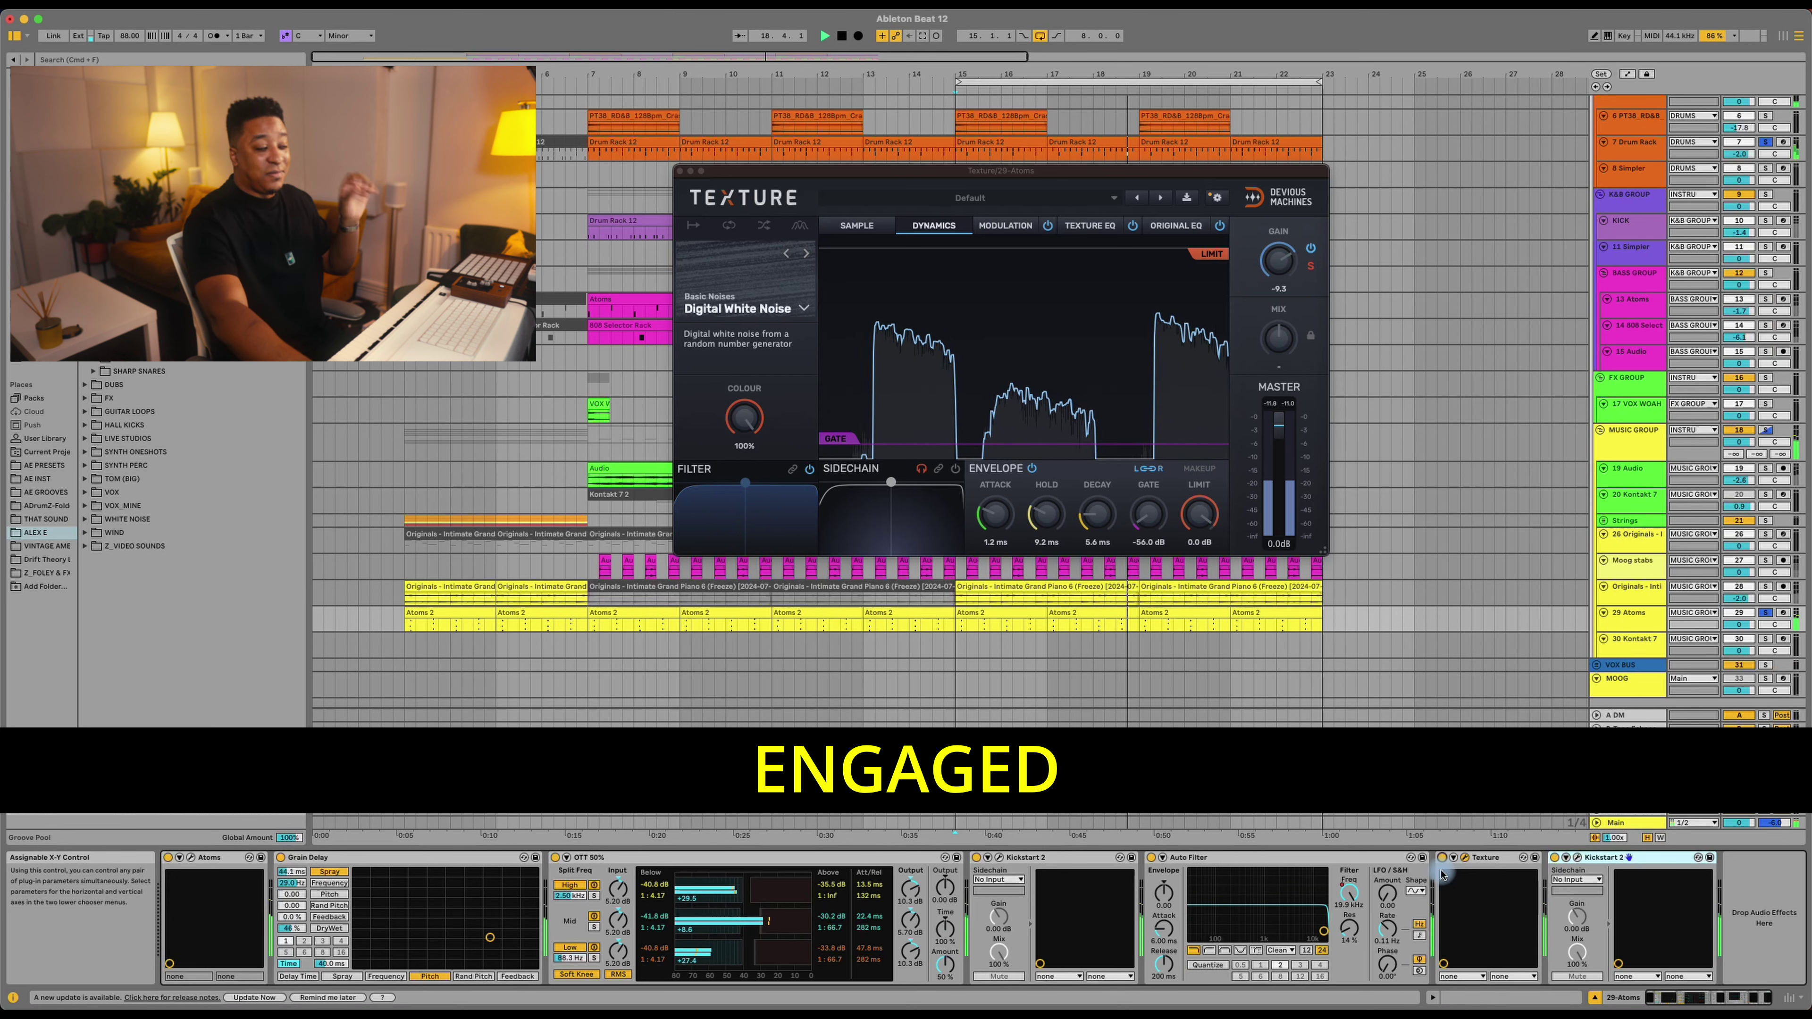
key("space")
key("space")
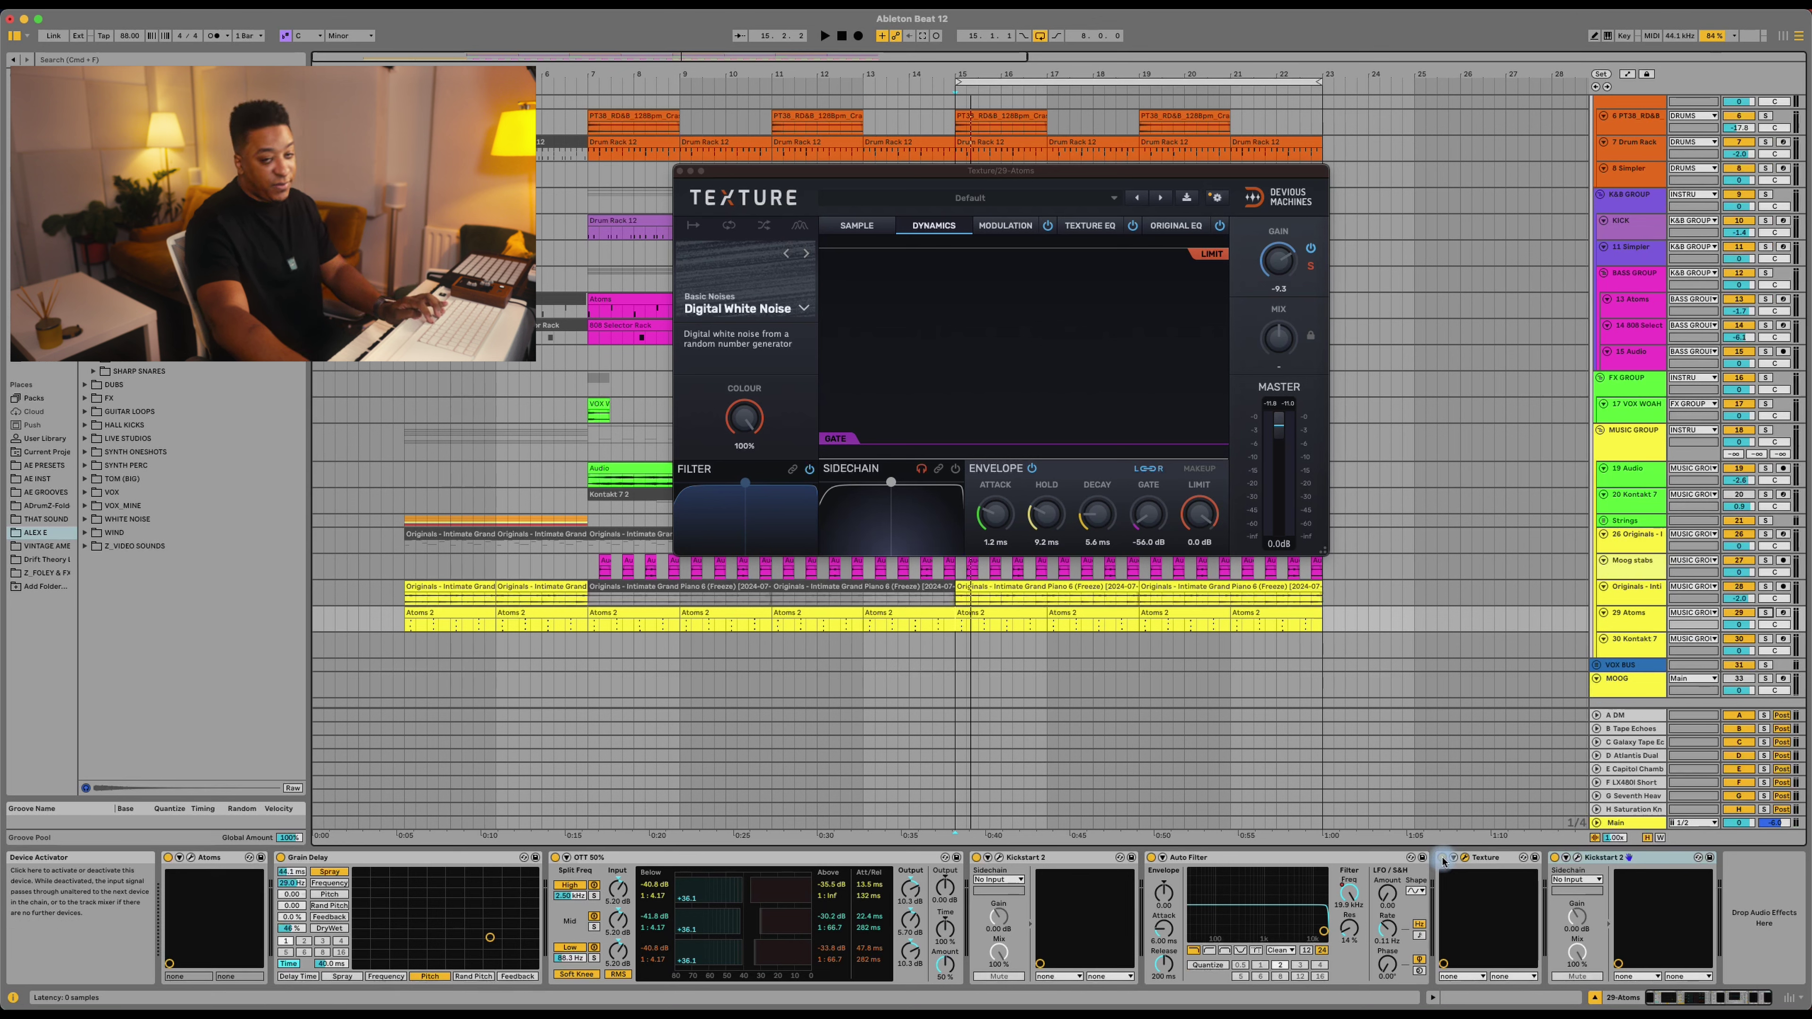
key("space")
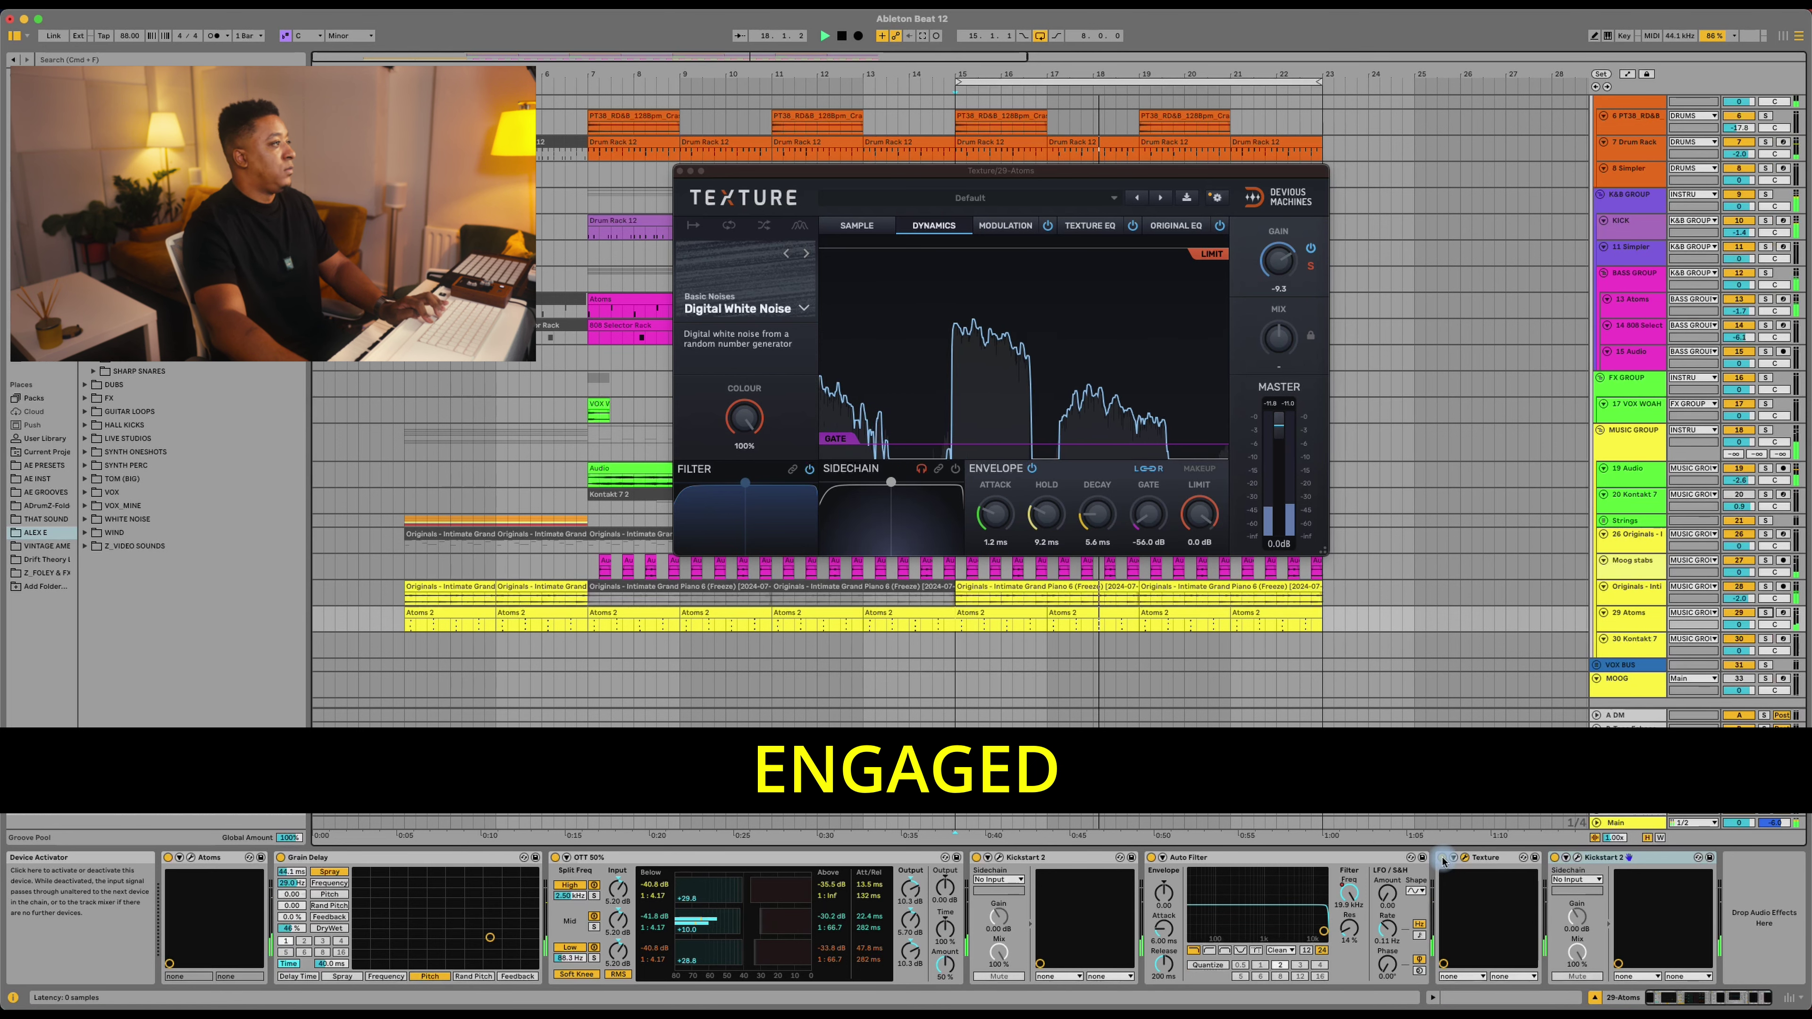
left_click(1443, 858)
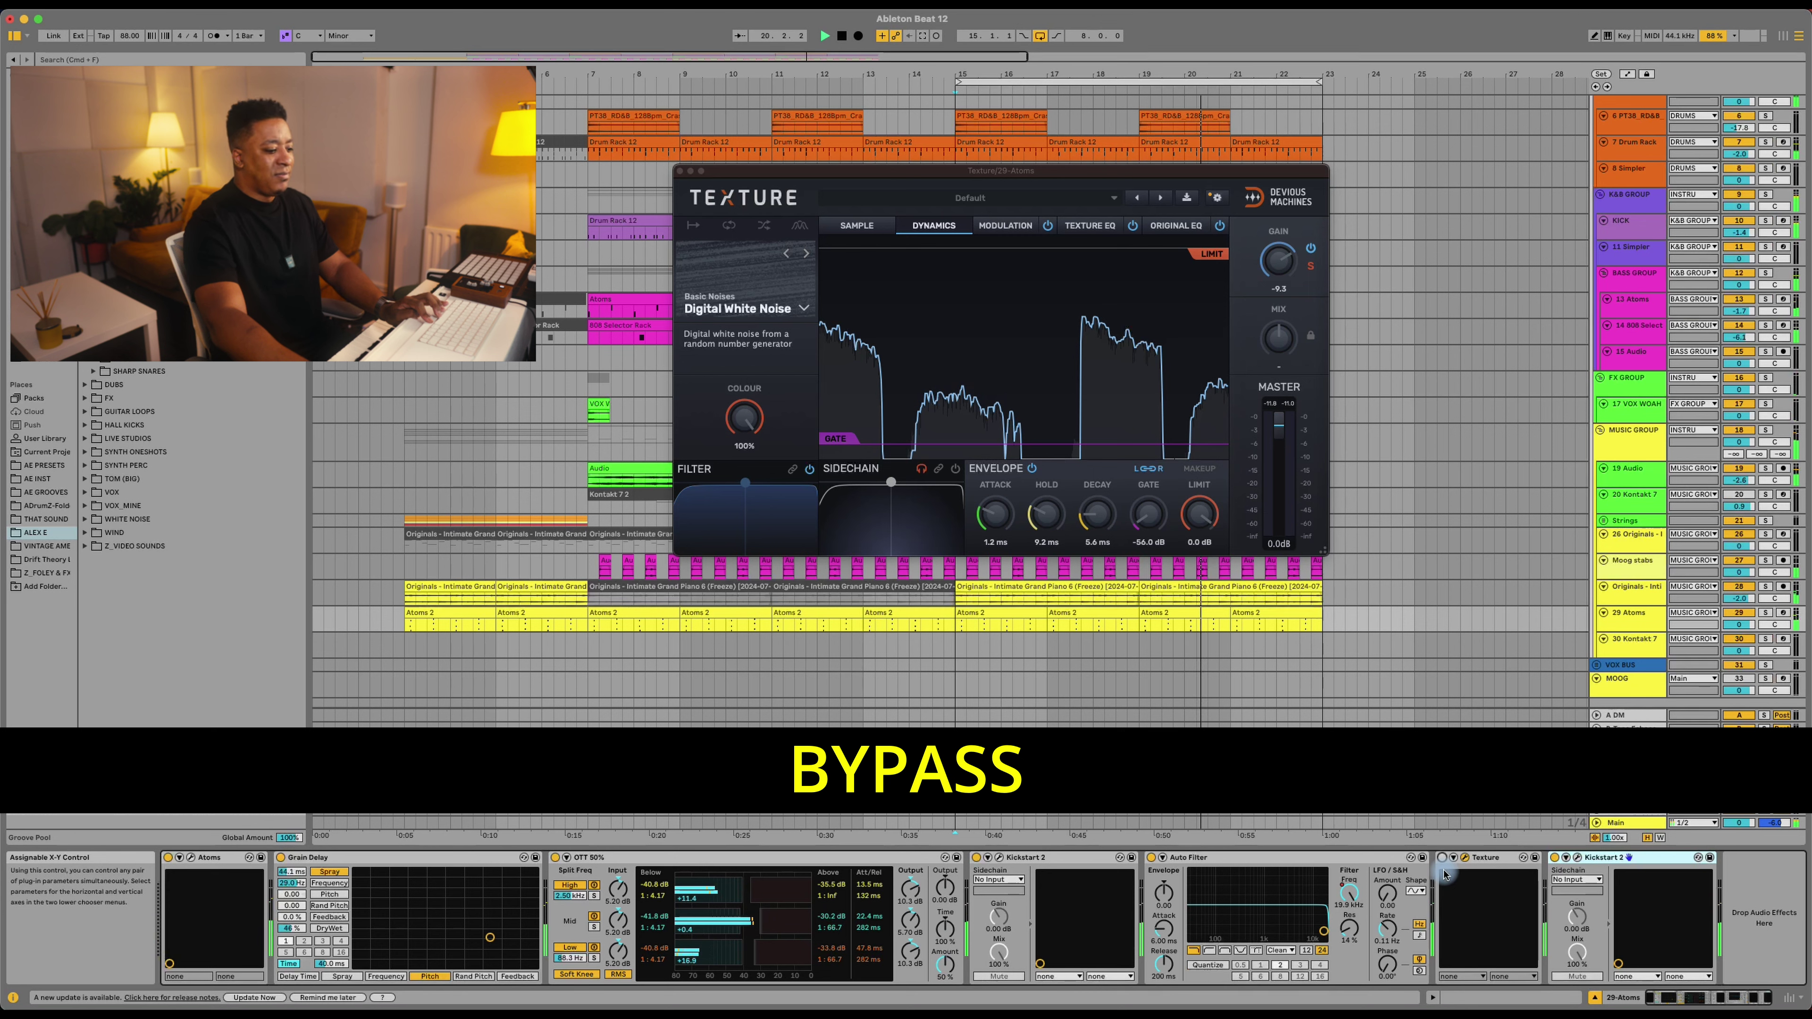
key("space")
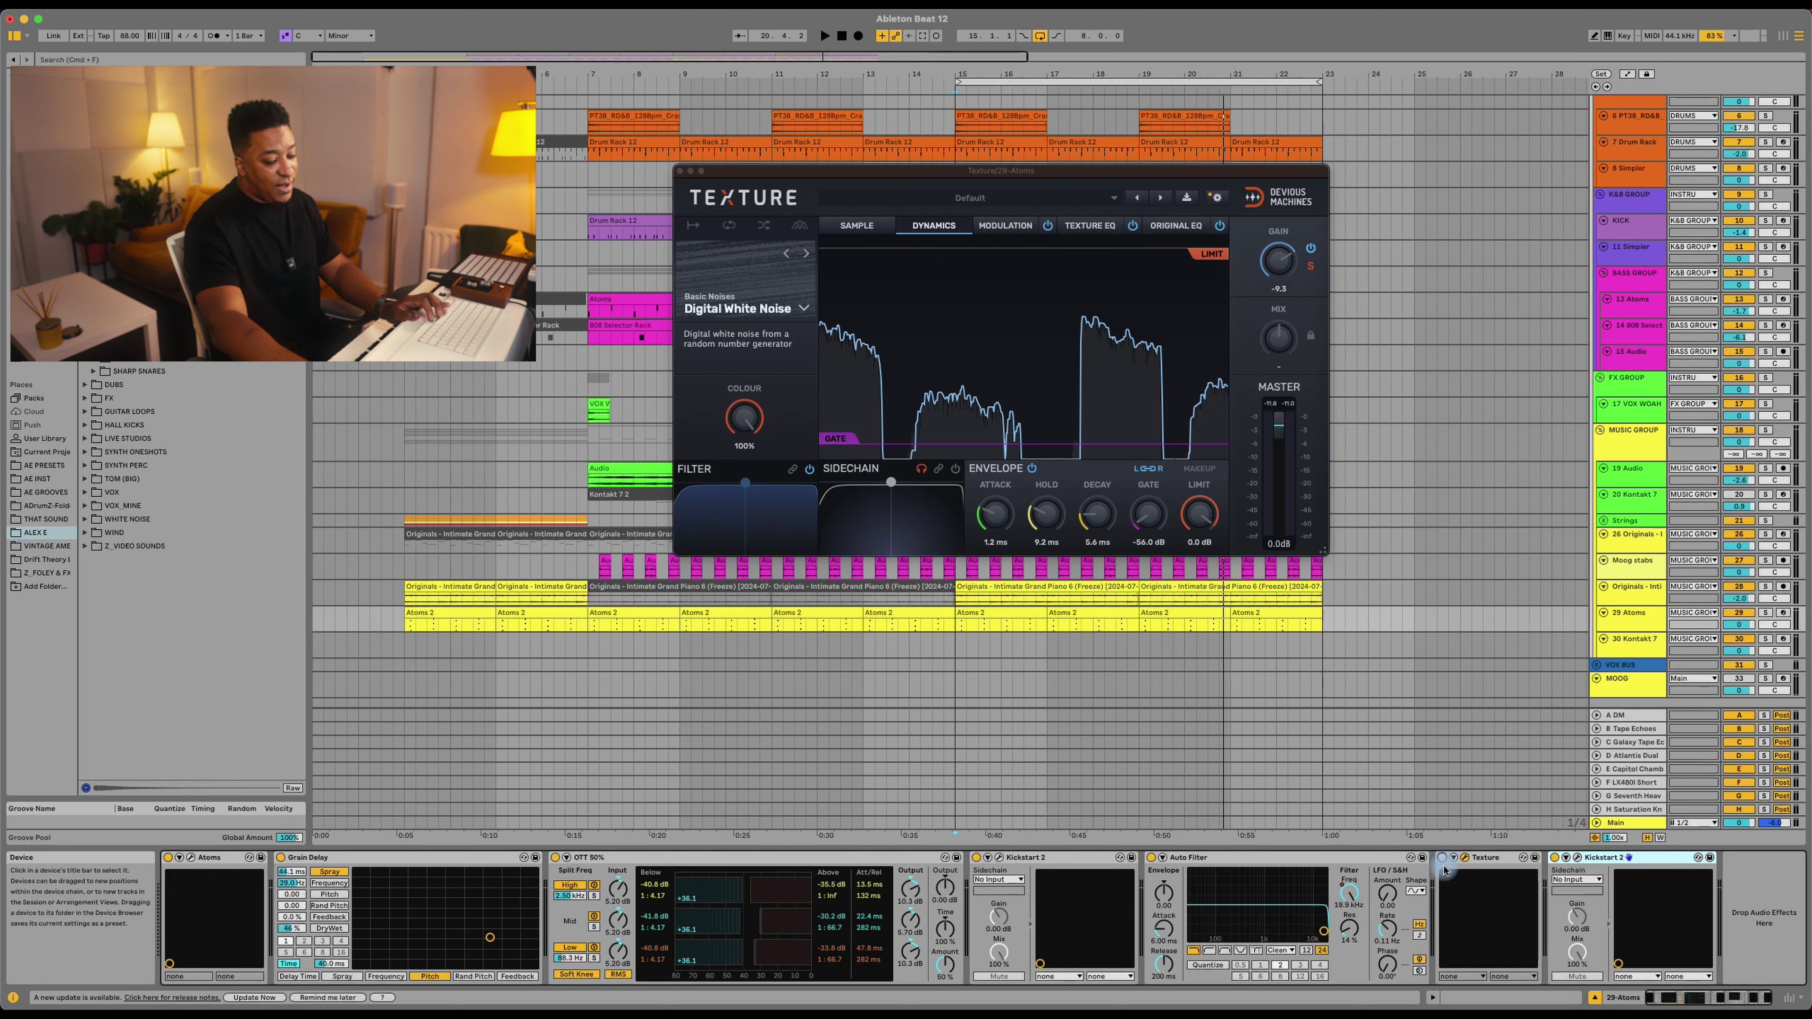
key("space")
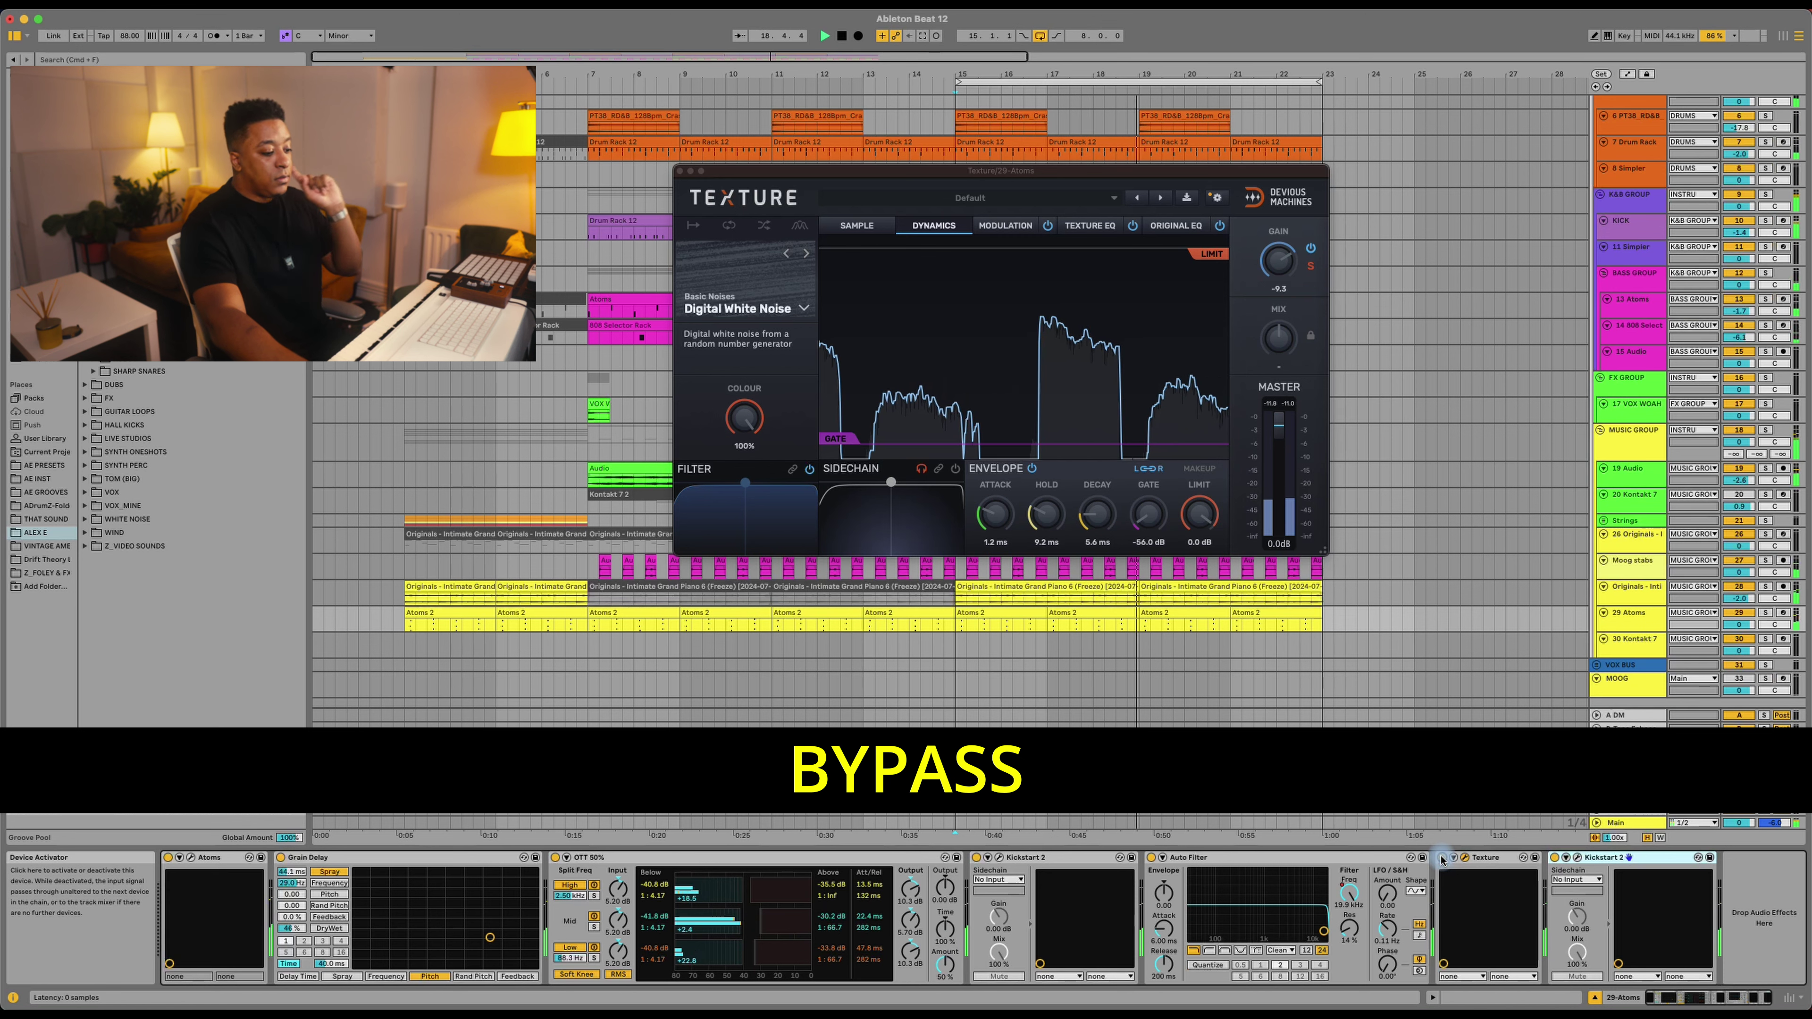
left_click(1441, 857)
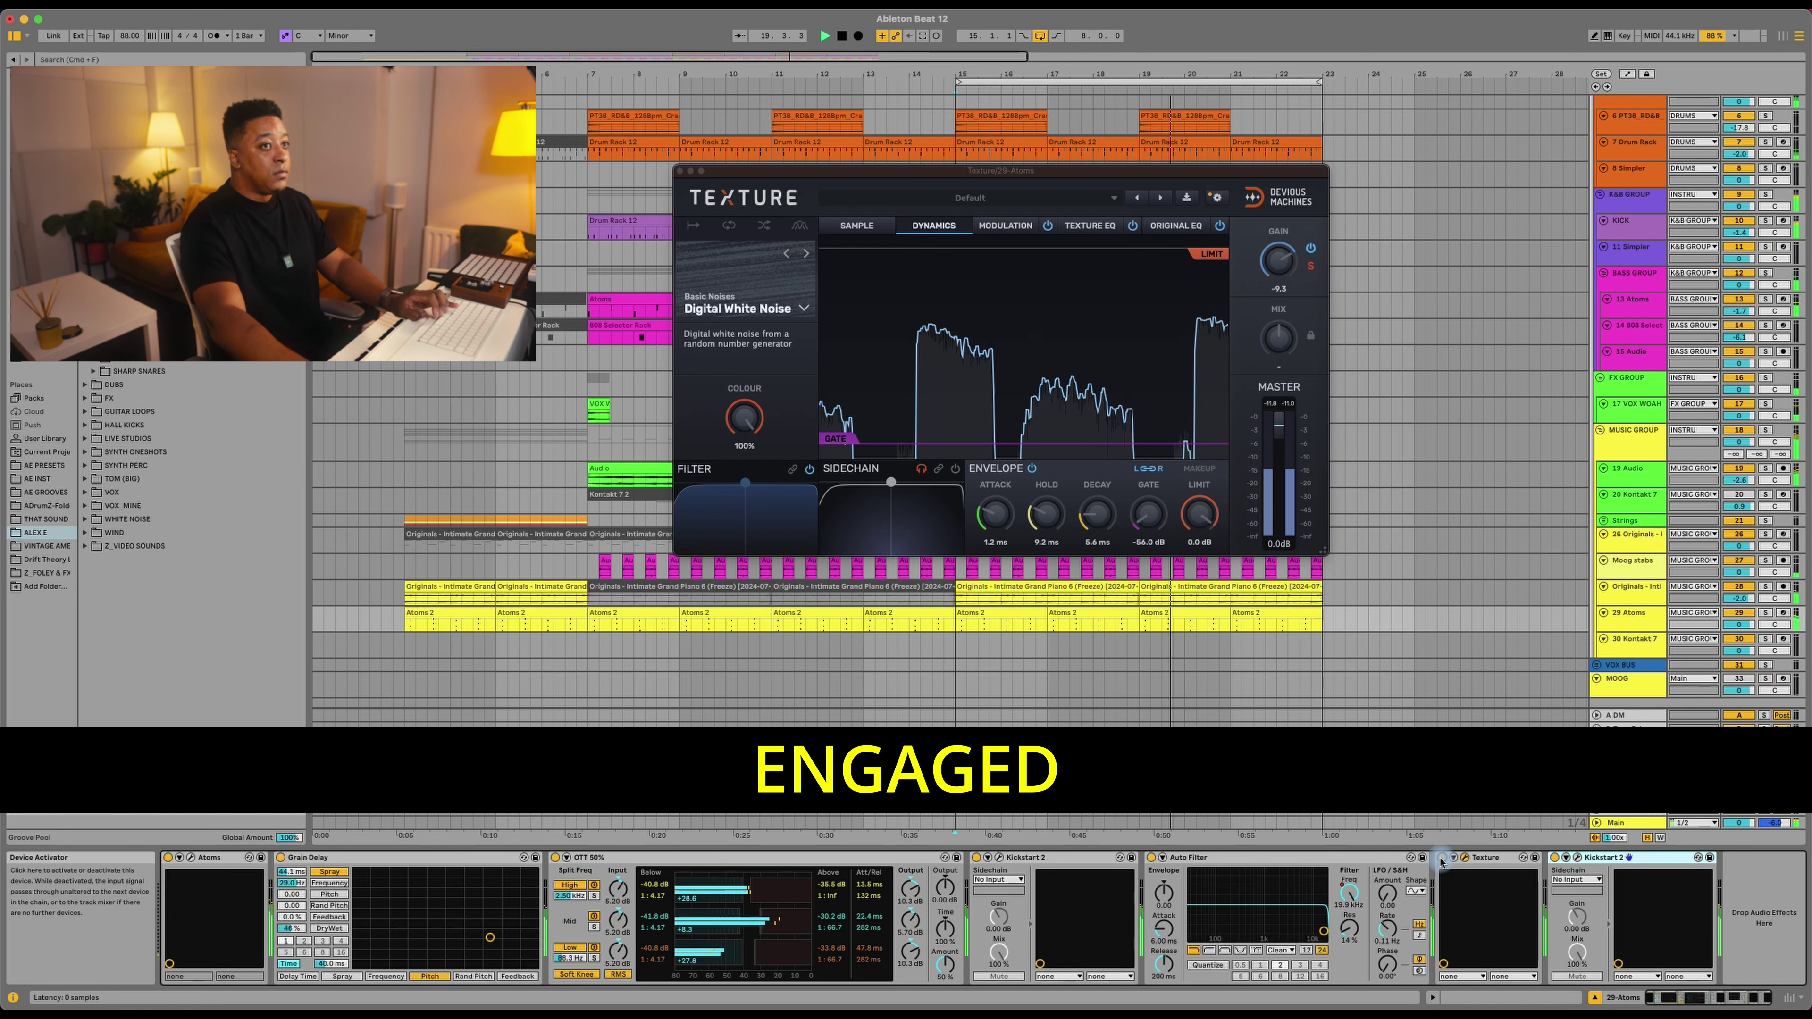